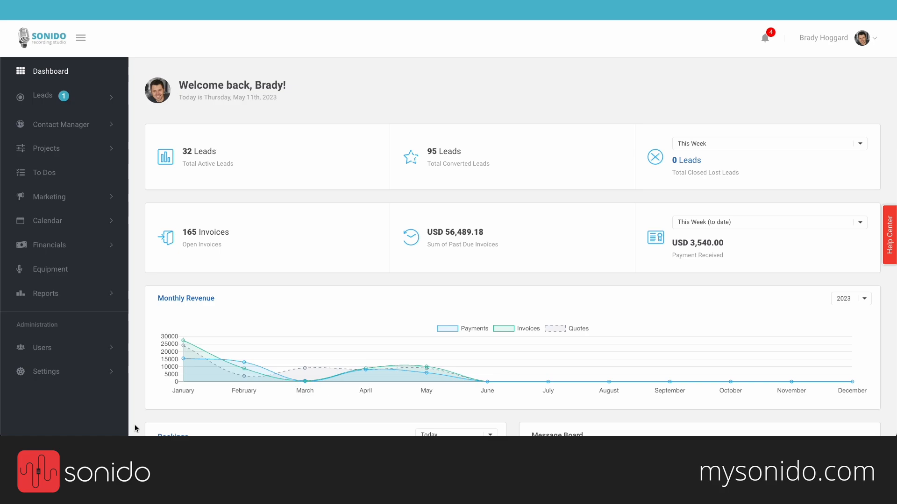
# Step: Expand the Leads section in the dashboard sidebar
pyautogui.click(90, 97)
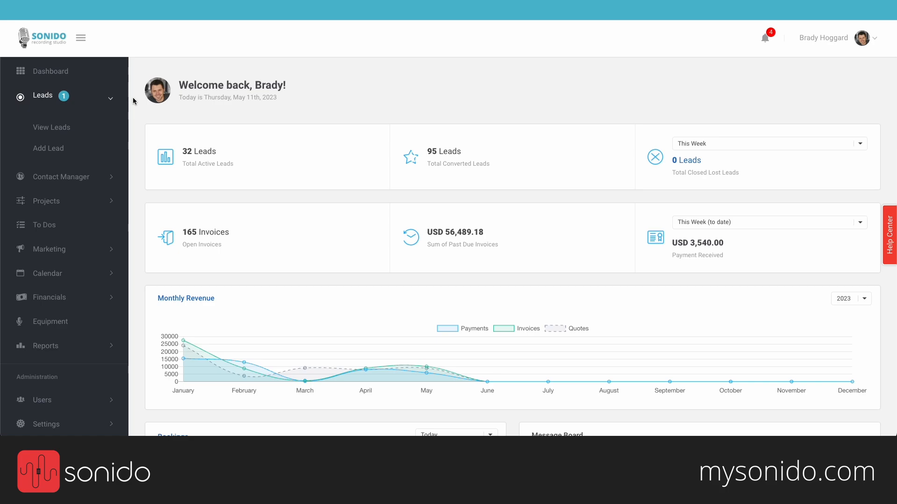
# Step: Open View Leads, then bring up the Wix website's Contact page lead form
pyautogui.click(72, 131)
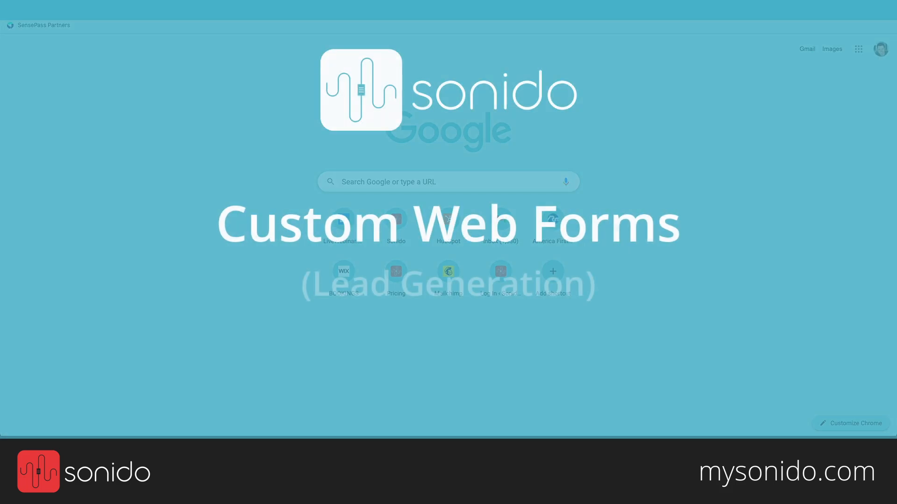
pyautogui.write('wix')
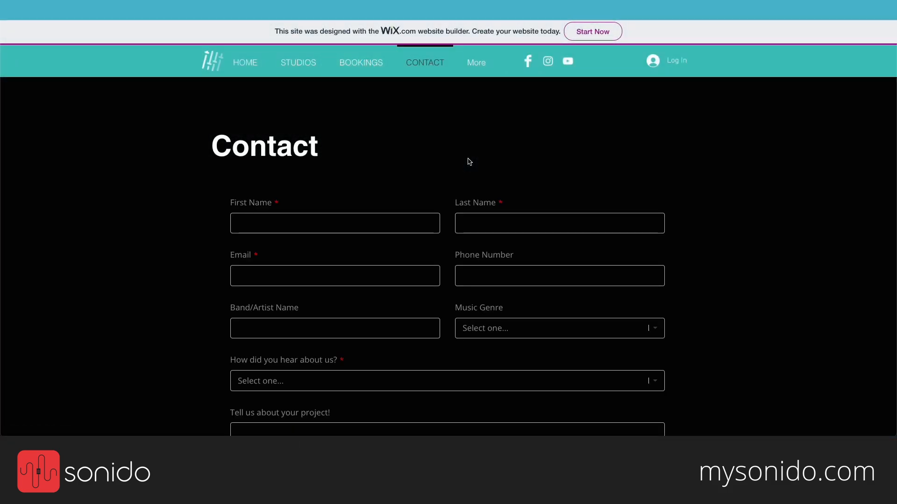
# Step: Enter the contact's first name, last name and e-mail address in the Contact form
pyautogui.scroll(-1, 204, 228)
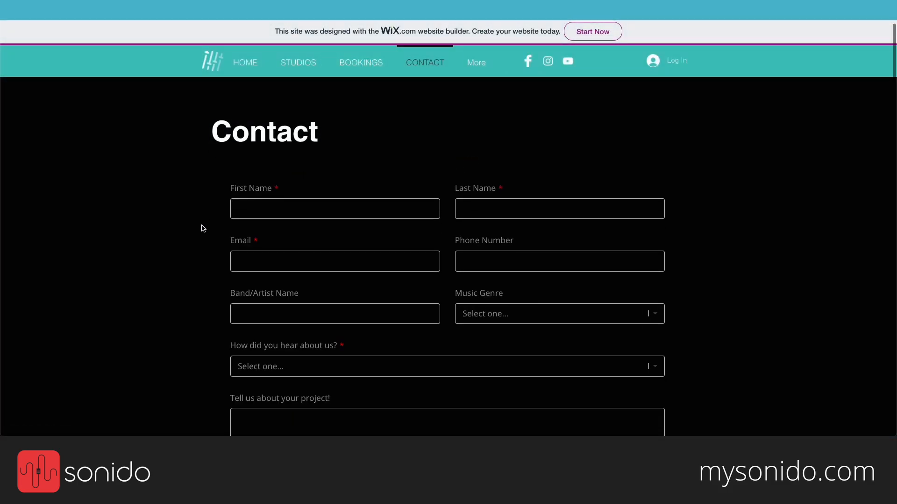
pyautogui.scroll(-1, 204, 229)
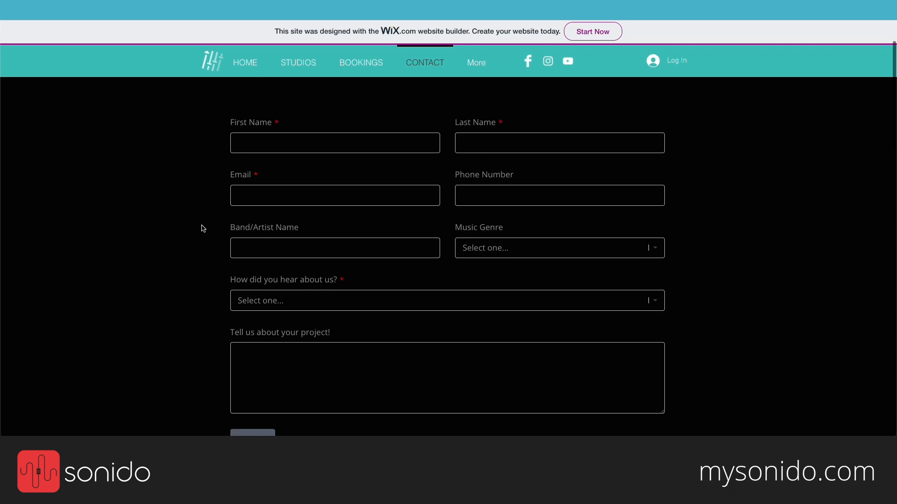
pyautogui.scroll(-1, 204, 229)
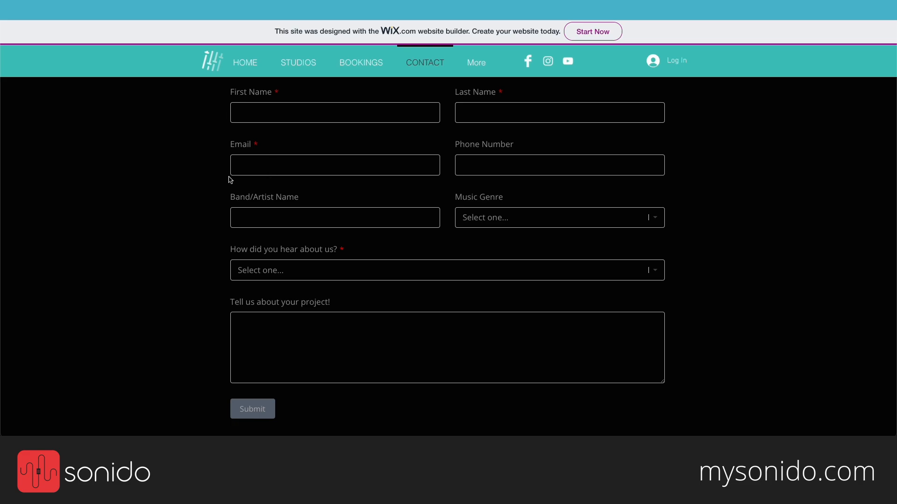
pyautogui.scroll(1, 215, 168)
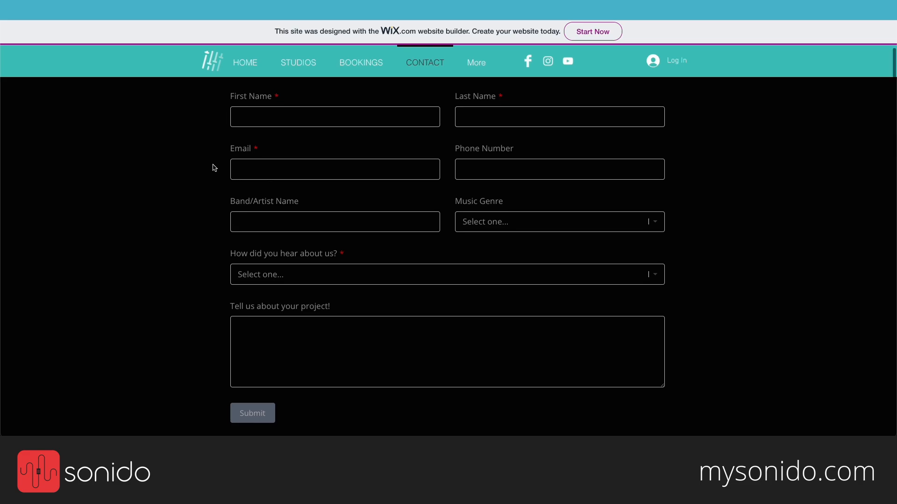
pyautogui.click(268, 126)
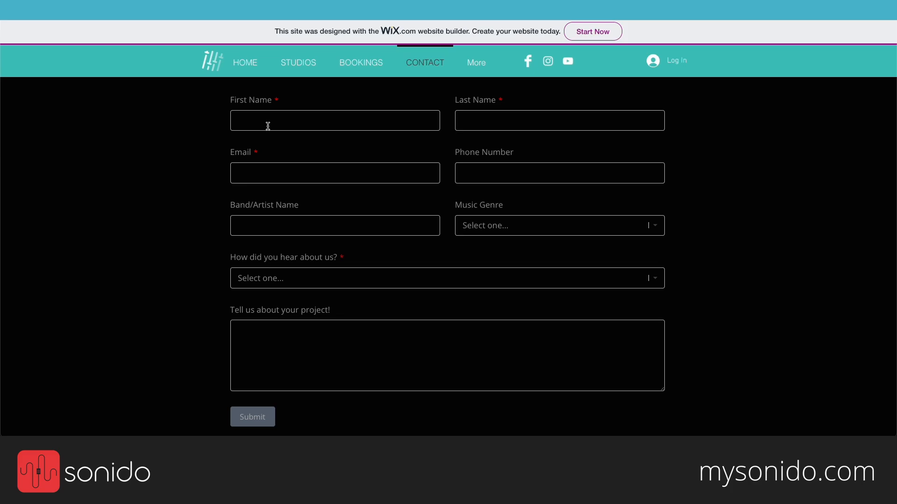
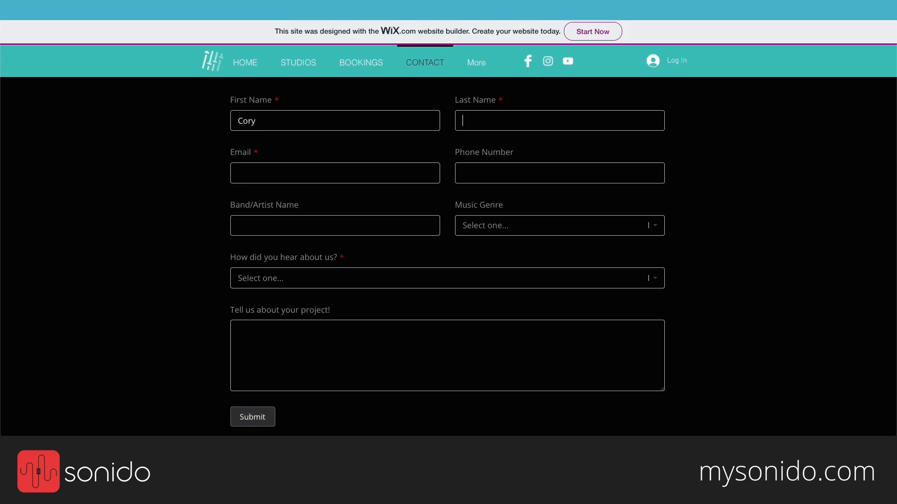
pyautogui.press('Tab')
pyautogui.write('en')
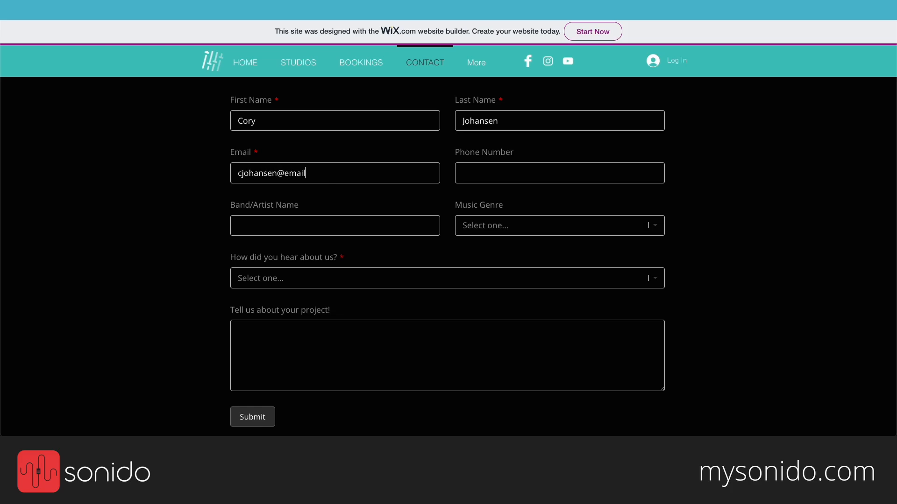
# Step: Fill in the contact's phone number and Band/Artist Name
pyautogui.click(481, 182)
pyautogui.click(374, 226)
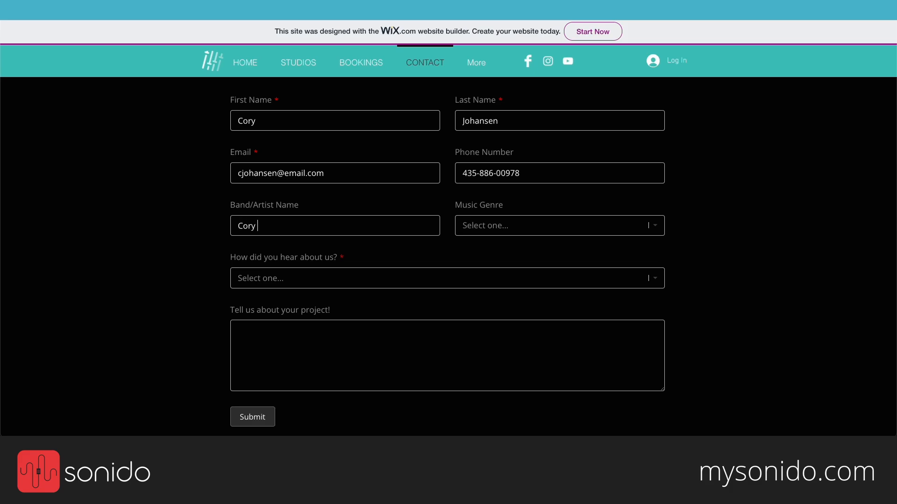
pyautogui.click(258, 226)
# Step: Choose Pop as the music genre and Social - Instagram as the referral source
pyautogui.click(489, 231)
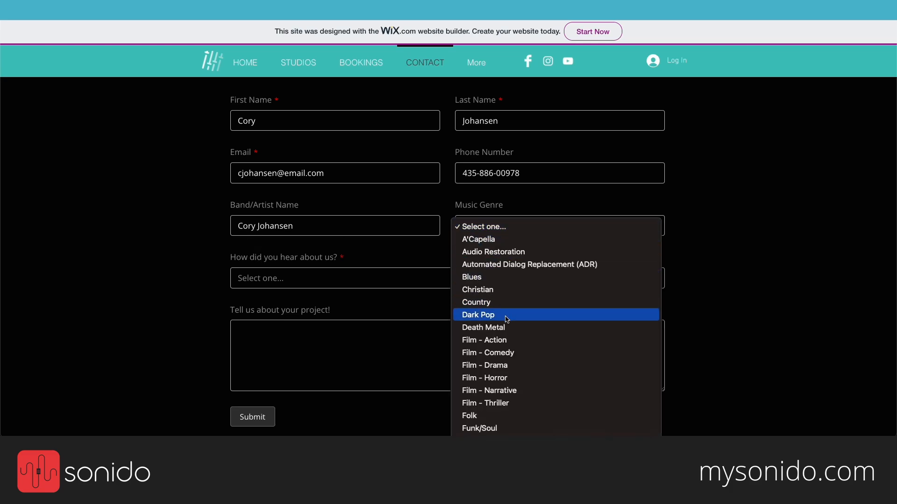
pyautogui.scroll(-2, 508, 311)
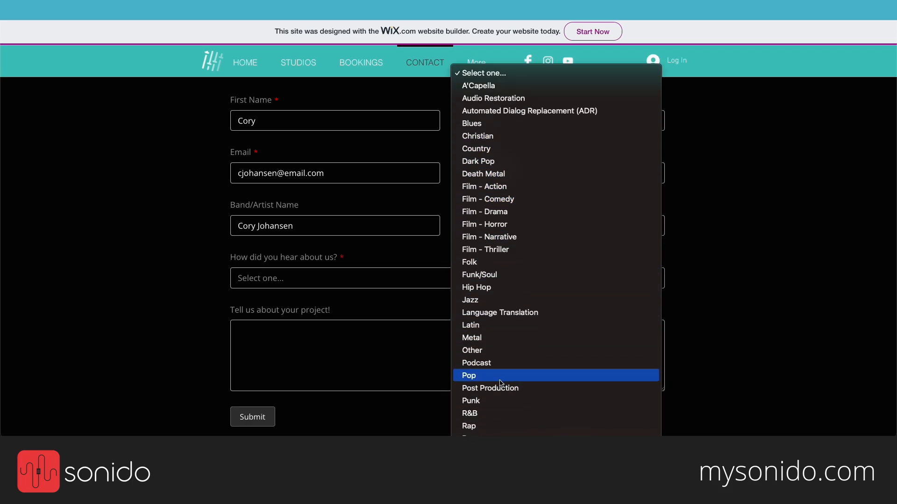
pyautogui.click(476, 373)
pyautogui.click(336, 281)
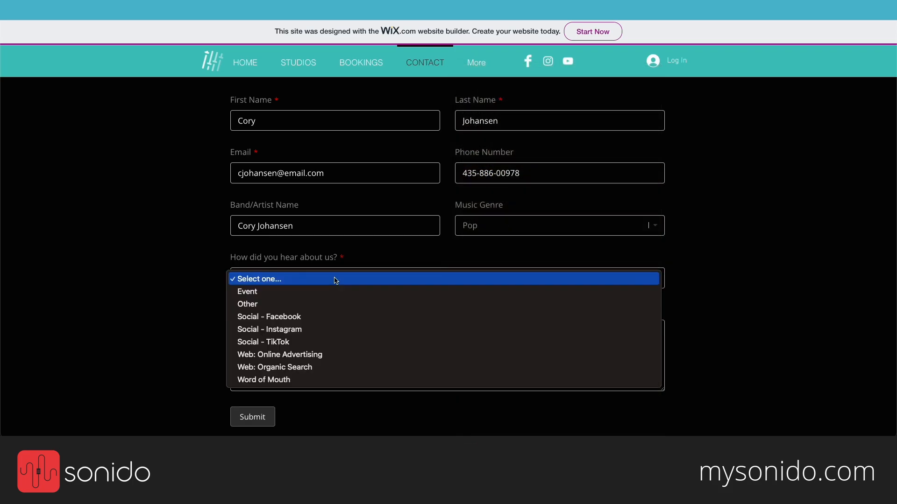
pyautogui.click(331, 332)
# Step: Add project notes about recording 3 songs, submit the form, and go to the Gmail inbox
pyautogui.click(330, 339)
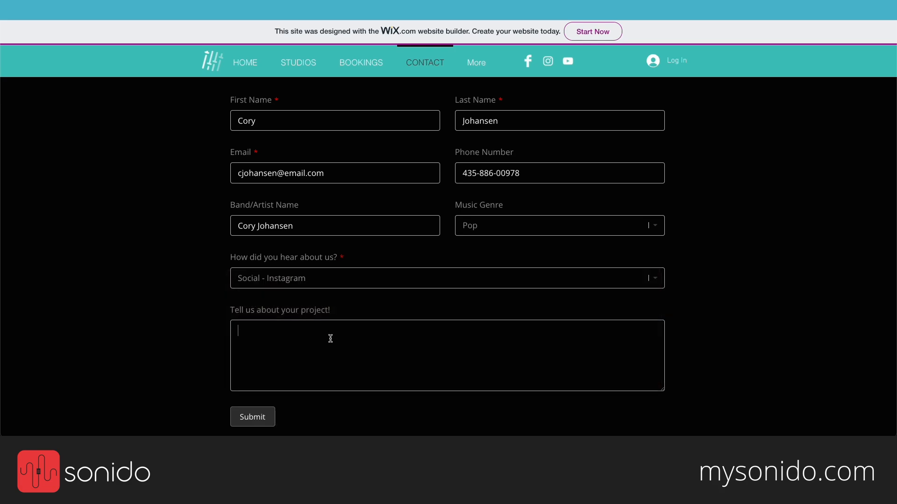
pyautogui.write('Looking to record 3 songs. I have all ')
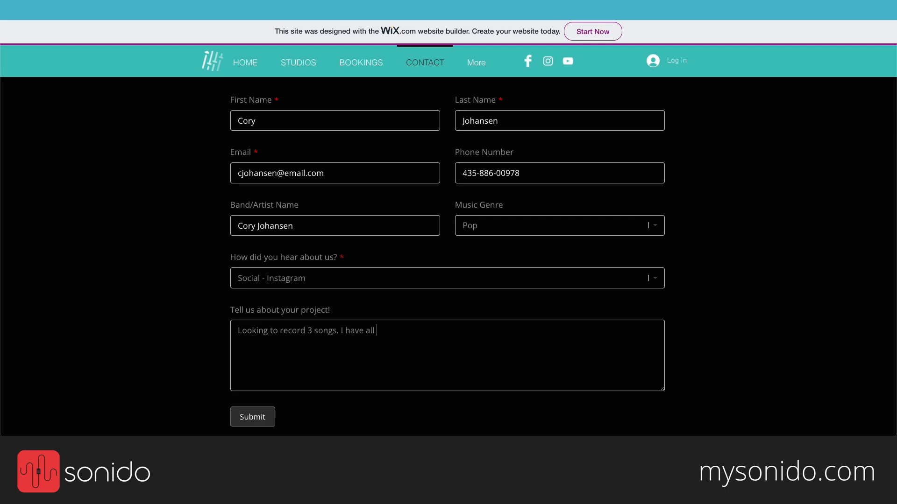
pyautogui.write('the instrumentation /backing t')
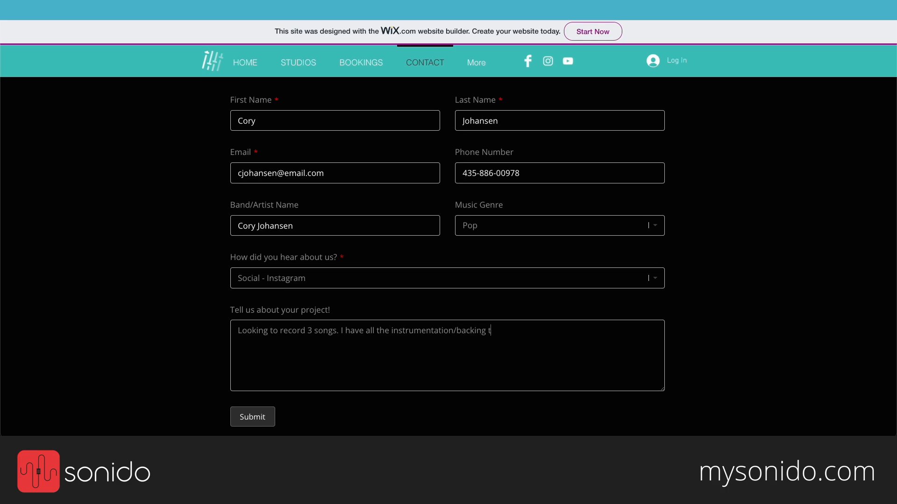
pyautogui.write('racks. Looking to track vocals at')
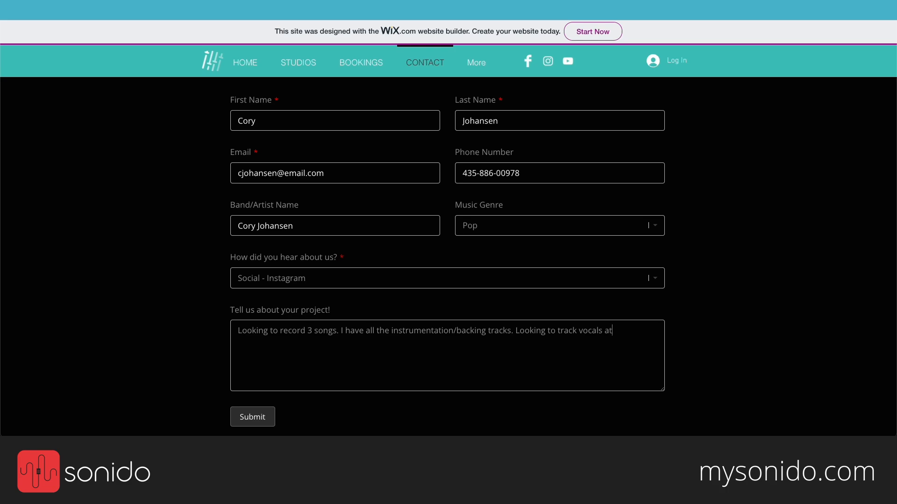
pyautogui.write(' a great studio.')
pyautogui.click(249, 419)
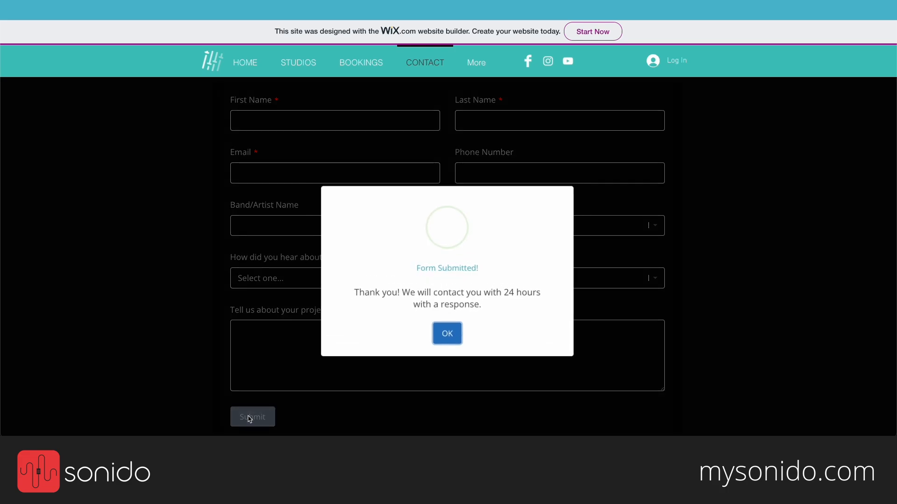
pyautogui.click(442, 340)
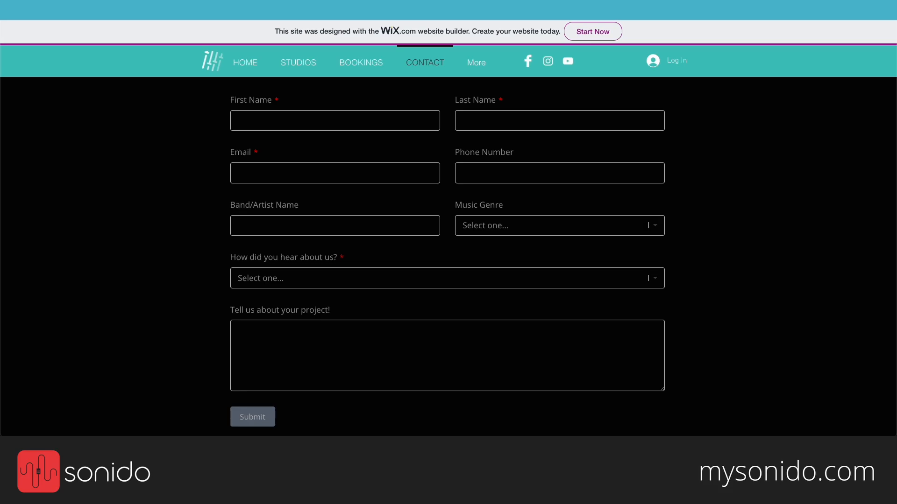
pyautogui.click(180, 10)
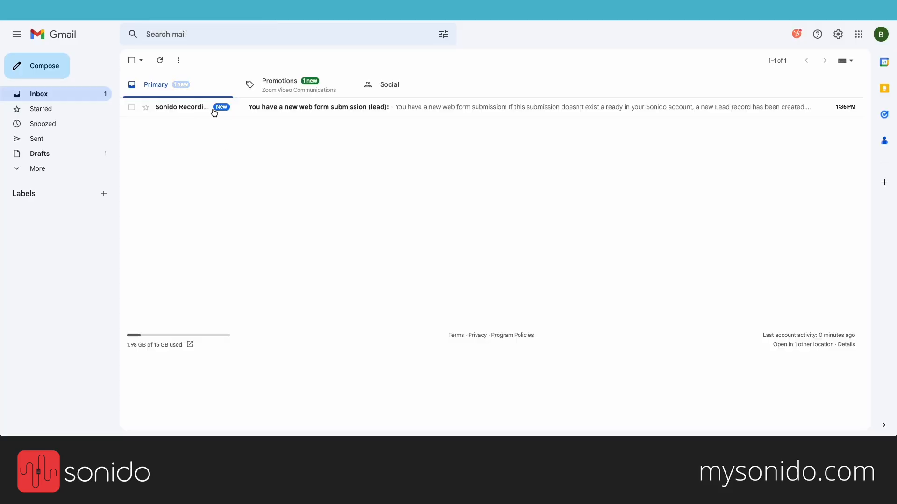
# Step: Open the Sonido web form submission e-mail and read through the submitted details
pyautogui.click(325, 111)
pyautogui.scroll(-3, 434, 249)
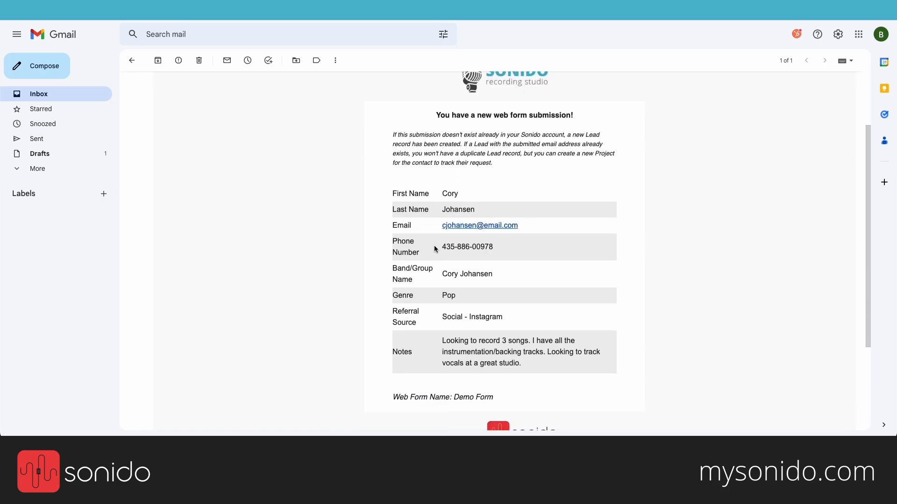
pyautogui.scroll(-1, 434, 249)
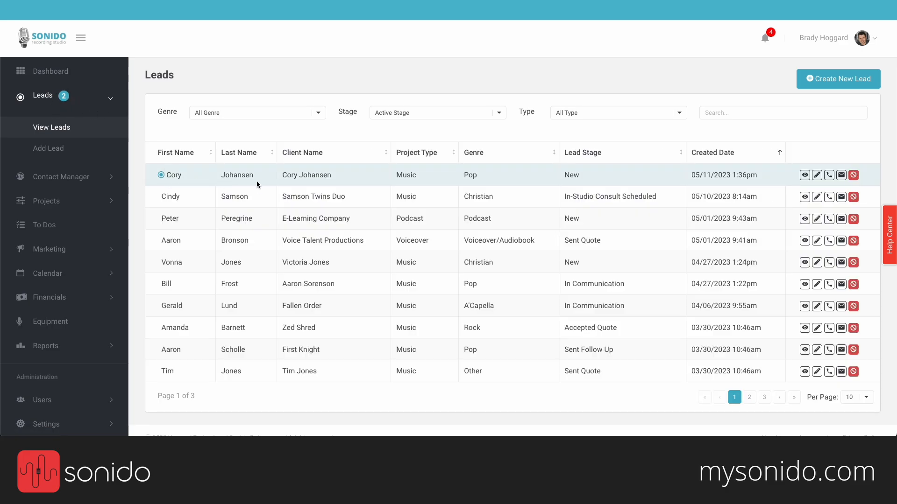
pyautogui.click(297, 176)
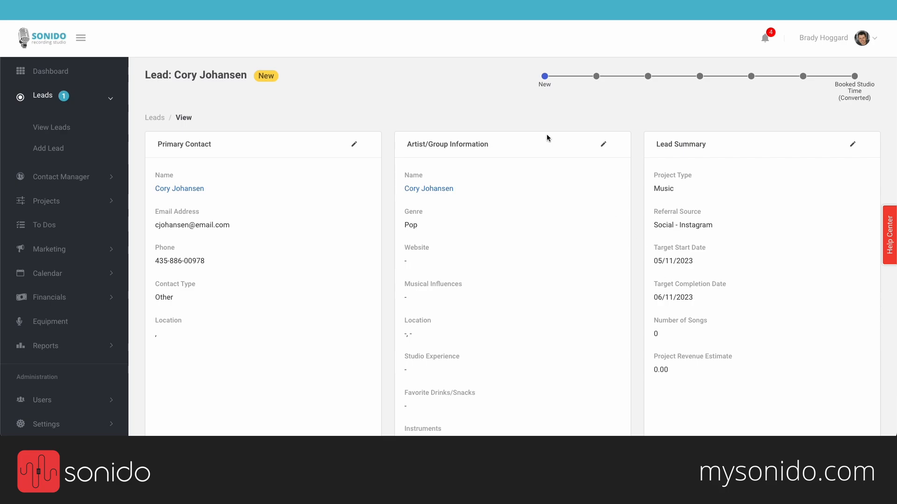
pyautogui.click(154, 117)
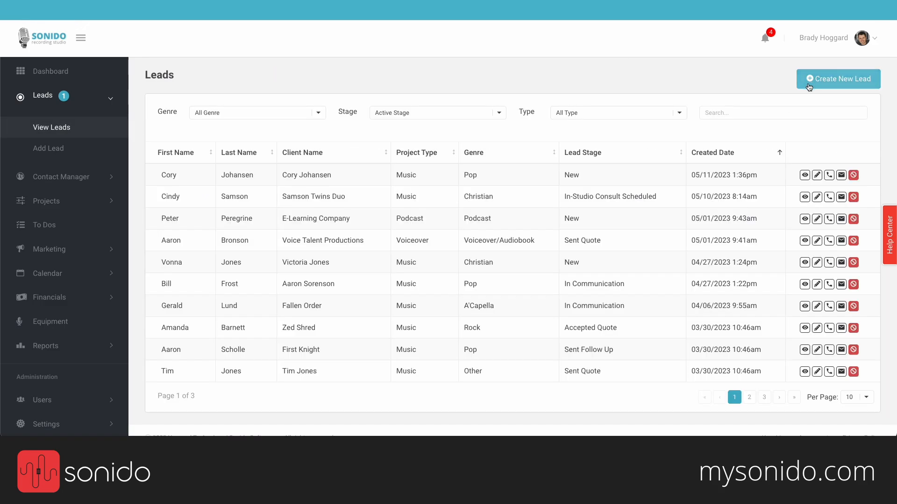
# Step: Back out of Create New Lead and open the new Pop lead's detail page
pyautogui.click(838, 87)
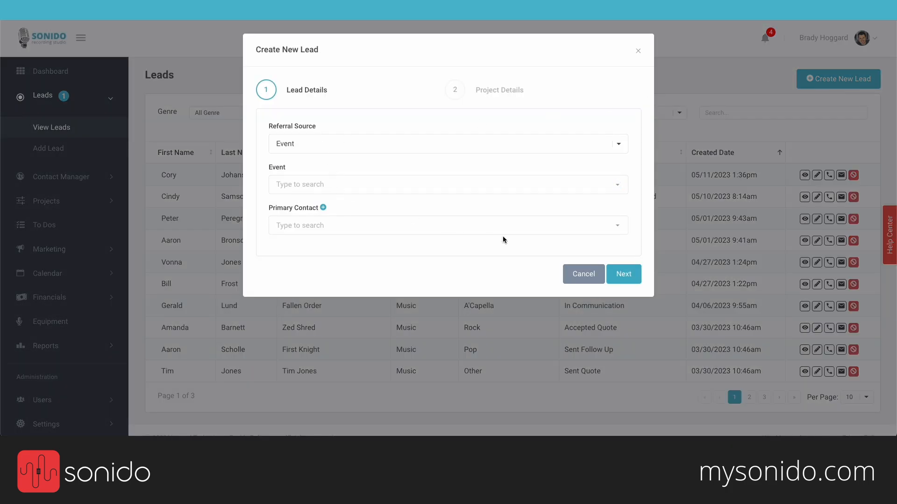
pyautogui.click(583, 272)
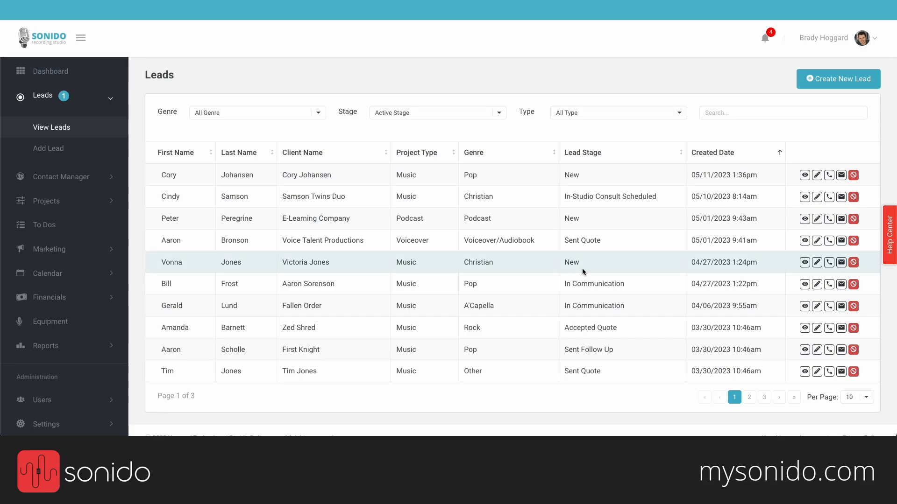
pyautogui.click(410, 172)
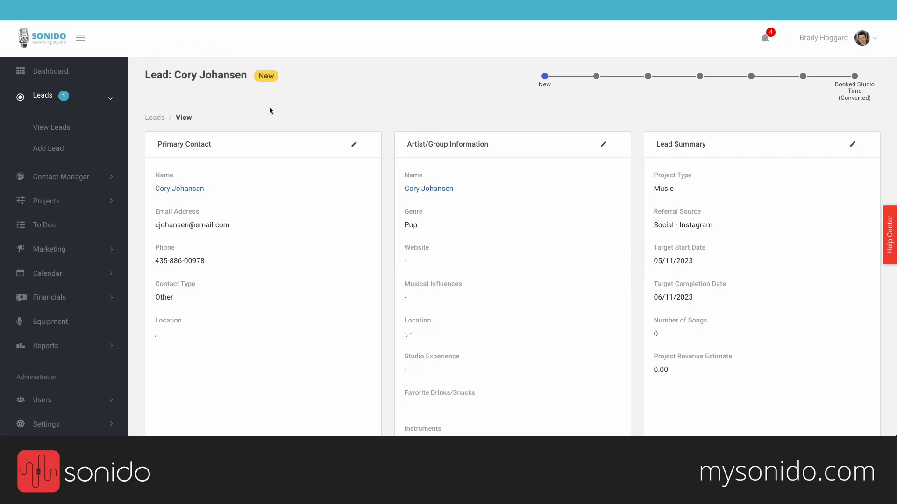
pyautogui.scroll(-1, 419, 99)
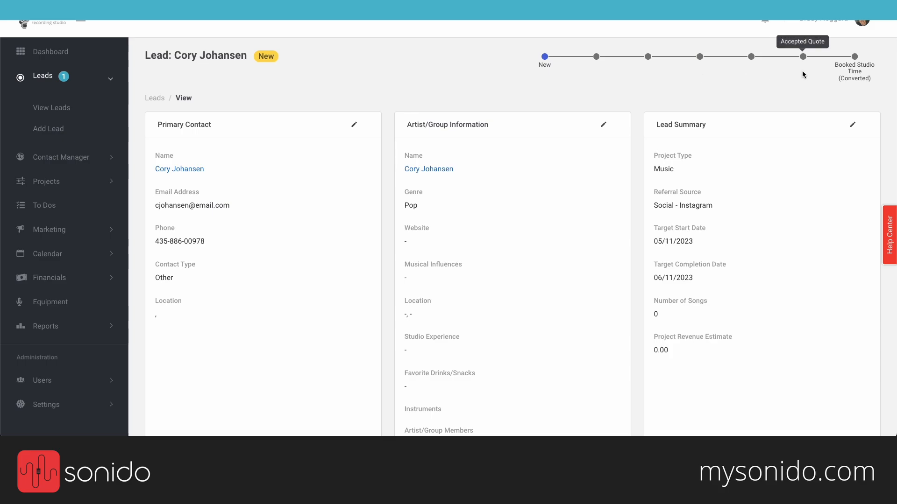
# Step: Change the lead's stage from New to In Communication and save it
pyautogui.click(269, 56)
pyautogui.click(291, 108)
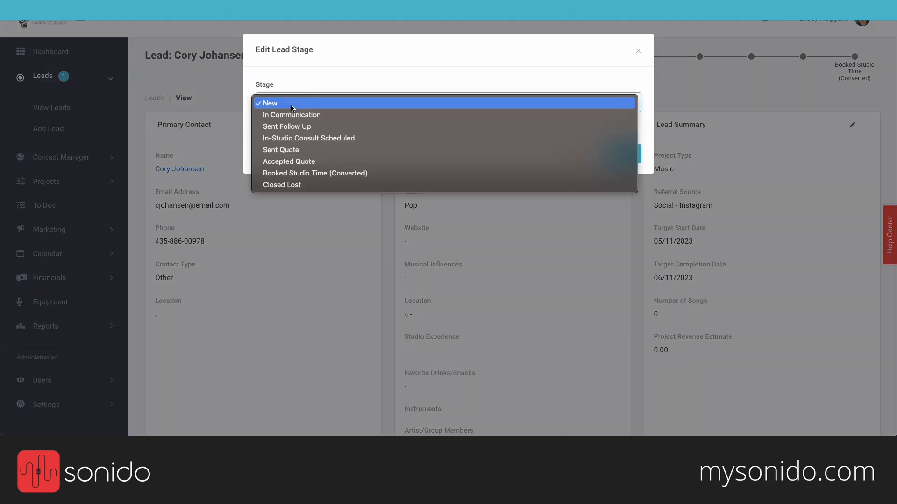
pyautogui.click(342, 117)
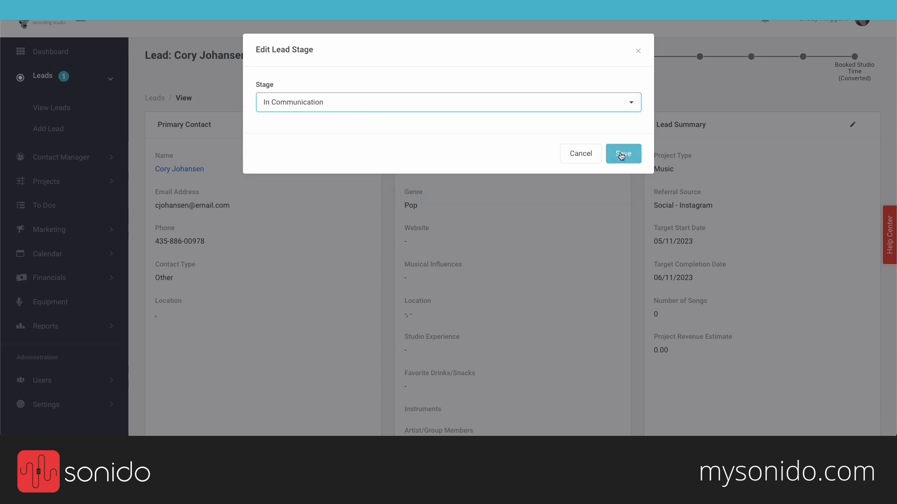
pyautogui.click(620, 154)
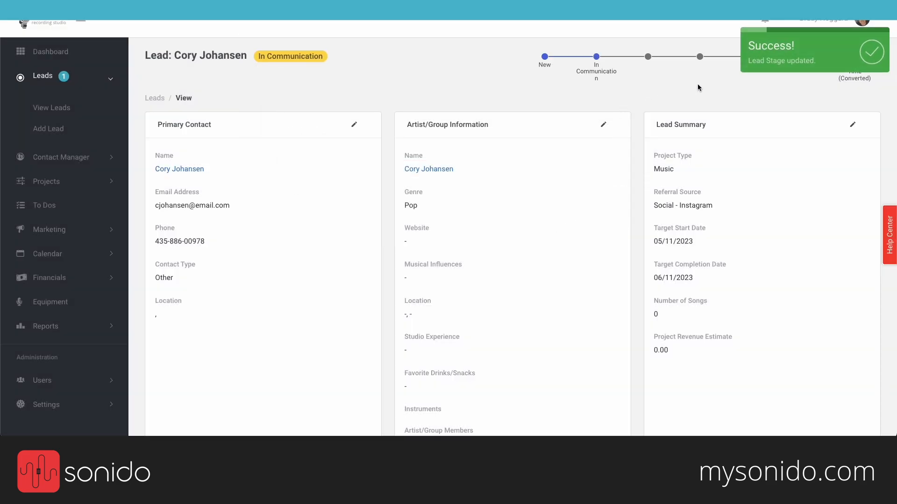
pyautogui.scroll(-2, 697, 84)
pyautogui.scroll(-1, 698, 84)
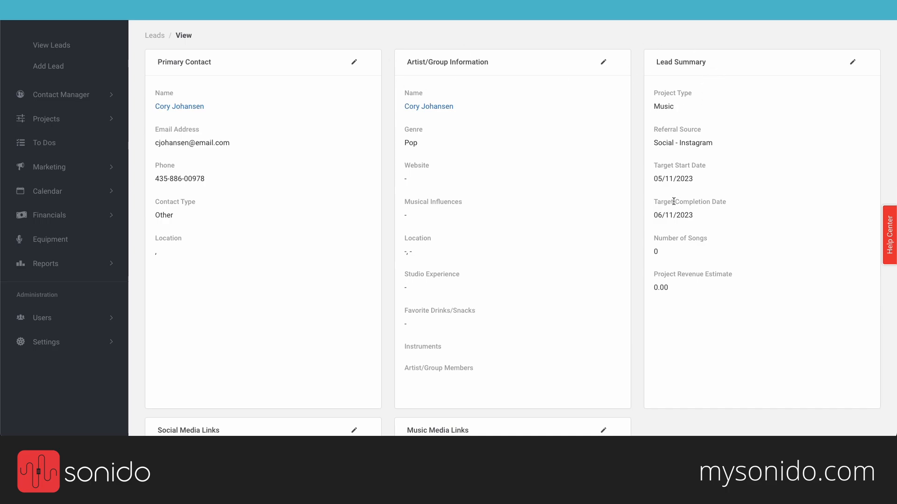
# Step: Save a note saying you spoke with the contact today about what he's looking for
pyautogui.scroll(-6, 637, 302)
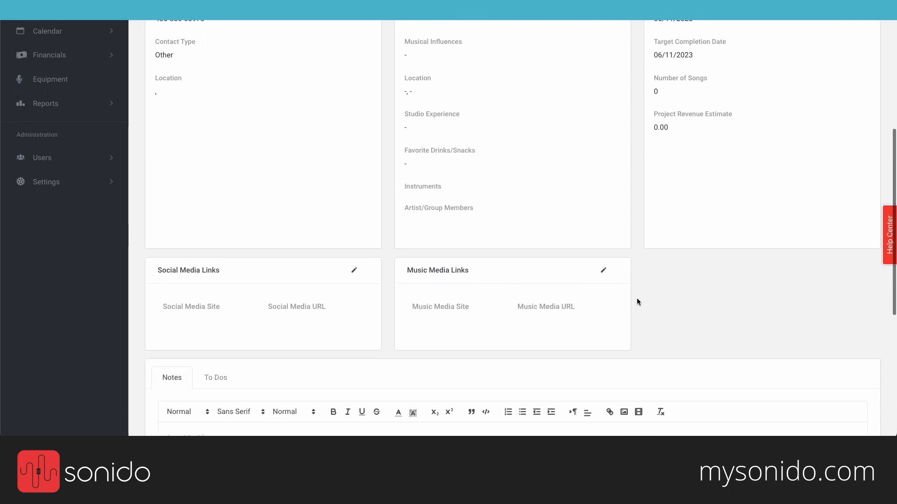
pyautogui.scroll(-3, 637, 302)
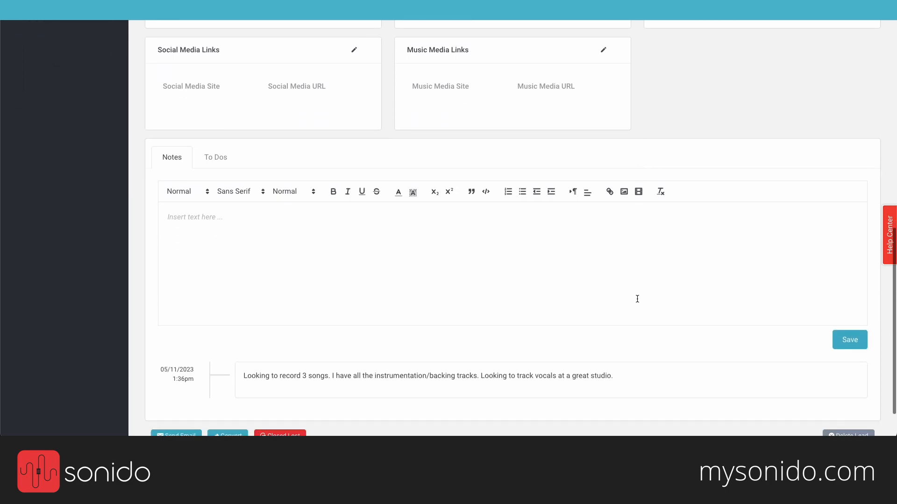
pyautogui.scroll(-1, 637, 303)
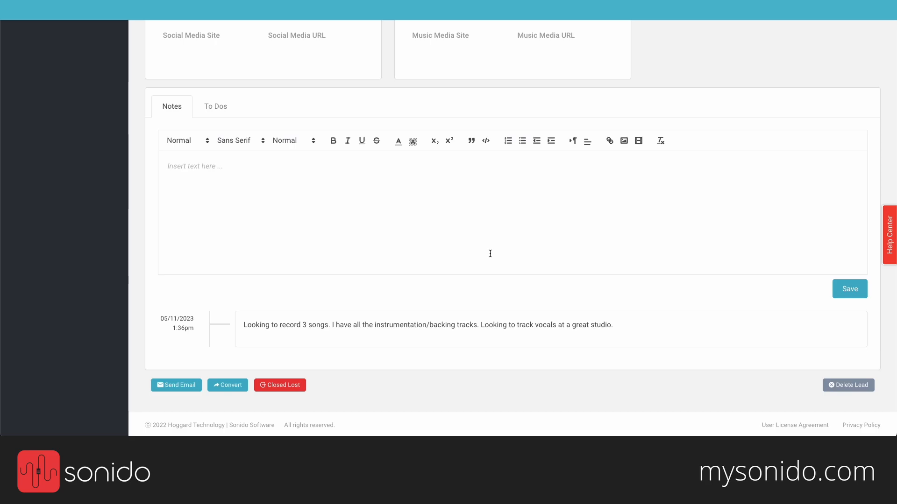
pyautogui.click(251, 191)
pyautogui.write("I spoke with Cory today, and he's loo")
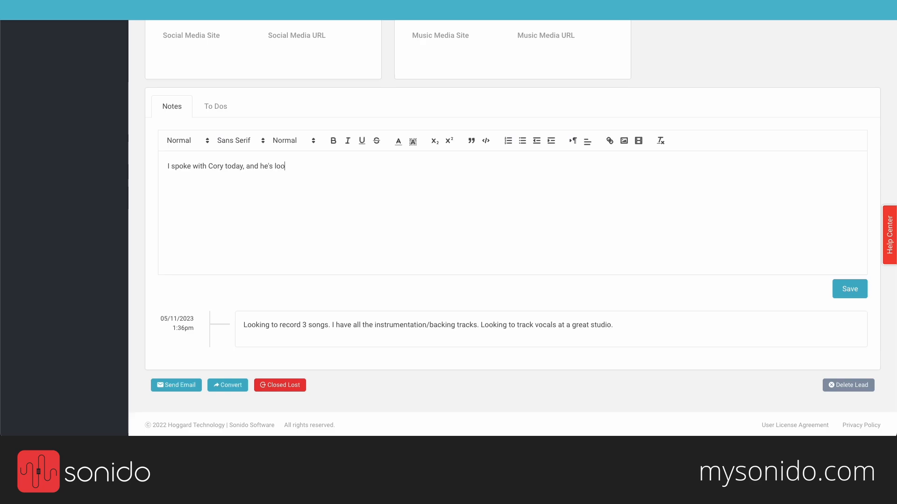
pyautogui.write('king for....')
pyautogui.click(838, 293)
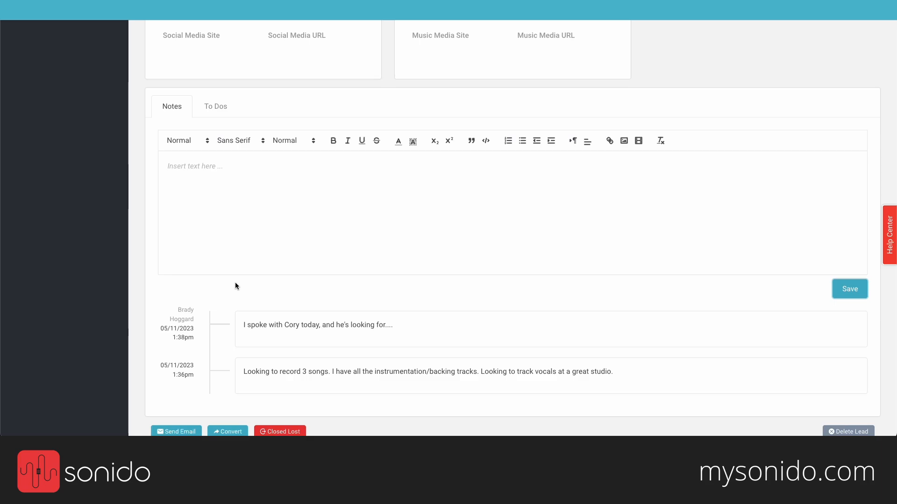
# Step: Create a follow-up to-do for the contact and assign it to two users
pyautogui.click(216, 108)
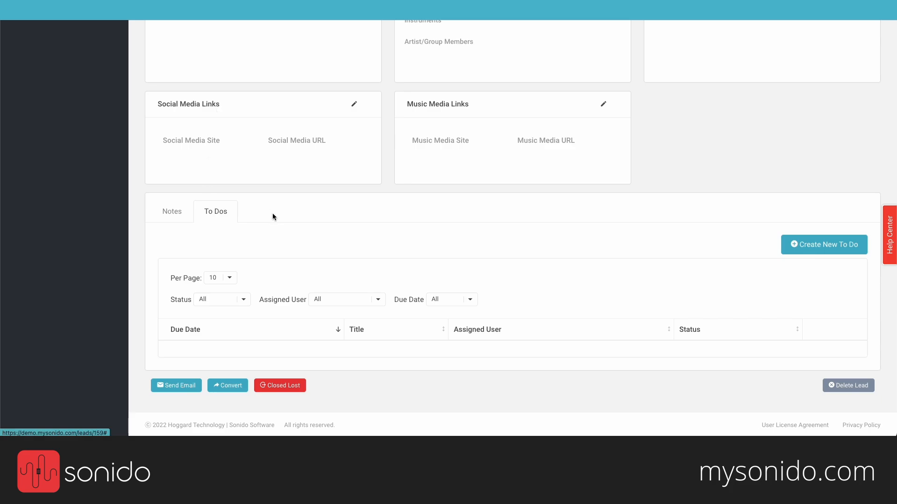
pyautogui.click(802, 247)
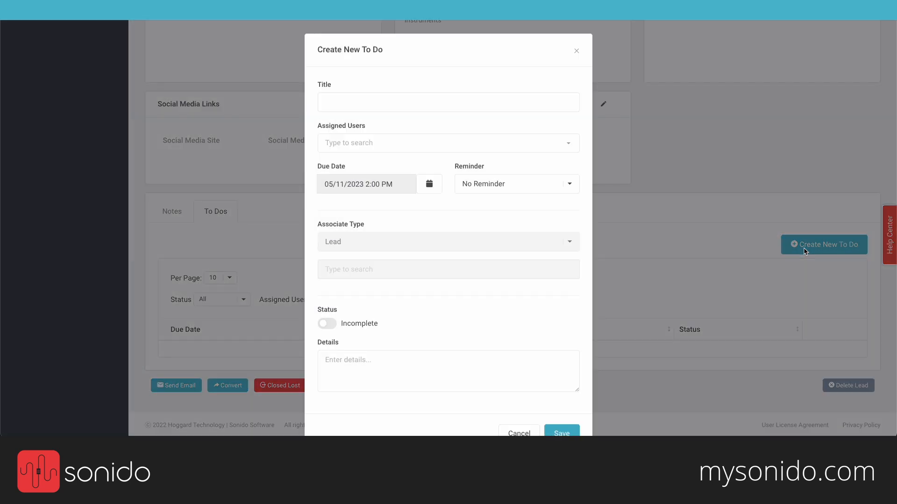
pyautogui.click(461, 101)
pyautogui.write('Follo')
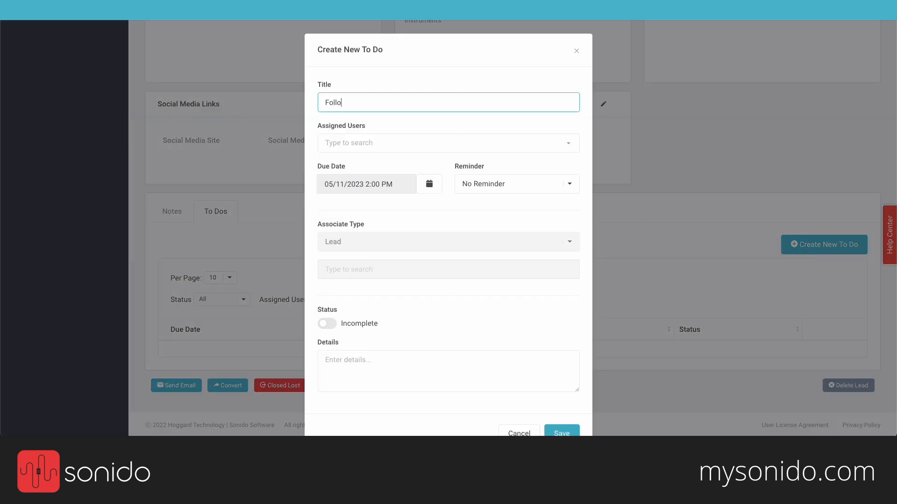
pyautogui.write('w Up with Cory')
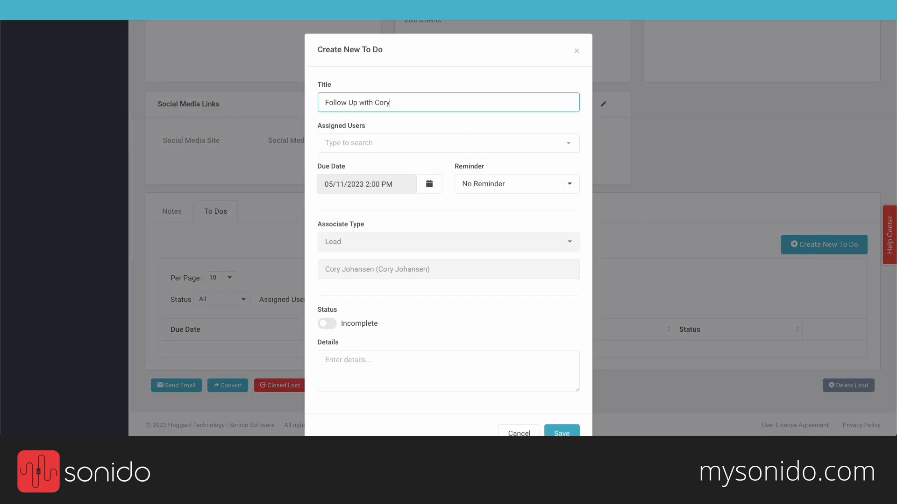
pyautogui.click(407, 140)
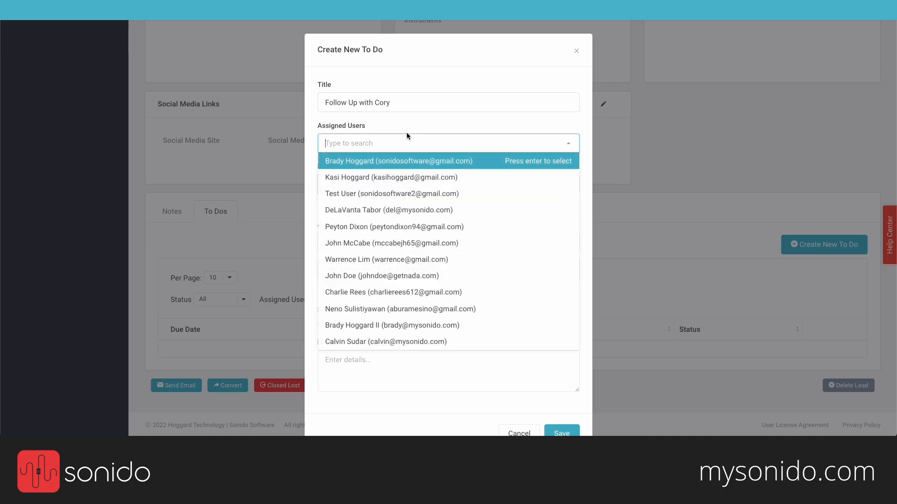
pyautogui.click(357, 161)
pyautogui.click(497, 140)
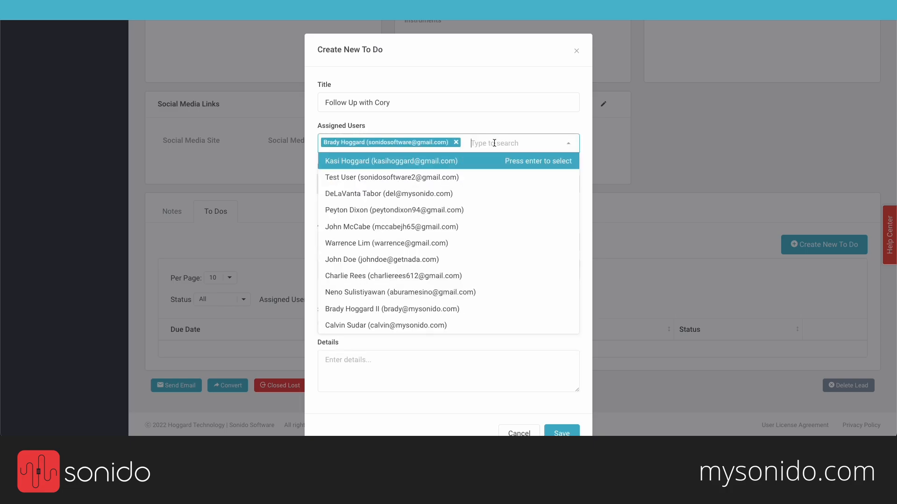
pyautogui.click(439, 272)
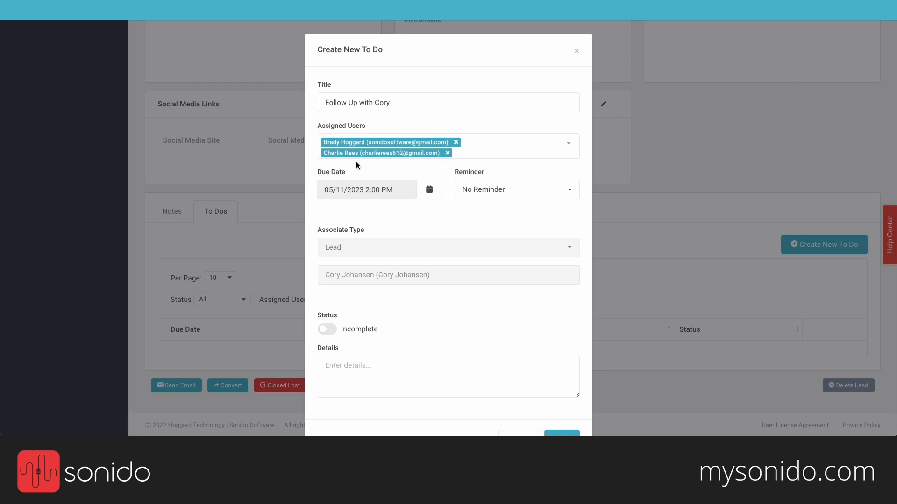
# Step: Set the to-do due May 13 with an At Time of To Do reminder, add microphone-preference details, save
pyautogui.click(428, 190)
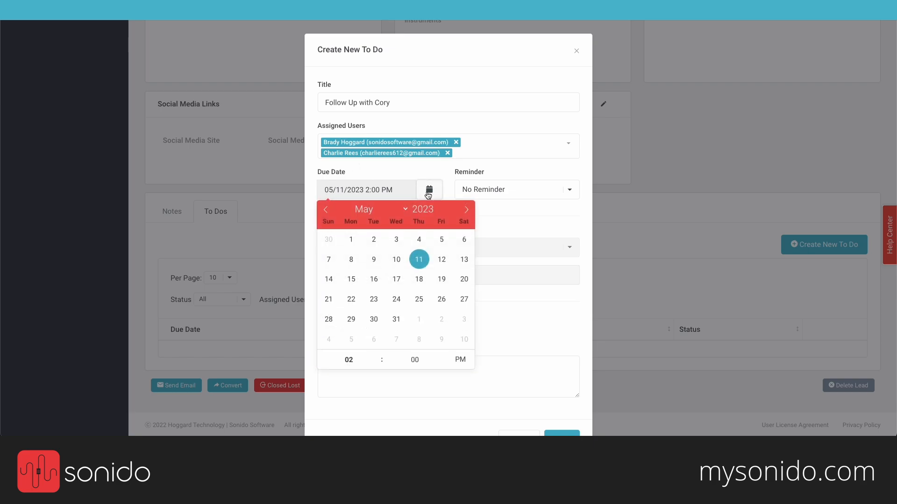
pyautogui.click(464, 262)
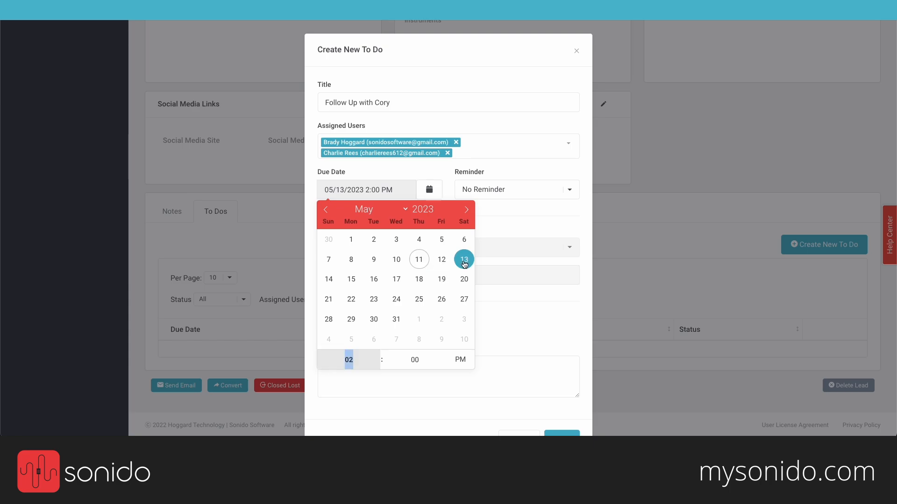
pyautogui.click(484, 190)
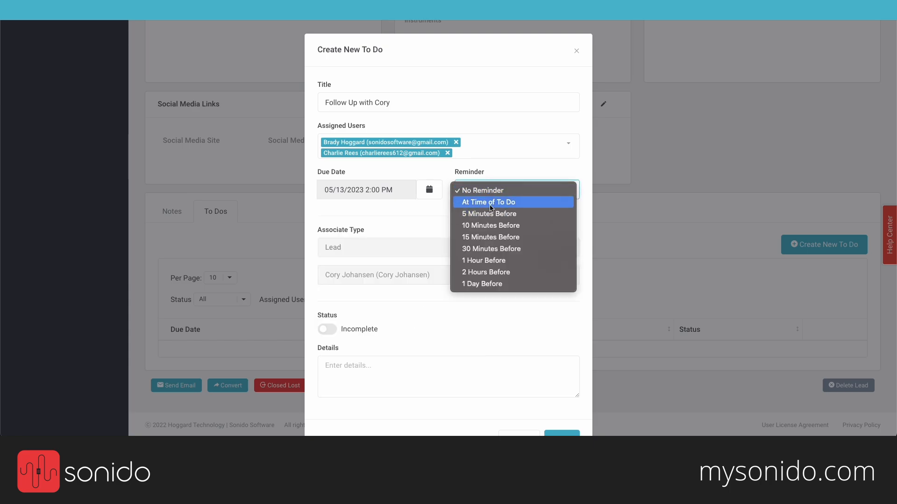
pyautogui.click(527, 205)
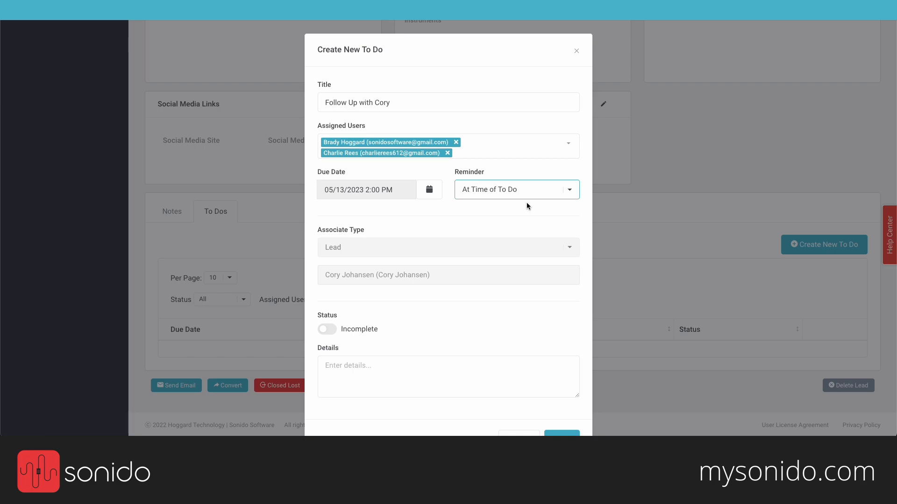
pyautogui.click(527, 204)
pyautogui.scroll(-2, 526, 202)
pyautogui.click(372, 342)
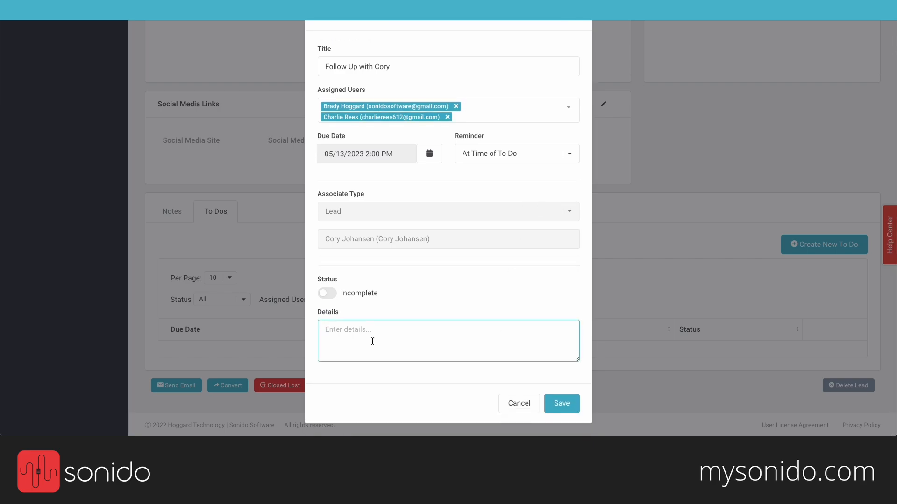
pyautogui.write('Ask about microphone preferences...')
pyautogui.click(571, 406)
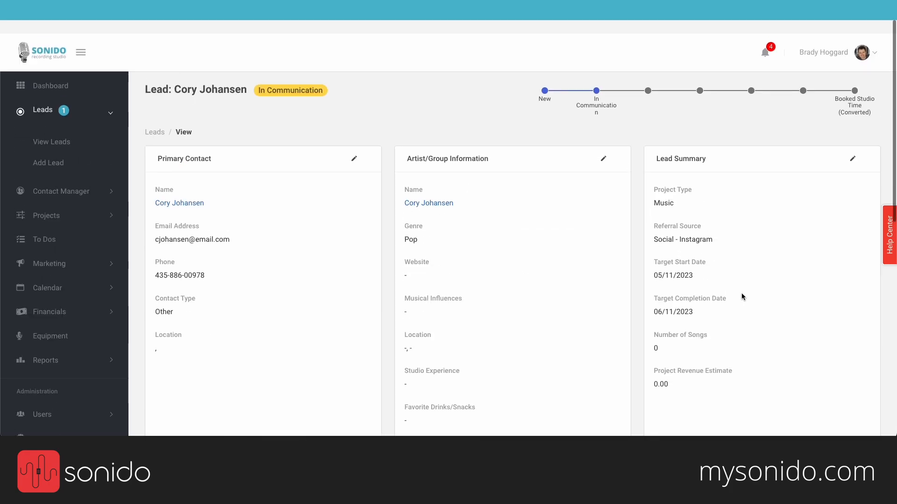
# Step: Switch the lead's stage to Sent Quote and save it
pyautogui.click(315, 84)
pyautogui.click(320, 100)
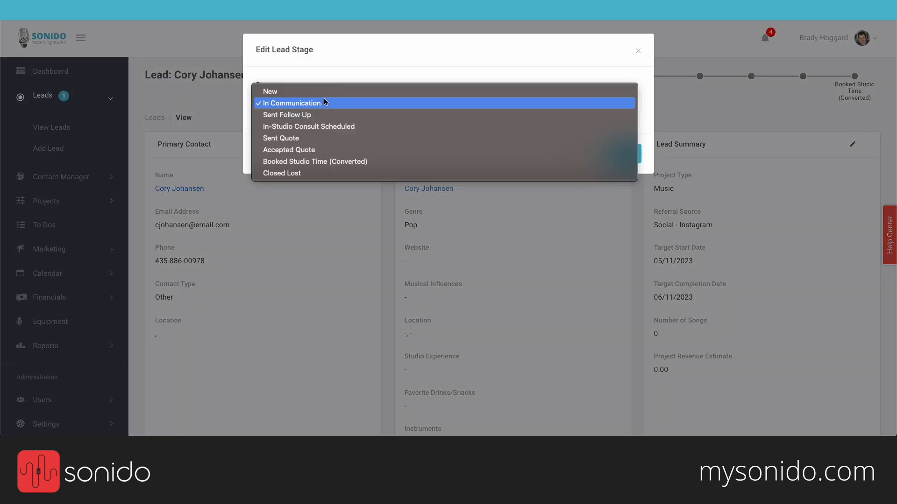
pyautogui.click(329, 136)
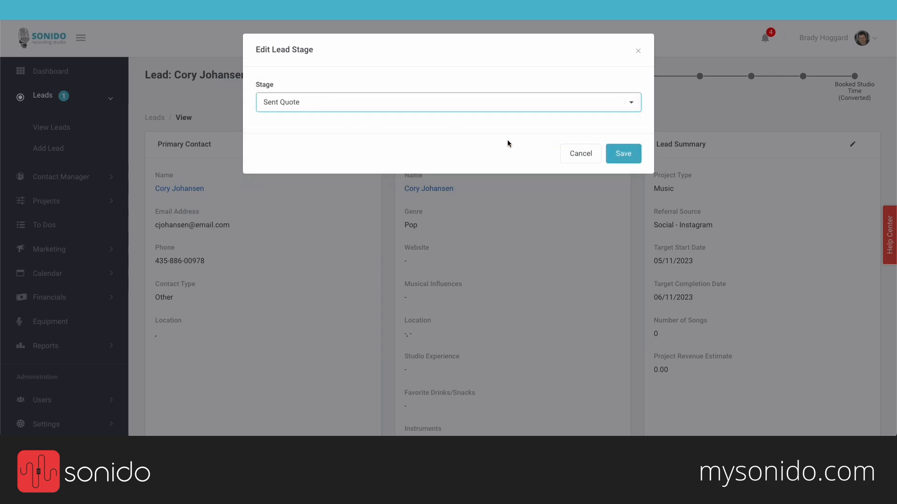
pyautogui.click(623, 153)
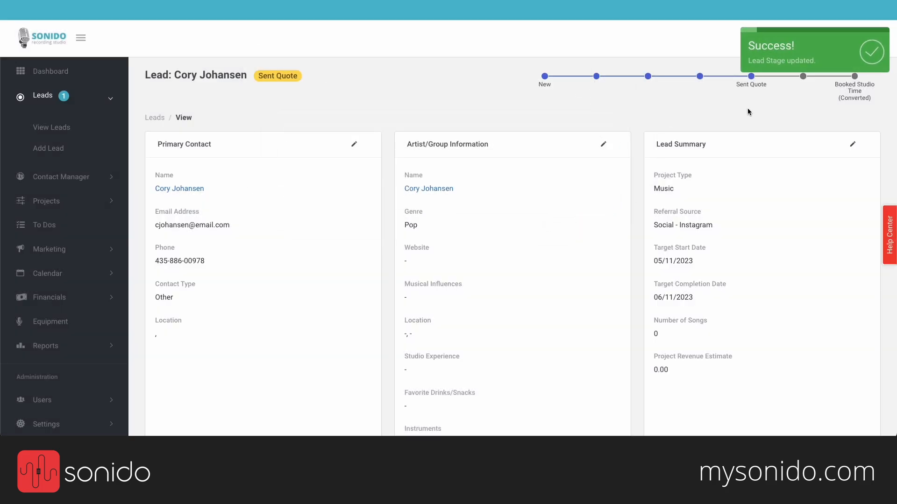
pyautogui.scroll(-1, 747, 108)
pyautogui.scroll(-8, 747, 108)
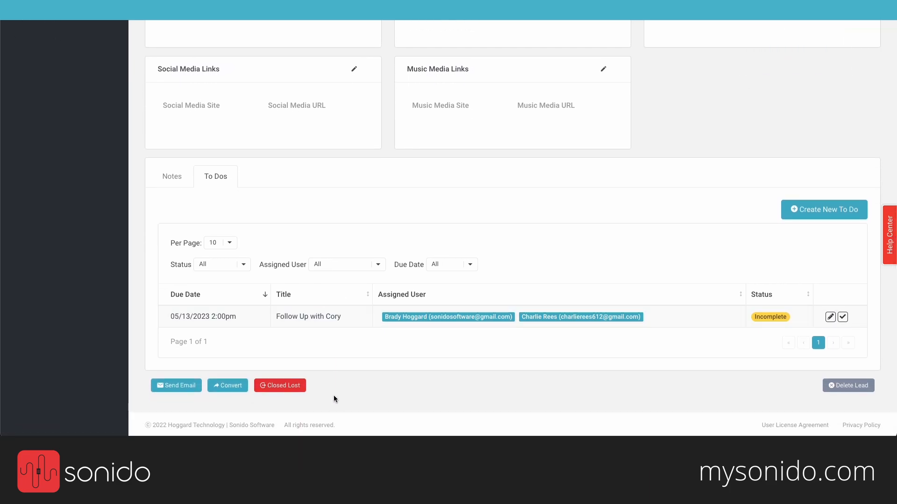
pyautogui.click(217, 388)
# Step: Open the closed-lost reason dialog, then dismiss it without choosing a reason
pyautogui.click(284, 386)
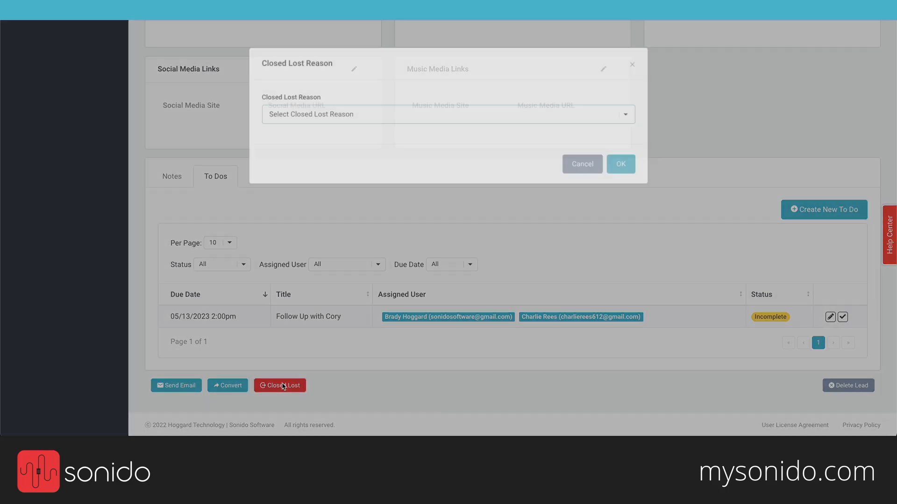
pyautogui.click(344, 109)
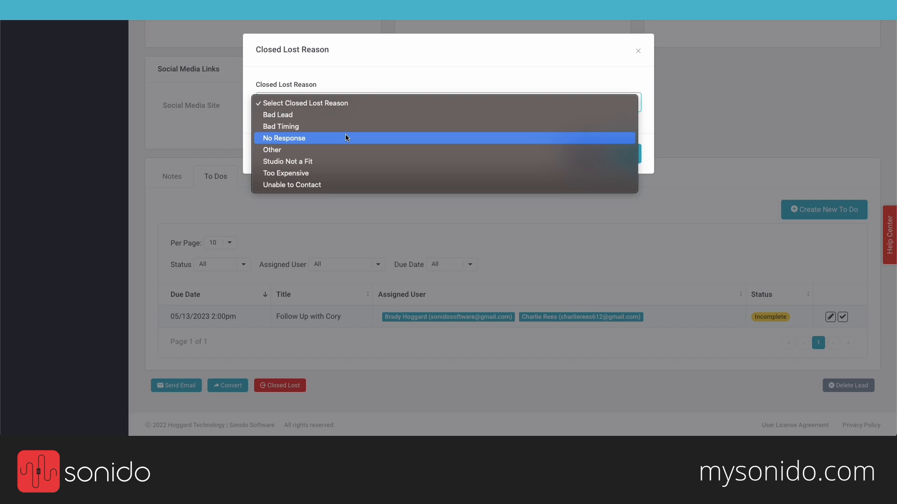
pyautogui.click(564, 55)
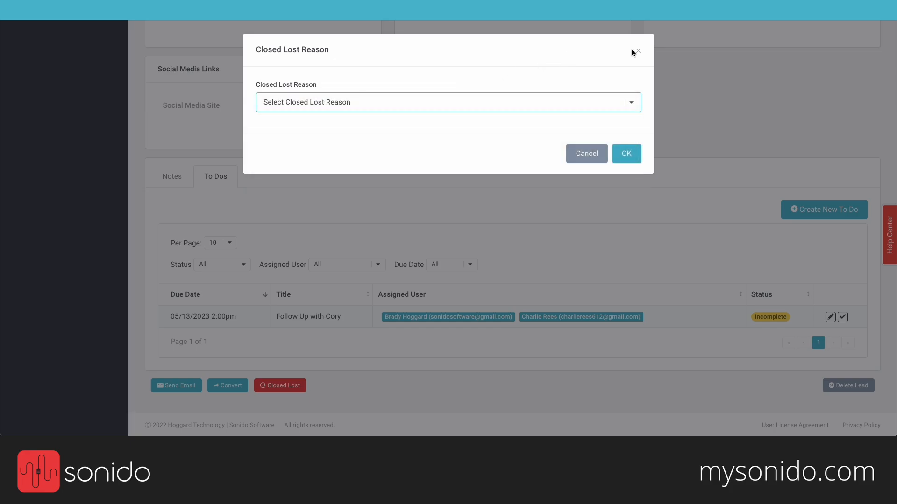
pyautogui.click(636, 50)
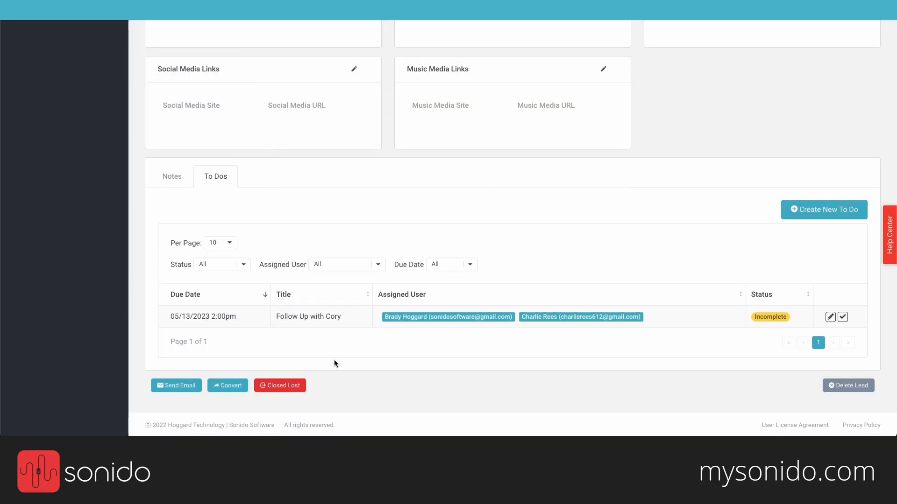
pyautogui.scroll(12, 335, 360)
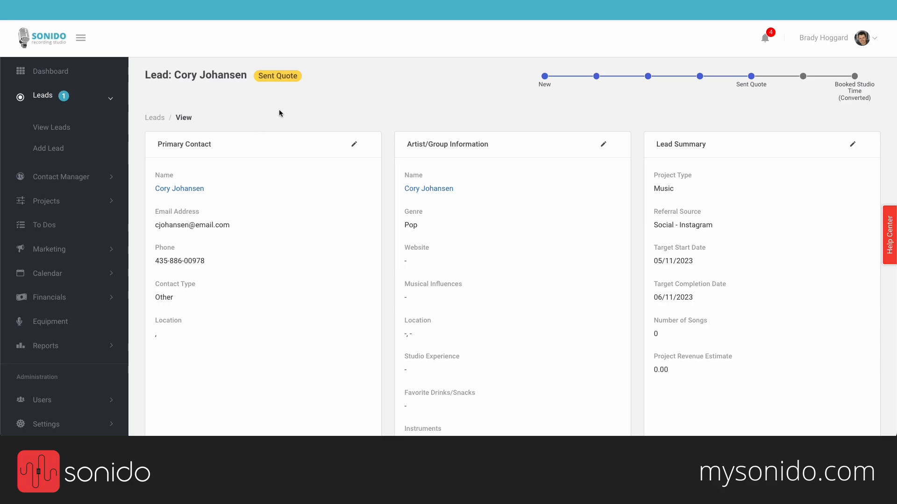
# Step: Show the lead's Notes and review the note about recording 3 songs
pyautogui.scroll(-1, 254, 199)
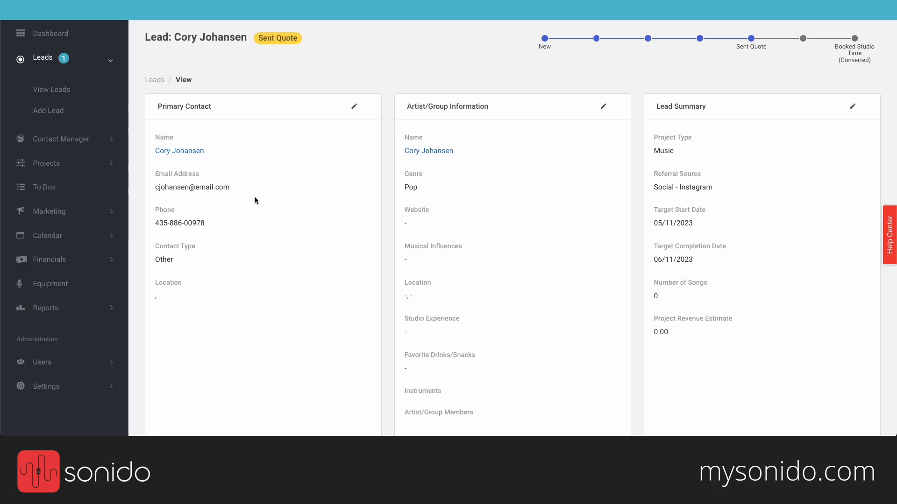
pyautogui.scroll(-9, 255, 200)
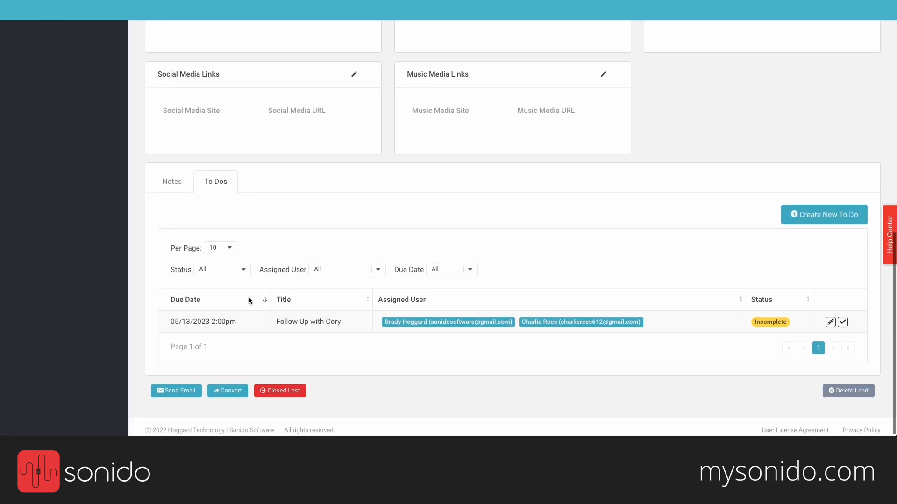
pyautogui.click(178, 181)
pyautogui.scroll(-1, 316, 373)
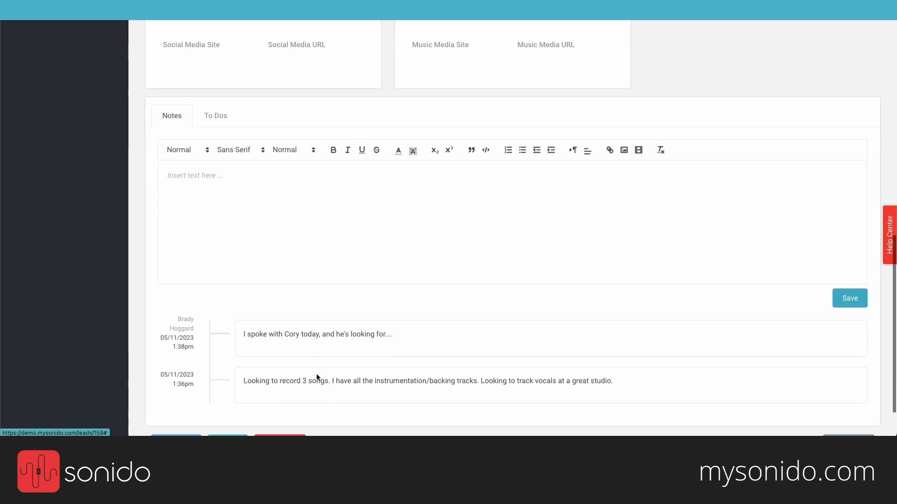
pyautogui.moveTo(297, 371); pyautogui.dragTo(307, 371)
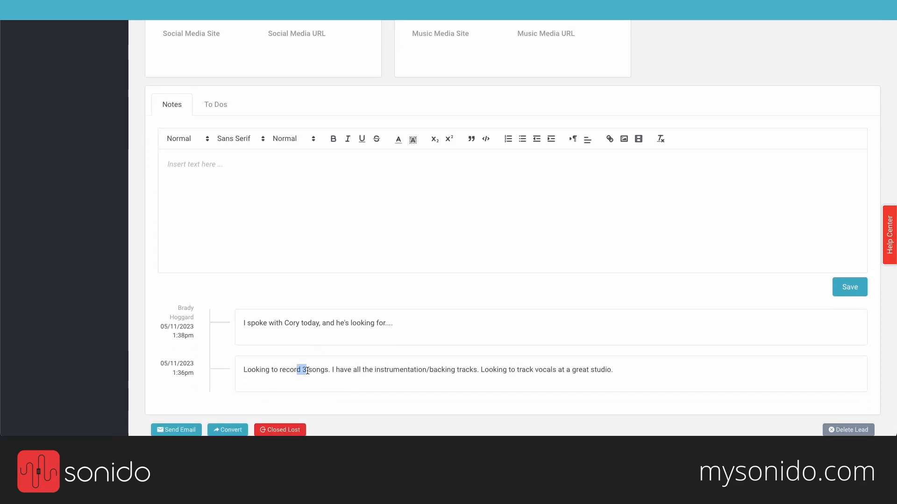
pyautogui.click(297, 266)
pyautogui.scroll(10, 298, 264)
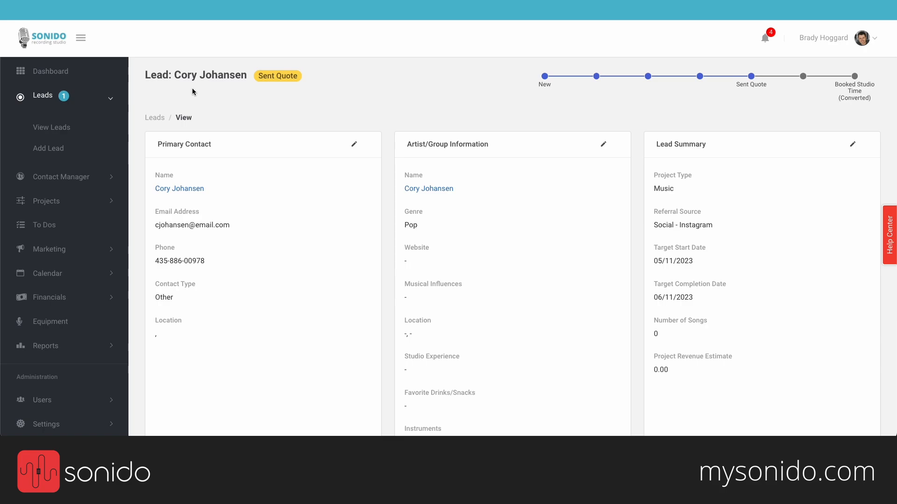
# Step: Go to View Quotes under Financials and start a new quote, SRS-0217
pyautogui.click(65, 297)
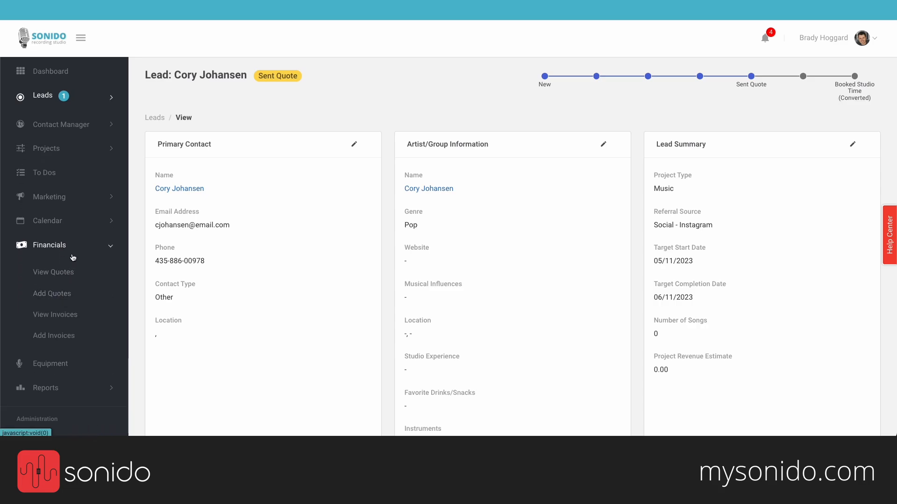
pyautogui.click(69, 278)
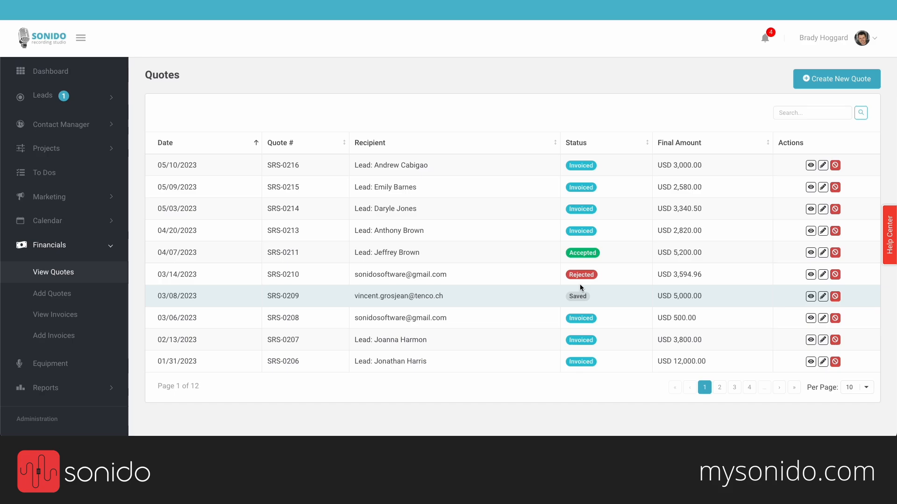
pyautogui.click(836, 80)
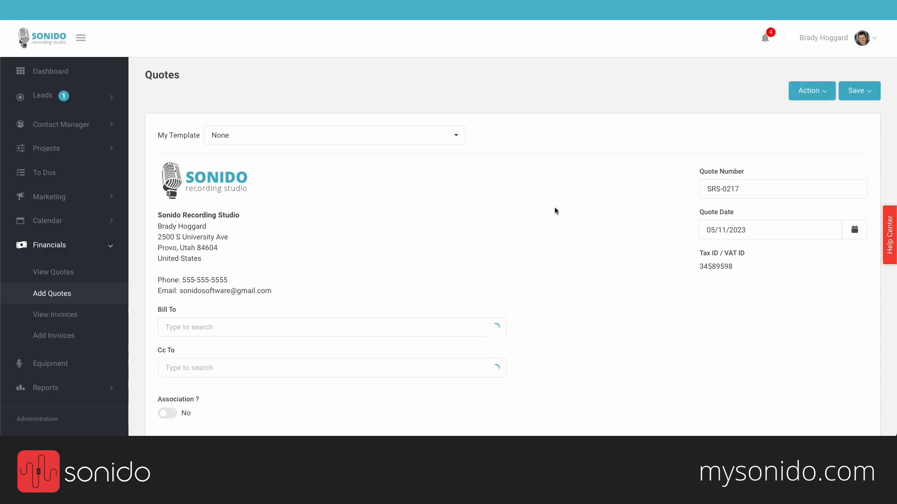
# Step: Bill the quote to the lead's contact
pyautogui.scroll(-2, 555, 210)
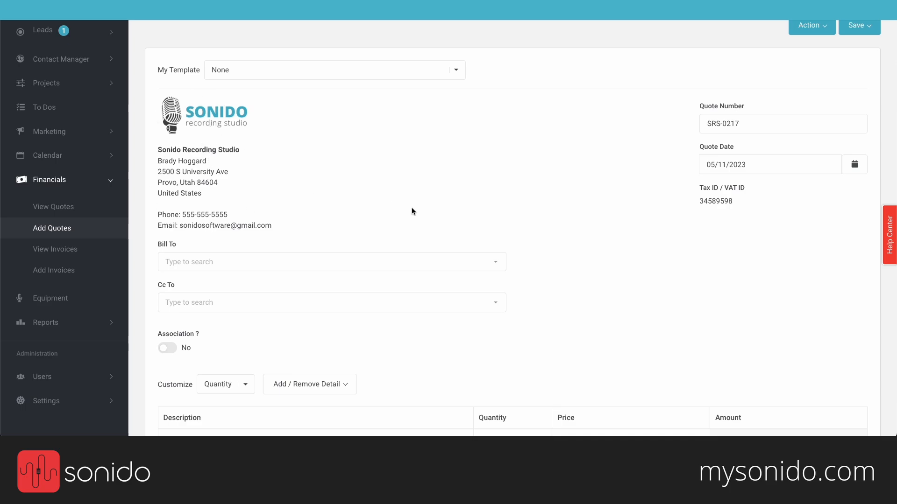
pyautogui.scroll(-1, 412, 210)
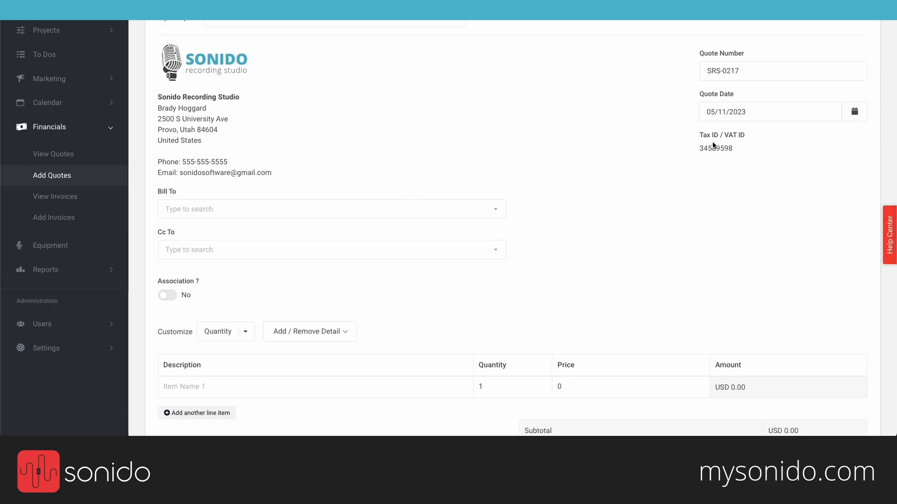
pyautogui.scroll(-2, 548, 175)
pyautogui.scroll(-1, 548, 173)
pyautogui.click(332, 96)
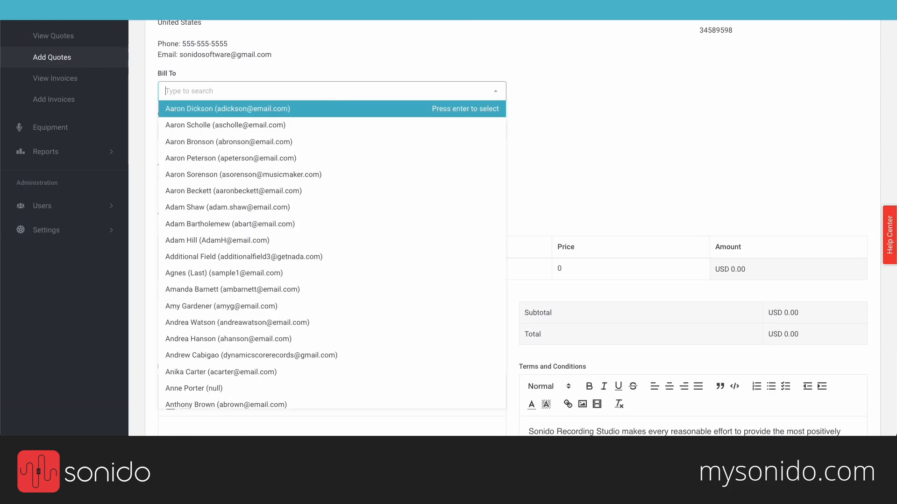
pyautogui.write('cory')
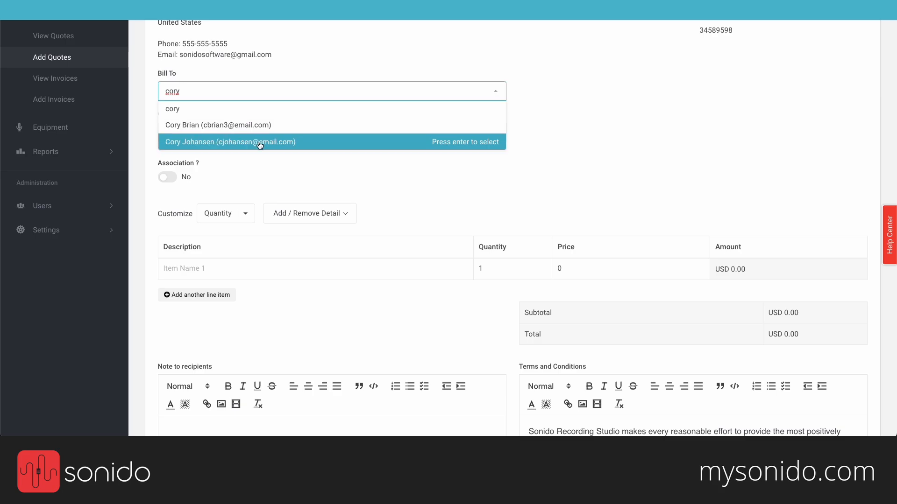
pyautogui.click(257, 142)
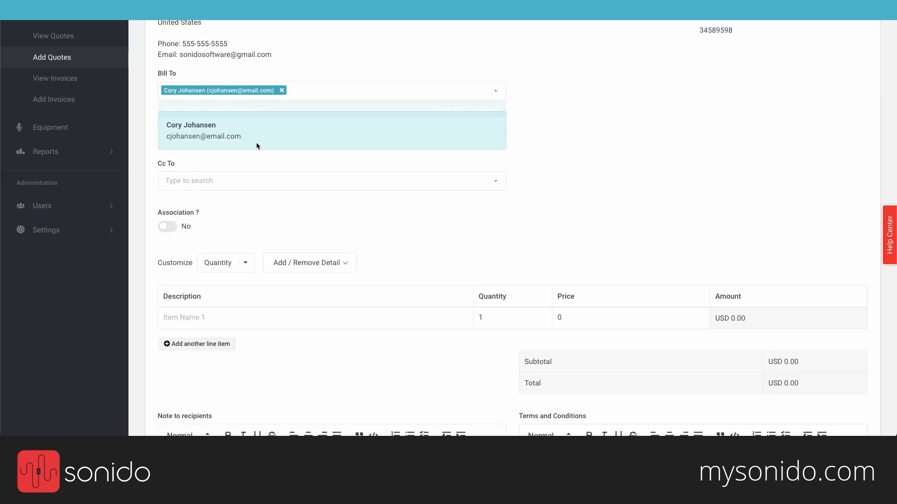
# Step: Add the studio's Gmail address as the Cc recipient
pyautogui.click(270, 183)
pyautogui.write('son')
pyautogui.press('BackSpace')
pyautogui.press('BackSpace')
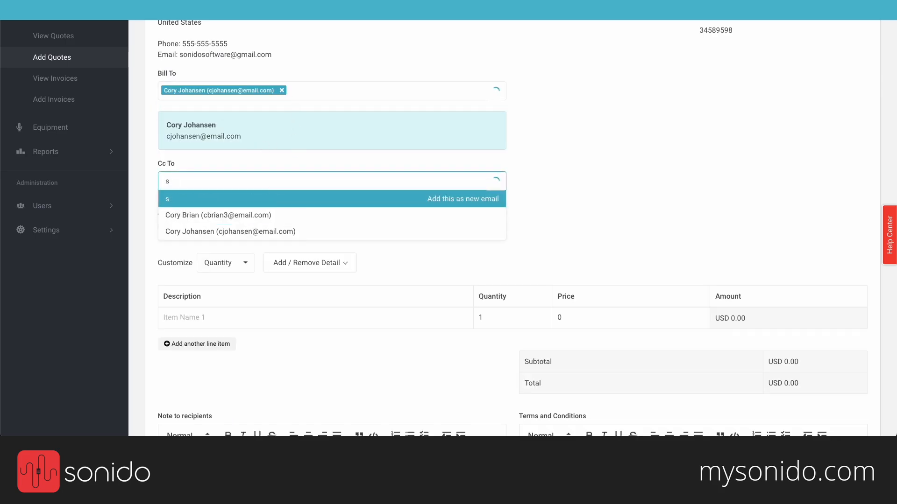
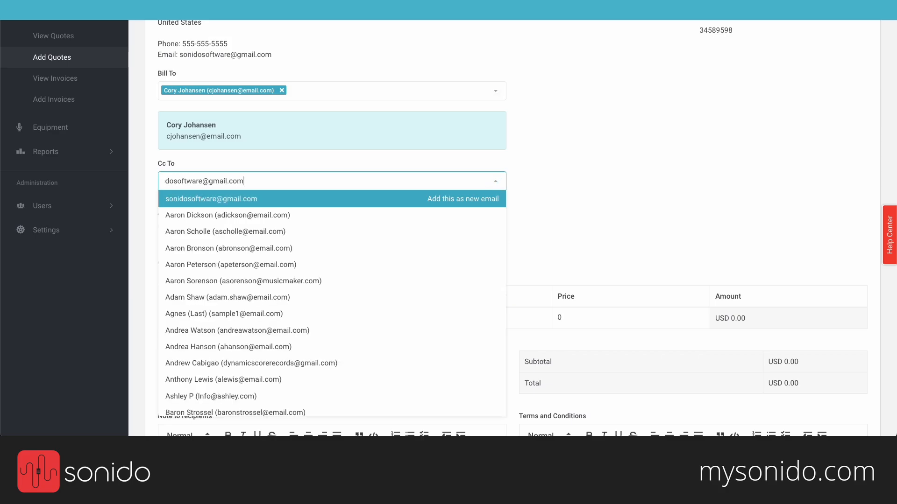
pyautogui.press('Return')
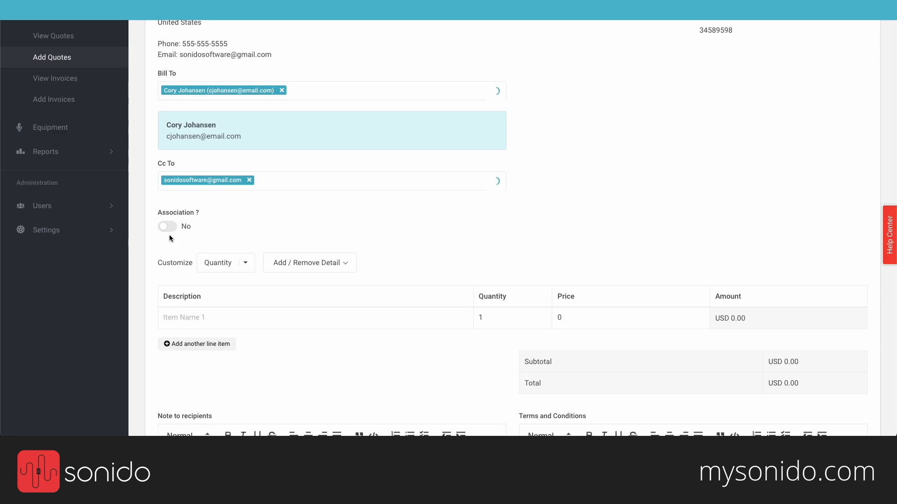
# Step: Turn on Association, keep type Lead, and link the quote to the matching lead
pyautogui.moveTo(157, 213); pyautogui.dragTo(210, 208)
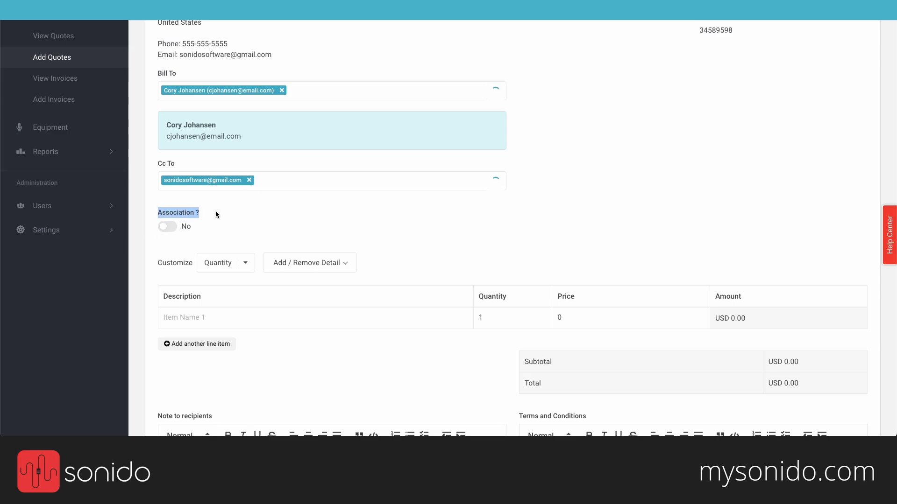
pyautogui.click(215, 211)
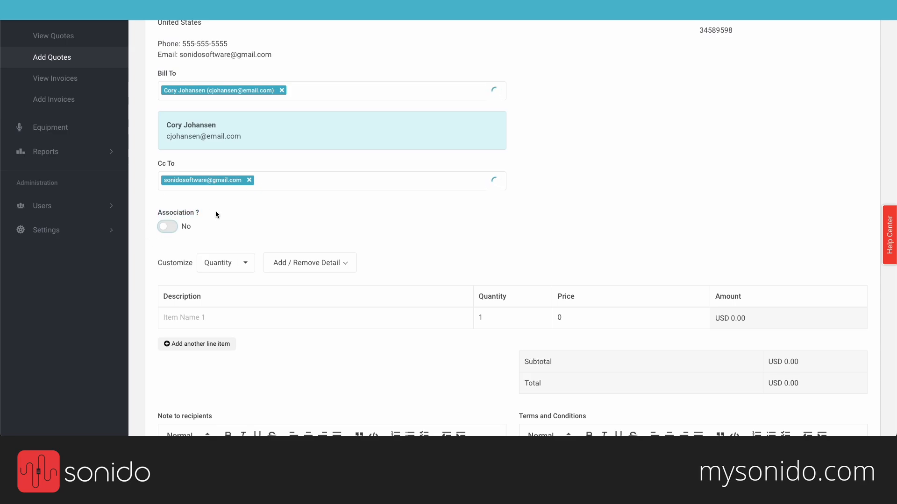
pyautogui.click(172, 229)
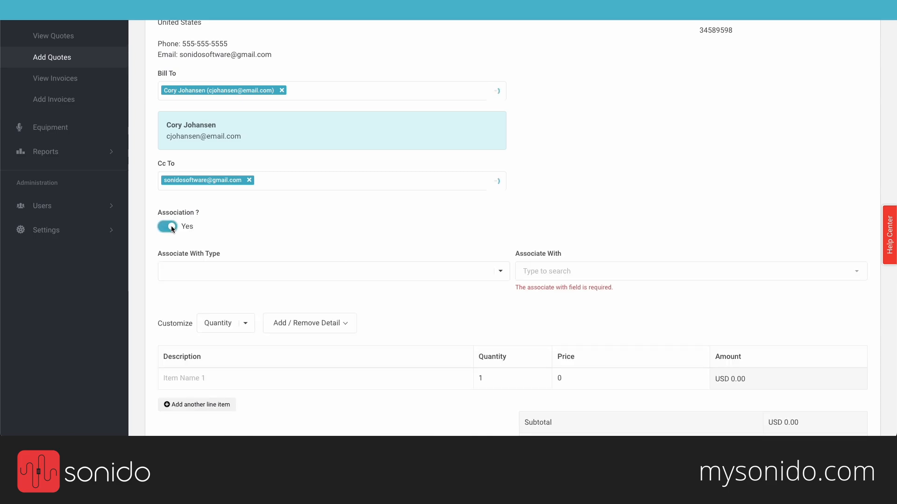
pyautogui.click(216, 270)
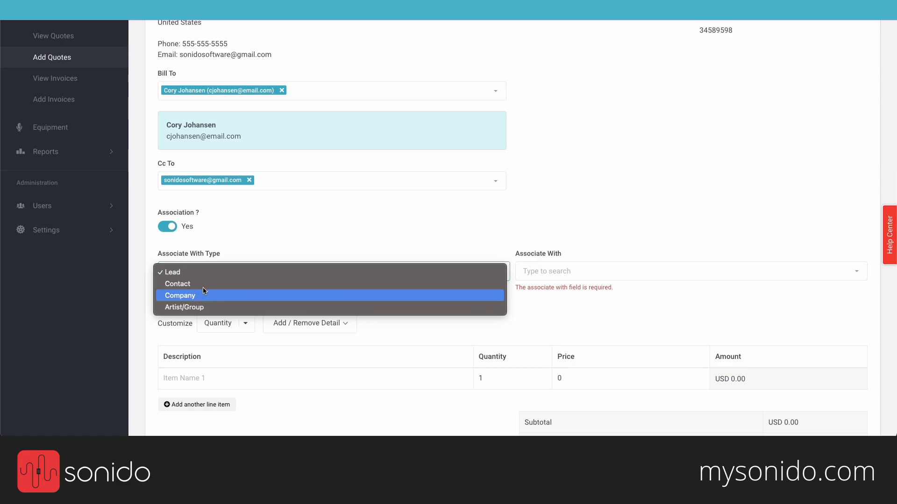
pyautogui.click(201, 272)
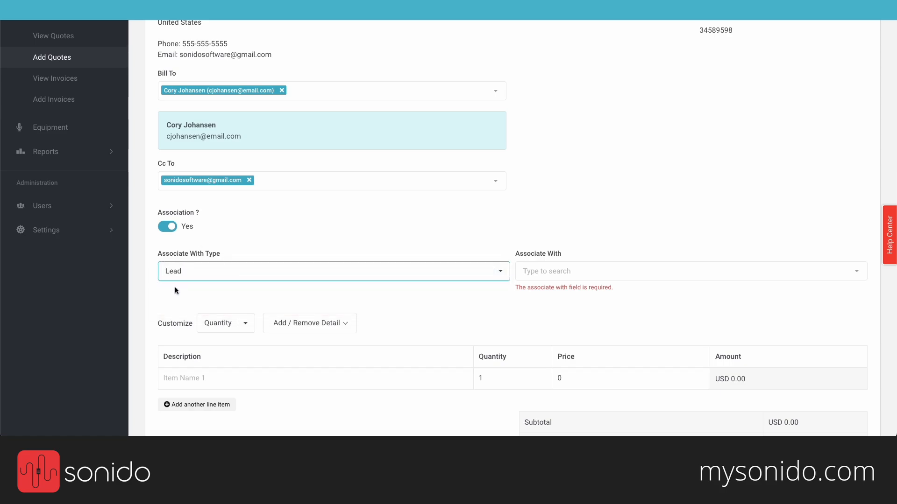
pyautogui.click(538, 272)
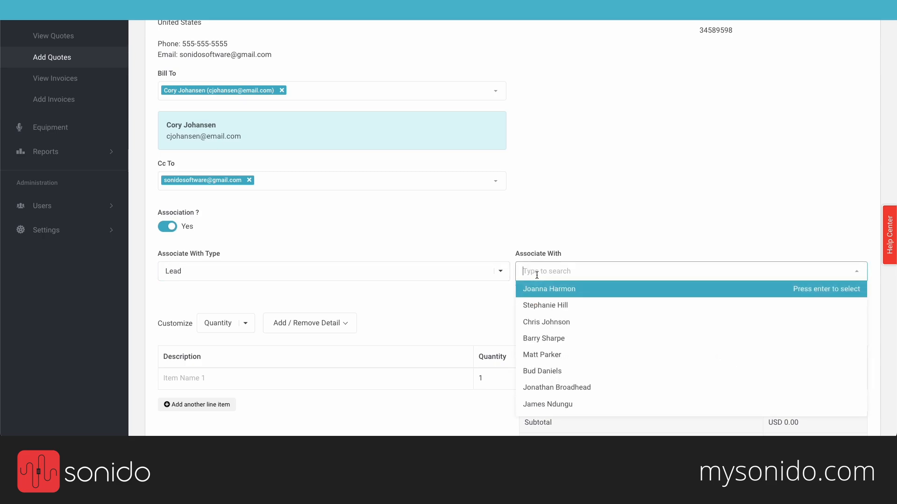
pyautogui.write('cory')
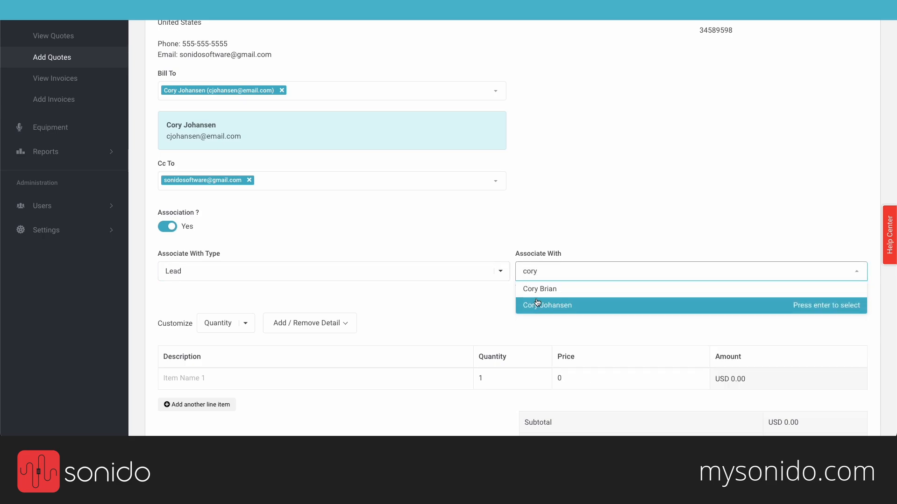
pyautogui.click(537, 306)
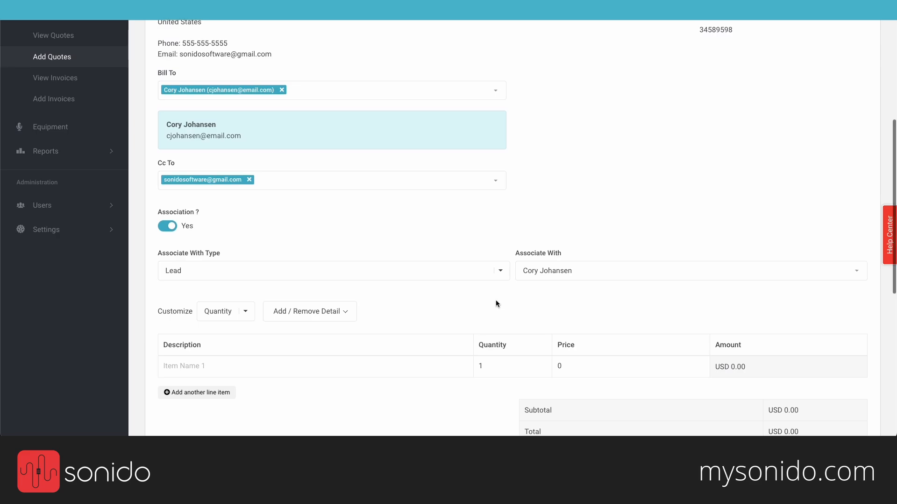
pyautogui.scroll(-1, 495, 300)
pyautogui.scroll(-3, 496, 302)
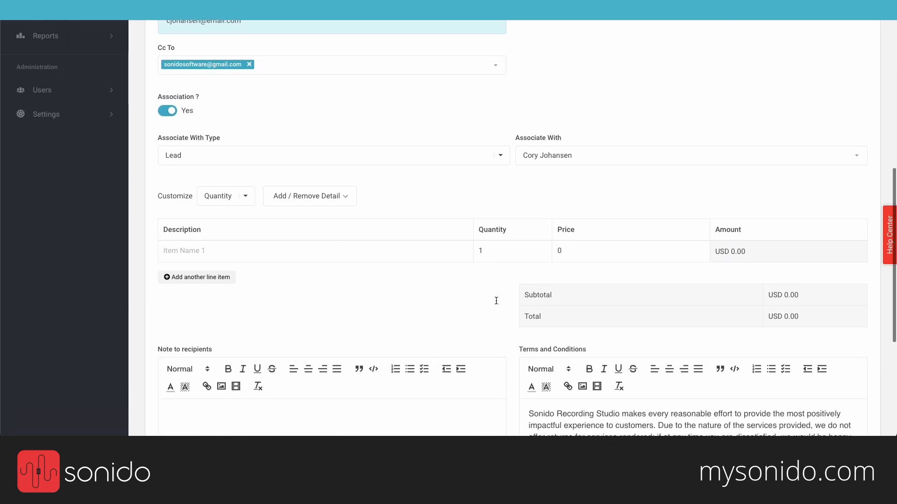
pyautogui.scroll(-1, 497, 304)
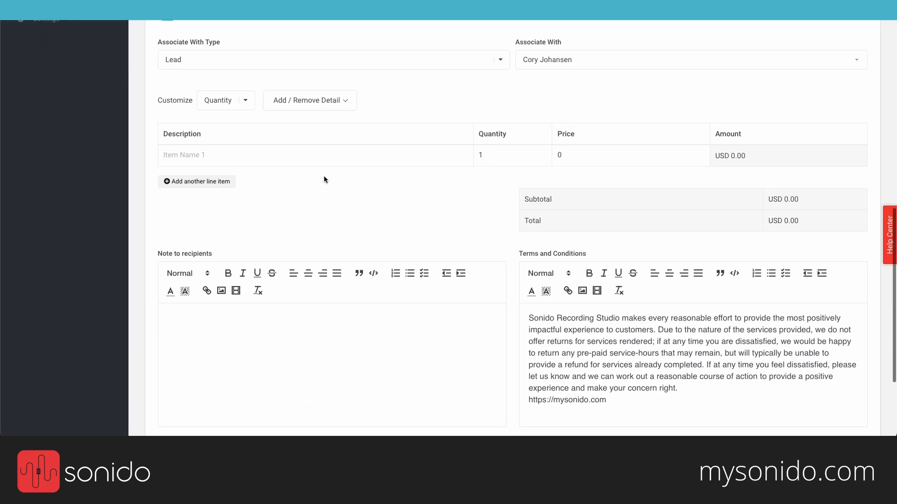
# Step: Add line item 'Recording - 3 Songs' with quantity 12 at price 75
pyautogui.click(225, 159)
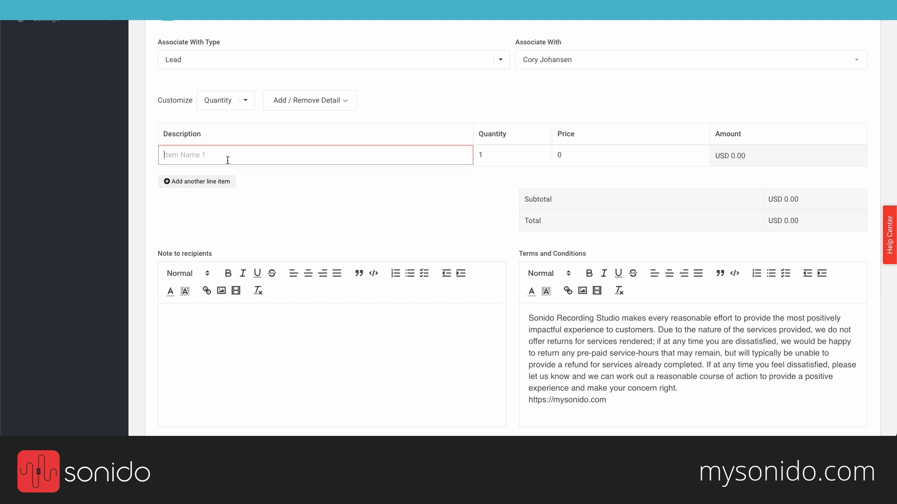
pyautogui.write('Re')
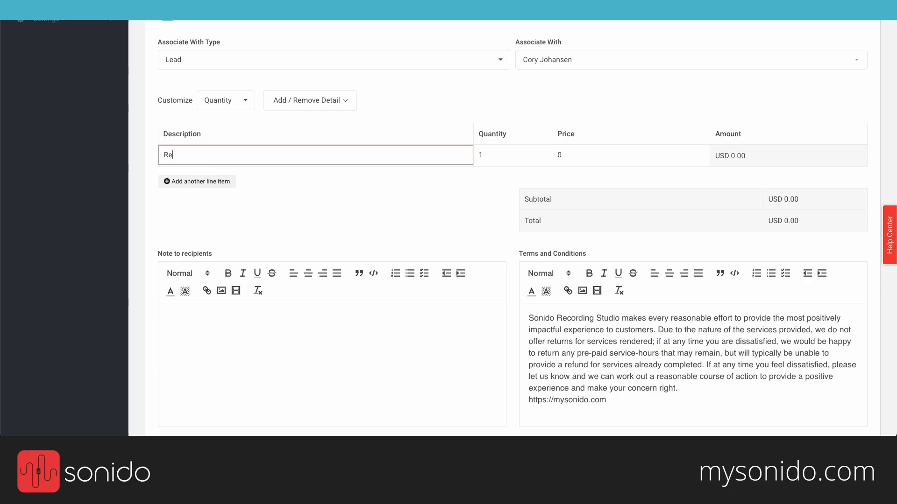
pyautogui.write('cording - 3 Songs')
pyautogui.press('Tab')
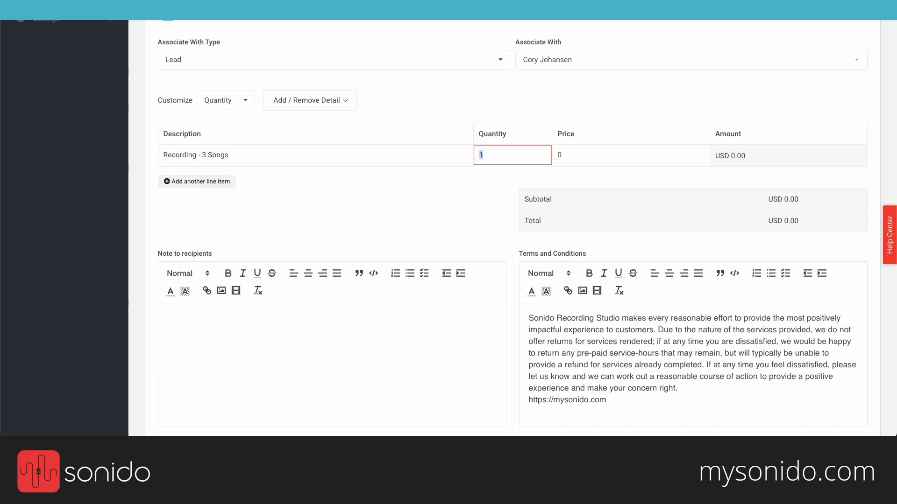
pyautogui.write('12')
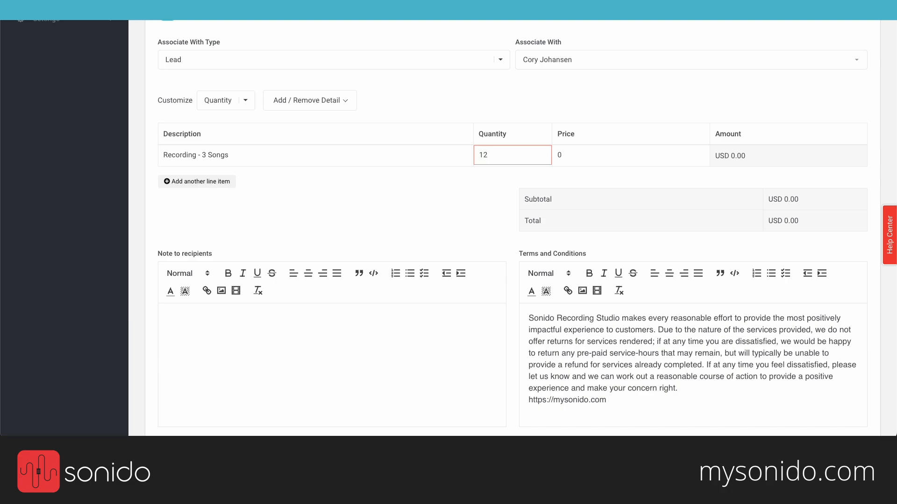
pyautogui.press('Tab')
pyautogui.write('75')
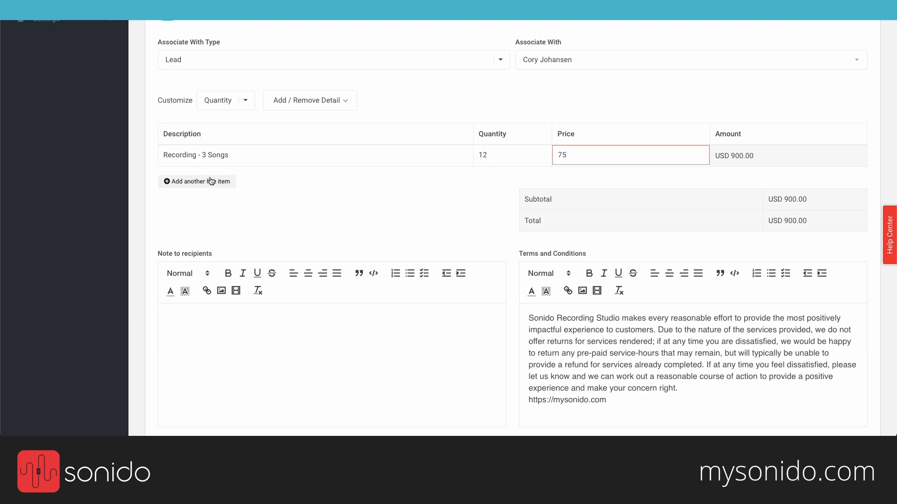
pyautogui.click(388, 195)
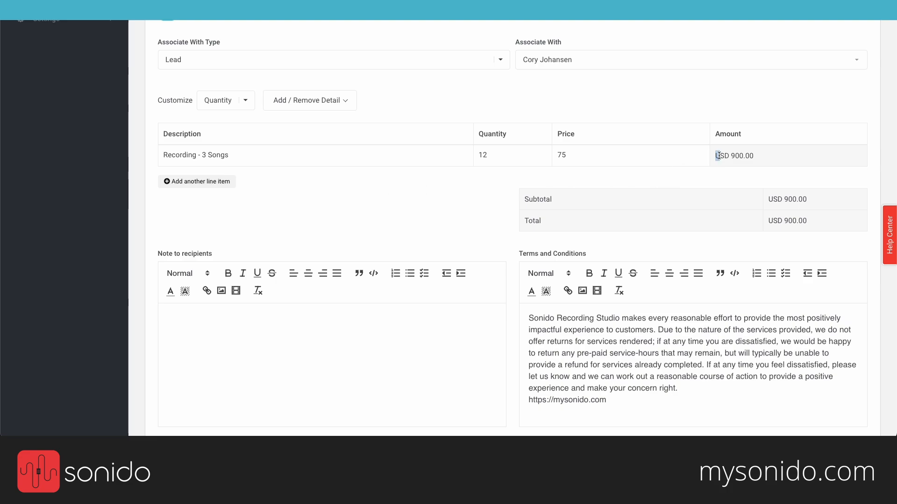
pyautogui.moveTo(716, 156); pyautogui.dragTo(732, 157)
pyautogui.click(699, 173)
# Step: Add a second line 'Editing, Mixing - 3 Songs', quantity 3 at 400, subtotal USD 2,100.00
pyautogui.click(192, 182)
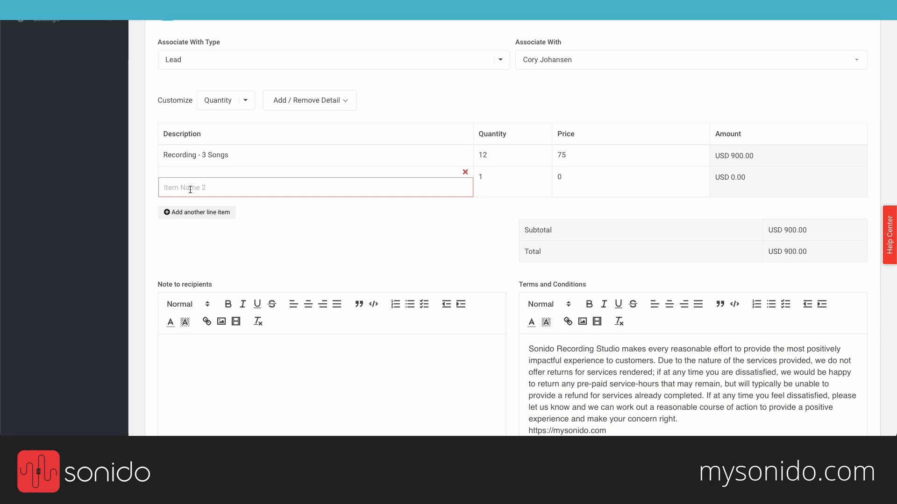
pyautogui.write('Editing, Mixing - 3 Songs')
pyautogui.press('Tab')
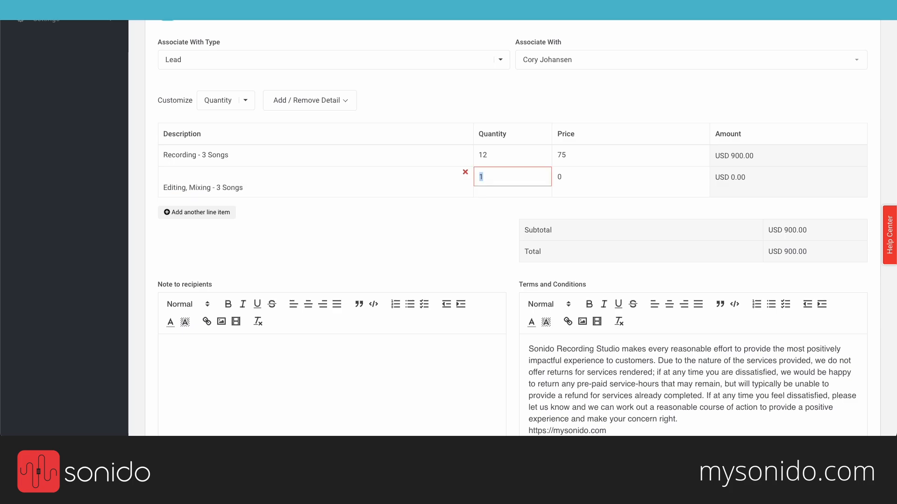
pyautogui.write('3')
pyautogui.press('Tab')
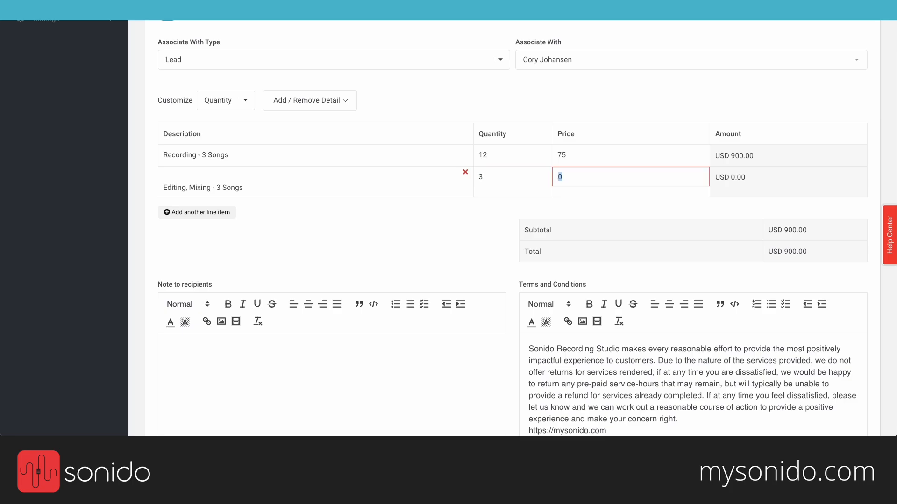
pyautogui.write('400')
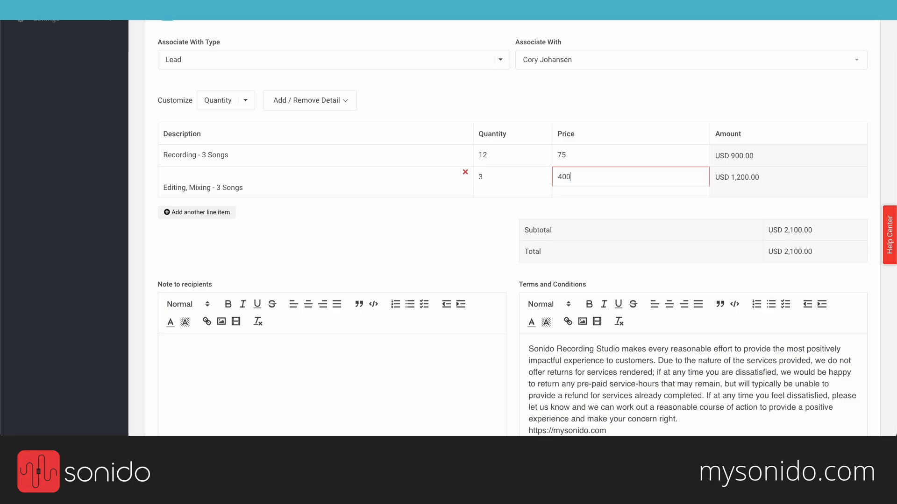
pyautogui.click(354, 202)
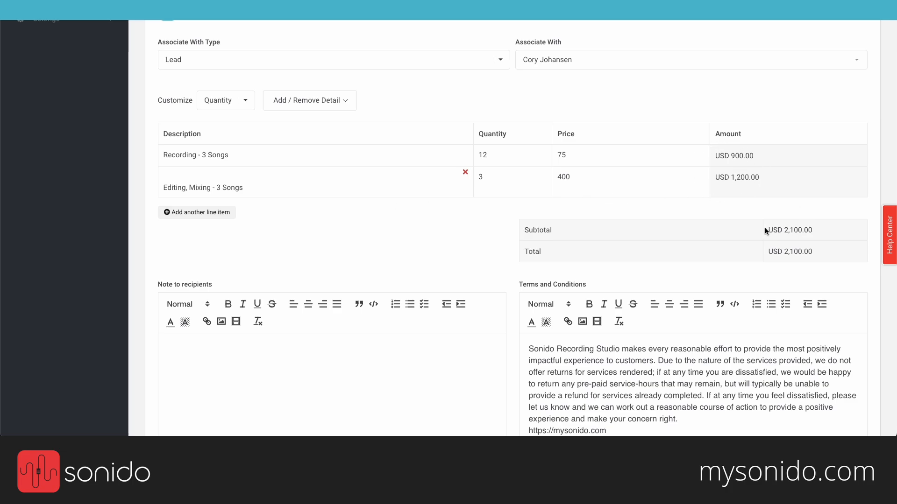
pyautogui.moveTo(767, 231); pyautogui.dragTo(825, 230)
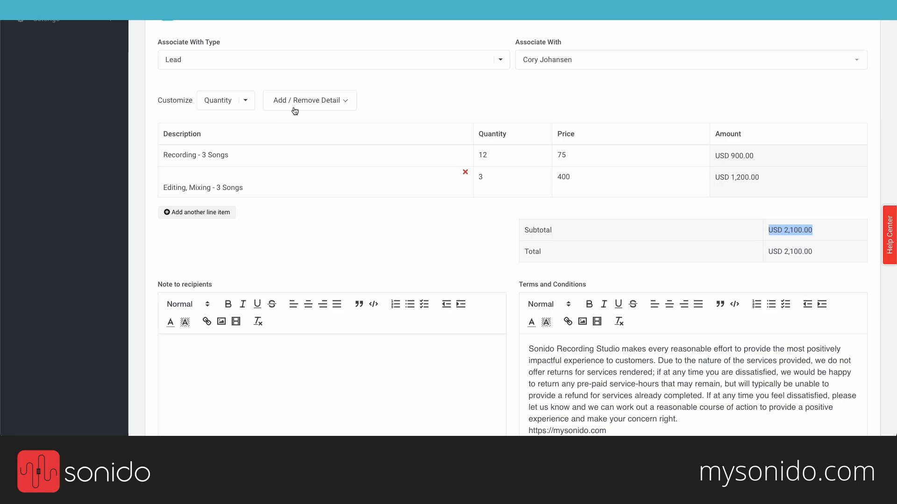
# Step: Add a Discount - Percentage of 10, bringing the total to USD 1,890.00
pyautogui.click(322, 102)
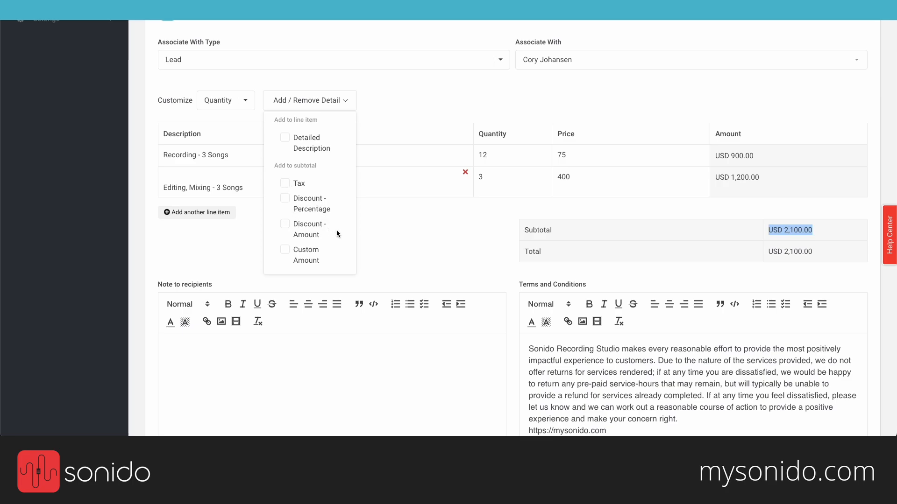
pyautogui.click(302, 210)
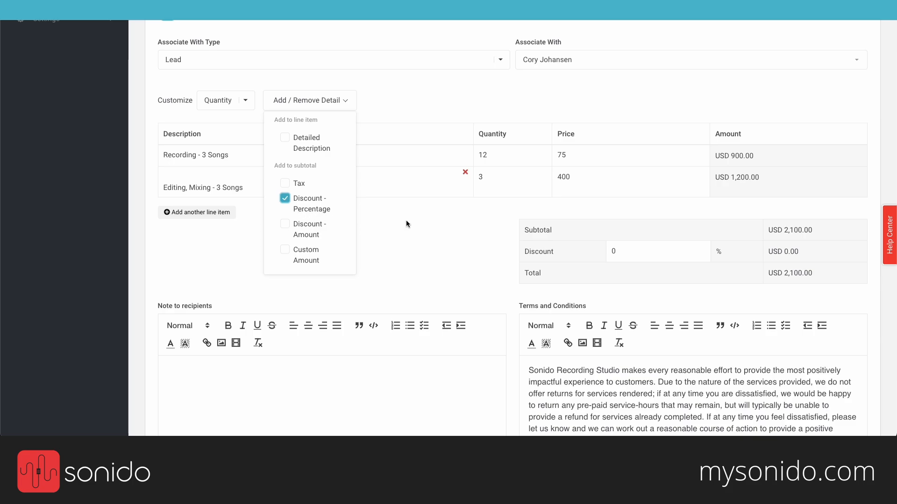
pyautogui.click(346, 103)
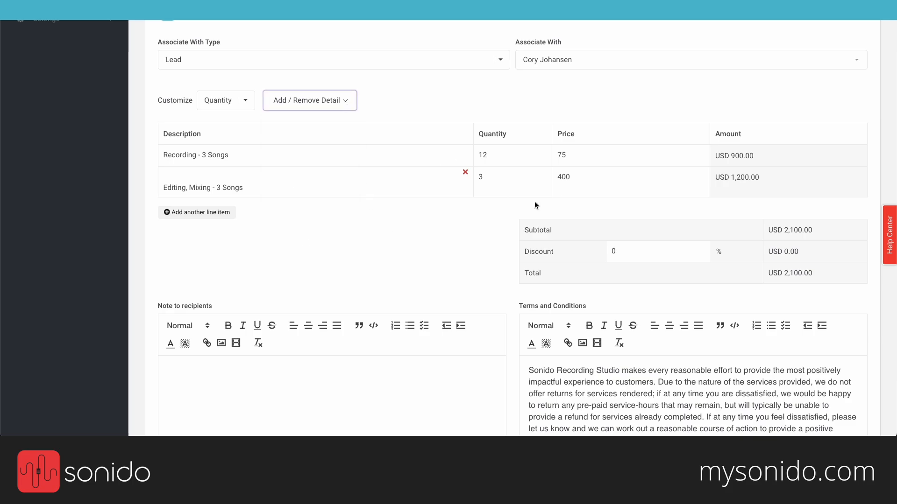
pyautogui.click(618, 249)
pyautogui.doubleClick(612, 250)
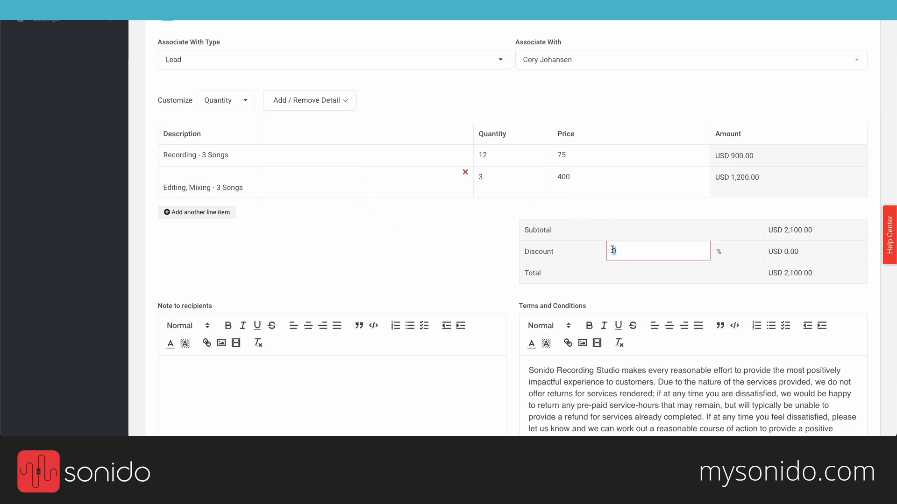
pyautogui.write('10')
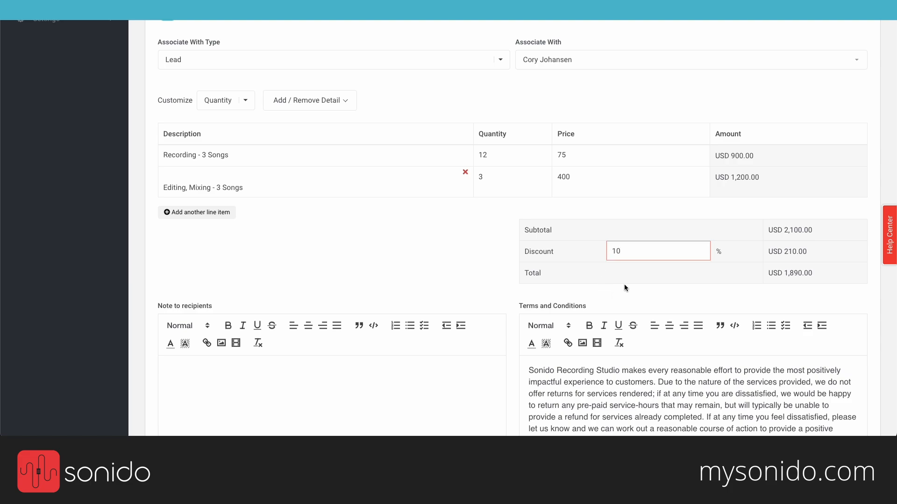
pyautogui.click(635, 291)
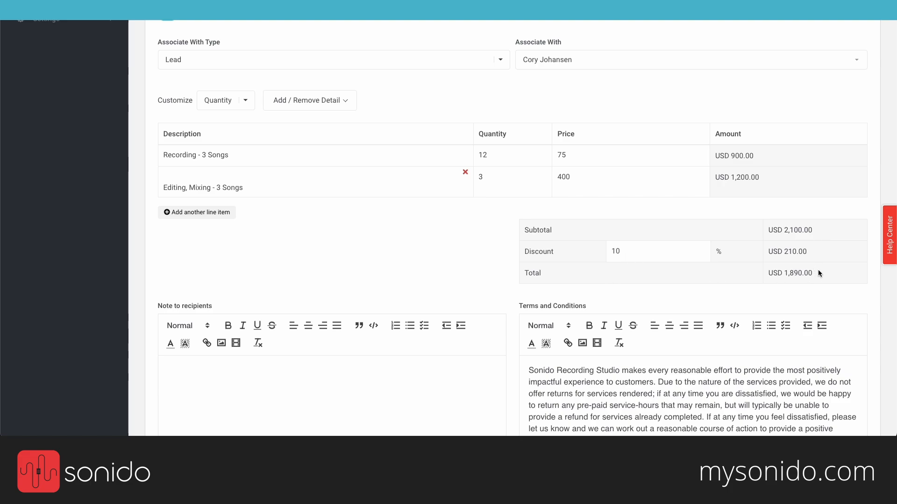
pyautogui.moveTo(803, 271); pyautogui.dragTo(757, 270)
pyautogui.click(430, 280)
# Step: Write a two-line note greeting the client: 'Looking forward to working with you on your project...'
pyautogui.scroll(-3, 429, 280)
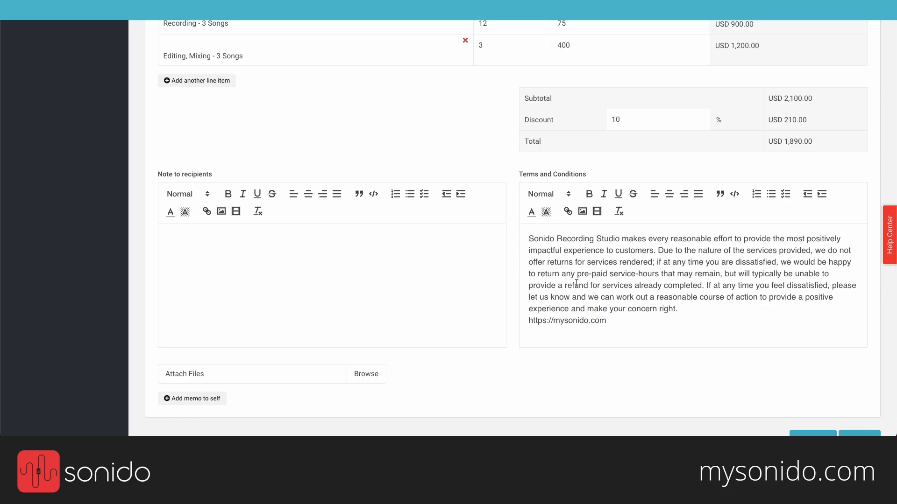
pyautogui.click(340, 280)
pyautogui.write('Hey Cory,')
pyautogui.press('Return')
pyautogui.write('Looking forward to working with you ')
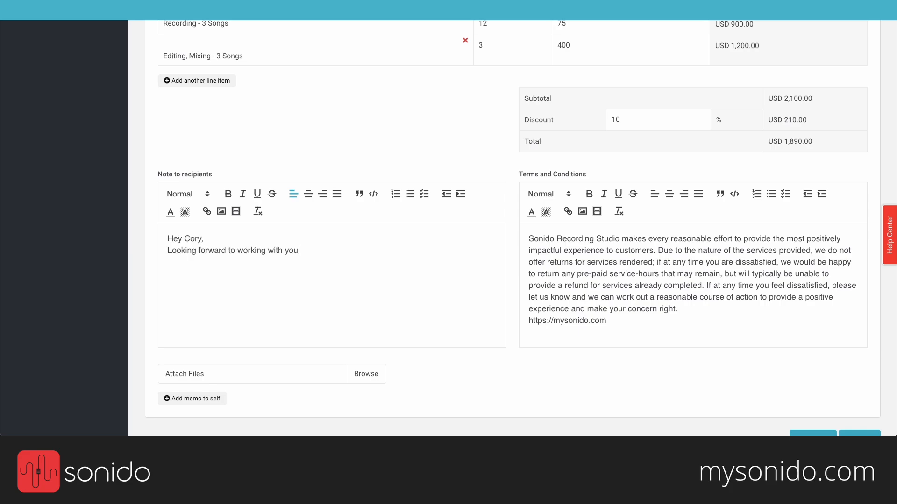
pyautogui.write('on your project...')
# Step: Open the quote's Action menu for saving and sending
pyautogui.scroll(-1, 576, 386)
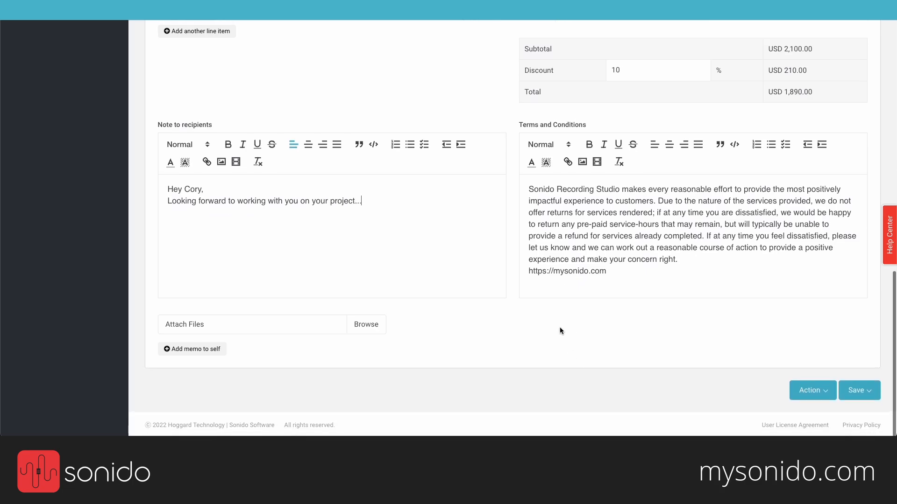
pyautogui.scroll(10, 560, 331)
pyautogui.scroll(-10, 483, 326)
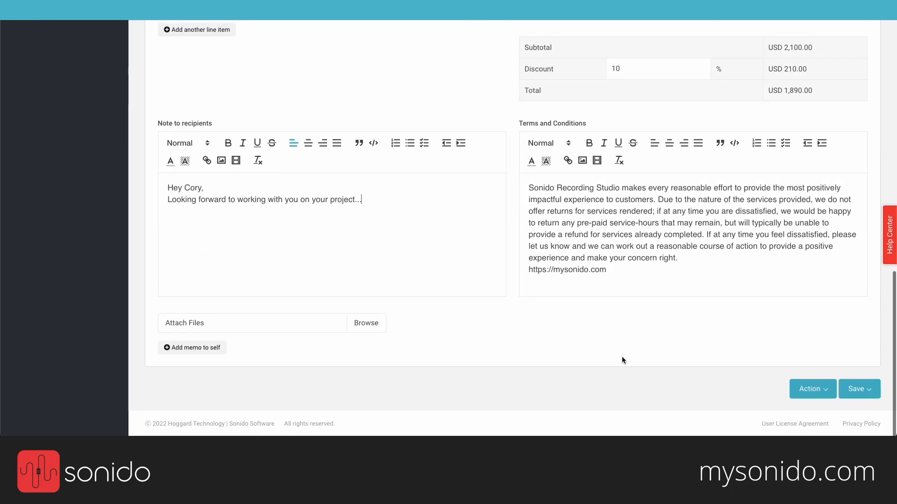
pyautogui.click(804, 387)
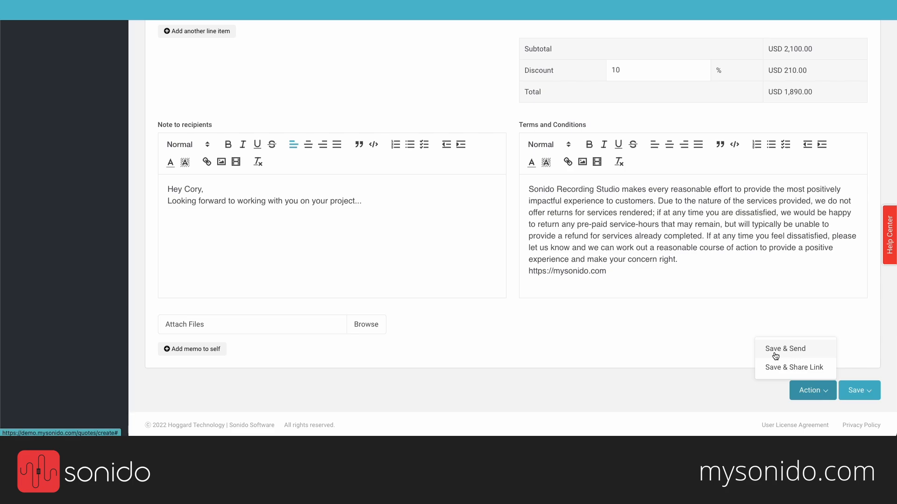
# Step: Save & Send the quote, then open its SRS-0217 email in Gmail down to Quote.pdf
pyautogui.click(799, 355)
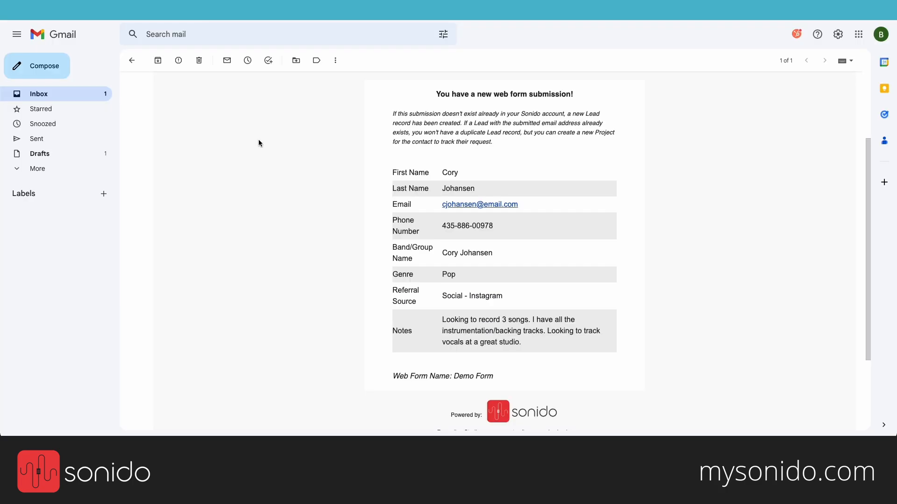
pyautogui.click(47, 91)
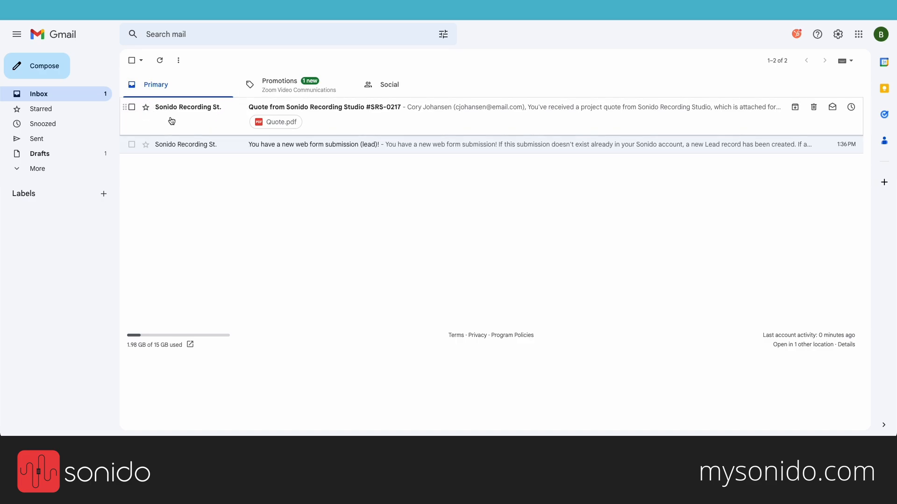
pyautogui.click(357, 116)
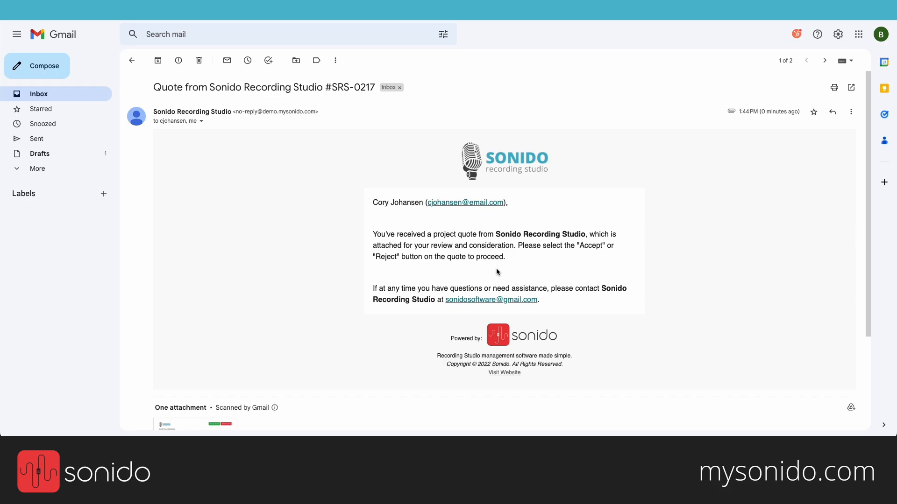
pyautogui.scroll(-2, 410, 243)
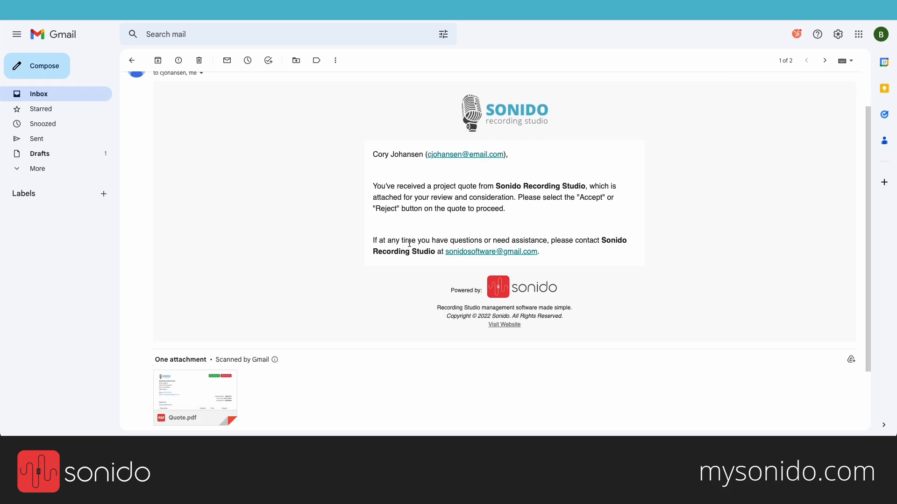
pyautogui.scroll(-2, 410, 243)
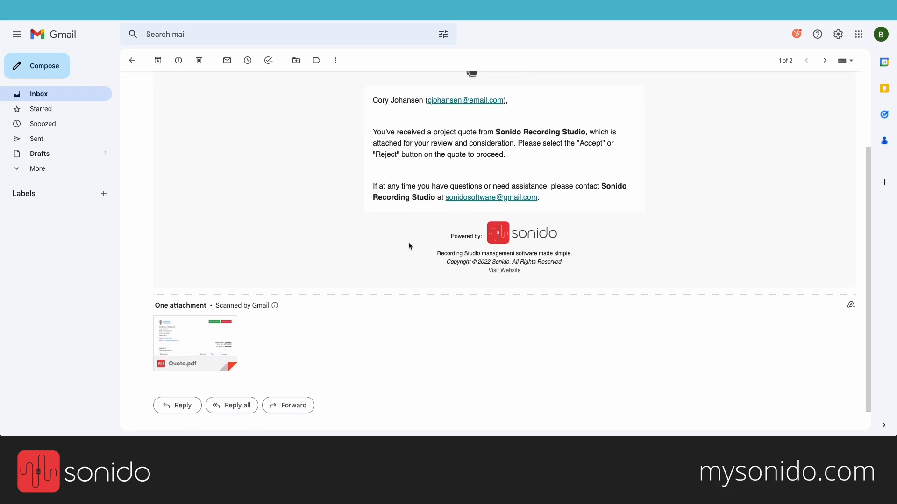
pyautogui.scroll(-1, 408, 246)
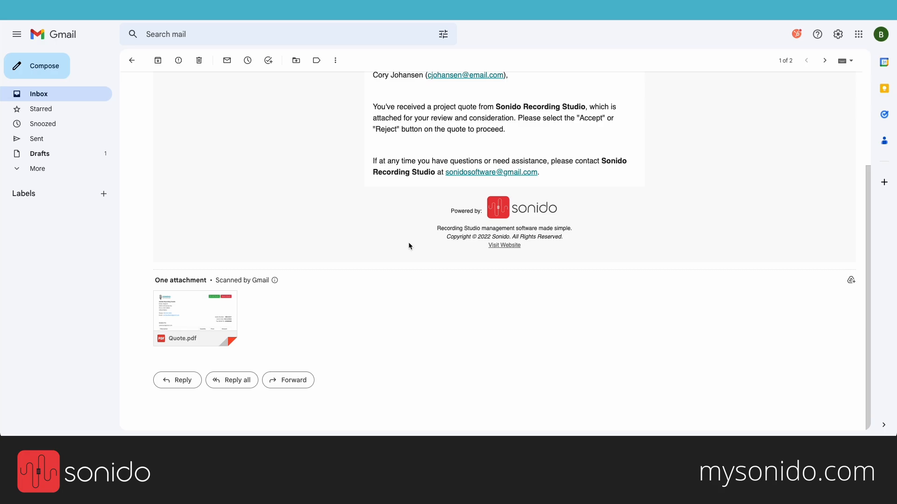
pyautogui.click(207, 306)
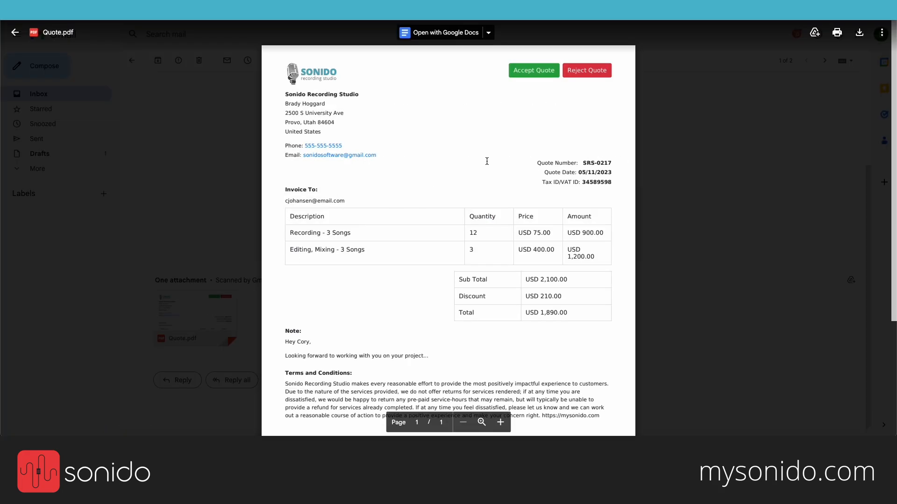
pyautogui.scroll(-1, 421, 166)
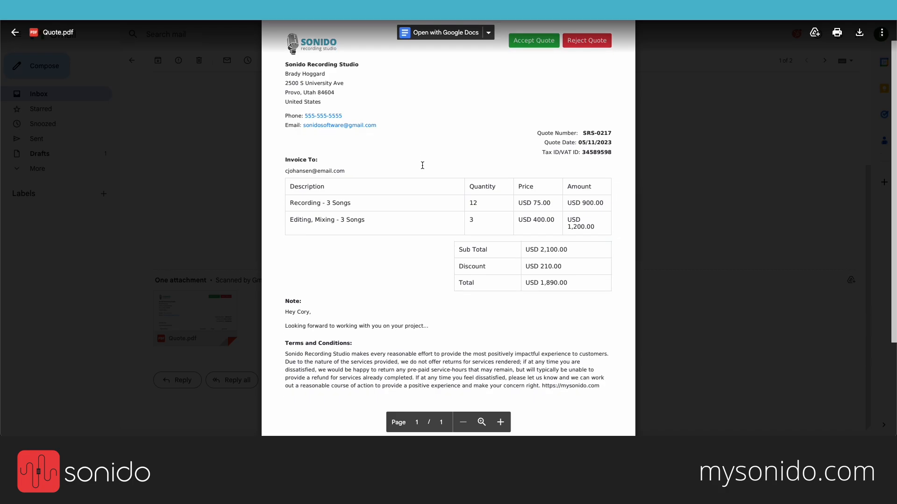
pyautogui.scroll(-1, 500, 295)
pyautogui.scroll(2, 501, 295)
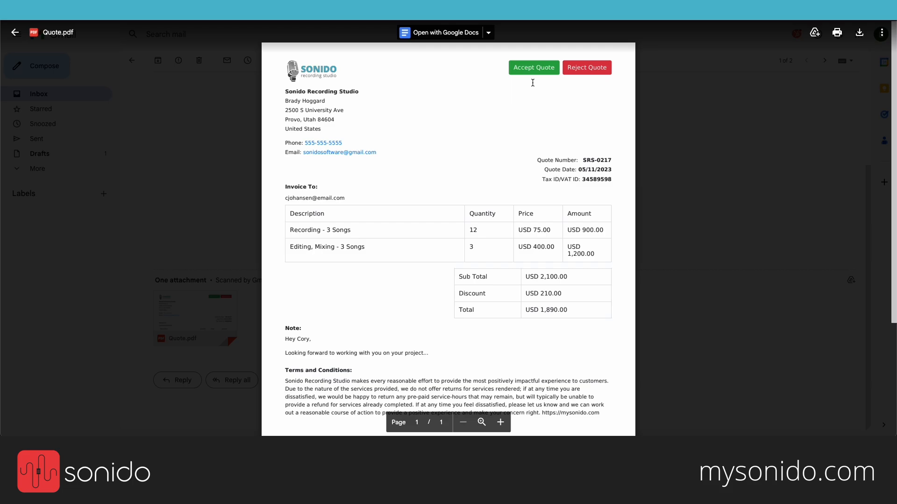
# Step: Accept quote SRS-0217 from the PDF preview and return to the Gmail inbox
pyautogui.click(540, 68)
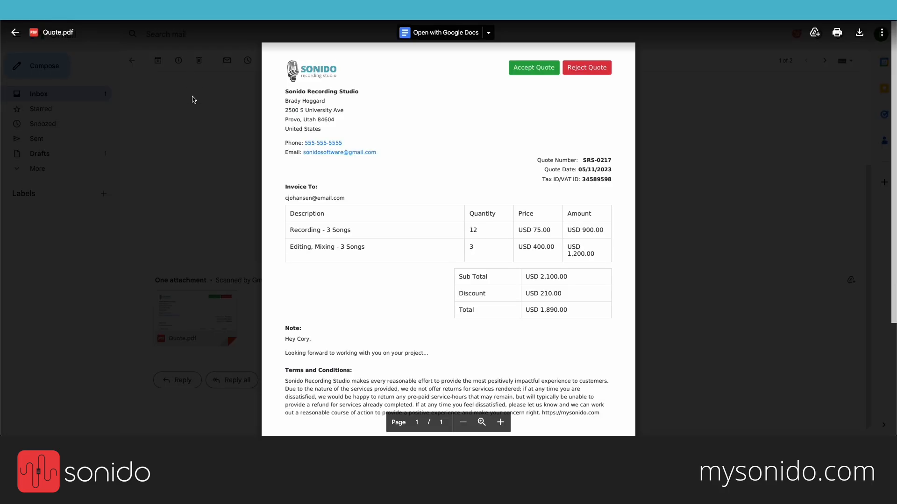
pyautogui.press('Escape')
pyautogui.click(54, 94)
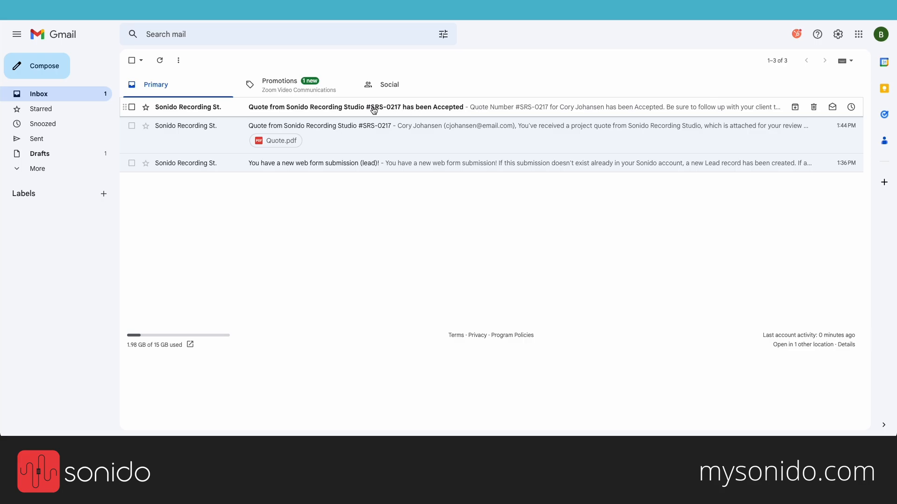
# Step: Switch back to the Sonido Quotes list showing SRS-0217 as Accepted
pyautogui.click(81, 10)
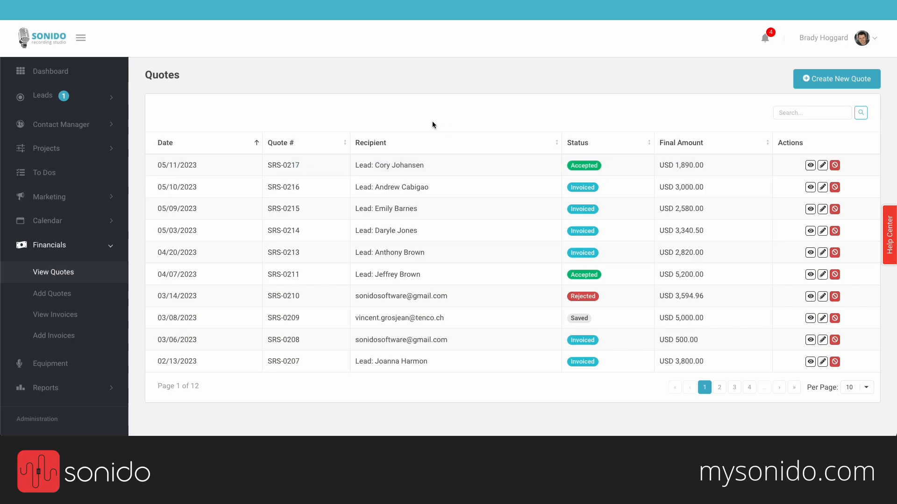
# Step: From Leads > View Leads, open the newest web-form lead, still at Sent Quote
pyautogui.click(45, 96)
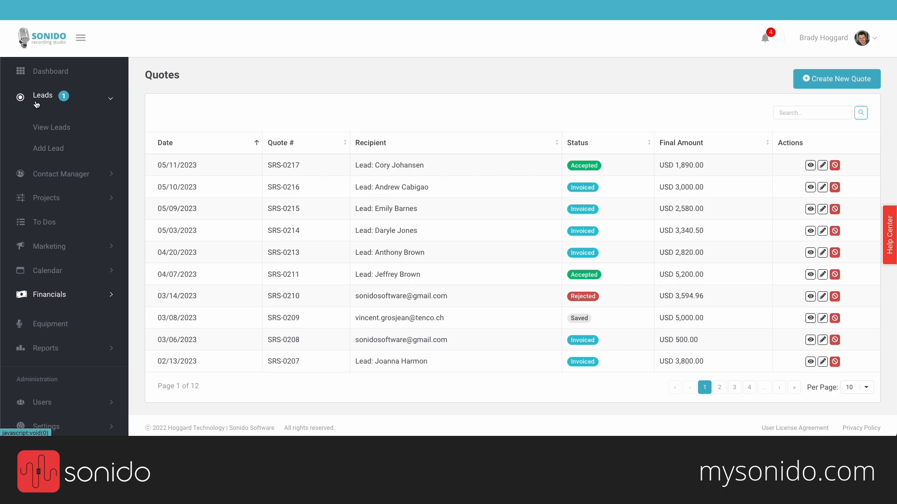
pyautogui.click(52, 129)
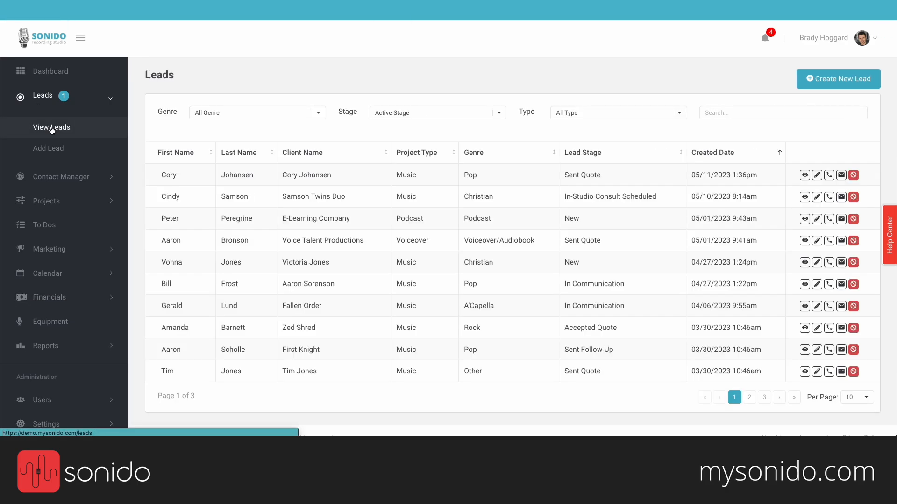
pyautogui.click(241, 171)
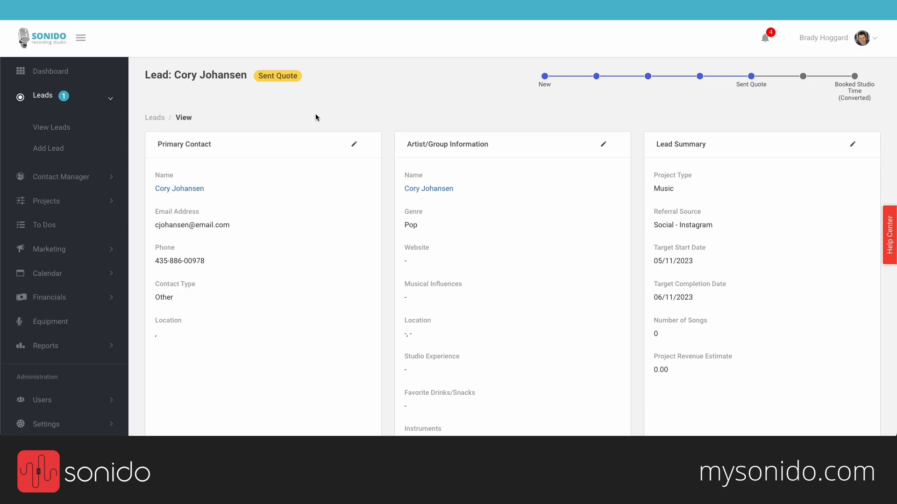
# Step: Convert the lead into a Pop project named after the client plus '3 Song EP'
pyautogui.scroll(-8, 315, 113)
pyautogui.scroll(-3, 316, 115)
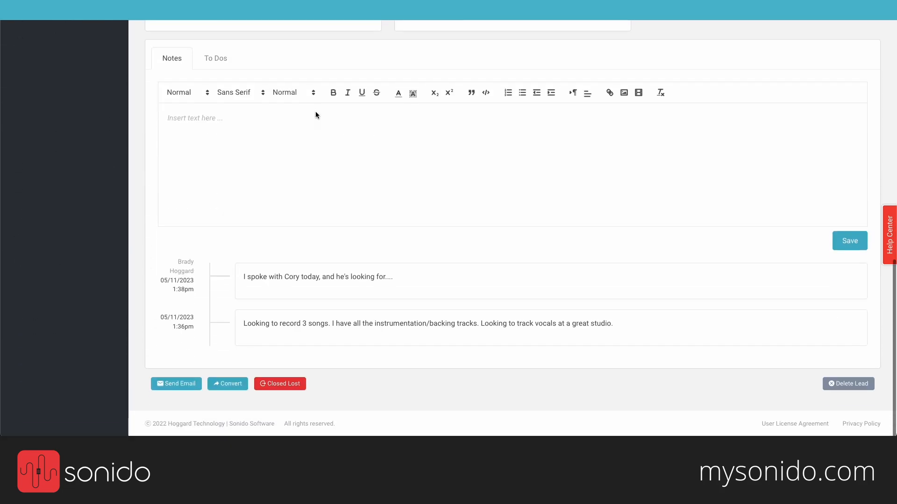
pyautogui.click(228, 386)
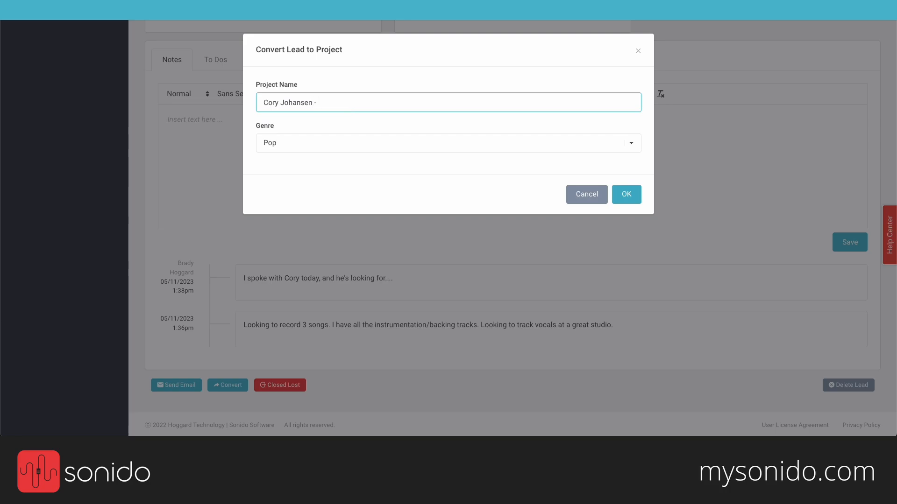
pyautogui.write('3 Song EP')
pyautogui.click(628, 200)
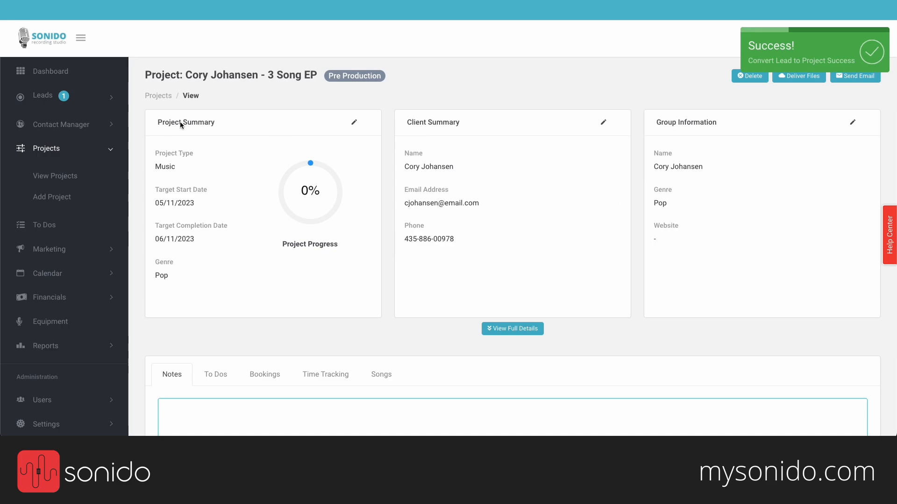
pyautogui.moveTo(146, 75); pyautogui.dragTo(177, 75)
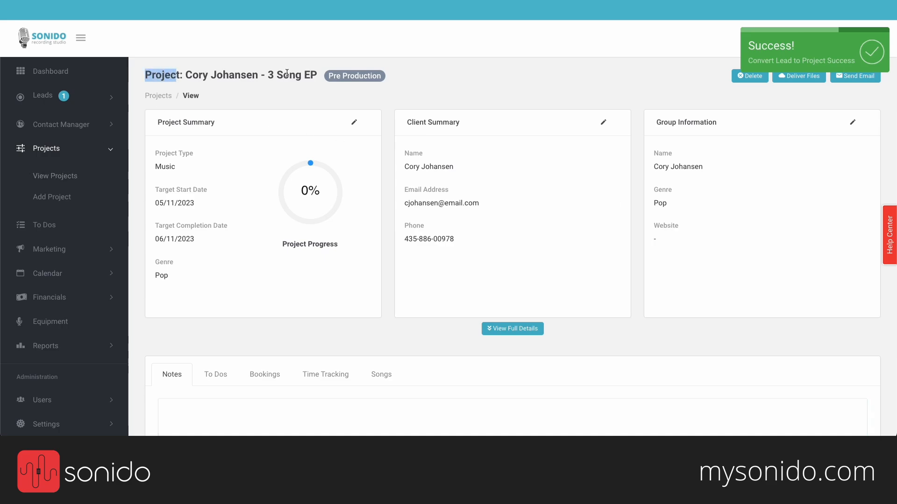
pyautogui.scroll(-3, 276, 164)
pyautogui.scroll(-5, 275, 165)
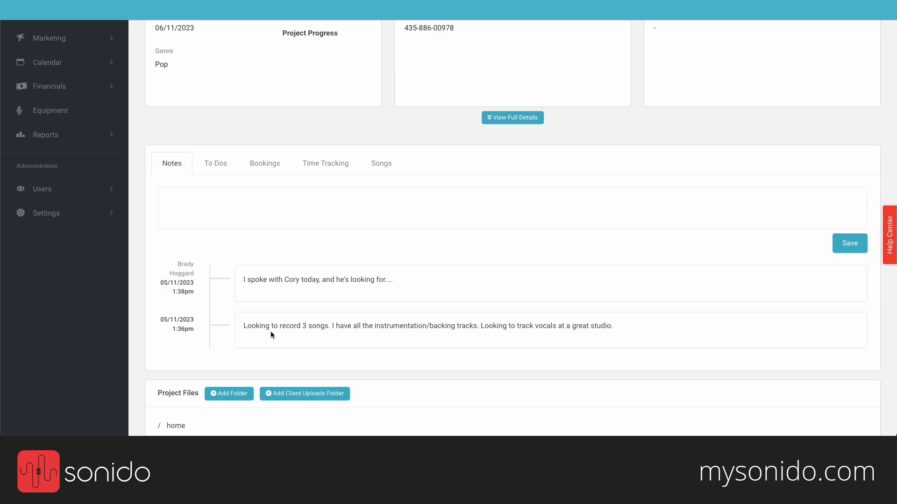
pyautogui.scroll(5, 271, 332)
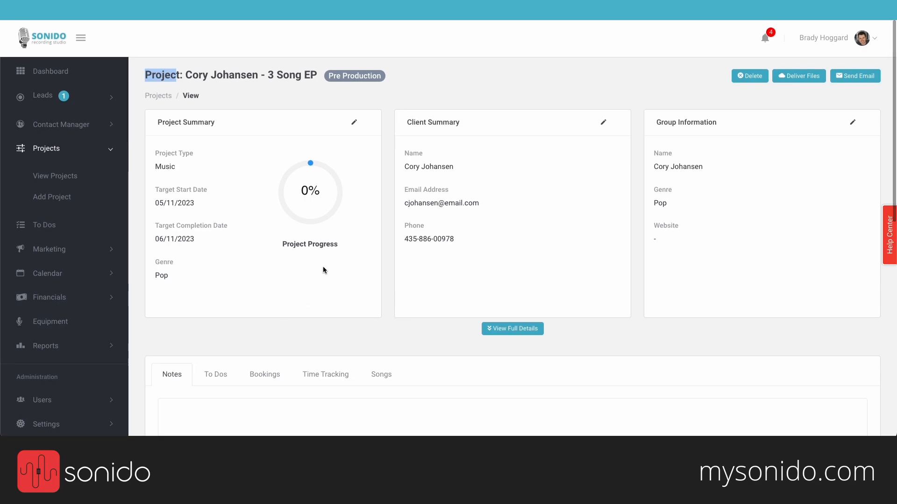
pyautogui.click(221, 93)
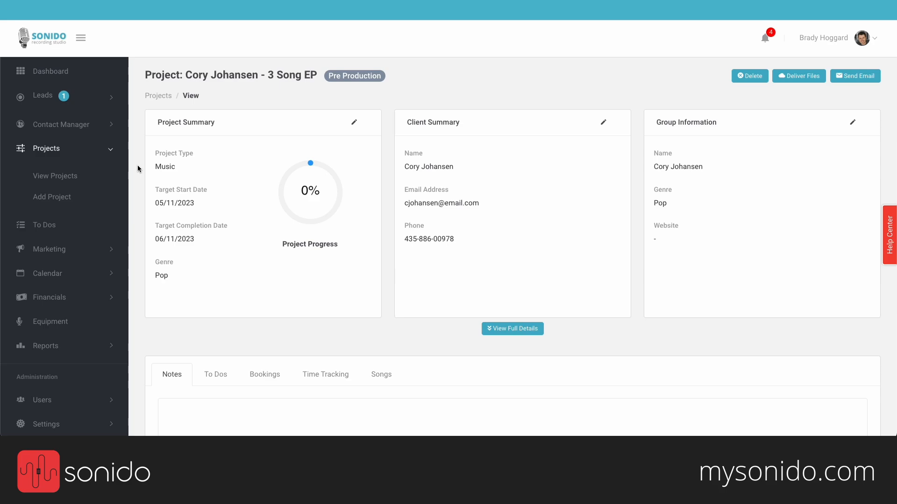
pyautogui.scroll(-1, 138, 168)
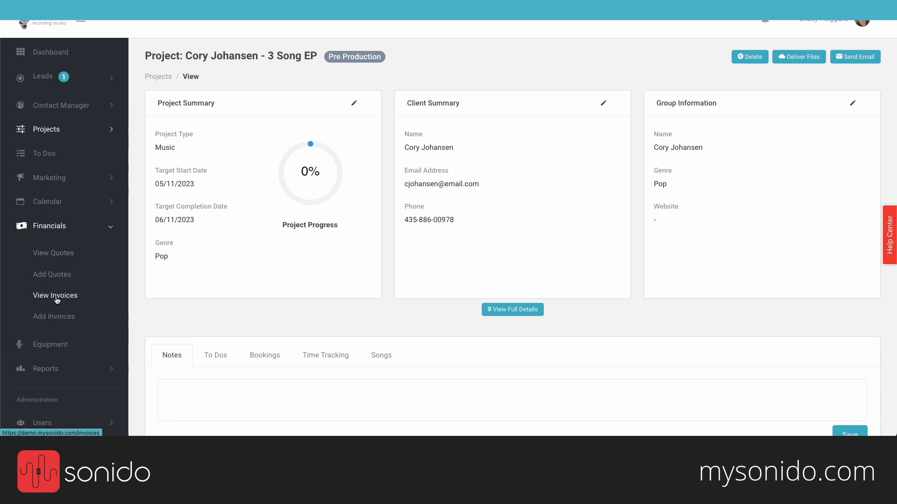
# Step: Glance at the invoice list, then return to Quotes with SRS-0217 at USD 1,890.00 Accepted
pyautogui.click(57, 299)
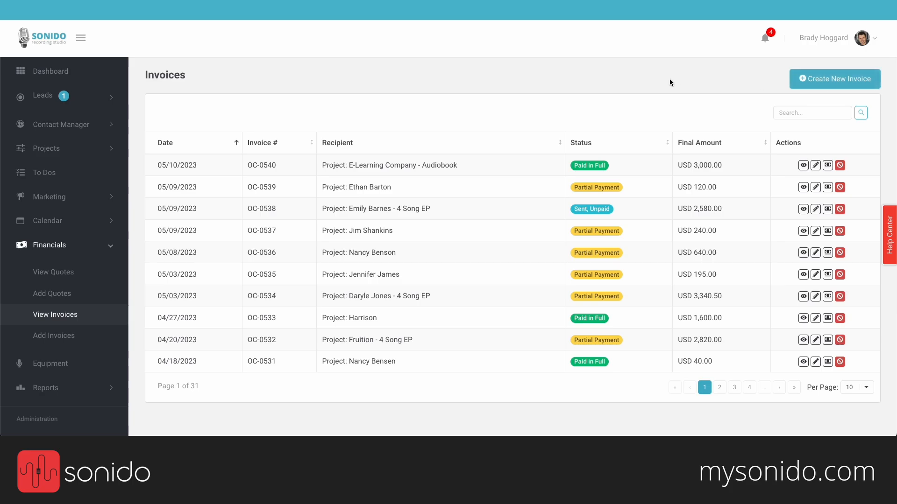
pyautogui.click(67, 273)
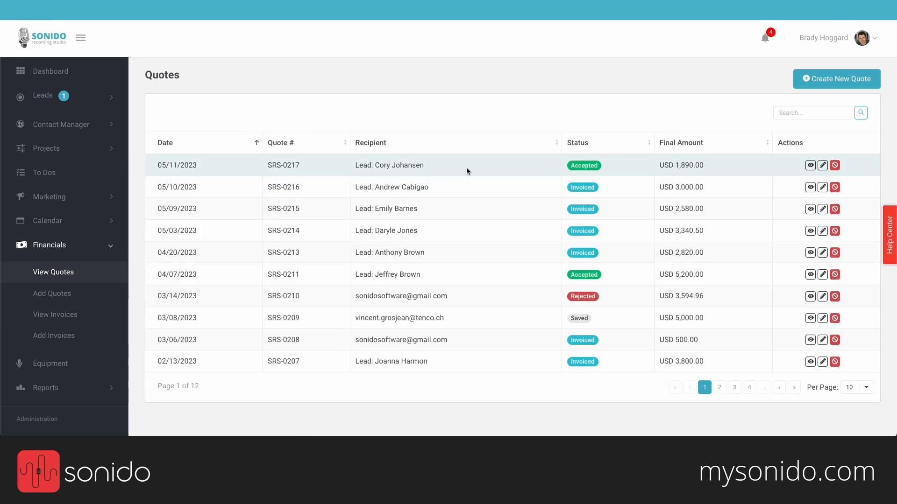
# Step: Turn quote SRS-0217 into invoice OC-0541, dated 05/11/2023, linked to the client's 3 Song EP project
pyautogui.click(466, 171)
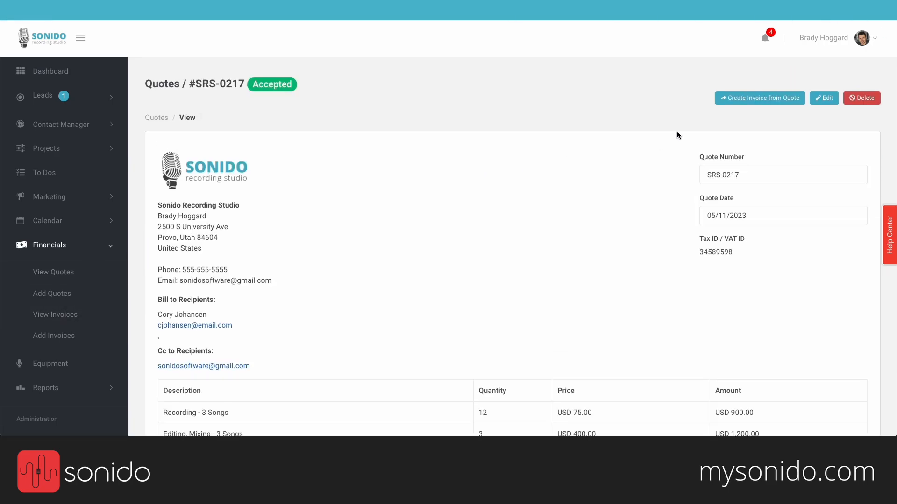
pyautogui.click(756, 104)
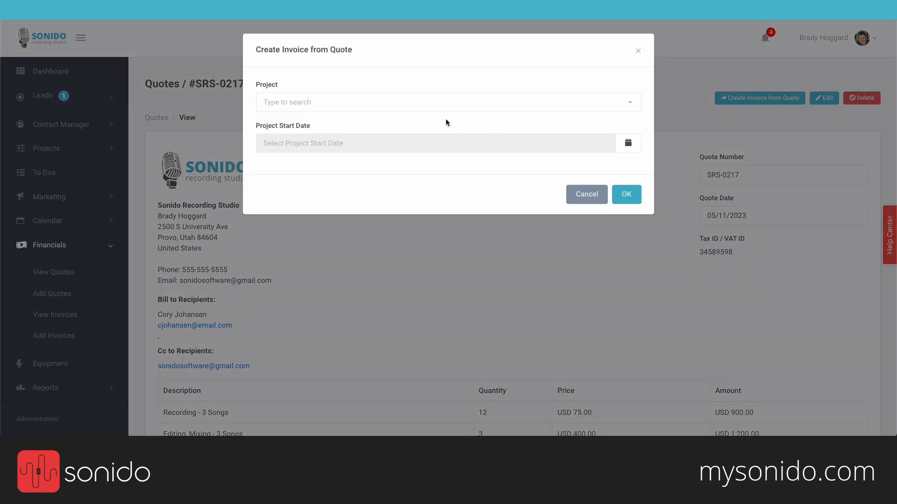
pyautogui.click(446, 105)
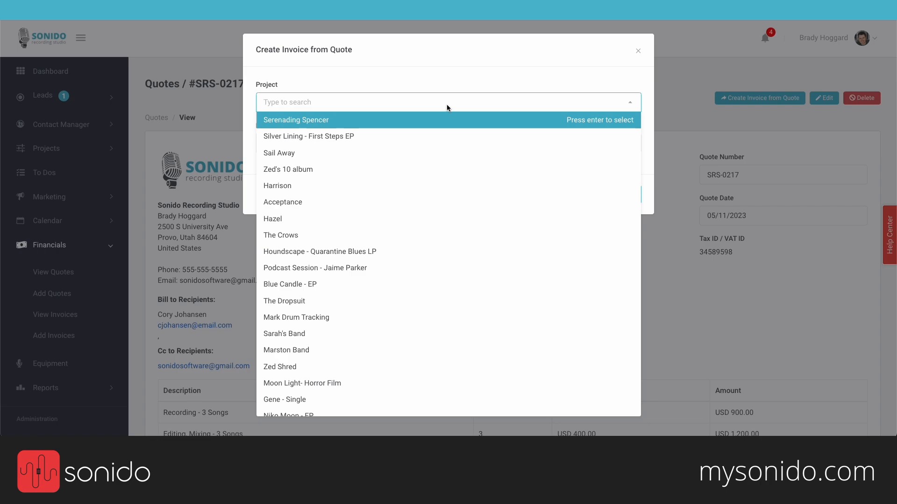
pyautogui.write('cory')
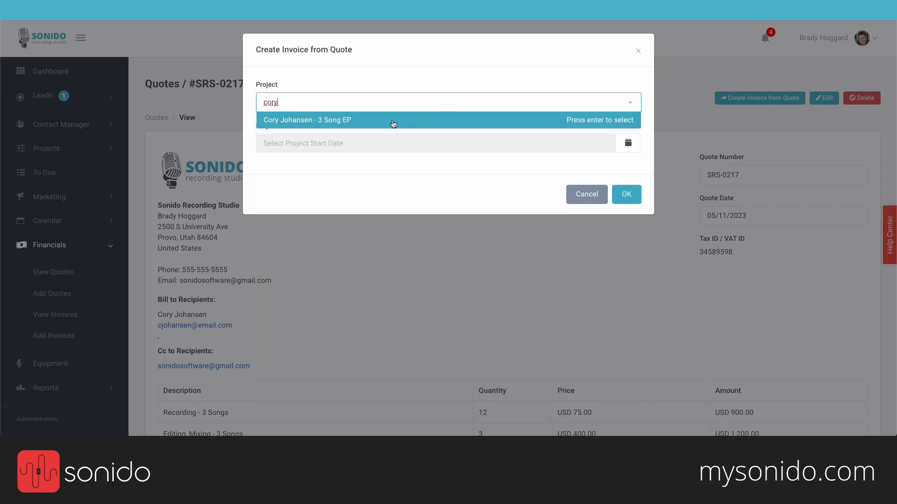
pyautogui.click(394, 124)
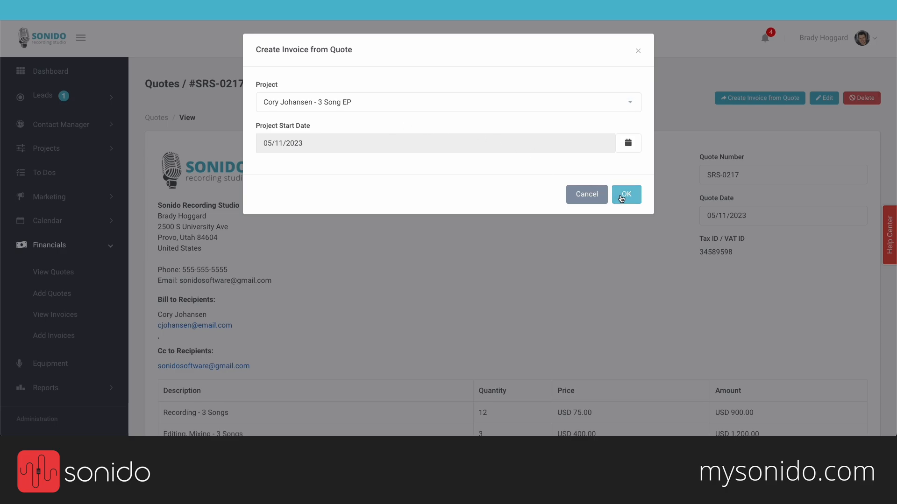
pyautogui.click(621, 196)
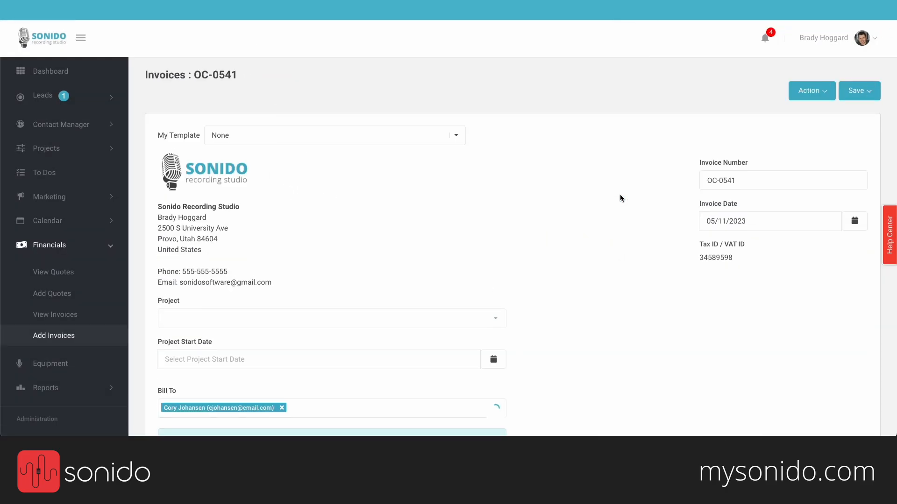
# Step: Replace the note's second line with 'Can't wait to get started. Your initial deposit is: $950...'
pyautogui.scroll(-2, 620, 196)
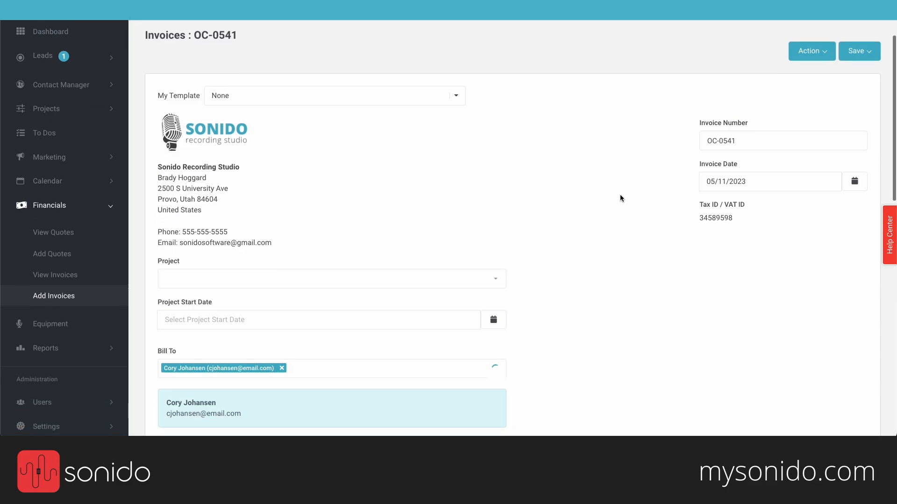
pyautogui.scroll(-3, 620, 198)
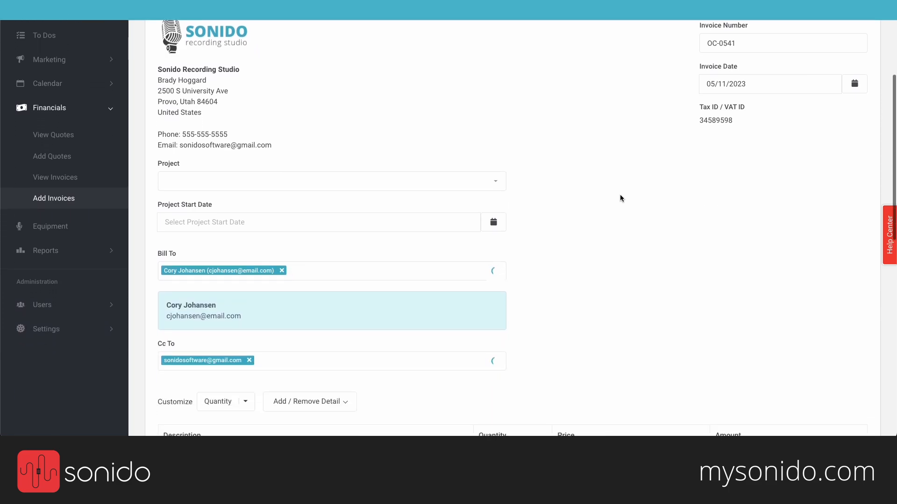
pyautogui.scroll(-4, 620, 198)
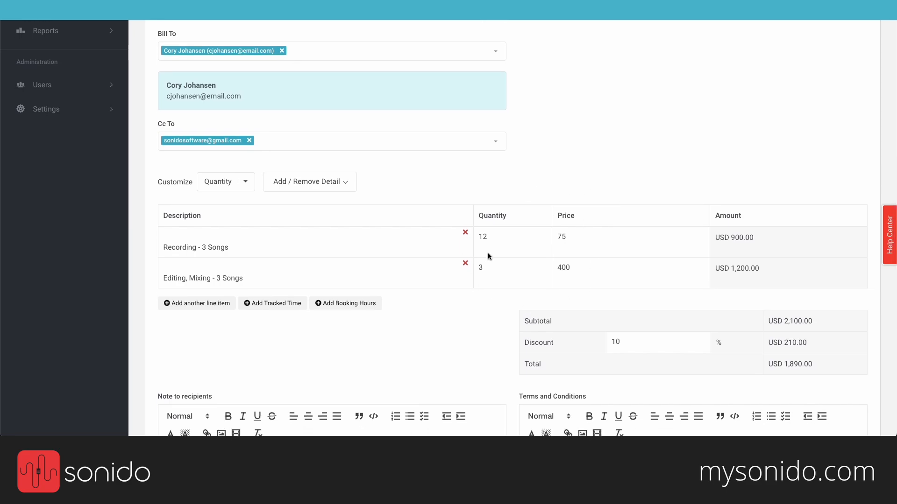
pyautogui.scroll(-2, 431, 339)
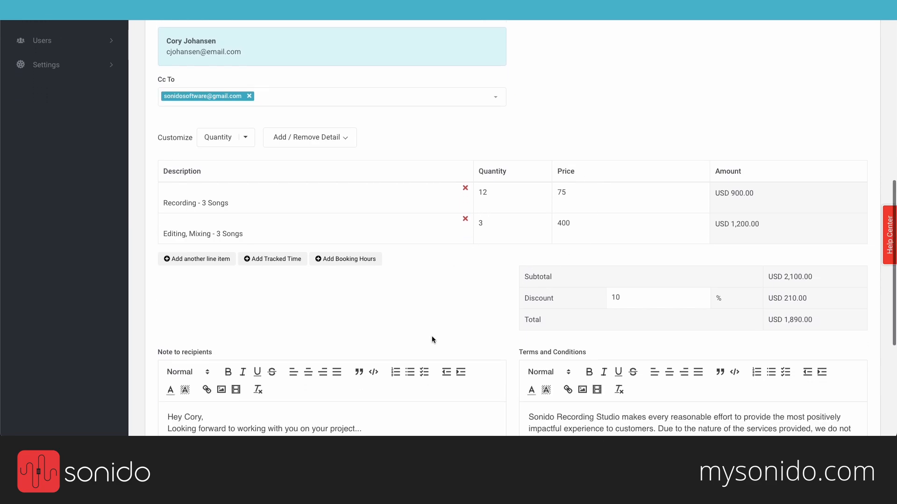
pyautogui.scroll(-2, 431, 340)
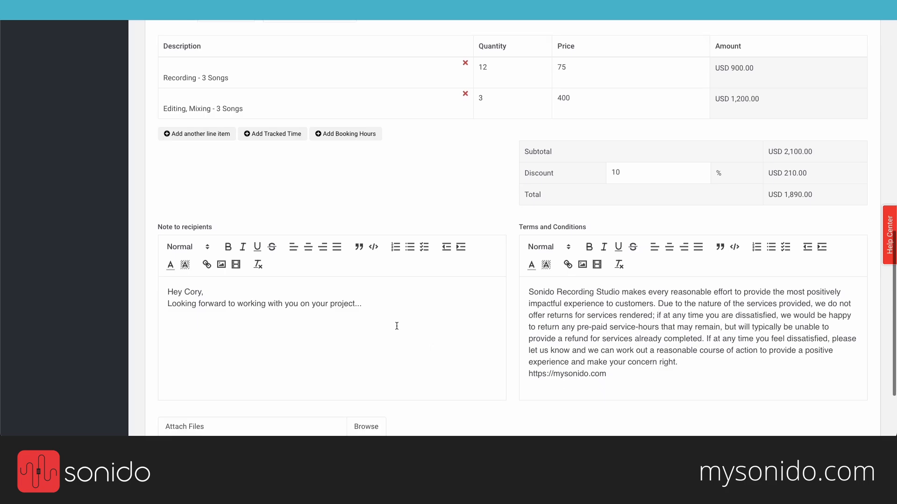
pyautogui.moveTo(371, 310); pyautogui.dragTo(214, 306)
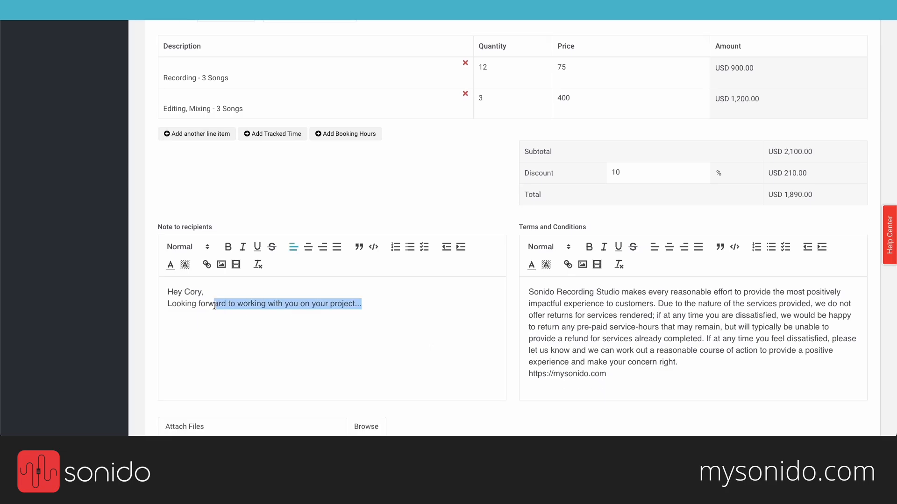
pyautogui.press('BackSpace')
pyautogui.press('BackSpace')
pyautogui.press('BackSpace')
pyautogui.press('BackSpace')
pyautogui.press('BackSpace')
pyautogui.press('BackSpace')
pyautogui.press('BackSpace')
pyautogui.press('BackSpace')
pyautogui.press('BackSpace')
pyautogui.press('BackSpace')
pyautogui.press('BackSpace')
pyautogui.press('BackSpace')
pyautogui.press('BackSpace')
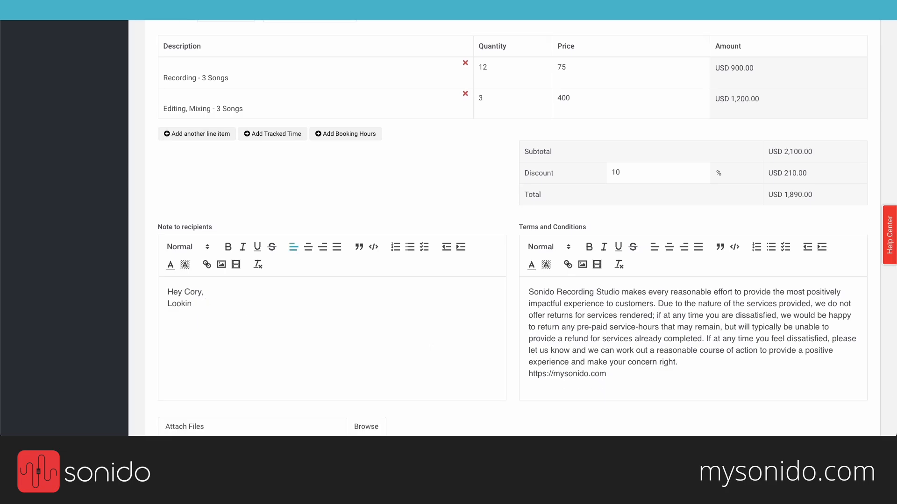
pyautogui.write("Can't wait to get started. Your initial deposit is")
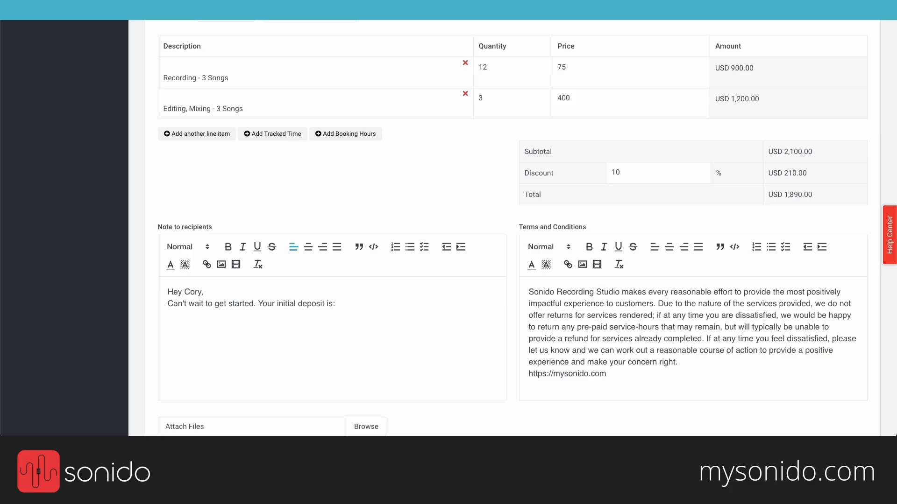
pyautogui.write(': ')
pyautogui.write('$')
pyautogui.write('945')
pyautogui.press('BackSpace')
pyautogui.press('BackSpace')
pyautogui.write('50...')
pyautogui.scroll(-2, 426, 185)
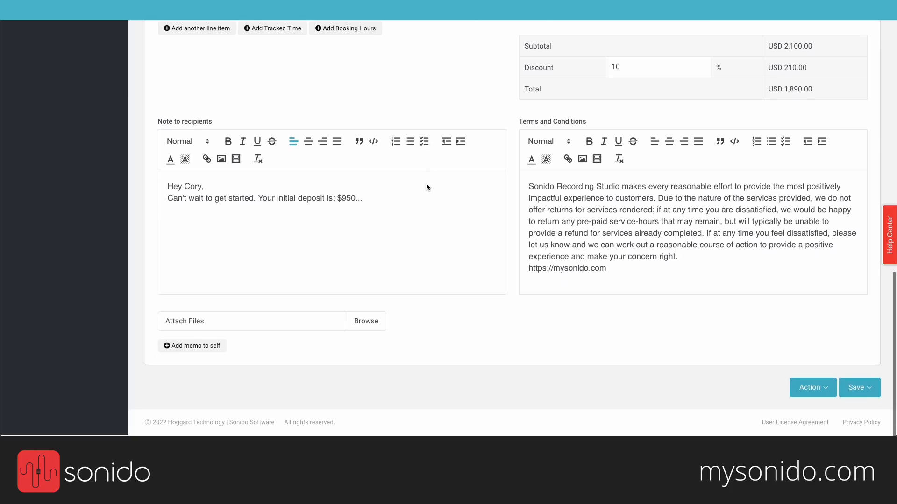
pyautogui.click(799, 390)
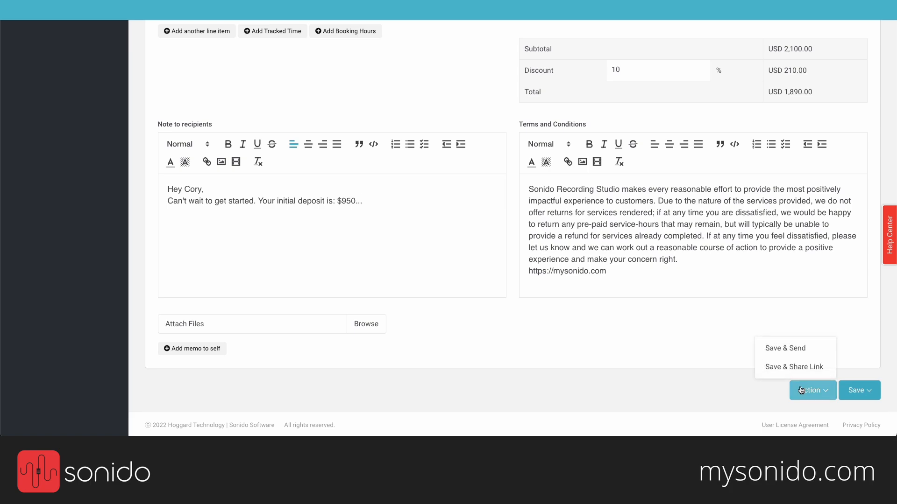
# Step: Save & Send invoice OC-0541, then view its Invoice.pdf email in Gmail's Primary inbox
pyautogui.click(786, 347)
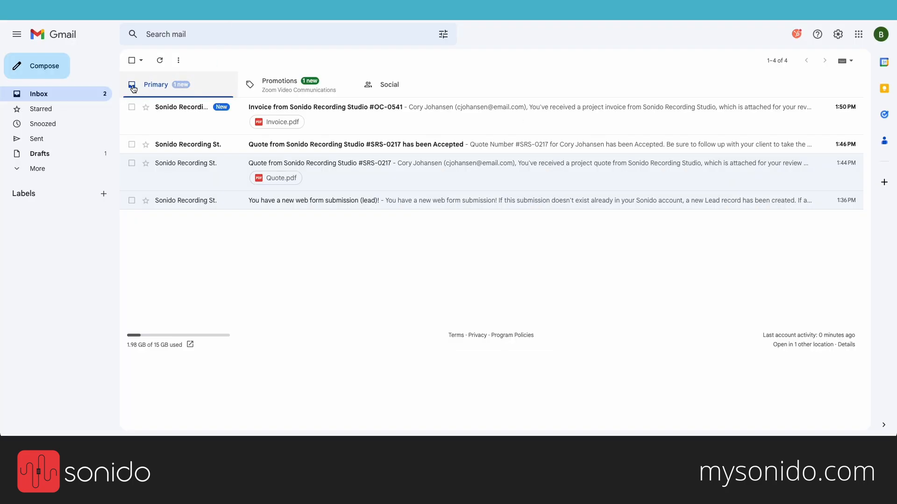
pyautogui.click(133, 88)
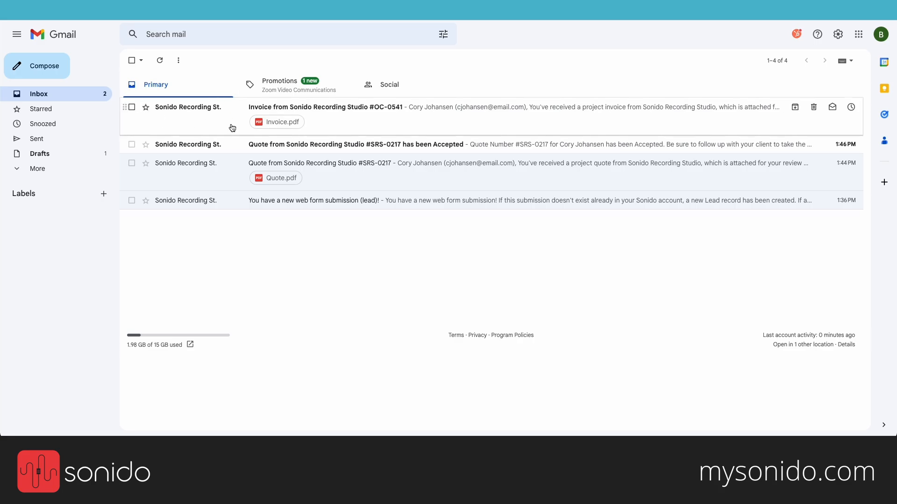
# Step: Open the 'Invoice from Sonido Recording Studio #OC-0541' email and review its Make Payment button and Invoice.pdf
pyautogui.click(358, 108)
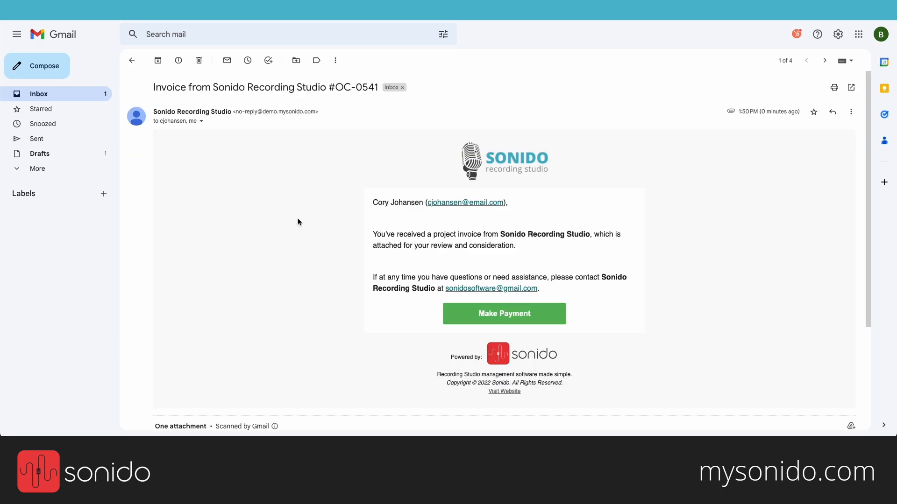
pyautogui.scroll(-3, 436, 236)
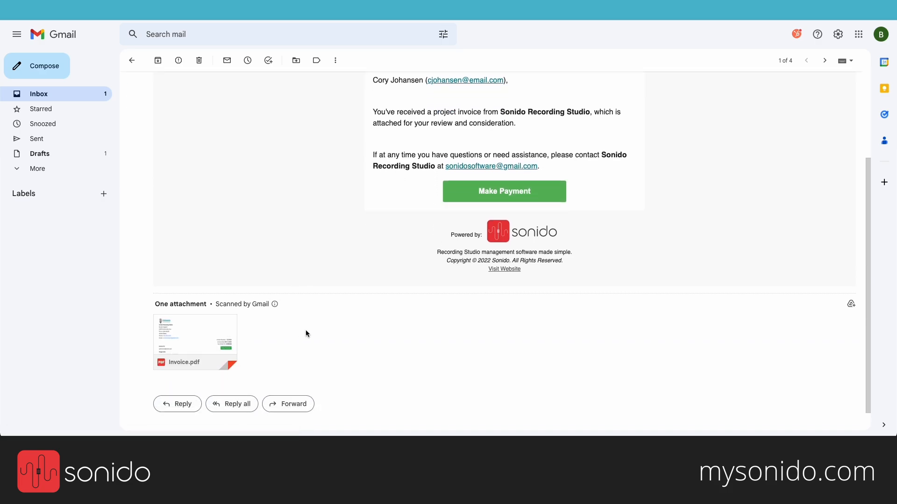
pyautogui.scroll(2, 497, 183)
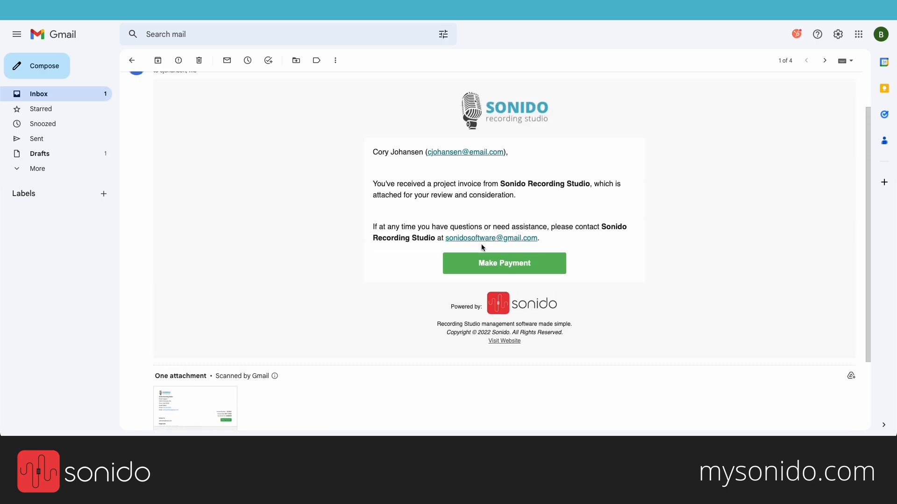
# Step: Open the invoice's online payment page and look over the card payment fields
pyautogui.click(508, 264)
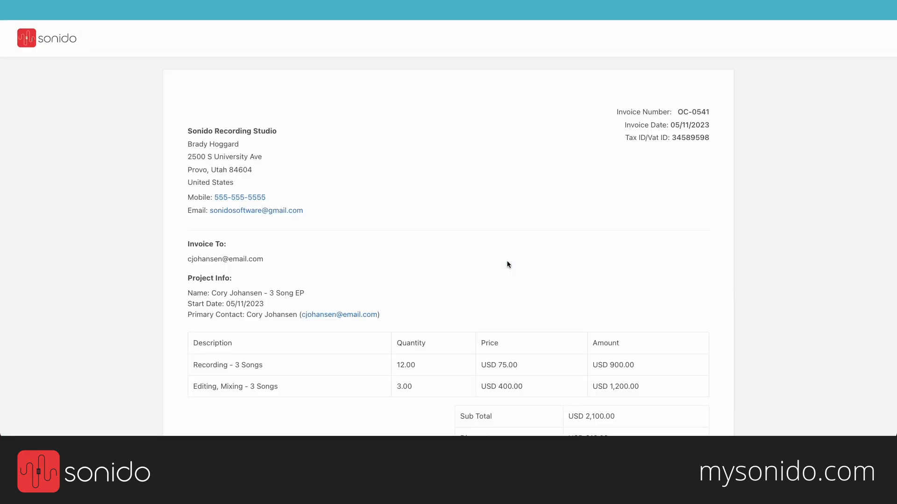
pyautogui.scroll(-3, 507, 261)
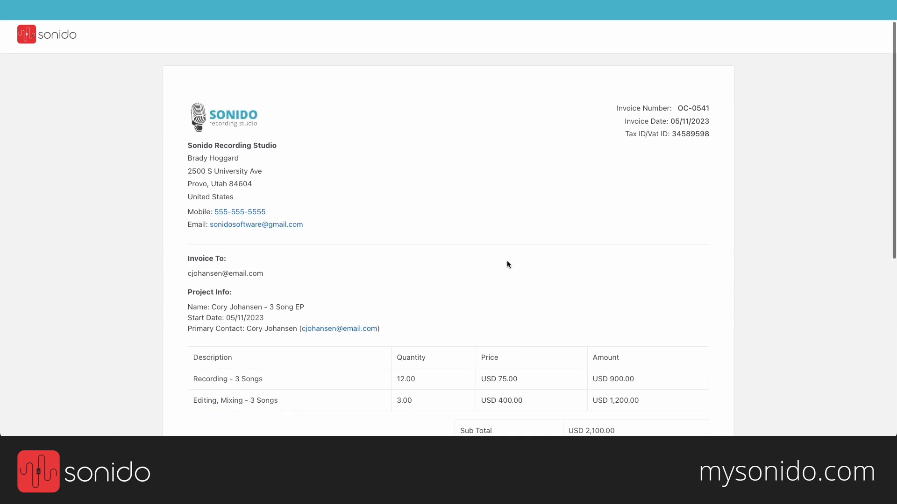
pyautogui.scroll(-5, 507, 263)
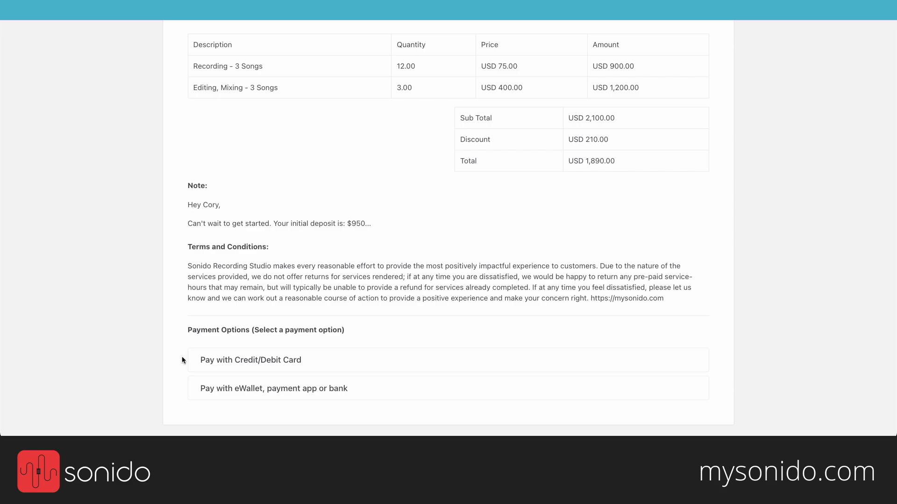
pyautogui.click(245, 363)
pyautogui.scroll(-5, 355, 365)
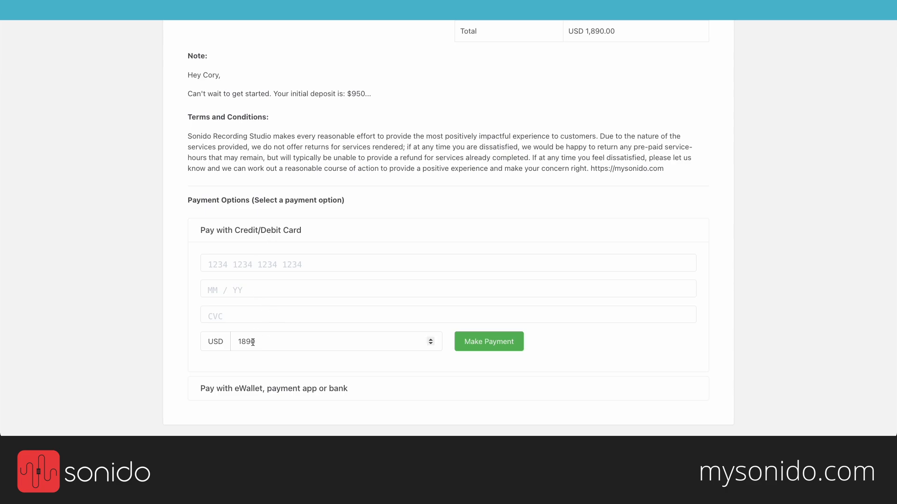
pyautogui.click(277, 231)
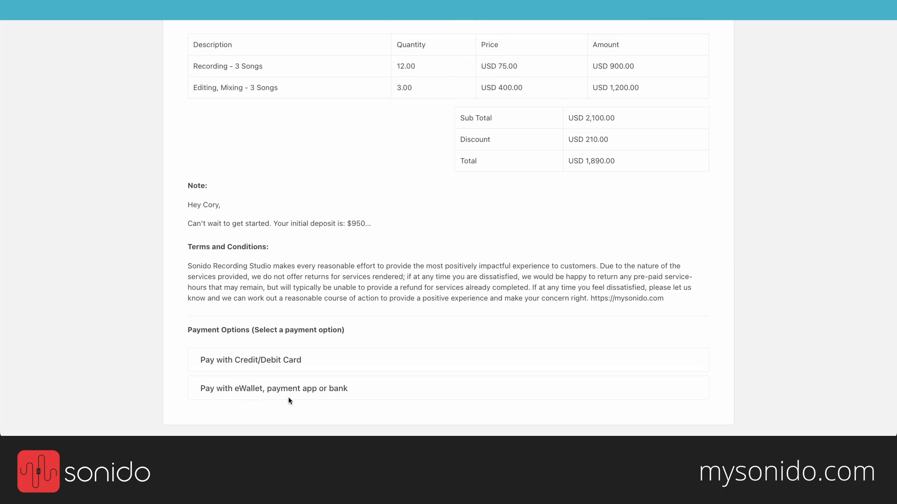
# Step: Choose eWallet, payment app or bank and change the amount from 1890 to 950 USD
pyautogui.click(351, 390)
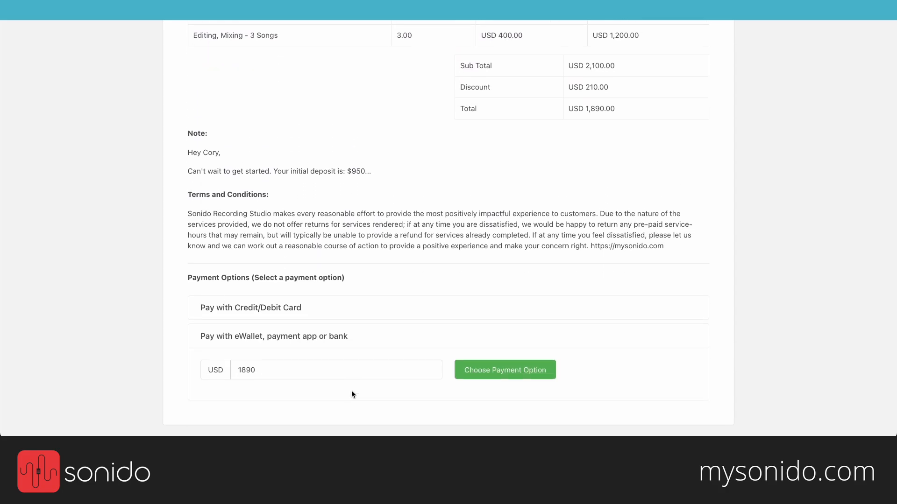
pyautogui.moveTo(273, 371); pyautogui.dragTo(229, 374)
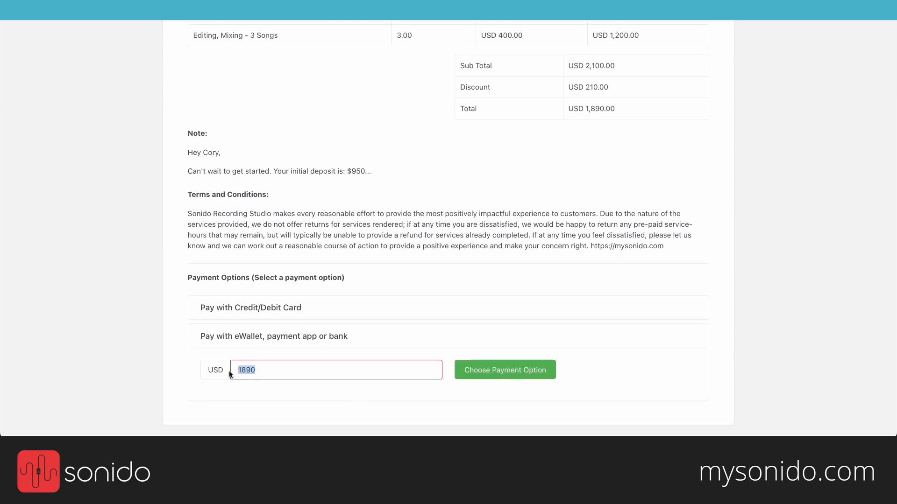
pyautogui.write('950')
# Step: Review SensePass payment methods for the 950 USD payment and bring up the PayPal checkout
pyautogui.click(495, 370)
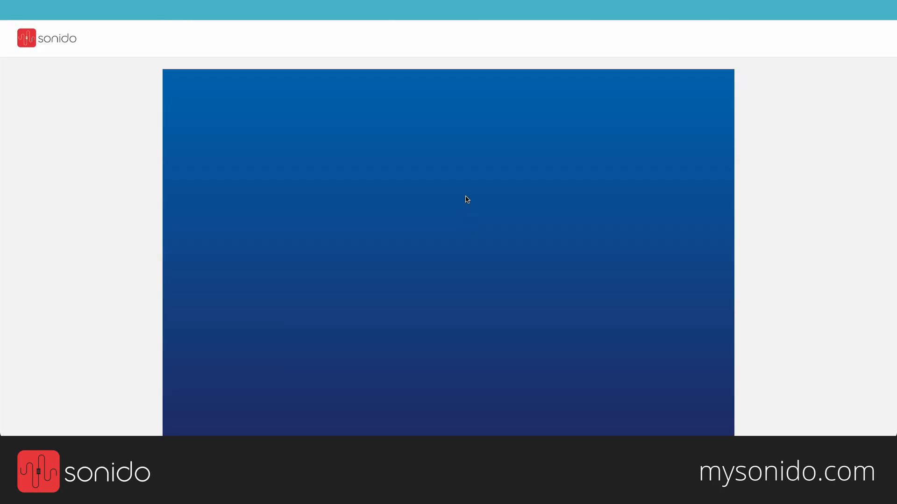
pyautogui.scroll(-1, 821, 175)
pyautogui.scroll(-1, 821, 175)
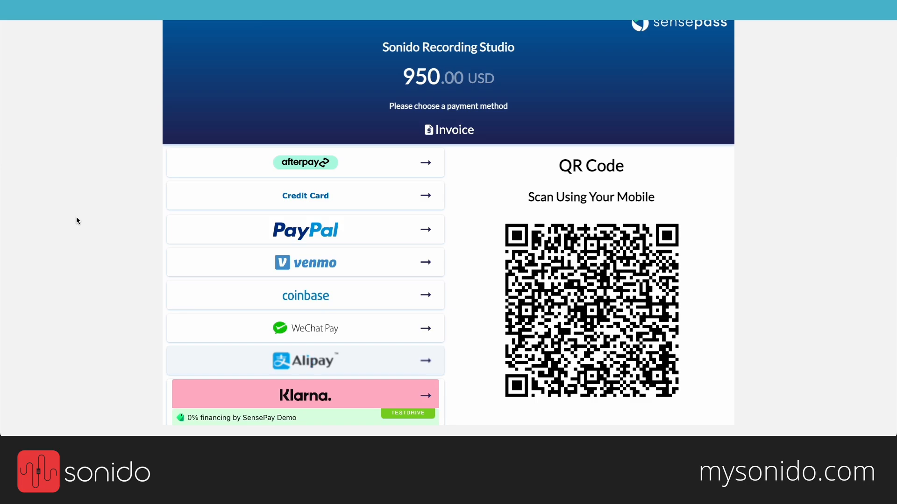
pyautogui.press('super+r')
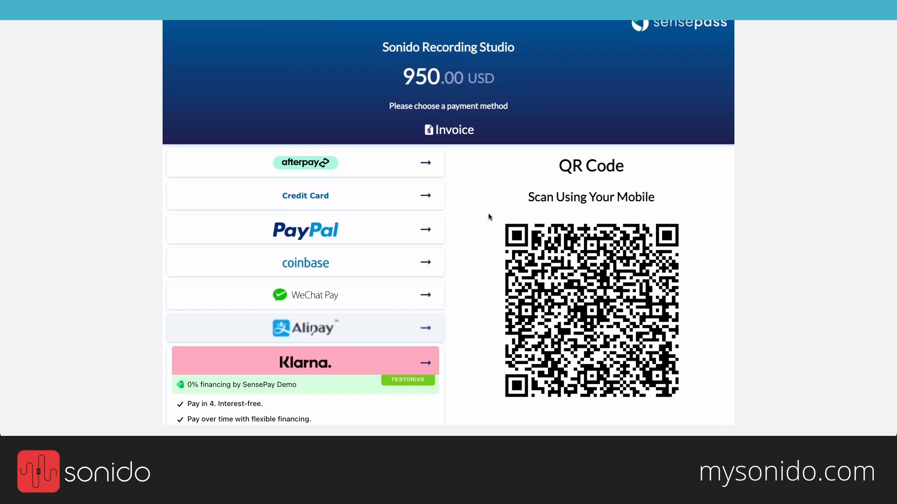
pyautogui.scroll(-3, 489, 216)
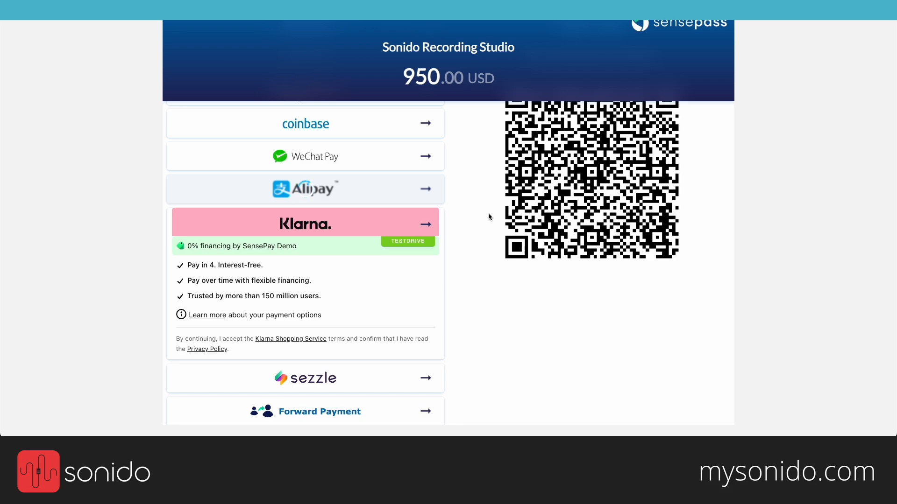
pyautogui.scroll(2, 489, 216)
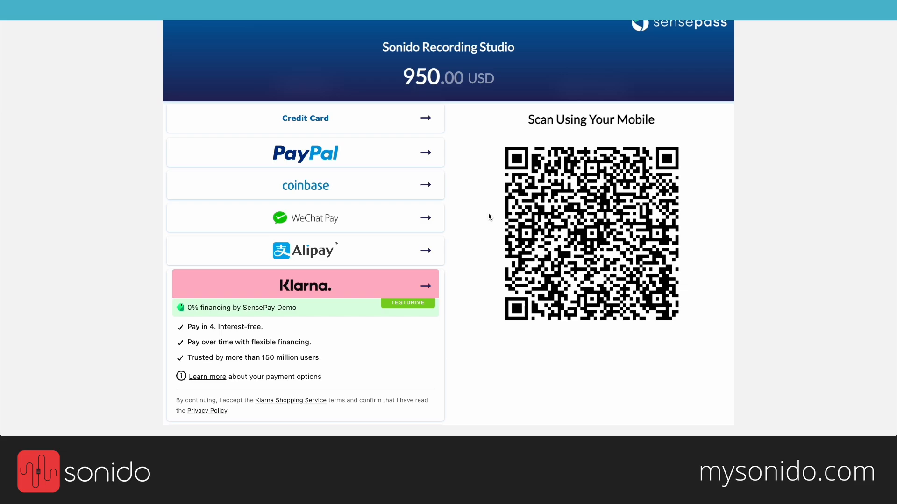
pyautogui.scroll(3, 488, 217)
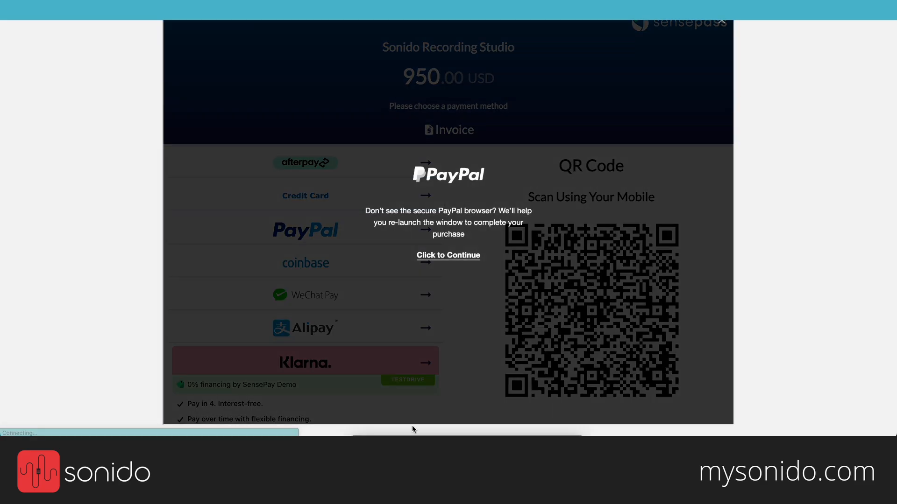
pyautogui.moveTo(411, 432); pyautogui.dragTo(376, 61)
# Step: Log in to PayPal and complete the $950.00 deposit payment
pyautogui.click(399, 232)
pyautogui.click(433, 288)
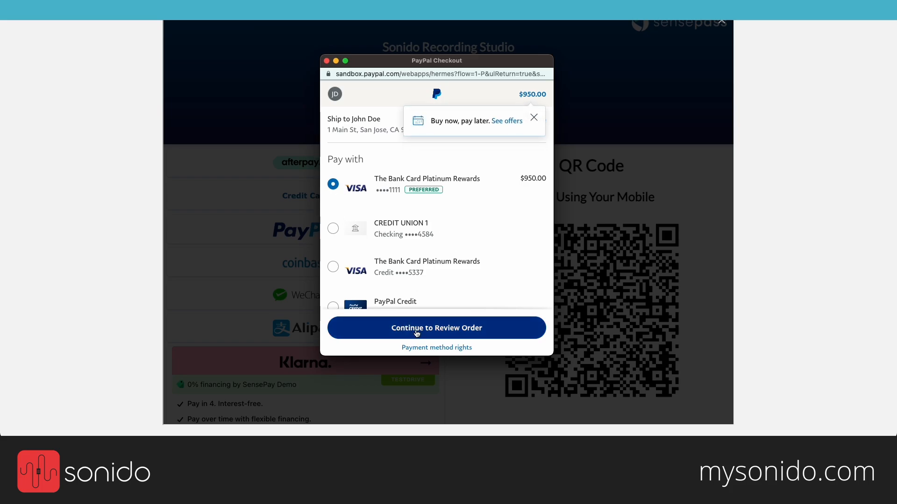
pyautogui.click(416, 333)
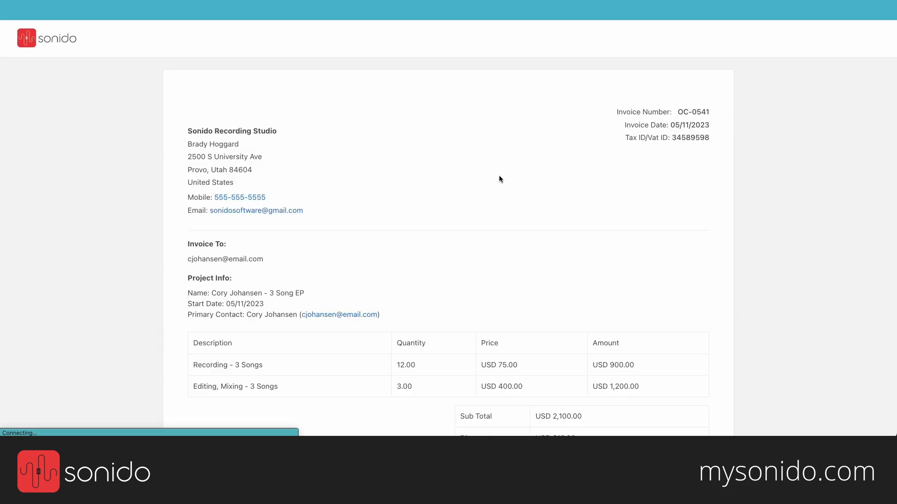
# Step: Confirm the invoice's remaining total of USD 940.00, then return to the Gmail inbox
pyautogui.scroll(-2, 368, 206)
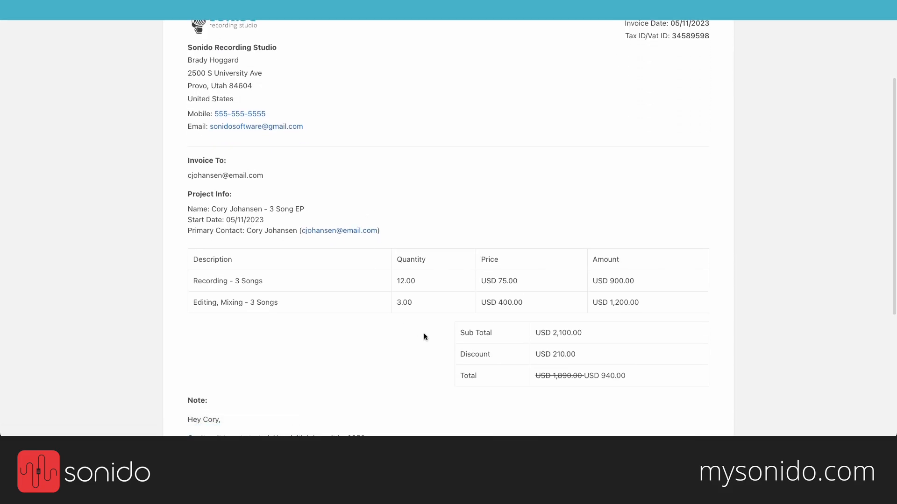
pyautogui.scroll(-2, 433, 346)
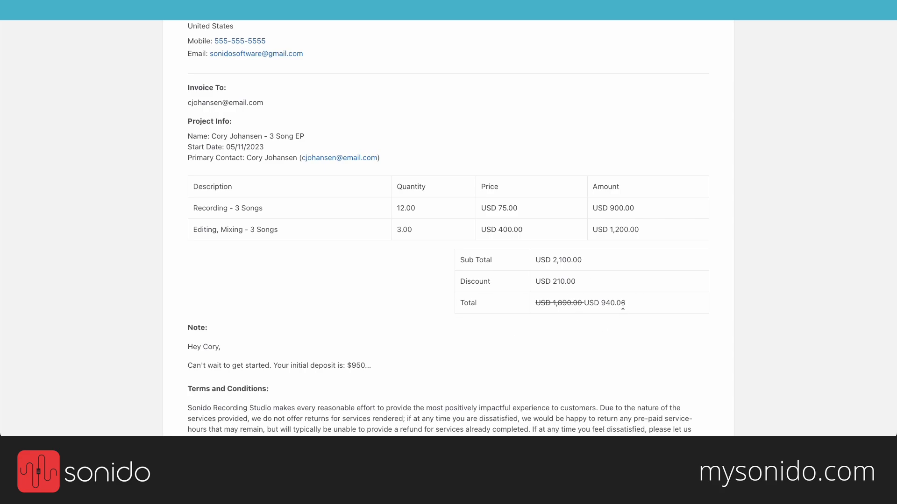
pyautogui.moveTo(626, 302); pyautogui.dragTo(584, 301)
pyautogui.click(392, 139)
pyautogui.scroll(5, 392, 138)
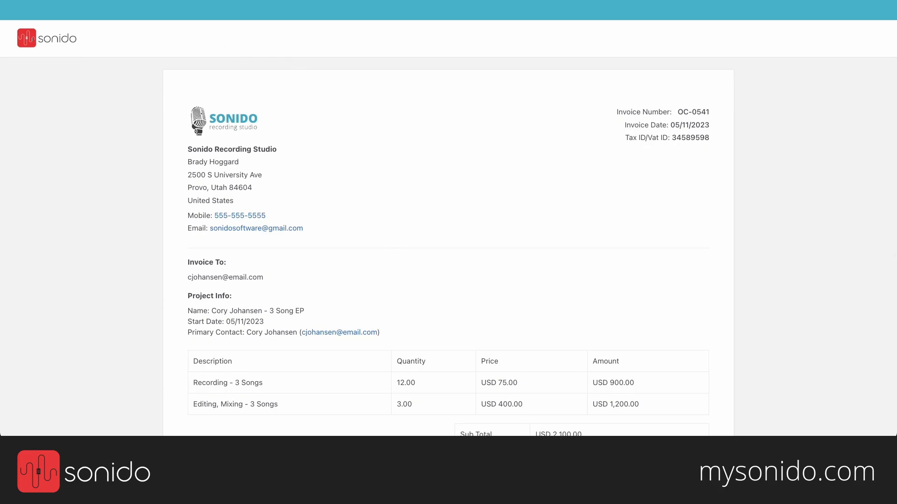
pyautogui.click(93, 95)
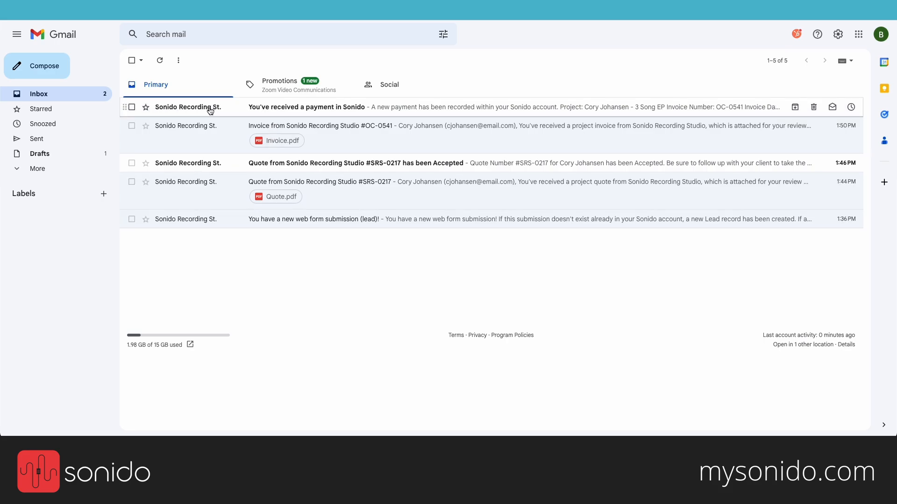
# Step: Read the payment notice for OC-0541 (USD 950 paid, USD 940 outstanding), then go back to the inbox
pyautogui.click(376, 111)
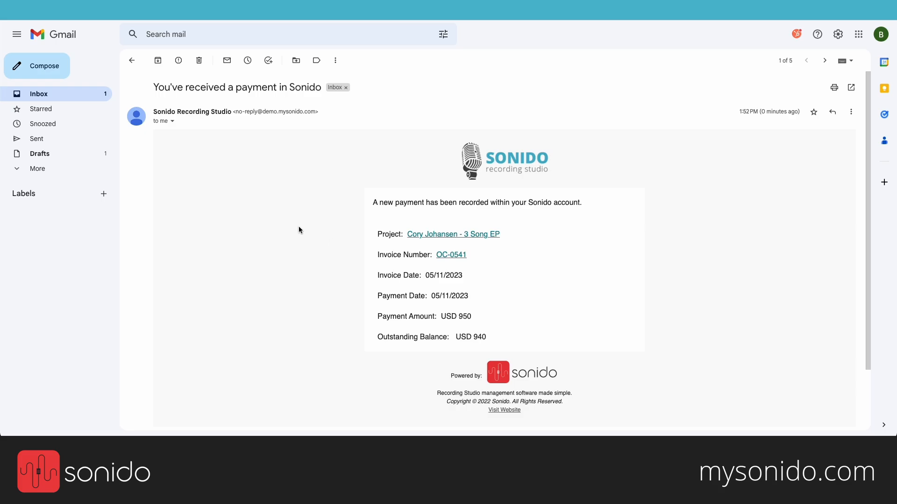
pyautogui.click(133, 60)
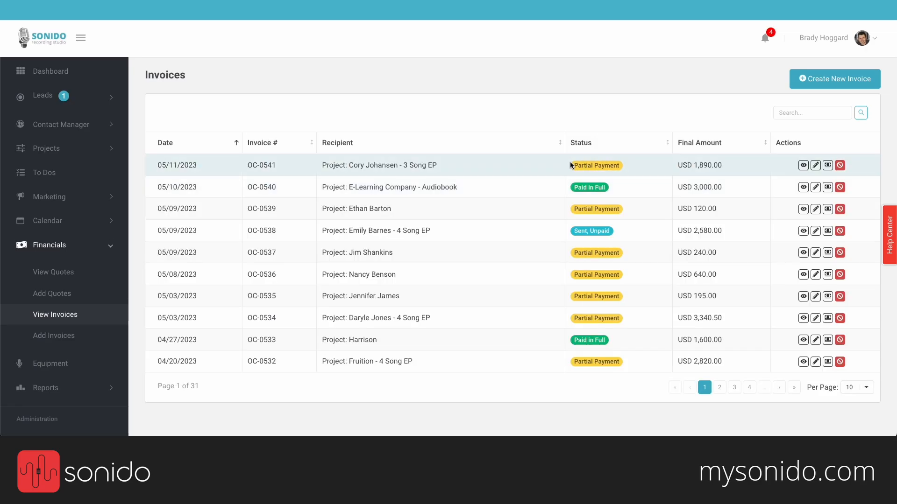
# Step: Open invoice OC-0541 and check its payment history for the USD 950.00 PayPal payment
pyautogui.click(525, 166)
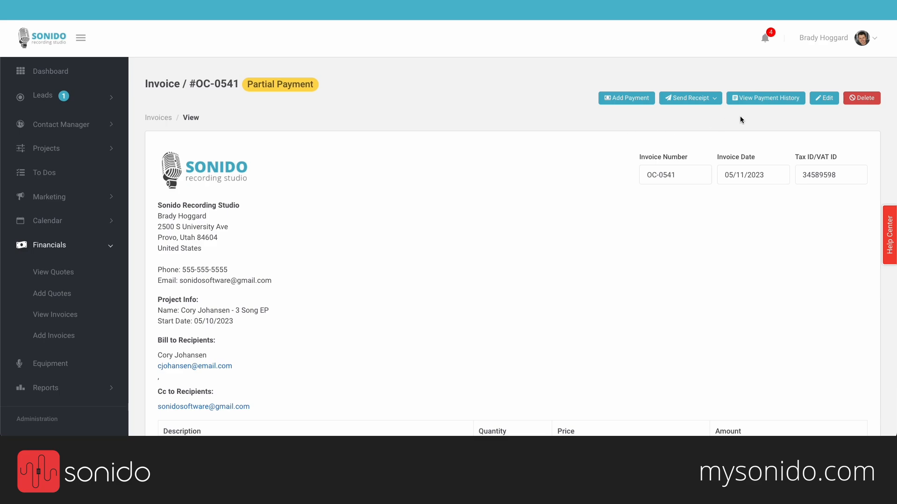
pyautogui.click(759, 101)
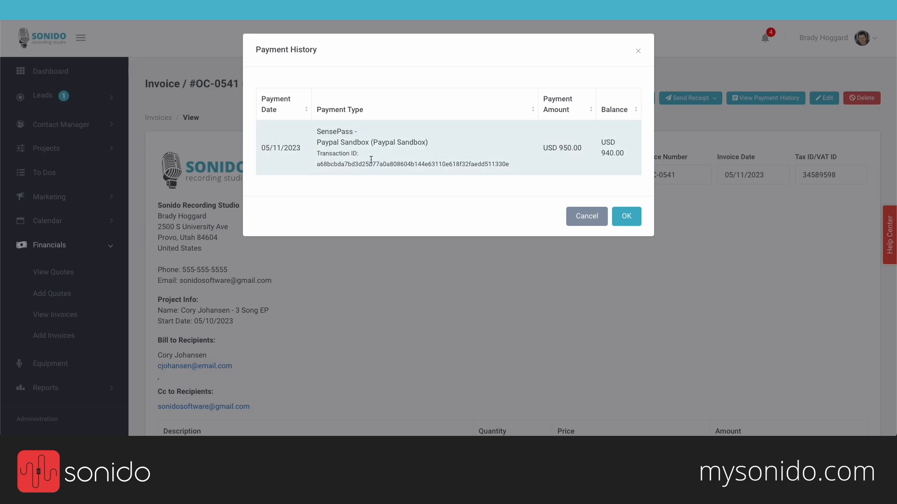
pyautogui.moveTo(317, 143); pyautogui.dragTo(342, 145)
pyautogui.moveTo(541, 148); pyautogui.dragTo(584, 151)
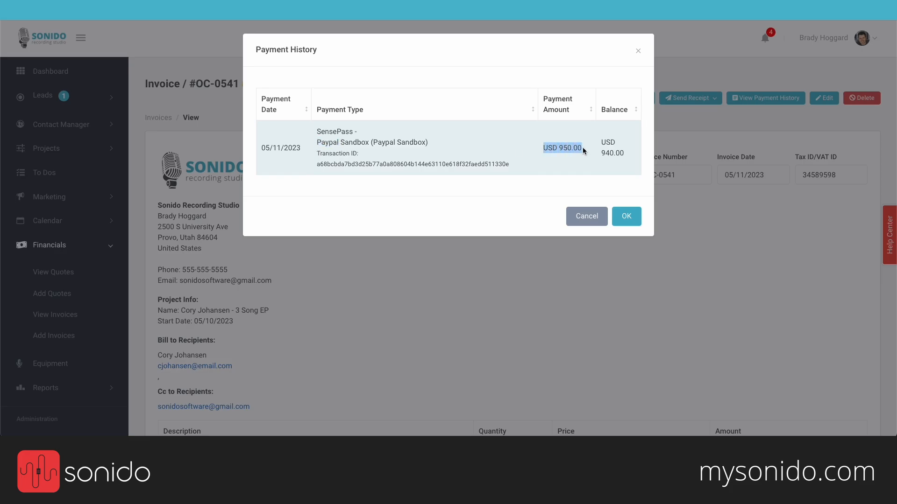
pyautogui.click(587, 217)
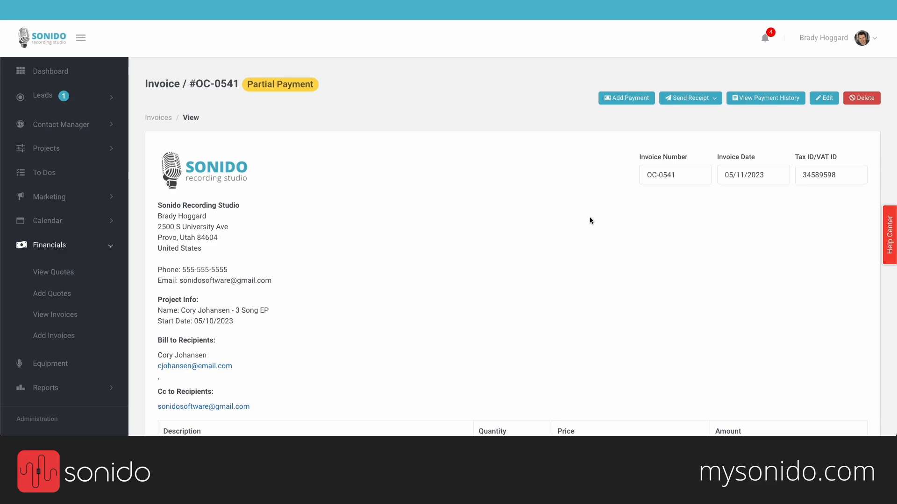
# Step: Record a USD 300 Cash payment dated May 12, 2023 on OC-0541, leaving USD 640 due
pyautogui.click(630, 102)
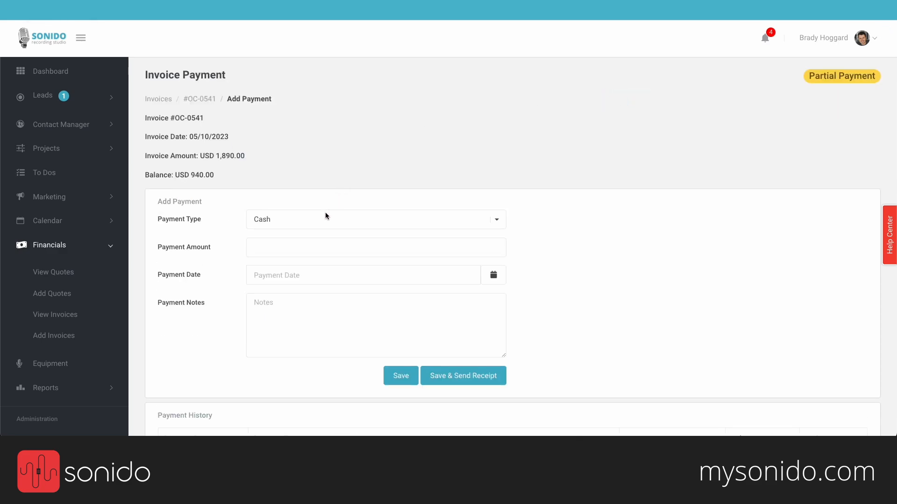
pyautogui.click(324, 215)
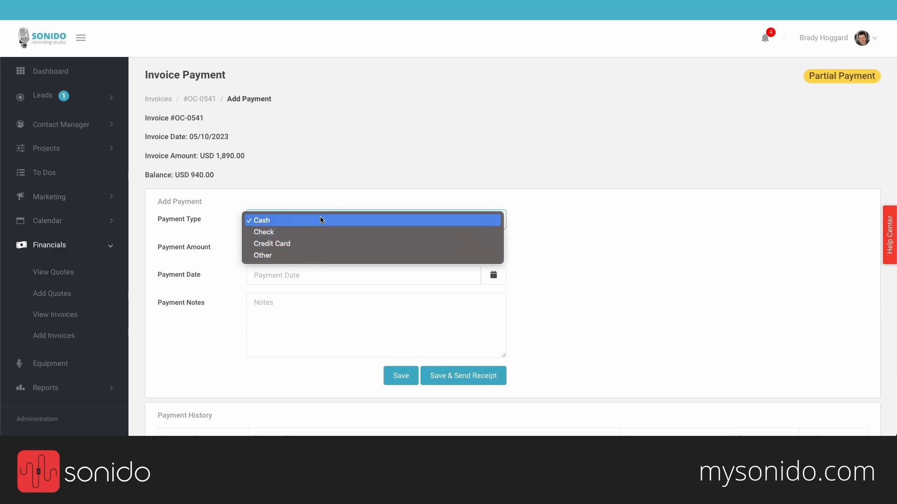
pyautogui.click(321, 219)
pyautogui.click(299, 247)
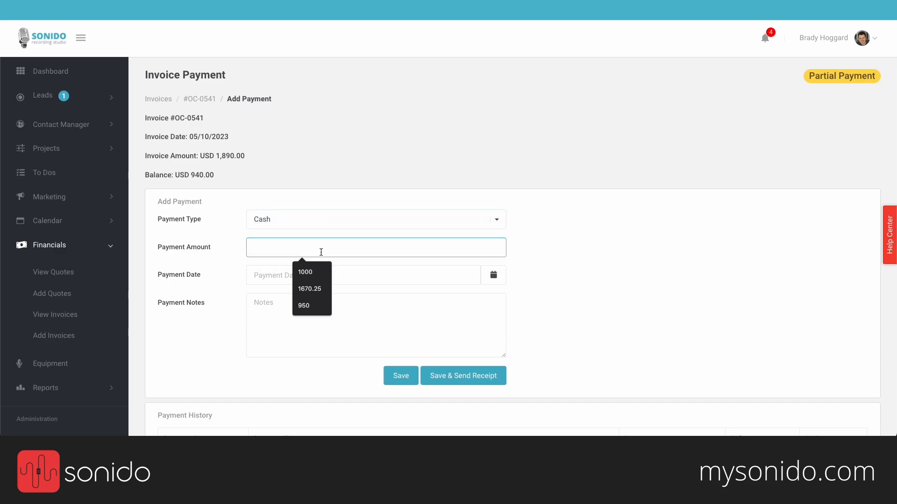
pyautogui.write('300')
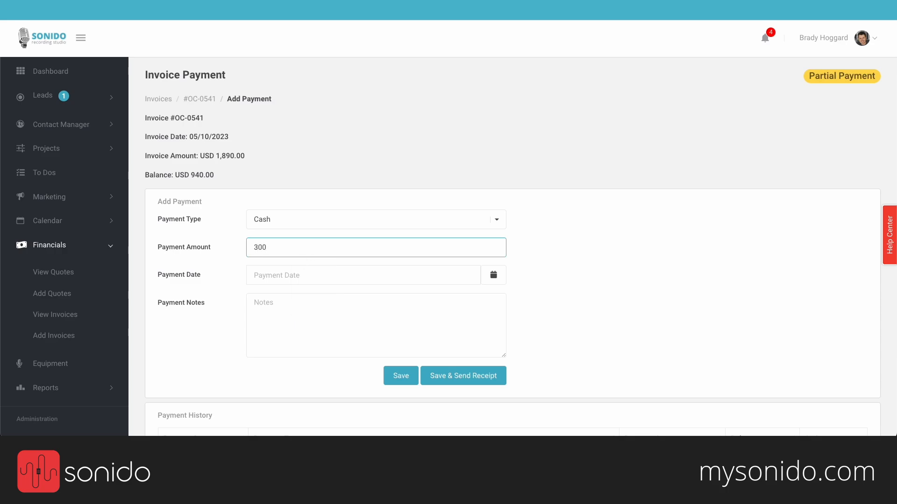
pyautogui.click(307, 275)
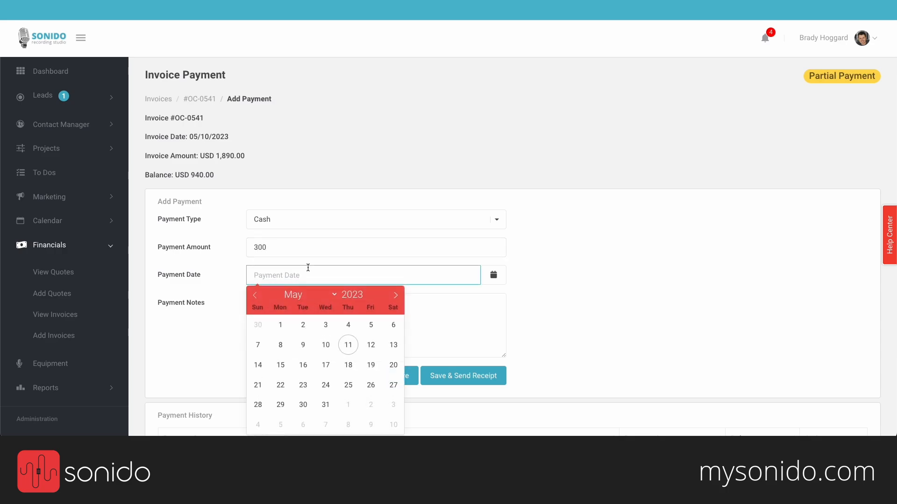
pyautogui.click(369, 345)
pyautogui.click(360, 310)
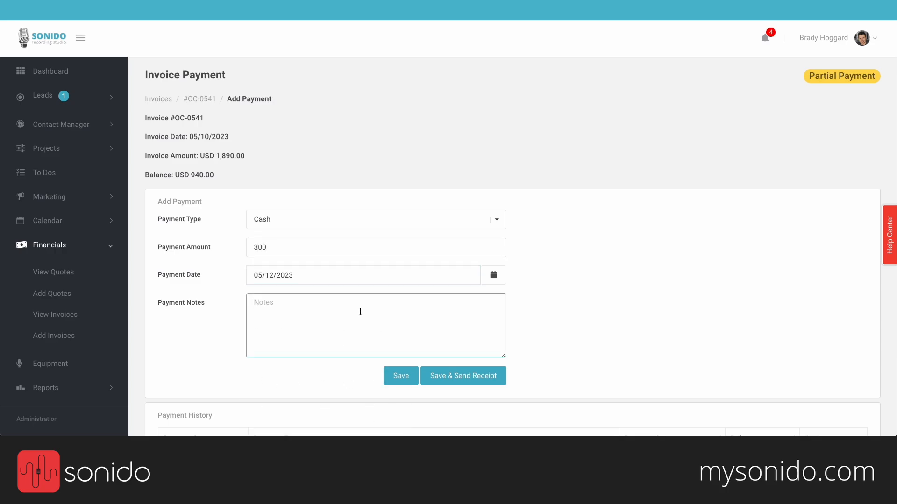
pyautogui.click(433, 382)
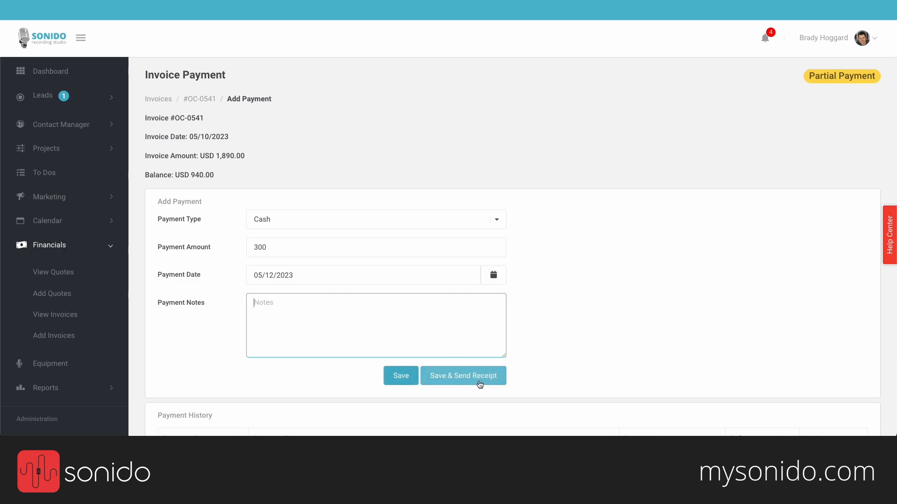
pyautogui.click(410, 379)
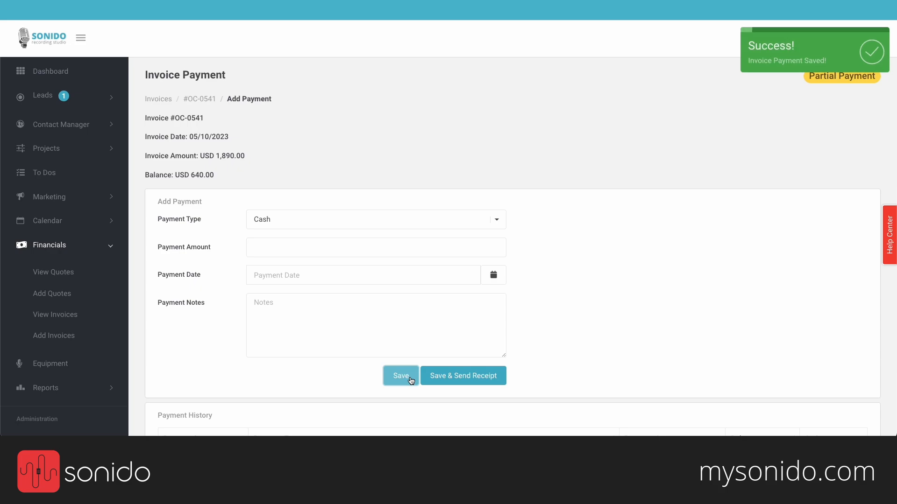
pyautogui.scroll(-2, 411, 379)
pyautogui.scroll(-1, 410, 380)
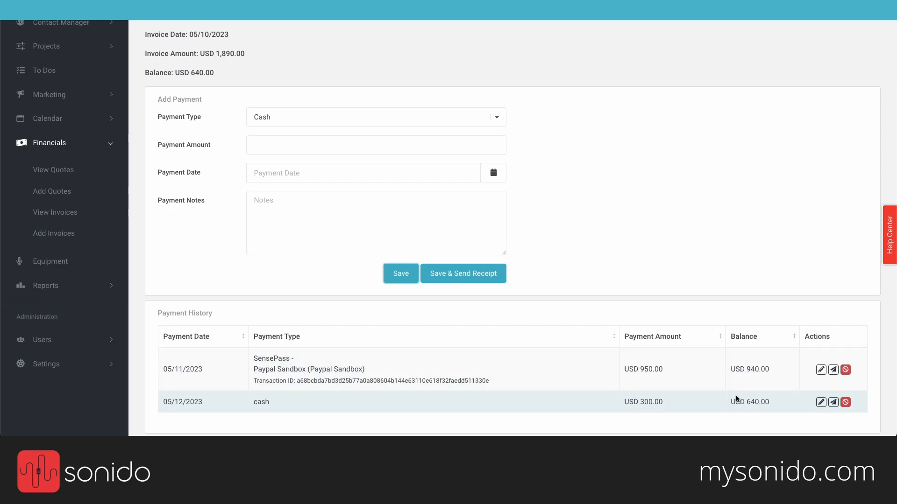
pyautogui.scroll(4, 596, 185)
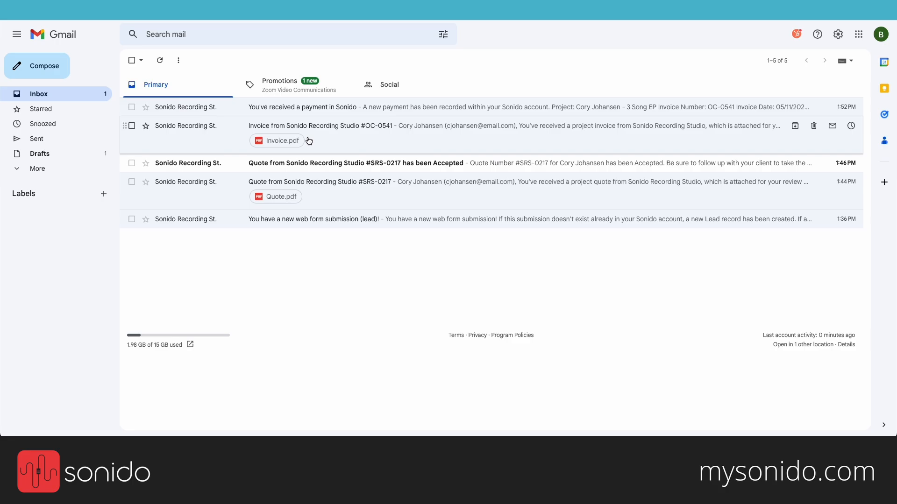
# Step: From the invoice email's payment page, pay the remaining USD 640 on OC-0541 by credit card
pyautogui.click(311, 124)
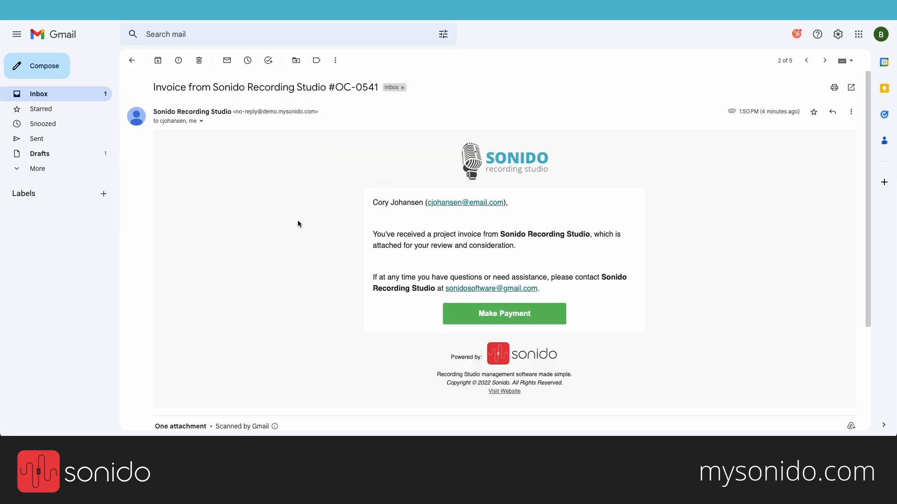
pyautogui.click(508, 320)
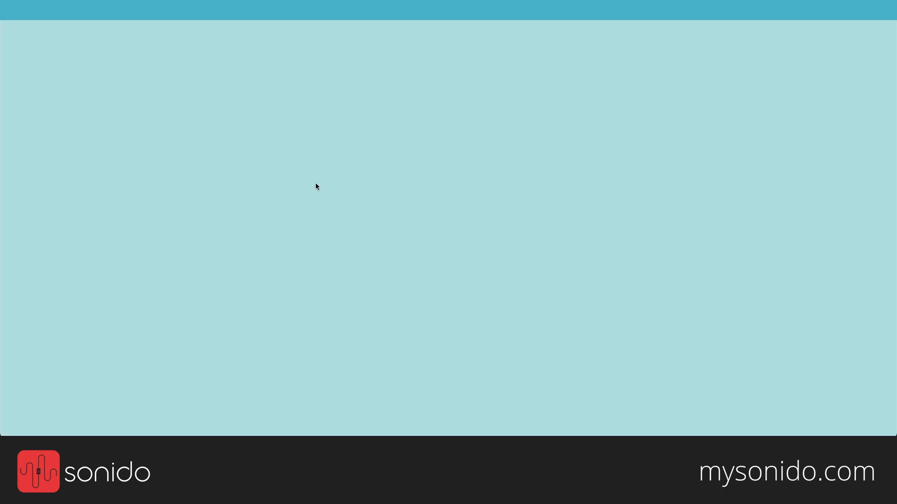
pyautogui.scroll(-6, 315, 186)
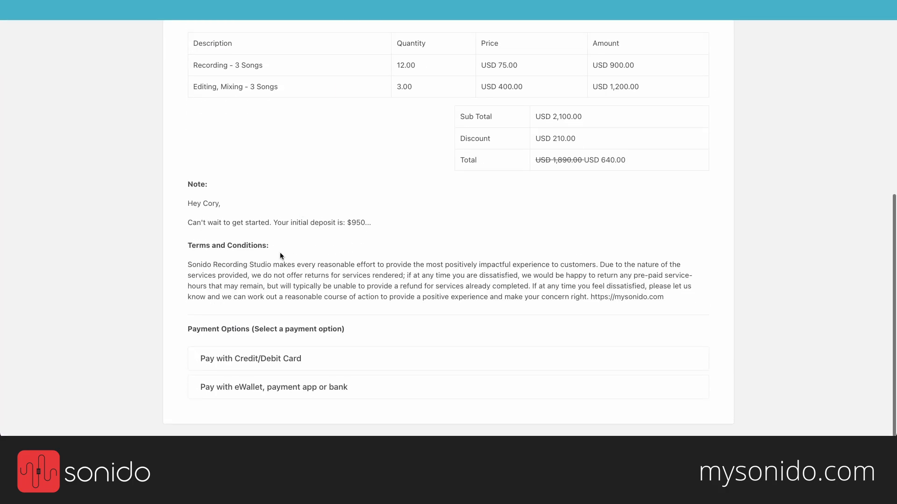
pyautogui.click(247, 358)
pyautogui.scroll(-3, 240, 323)
pyautogui.click(244, 267)
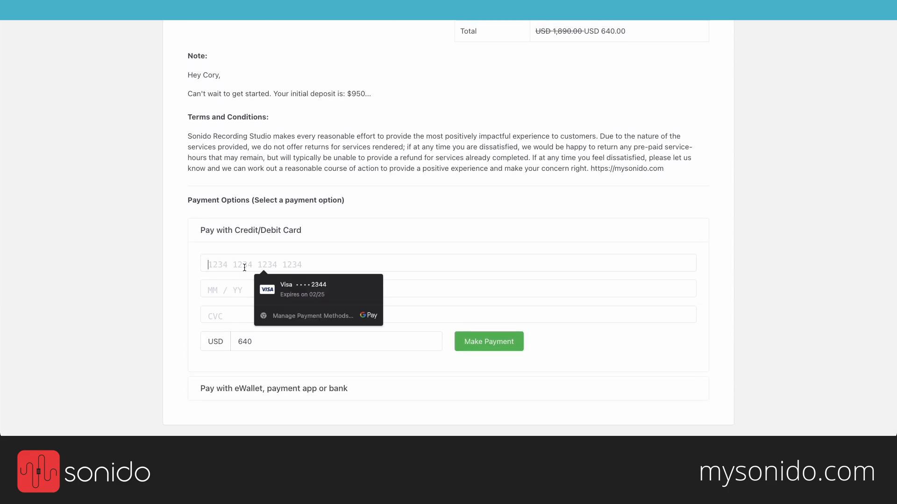
pyautogui.write('424242424242424')
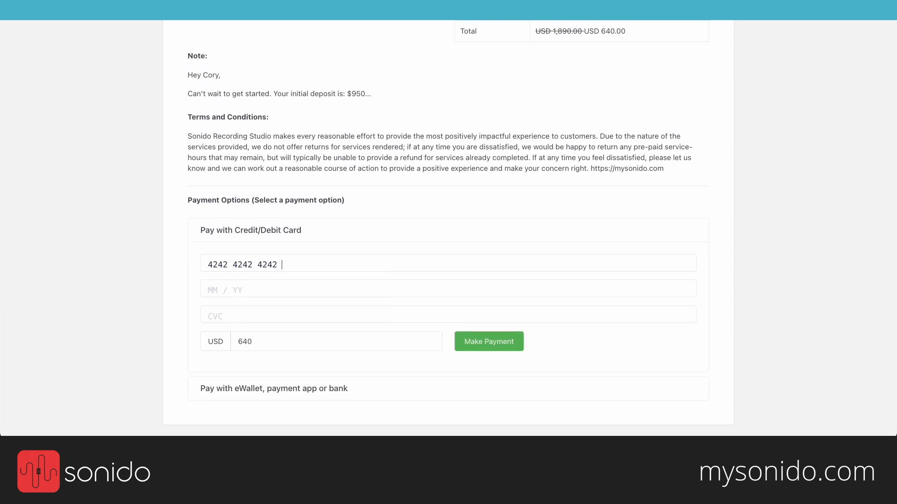
pyautogui.write('2')
pyautogui.write('0224224')
pyautogui.click(494, 350)
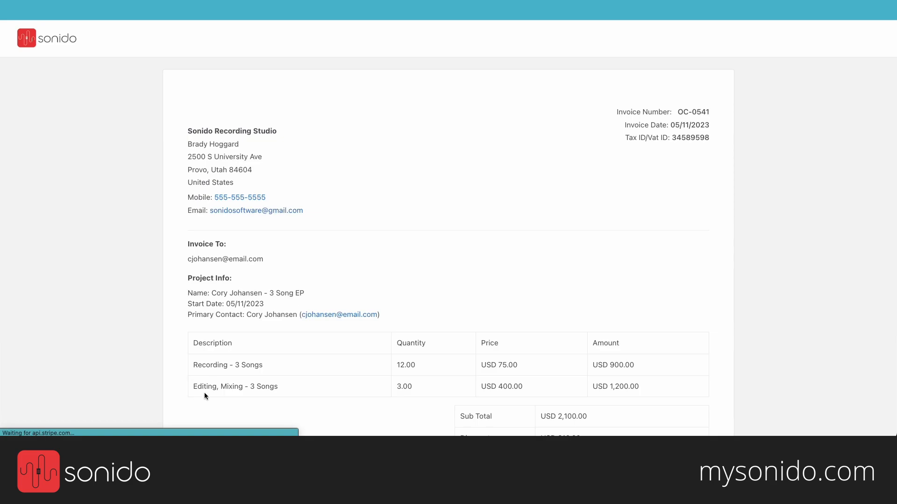
# Step: Reopen OC-0541 and confirm the PayPal, cash and Stripe payments bring the balance to USD 0.00
pyautogui.scroll(-2, 362, 242)
pyautogui.scroll(2, 361, 242)
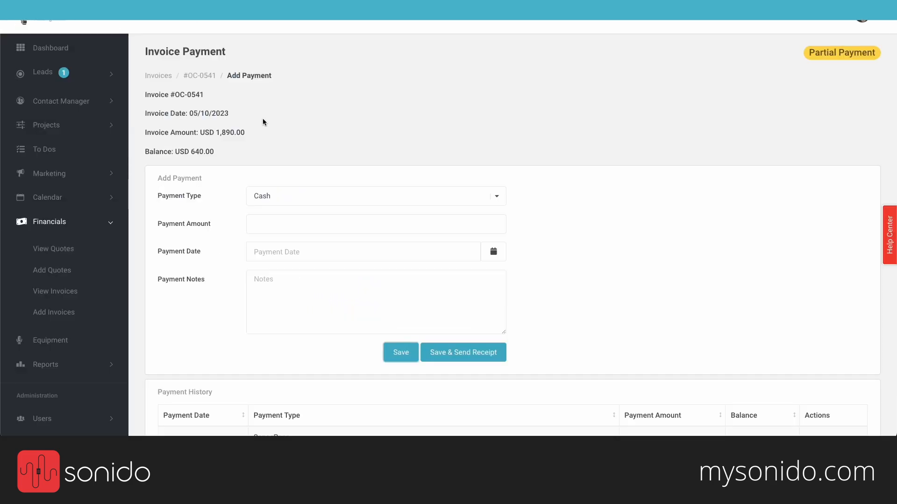
pyautogui.click(161, 76)
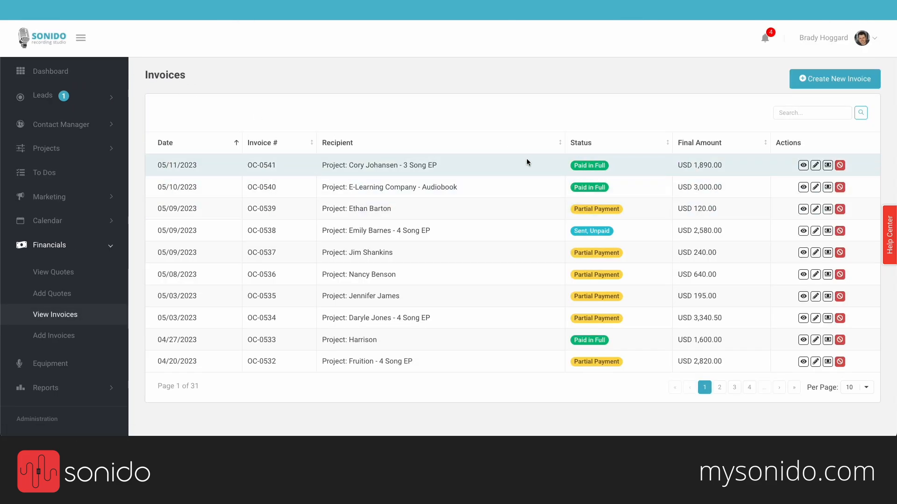
pyautogui.click(525, 164)
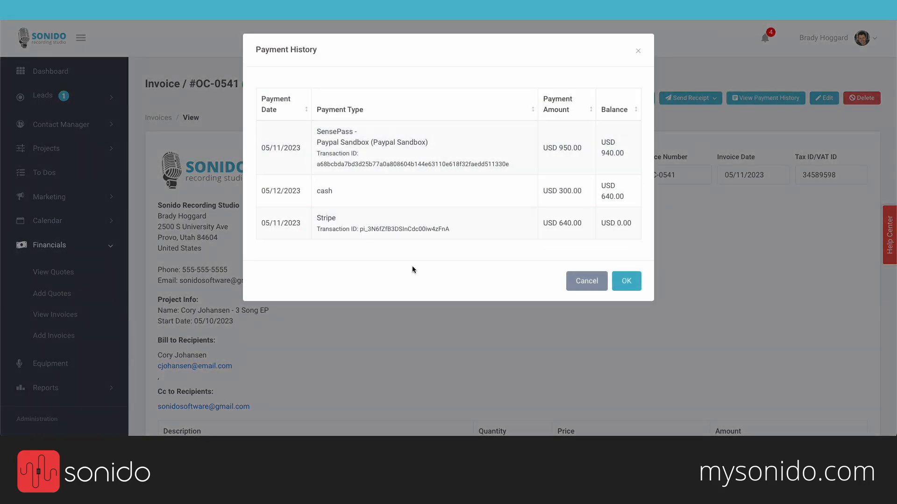
pyautogui.click(603, 285)
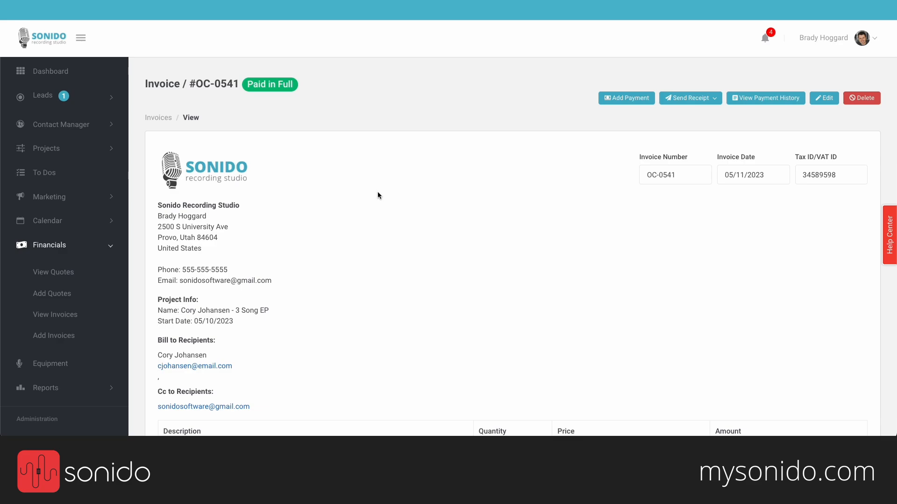
pyautogui.click(94, 245)
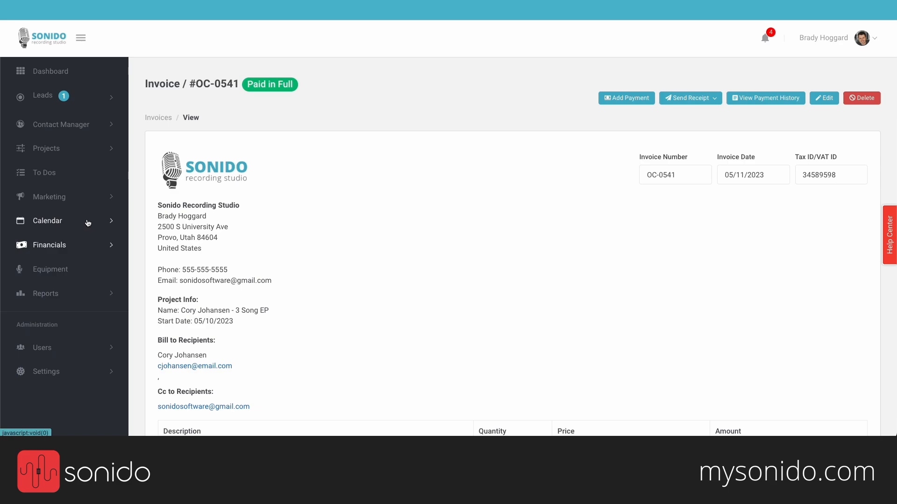
# Step: Open the Bookings calendar showing studio sessions for the week of May 7–13, 2023
pyautogui.click(49, 225)
pyautogui.click(53, 251)
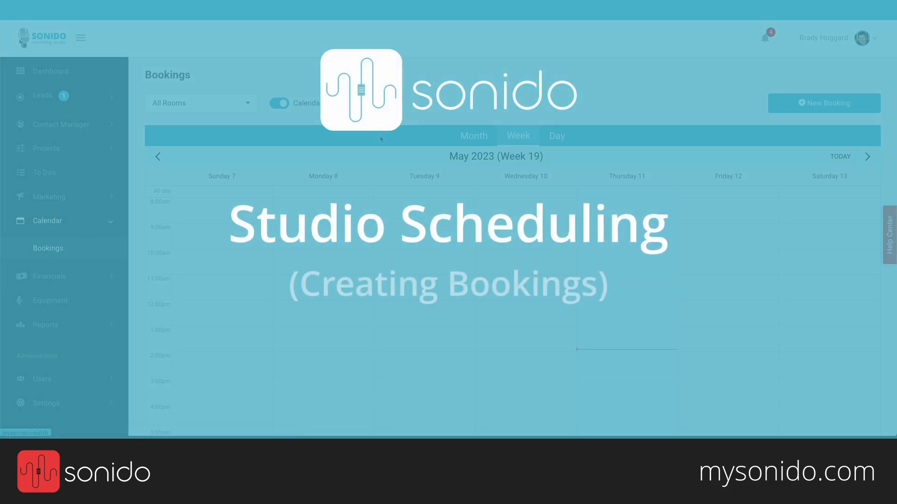
pyautogui.scroll(-2, 471, 194)
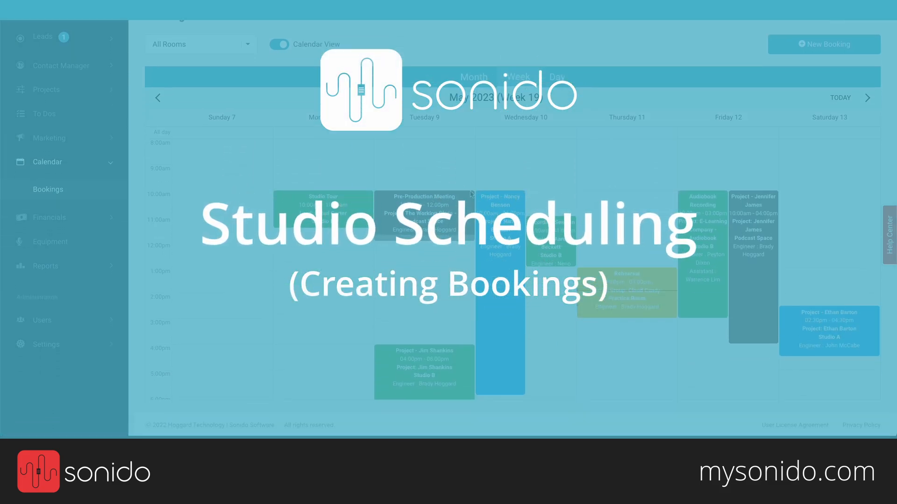
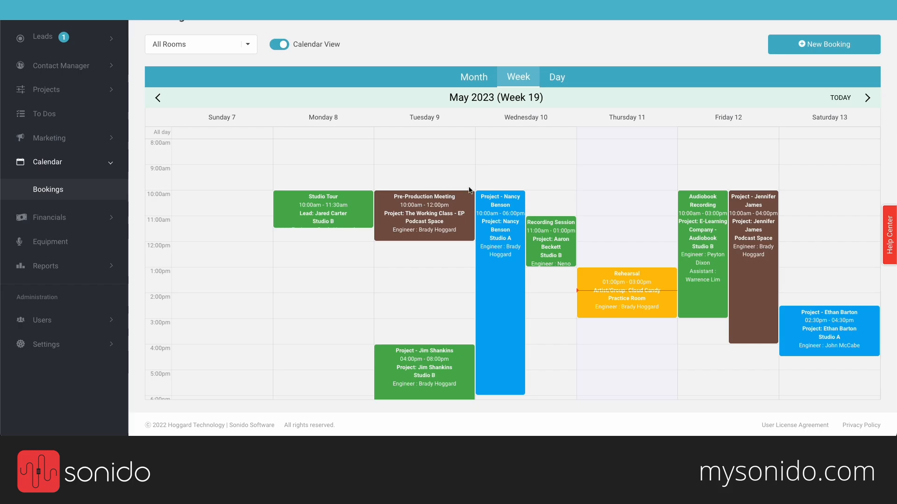
# Step: Flip the bookings calendar to Month, then Day for Thursday May 11, then back to Week 19
pyautogui.click(476, 78)
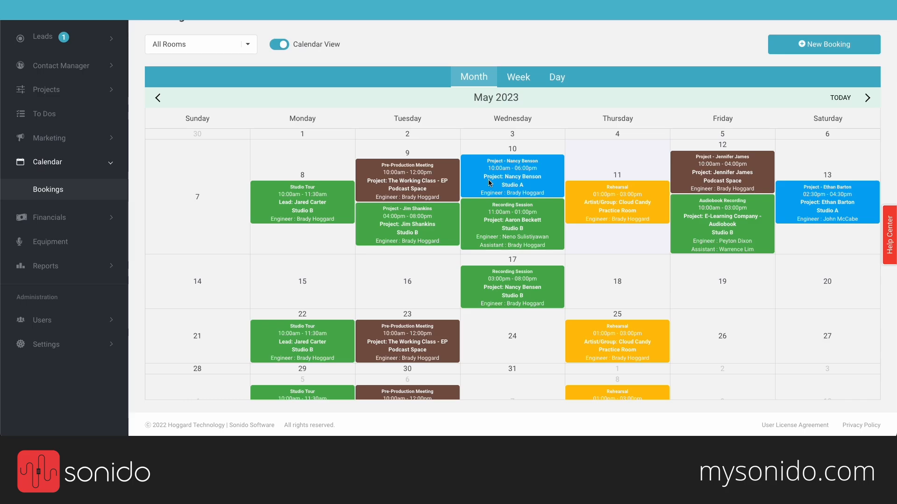
pyautogui.scroll(-1, 489, 180)
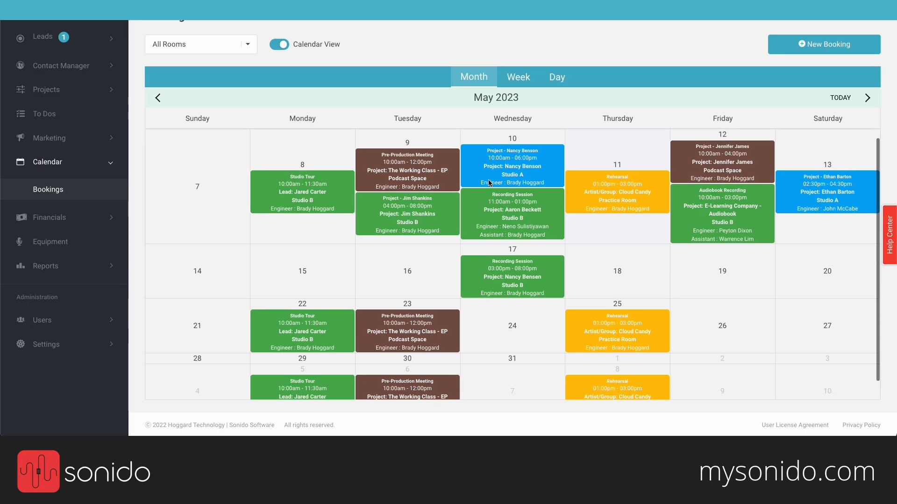
pyautogui.click(518, 77)
pyautogui.click(557, 78)
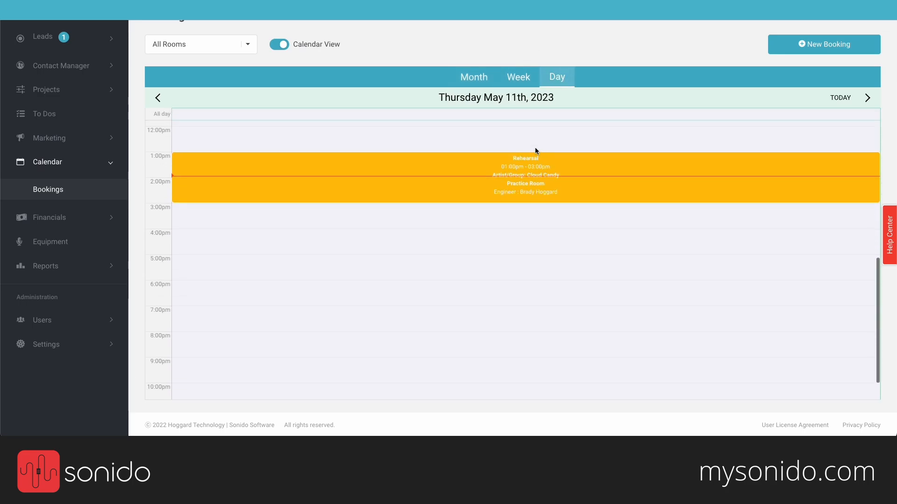
pyautogui.click(518, 77)
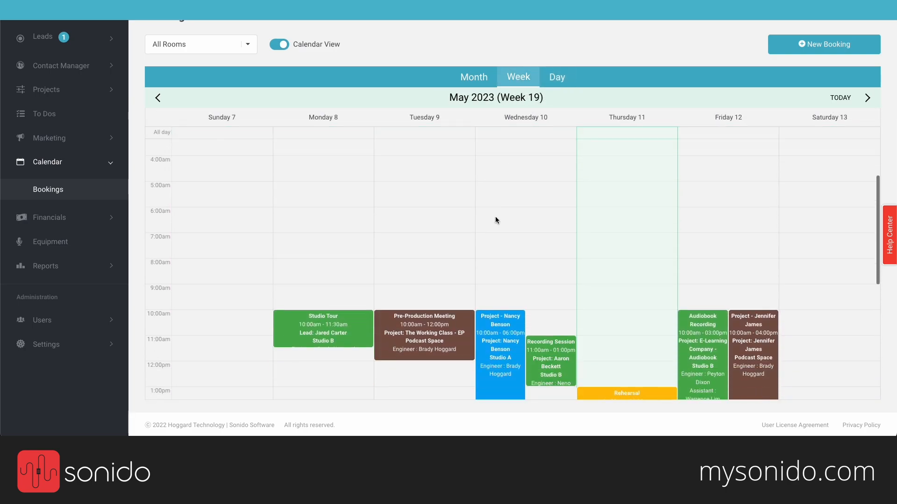
pyautogui.scroll(-1, 496, 220)
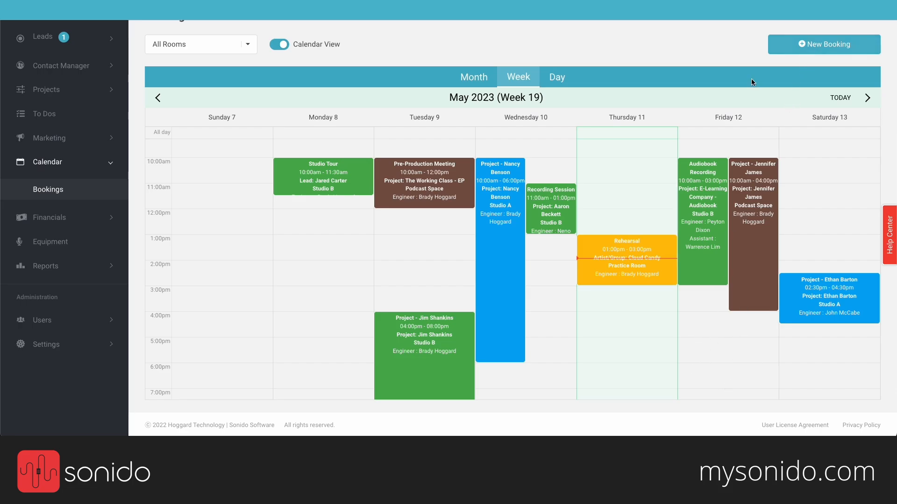
# Step: Start a new booking titled 'Recording Session'
pyautogui.click(805, 47)
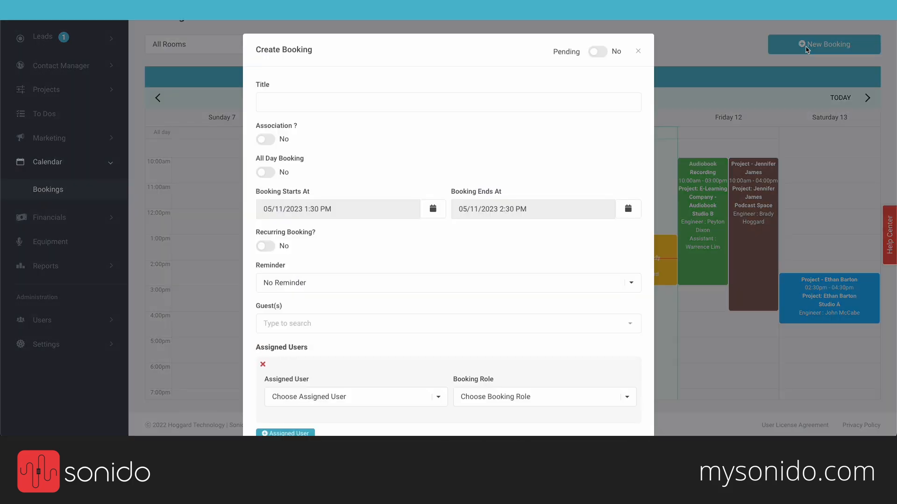
pyautogui.click(475, 102)
pyautogui.write('Recoridng')
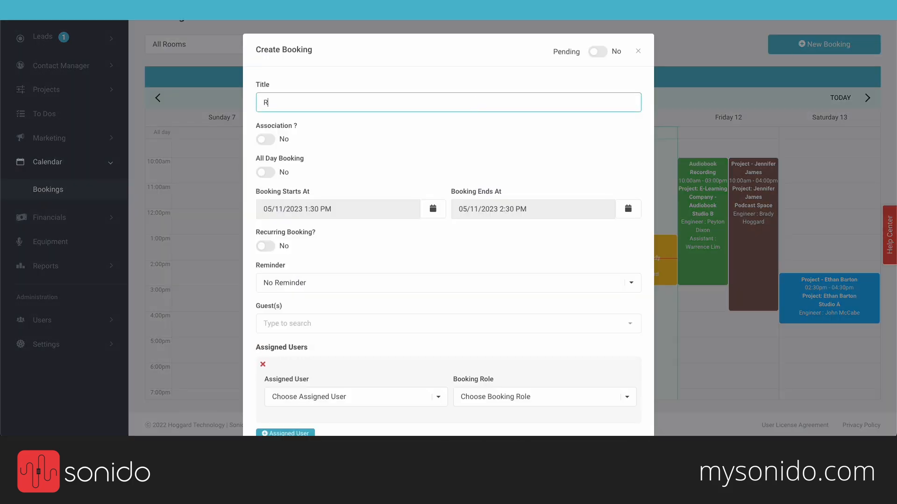
pyautogui.press('BackSpace')
pyautogui.press('BackSpace')
pyautogui.press('BackSpace')
pyautogui.press('BackSpace')
pyautogui.write('ding Zsess')
pyautogui.press('BackSpace')
pyautogui.press('BackSpace')
pyautogui.press('BackSpace')
pyautogui.press('BackSpace')
pyautogui.press('BackSpace')
pyautogui.write('Session')
# Step: Turn on Association and link the booking to the 3 Song EP project
pyautogui.click(265, 139)
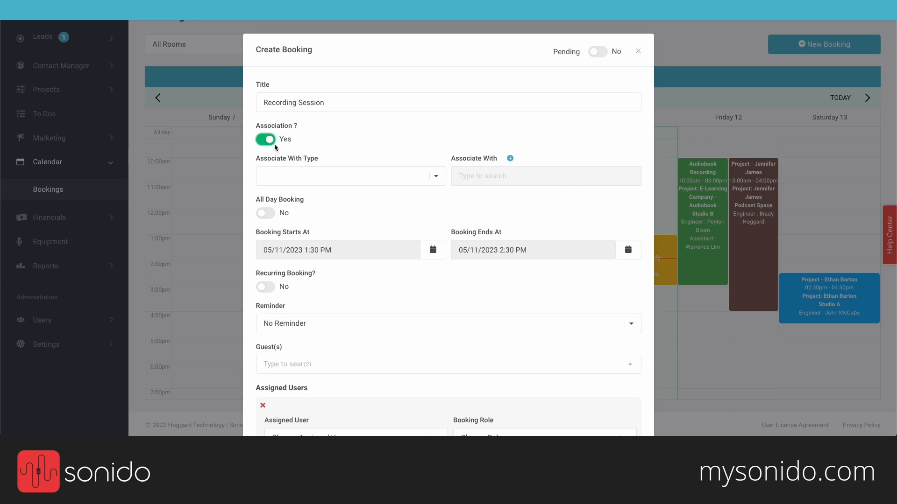
pyautogui.click(332, 176)
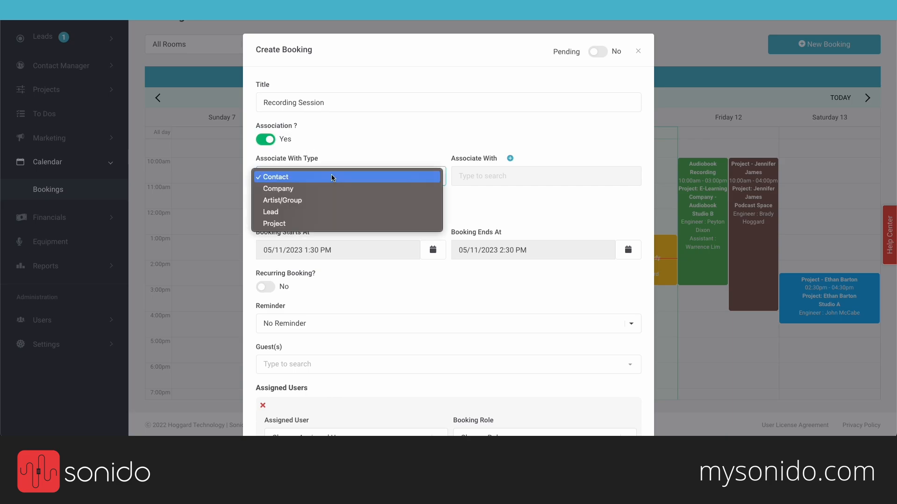
pyautogui.click(318, 223)
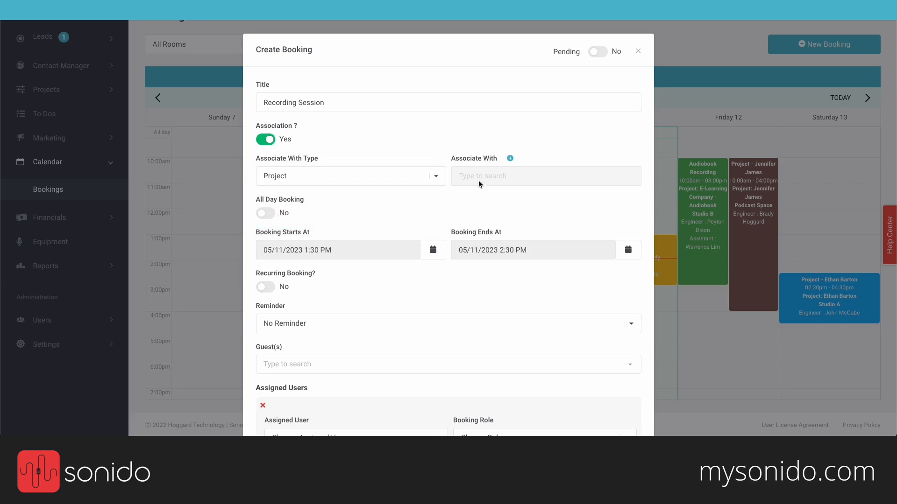
pyautogui.click(505, 177)
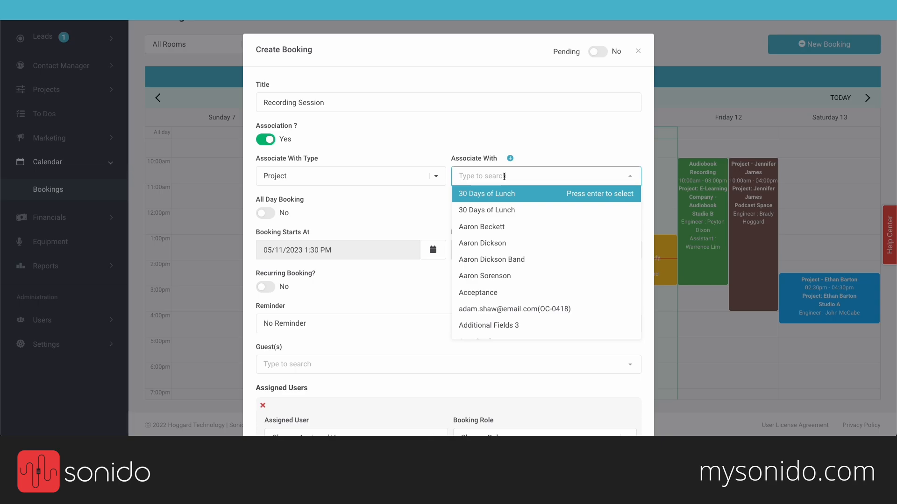
pyautogui.write('cor')
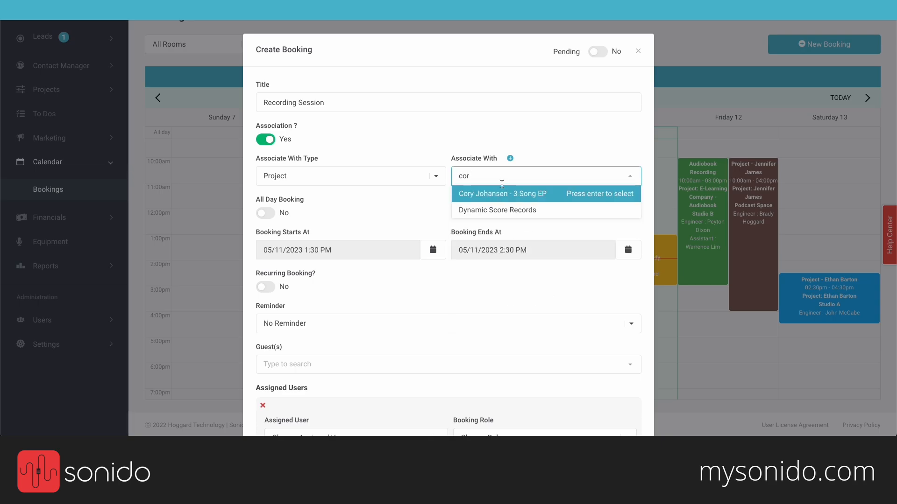
pyautogui.click(509, 194)
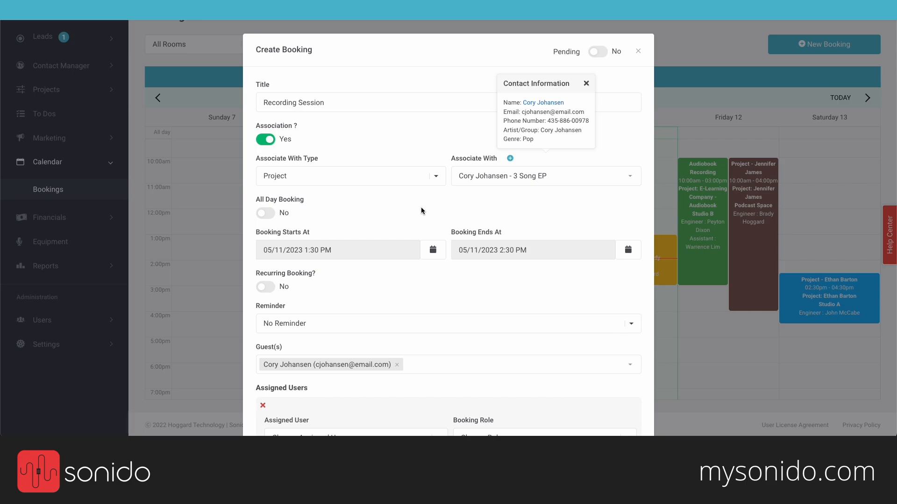
# Step: Set the booking start to May 12, 2023 at 5:00 PM
pyautogui.click(366, 251)
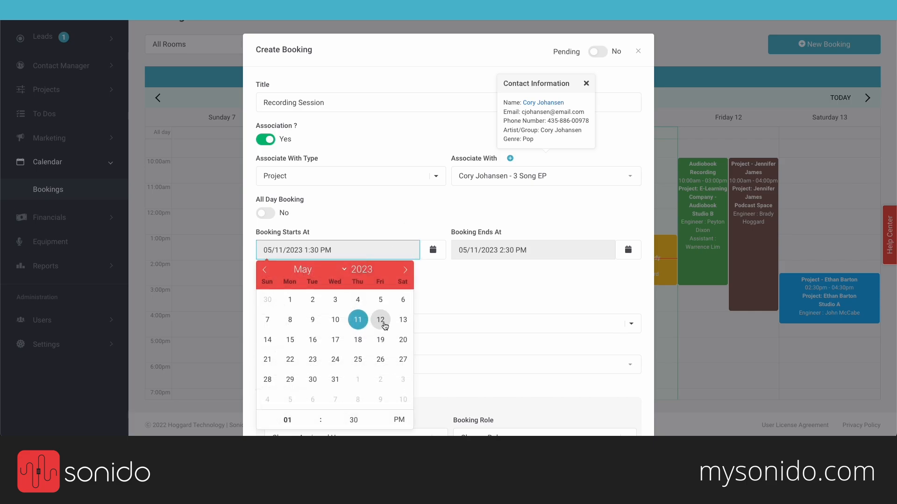
pyautogui.click(384, 323)
pyautogui.click(316, 414)
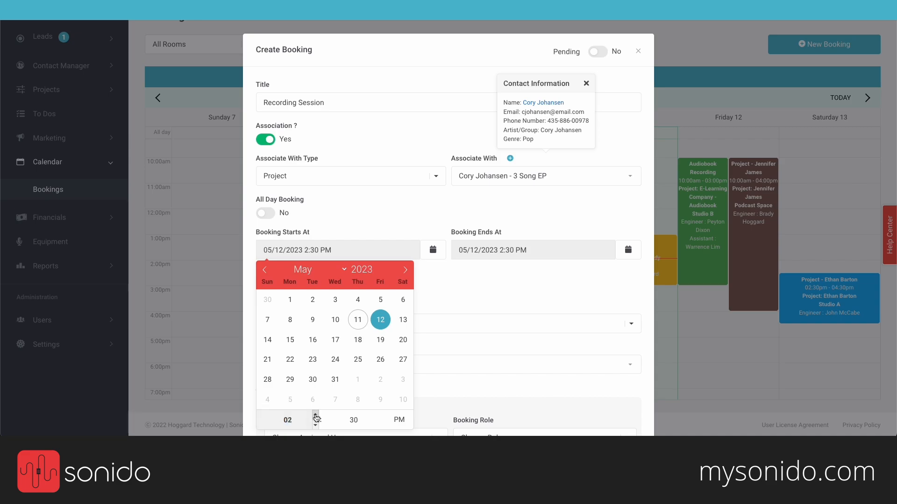
pyautogui.click(316, 415)
pyautogui.click(316, 415)
pyautogui.click(316, 415)
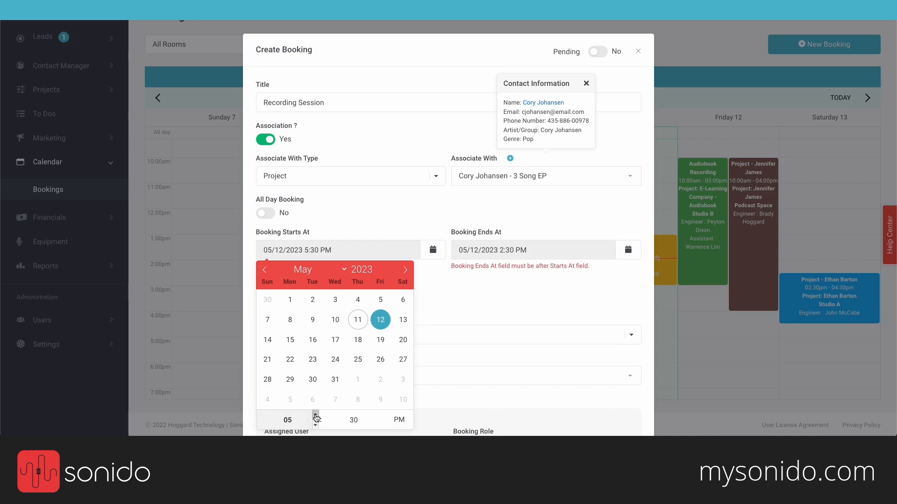
pyautogui.click(381, 426)
# Step: Set the booking end to May 12, 2023 at 9:00 PM
pyautogui.click(490, 254)
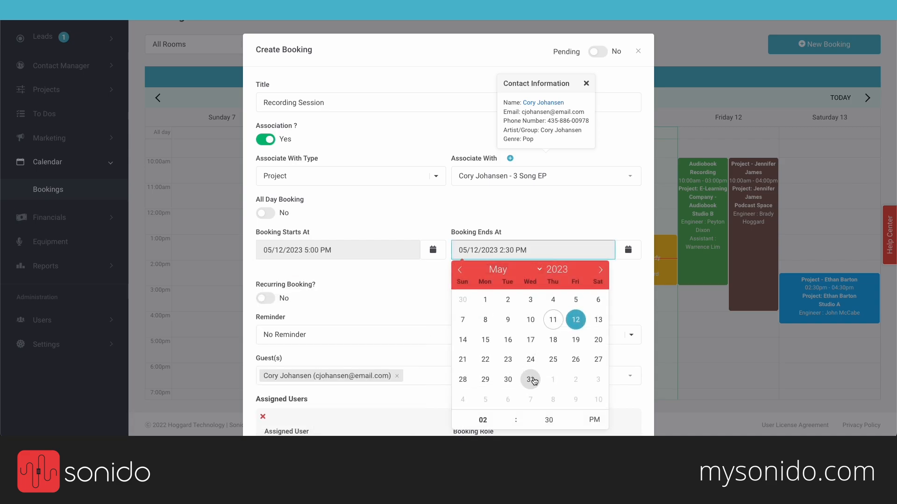
pyautogui.click(578, 320)
pyautogui.click(511, 416)
pyautogui.click(511, 416)
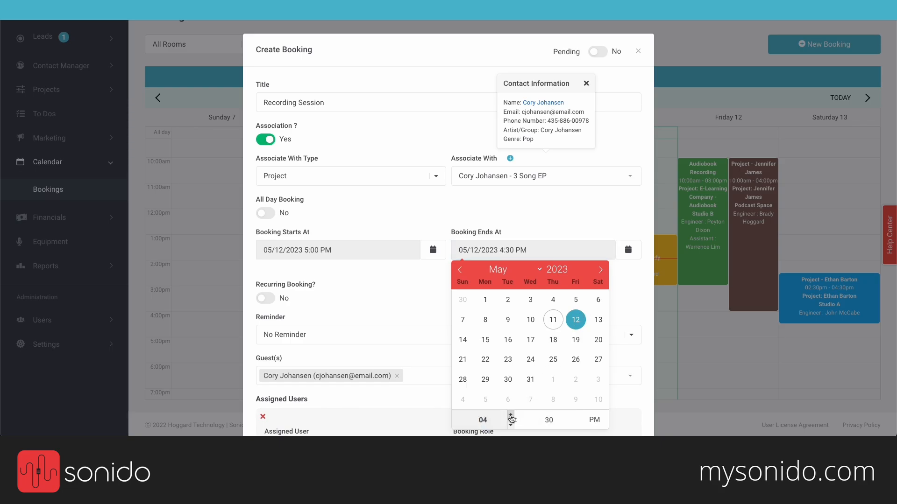
pyautogui.click(510, 416)
pyautogui.click(511, 415)
pyautogui.click(511, 416)
pyautogui.click(511, 416)
pyautogui.click(511, 416)
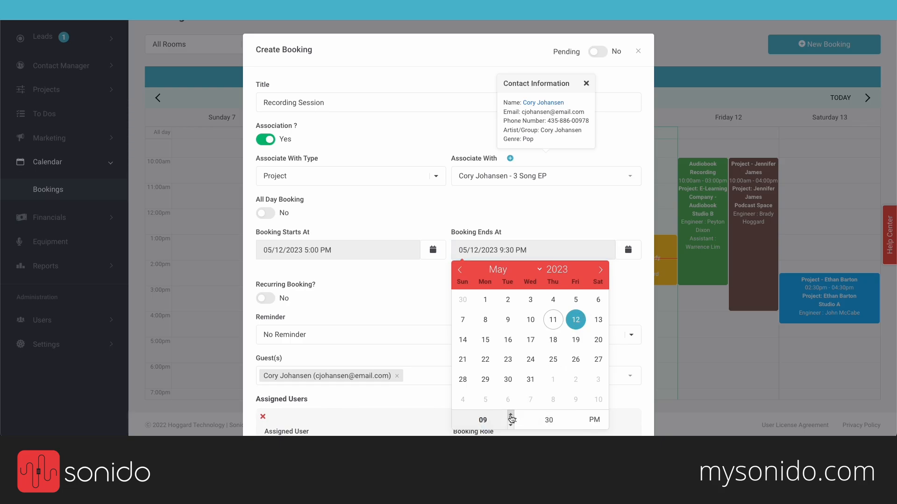
pyautogui.click(577, 425)
pyautogui.click(417, 303)
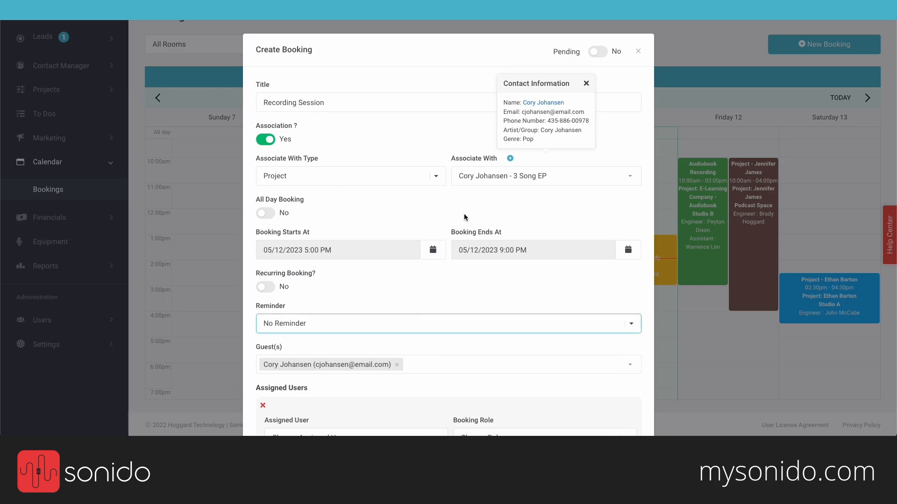
pyautogui.scroll(-1, 464, 215)
pyautogui.scroll(-2, 464, 216)
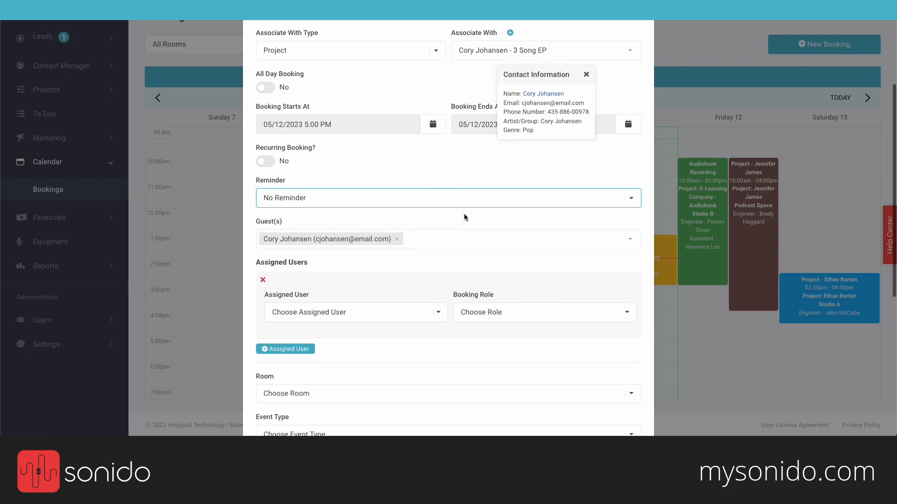
# Step: Dismiss the client's contact popup and add a second guest from the people list
pyautogui.click(586, 70)
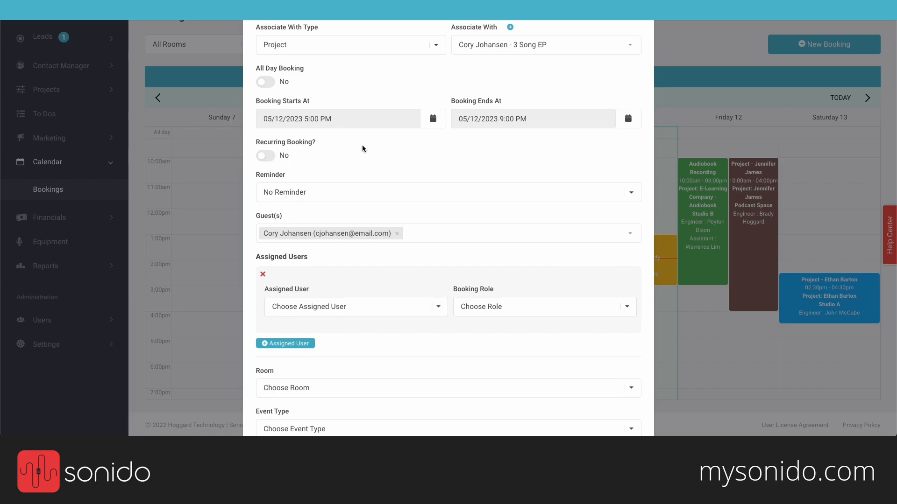
pyautogui.click(417, 236)
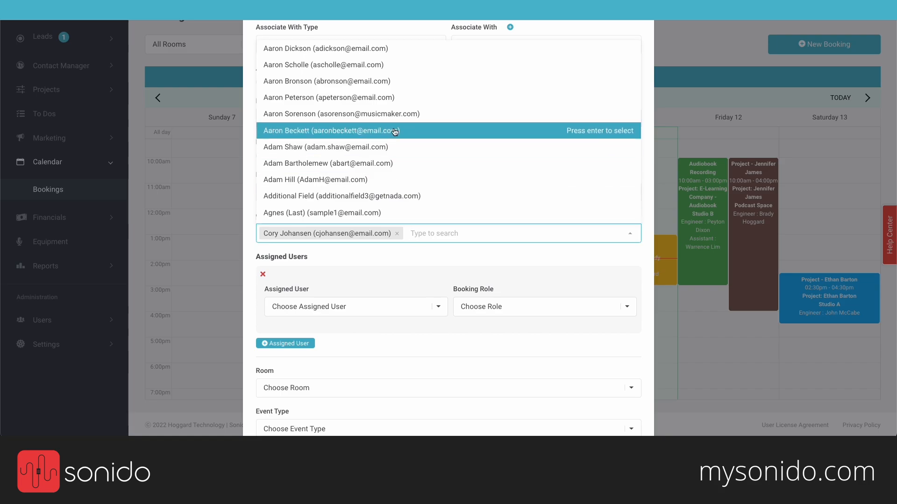
pyautogui.scroll(-1, 395, 133)
pyautogui.scroll(-10, 394, 132)
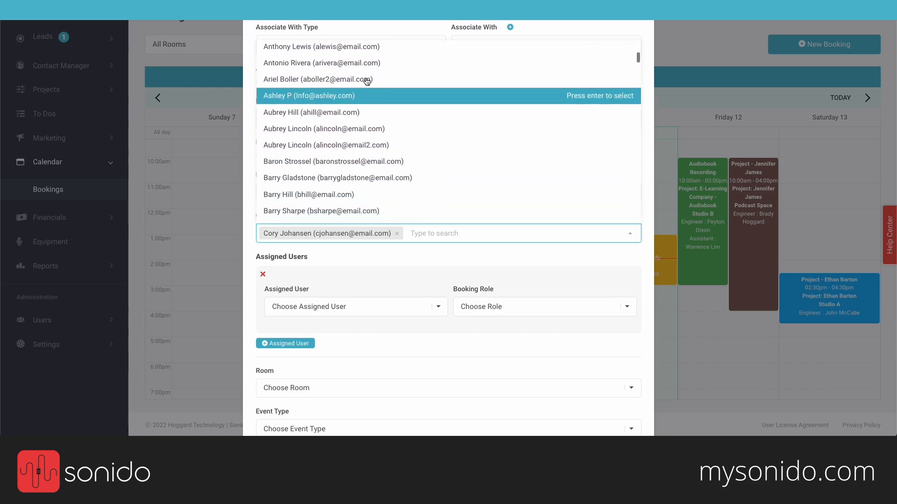
pyautogui.scroll(-5, 292, 168)
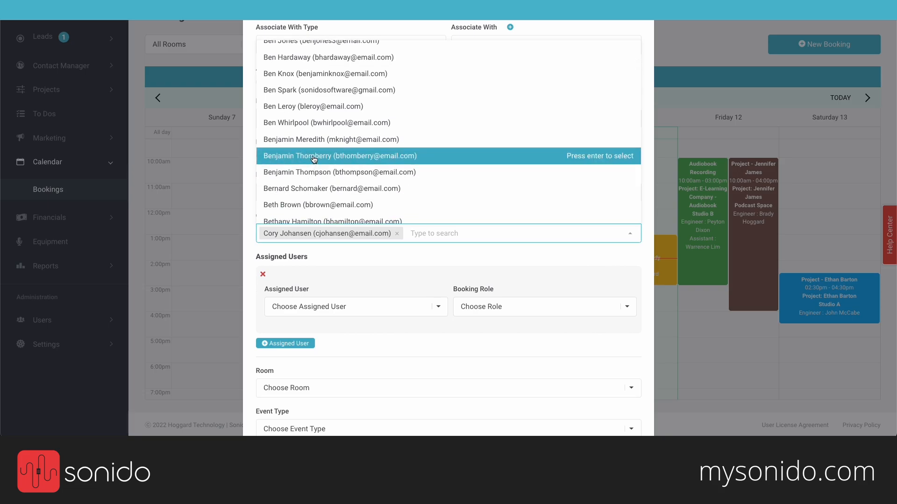
pyautogui.click(313, 155)
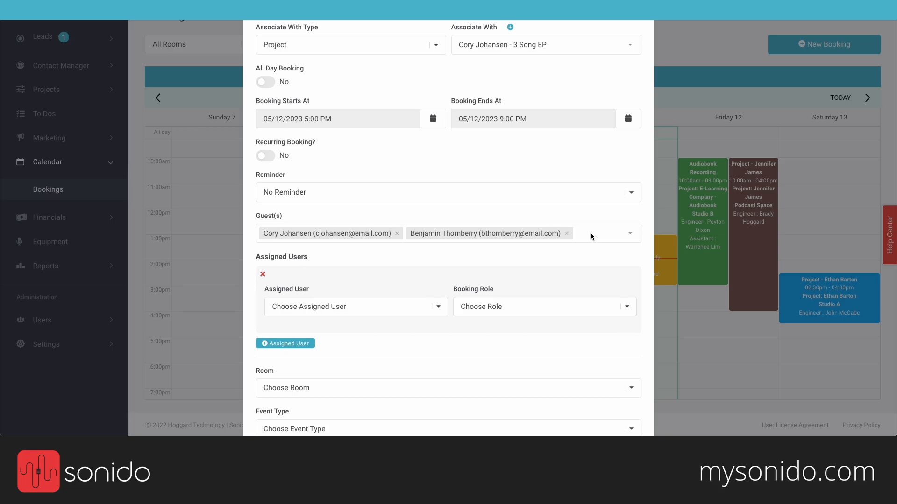
pyautogui.scroll(-1, 524, 220)
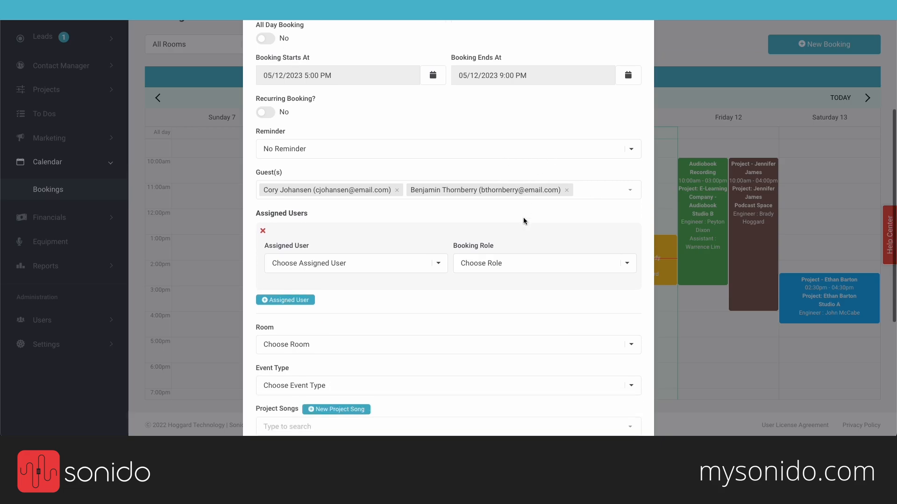
pyautogui.scroll(-2, 523, 217)
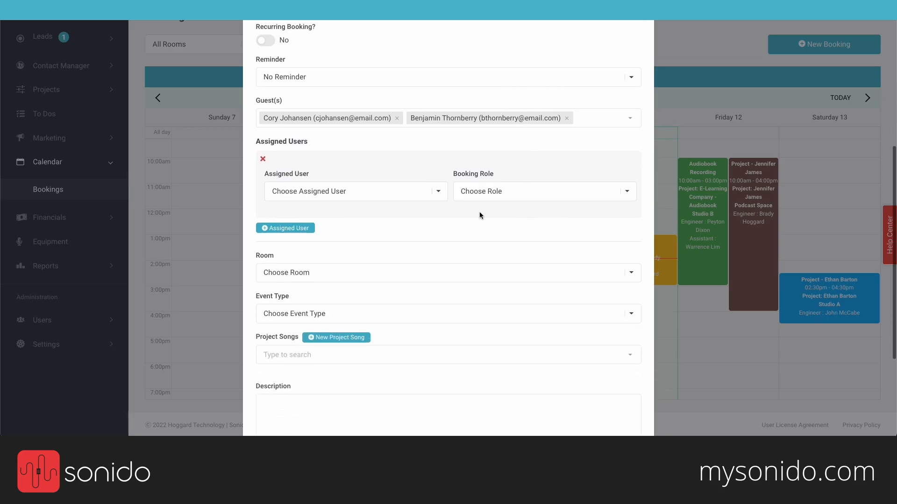
# Step: Search for the studio contact by e-mail and add it as the third guest
pyautogui.click(612, 120)
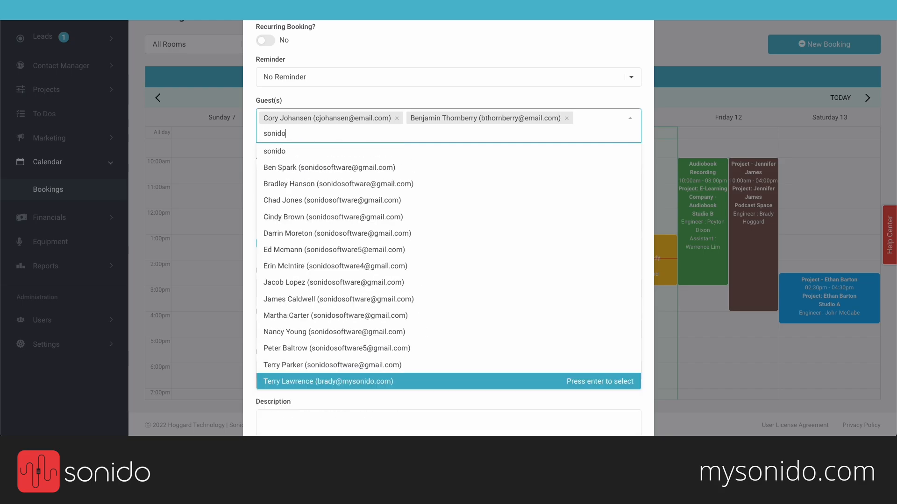
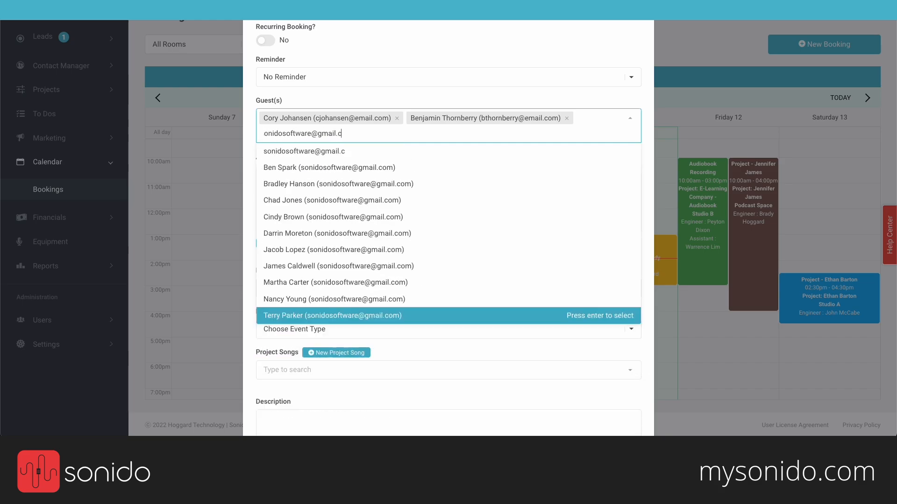
pyautogui.press('Return')
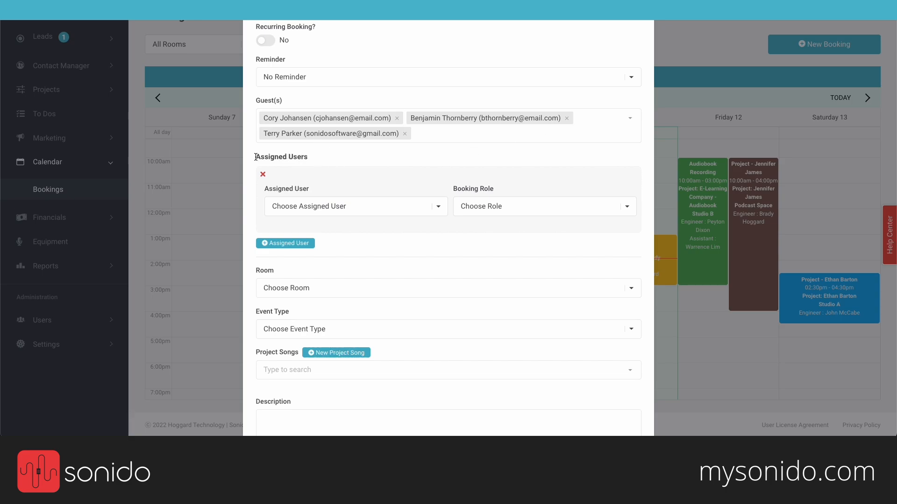
pyautogui.moveTo(255, 157); pyautogui.dragTo(320, 159)
# Step: Assign two staff members to the booking, one as Engineer and one as Assistant
pyautogui.click(314, 160)
pyautogui.click(346, 207)
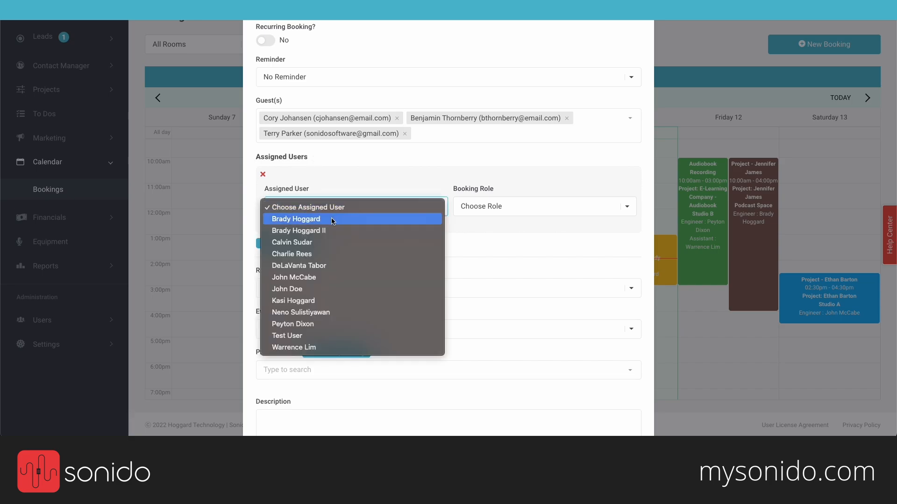
pyautogui.click(333, 219)
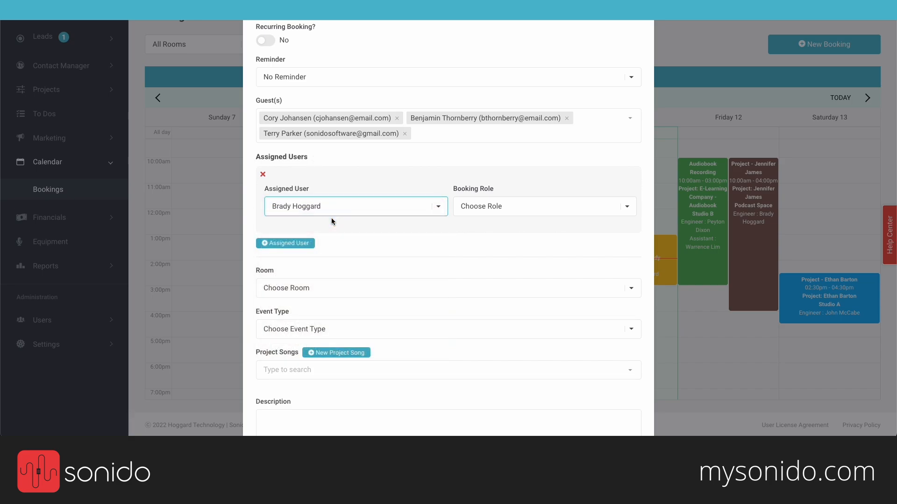
pyautogui.click(517, 208)
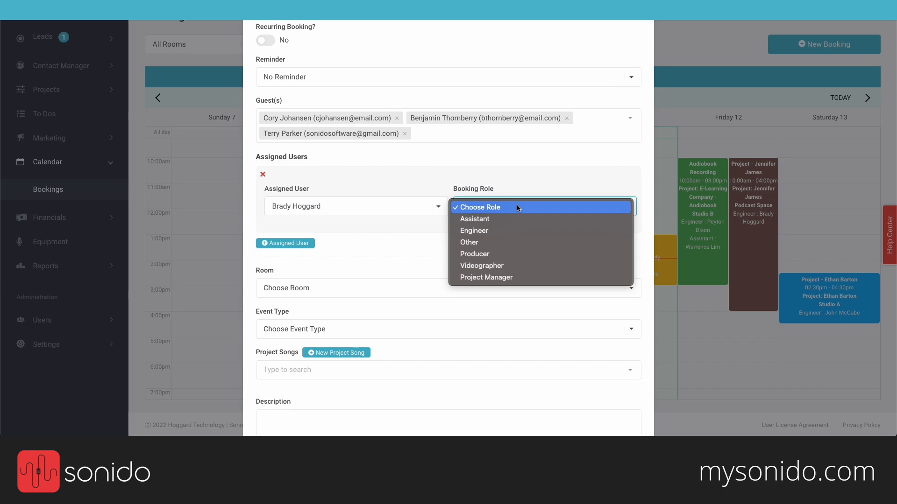
pyautogui.click(508, 229)
pyautogui.click(286, 242)
pyautogui.click(313, 280)
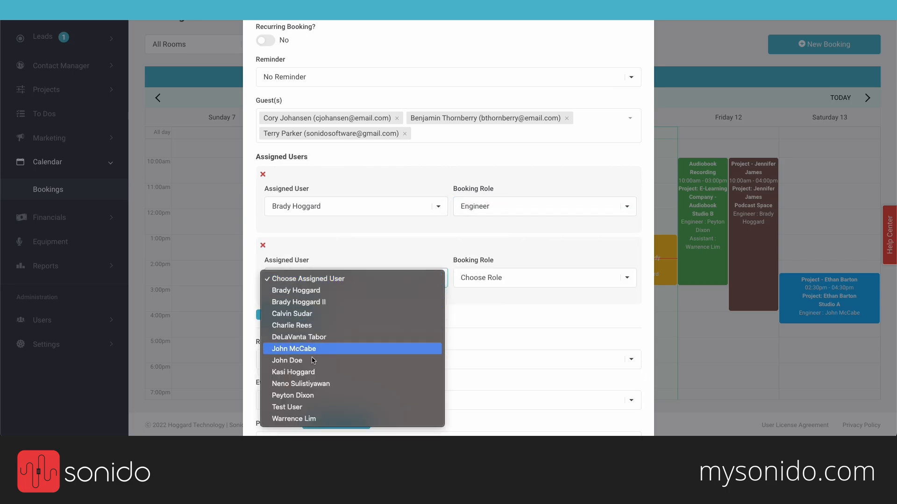
pyautogui.click(292, 395)
pyautogui.click(468, 278)
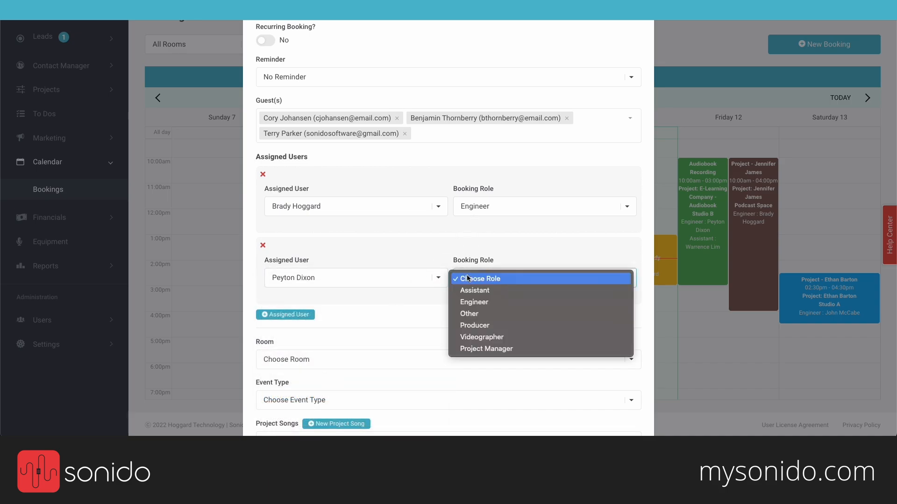
pyautogui.click(494, 292)
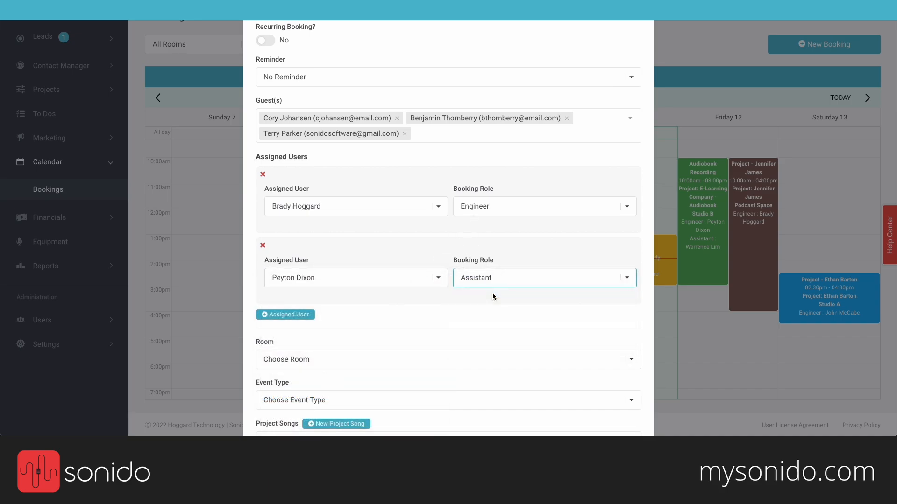
# Step: Set the room to Studio C and the event type to Recording
pyautogui.scroll(-3, 461, 317)
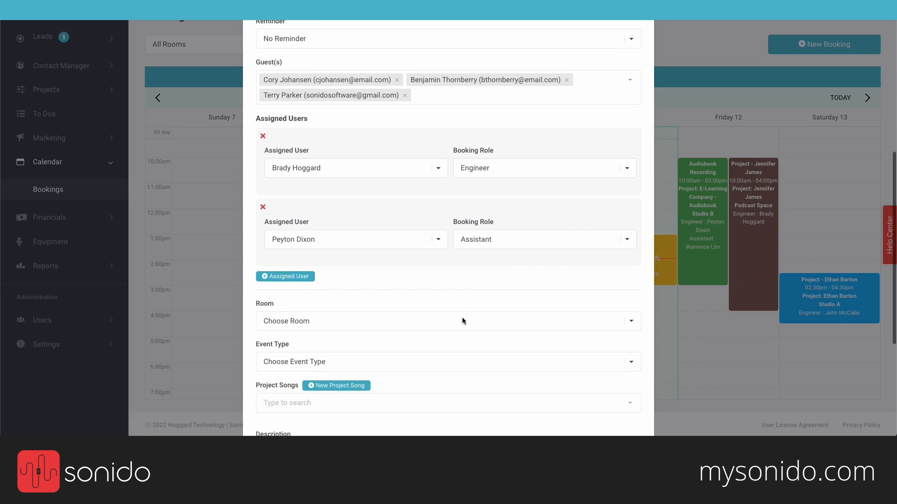
pyautogui.scroll(-1, 461, 317)
pyautogui.click(346, 200)
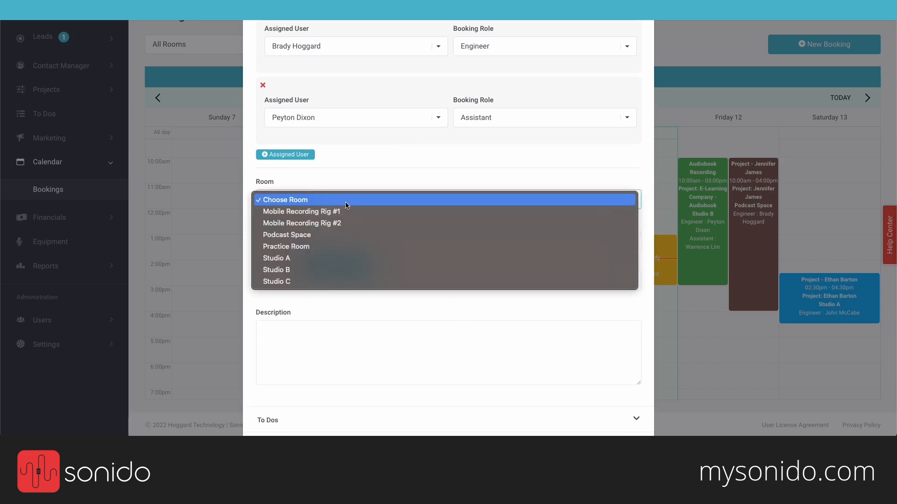
pyautogui.click(329, 278)
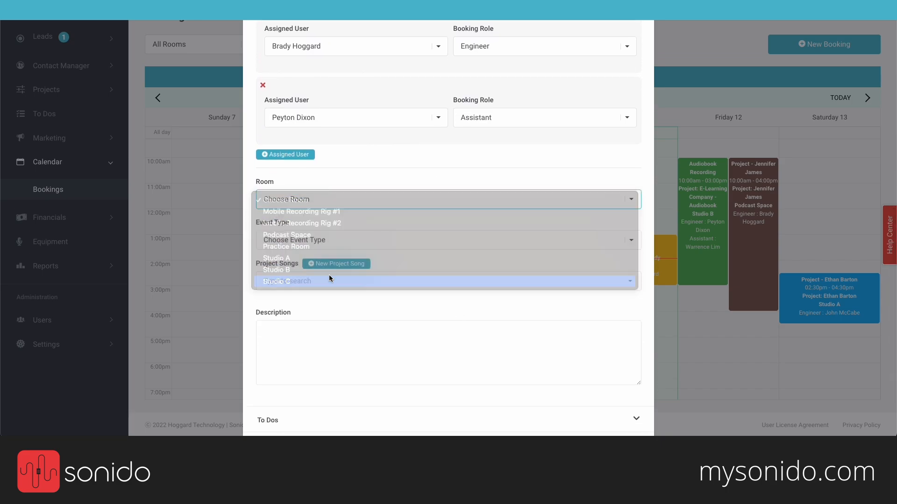
pyautogui.click(337, 240)
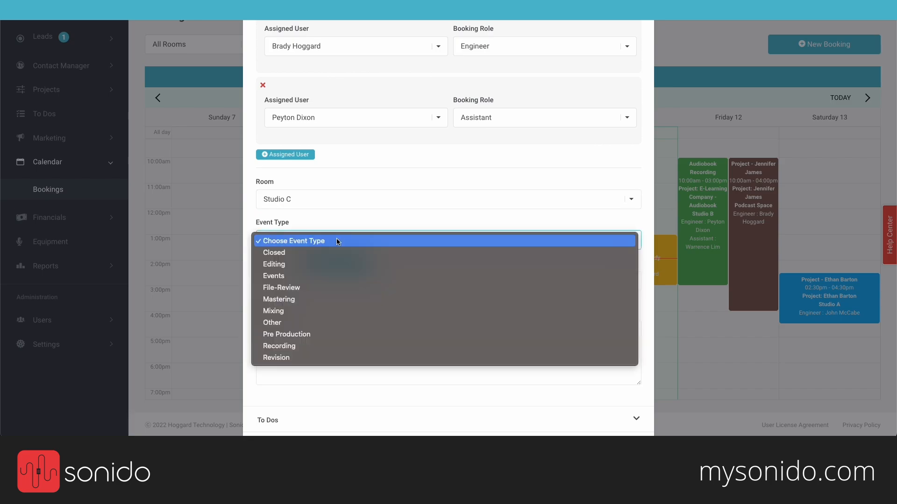
pyautogui.click(308, 344)
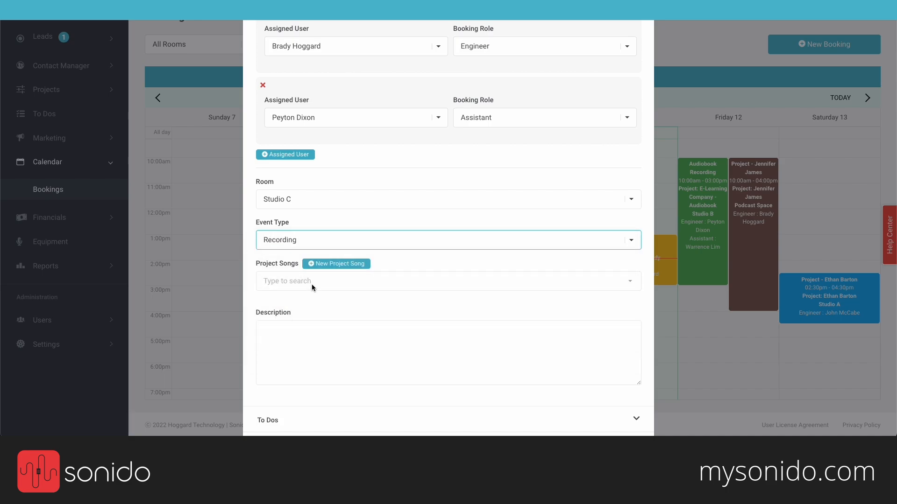
pyautogui.click(312, 283)
pyautogui.click(304, 304)
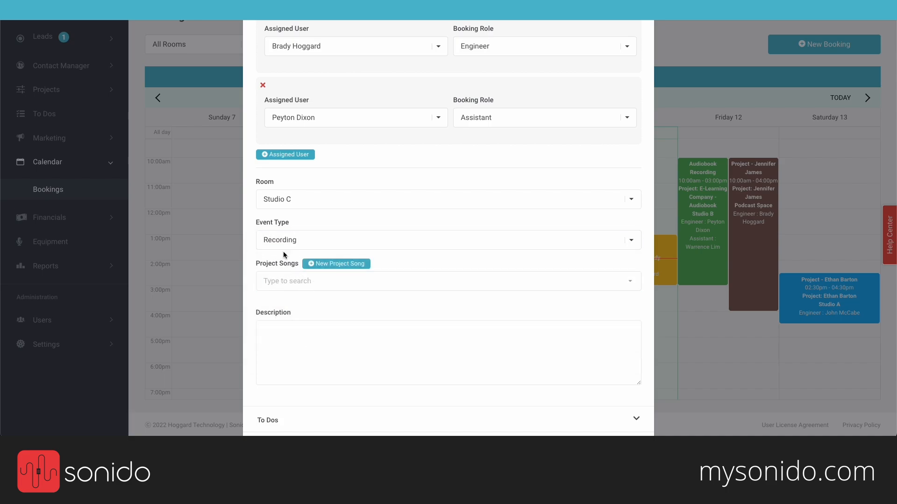
# Step: Create project song 'Moonshine' in key Db, meter 4/4, tempo 88bpm
pyautogui.click(337, 264)
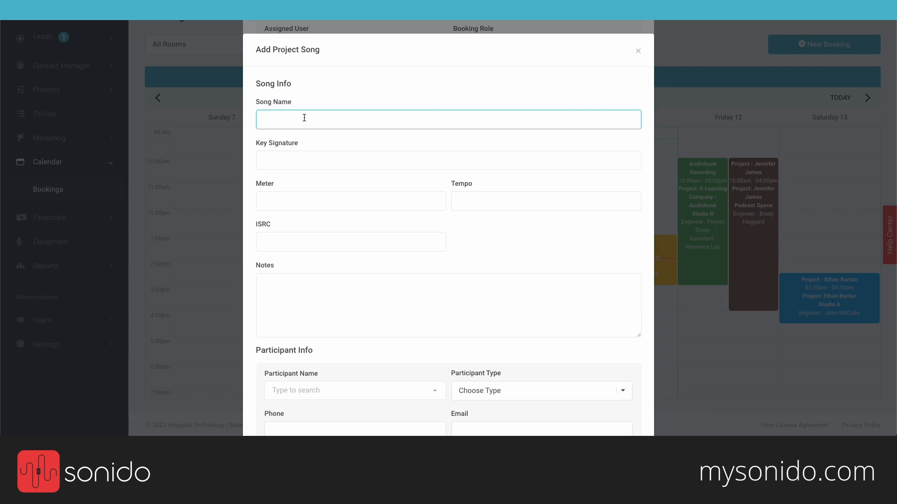
pyautogui.write('Moonshine')
pyautogui.click(292, 158)
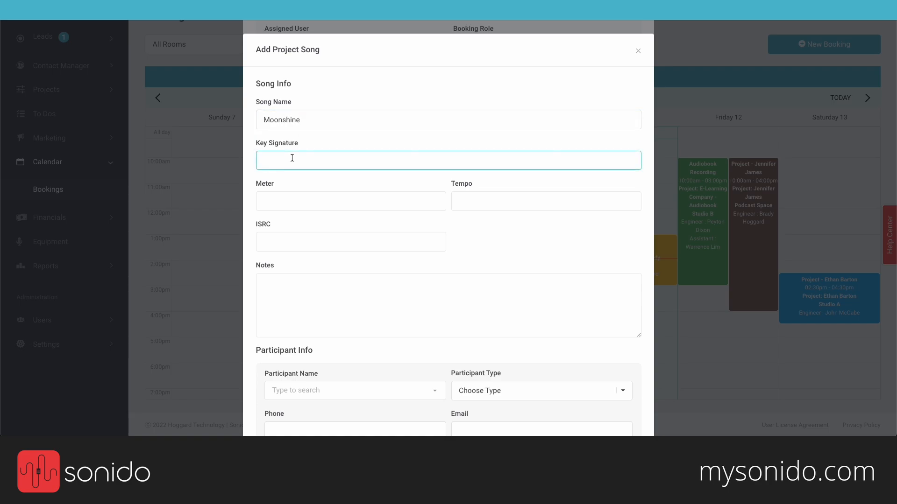
pyautogui.write('Db')
pyautogui.press('Tab')
pyautogui.write('4/4')
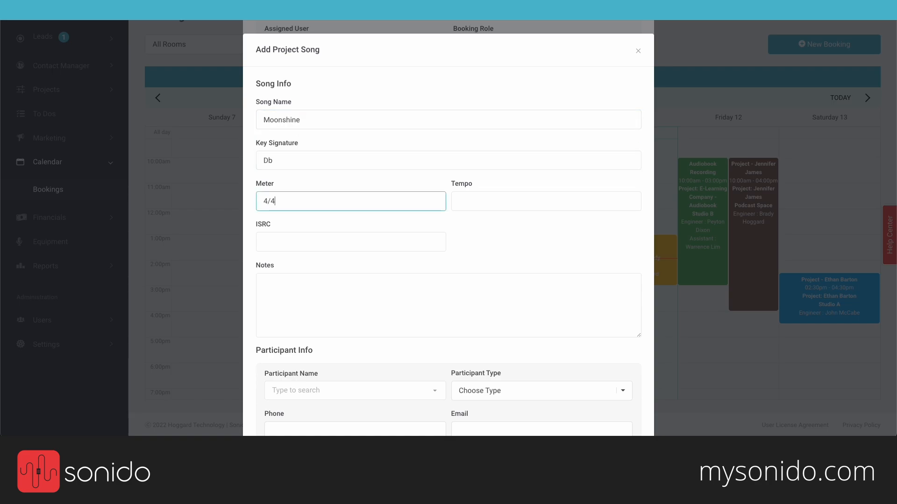
pyautogui.press('Tab')
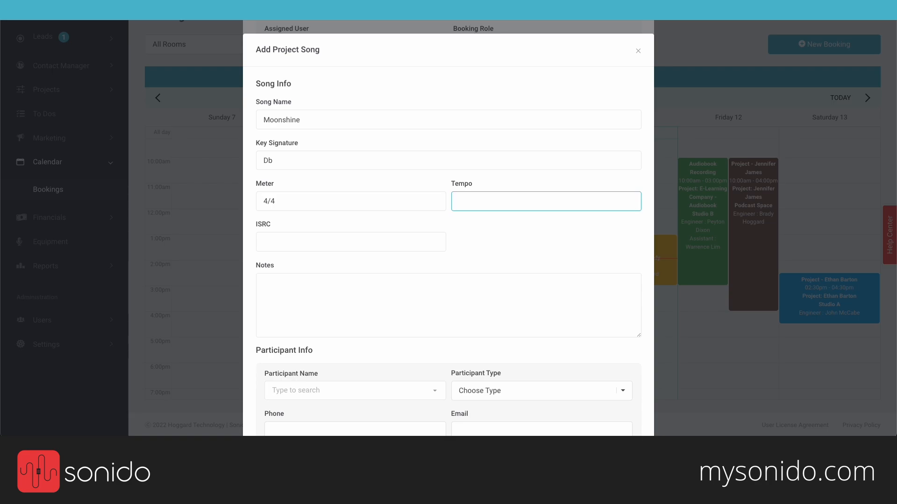
pyautogui.write('88bpm')
pyautogui.moveTo(255, 225); pyautogui.dragTo(275, 224)
pyautogui.click(276, 241)
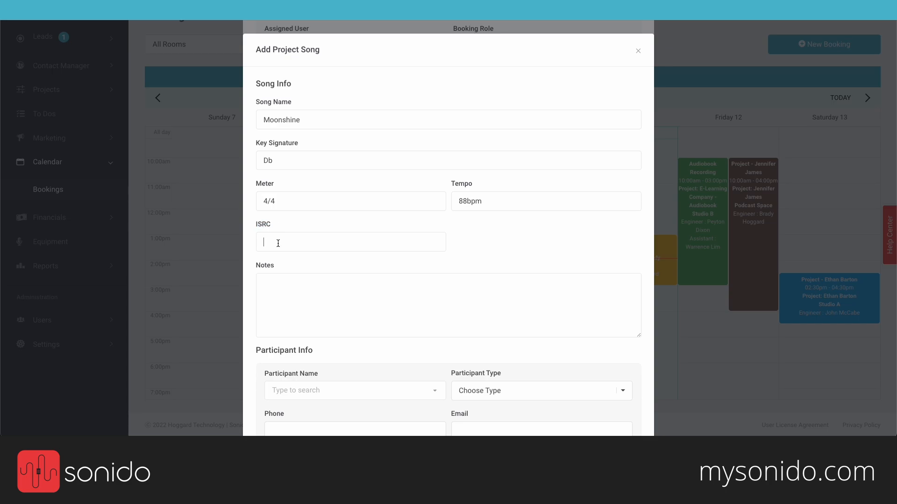
pyautogui.click(314, 310)
pyautogui.scroll(-2, 314, 310)
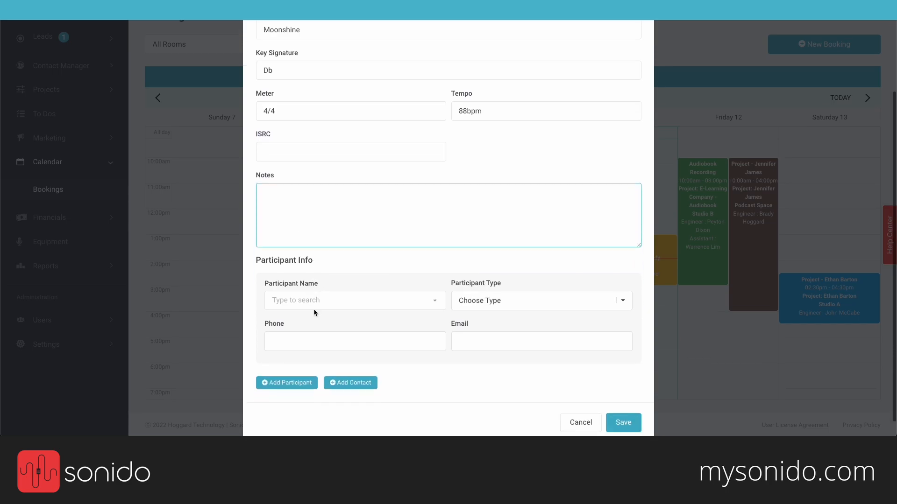
pyautogui.scroll(-1, 330, 268)
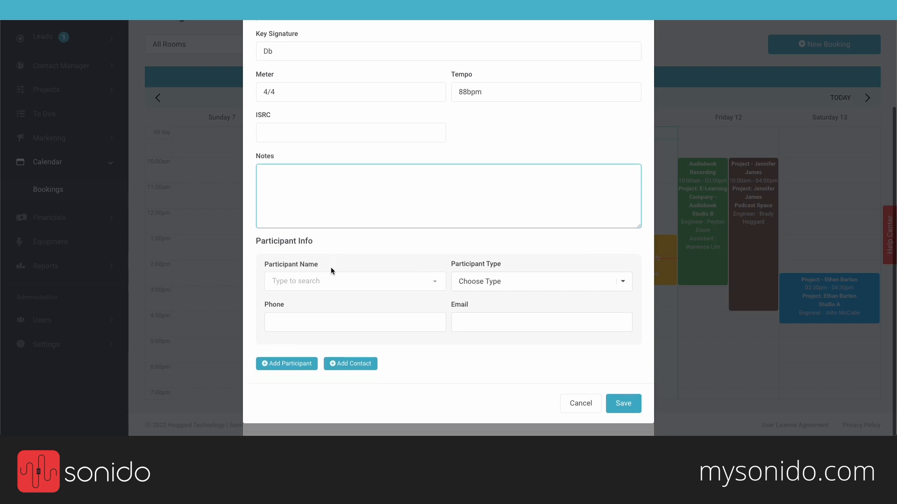
# Step: Add the client as the song's first participant, type Songwriter Lyrics
pyautogui.click(354, 284)
pyautogui.write('cory')
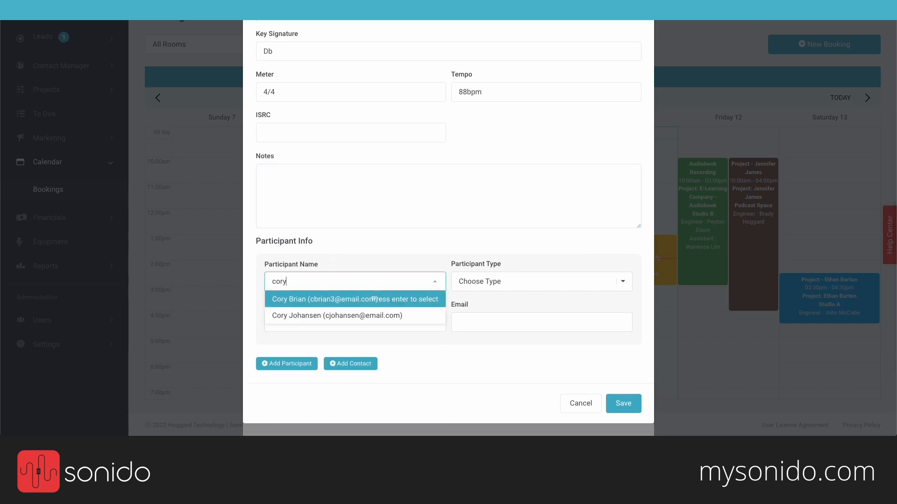
pyautogui.click(323, 317)
pyautogui.click(482, 287)
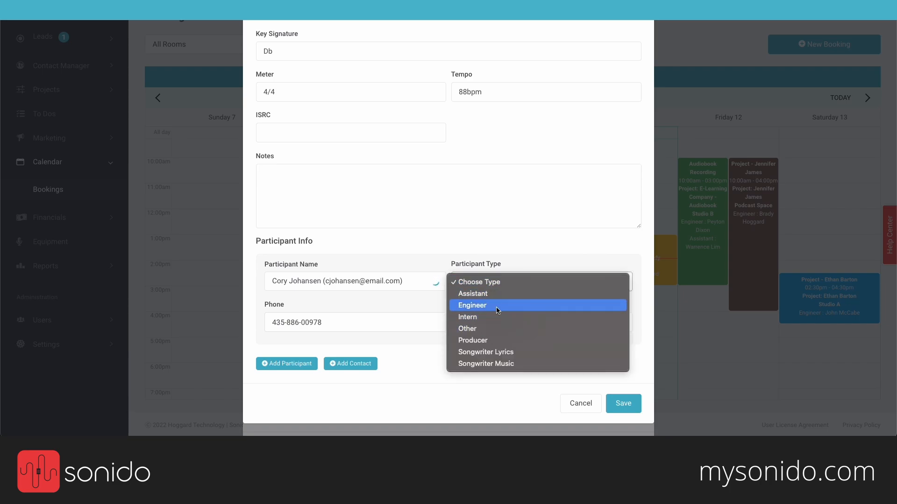
pyautogui.click(496, 353)
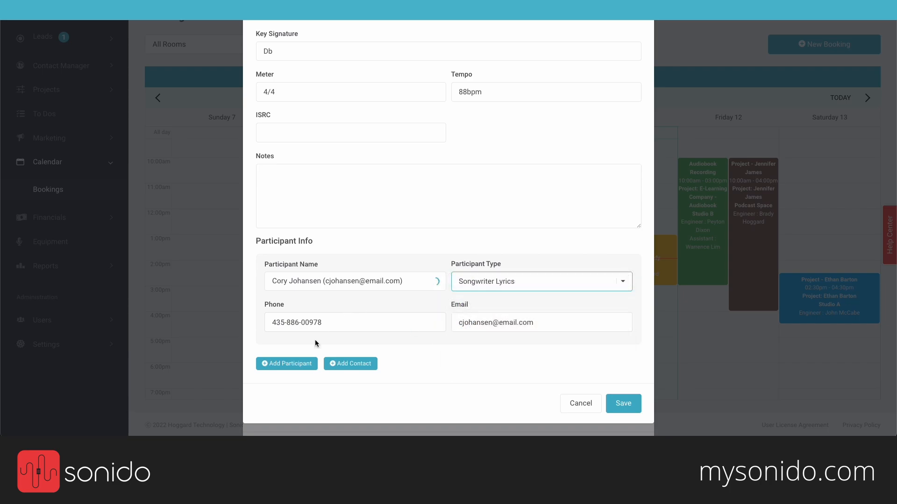
# Step: Add a second participant as Songwriter Music and save the song
pyautogui.click(304, 364)
pyautogui.scroll(-3, 340, 358)
pyautogui.click(335, 321)
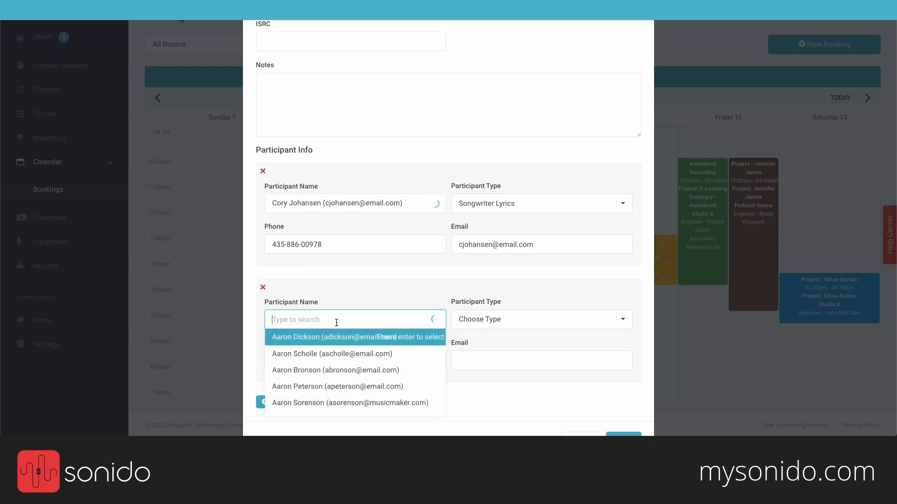
pyautogui.scroll(-5, 324, 362)
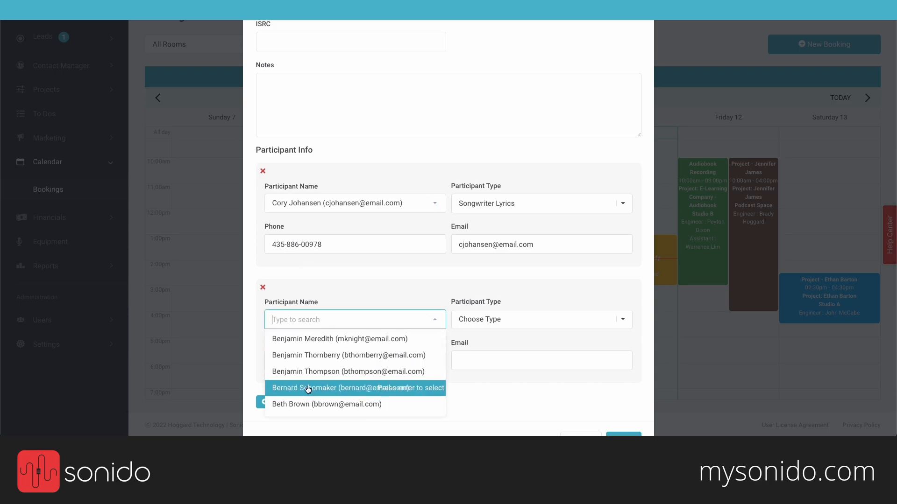
pyautogui.click(308, 372)
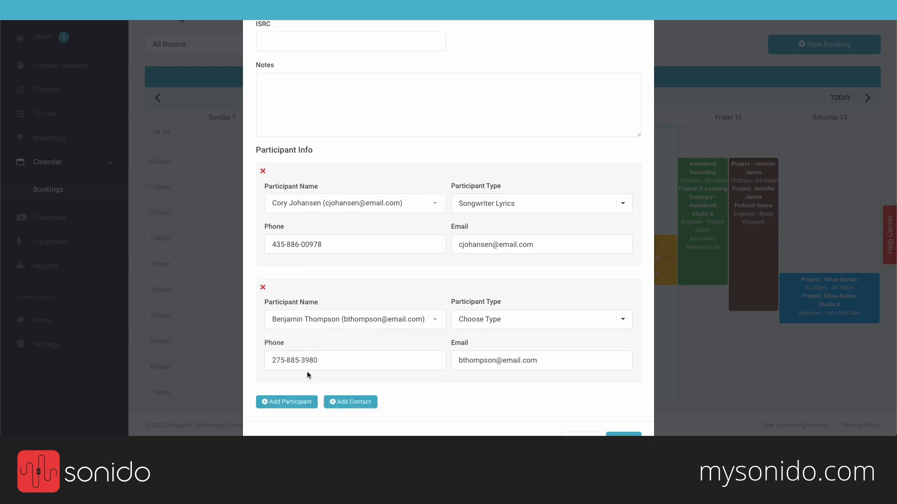
pyautogui.click(502, 320)
pyautogui.click(485, 401)
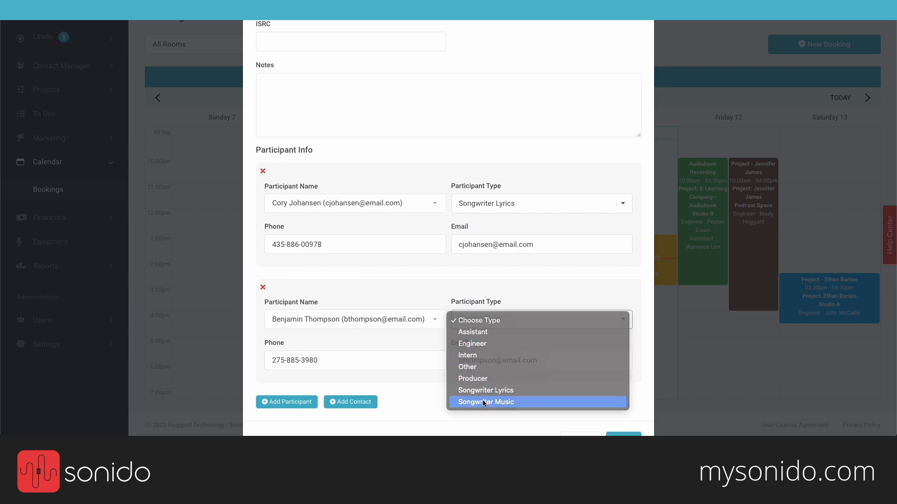
pyautogui.click(511, 320)
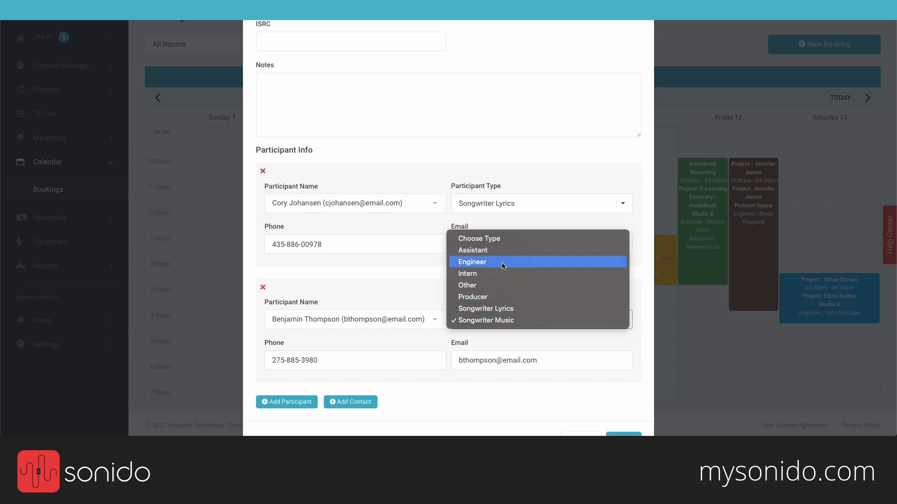
pyautogui.click(408, 275)
pyautogui.scroll(-1, 469, 398)
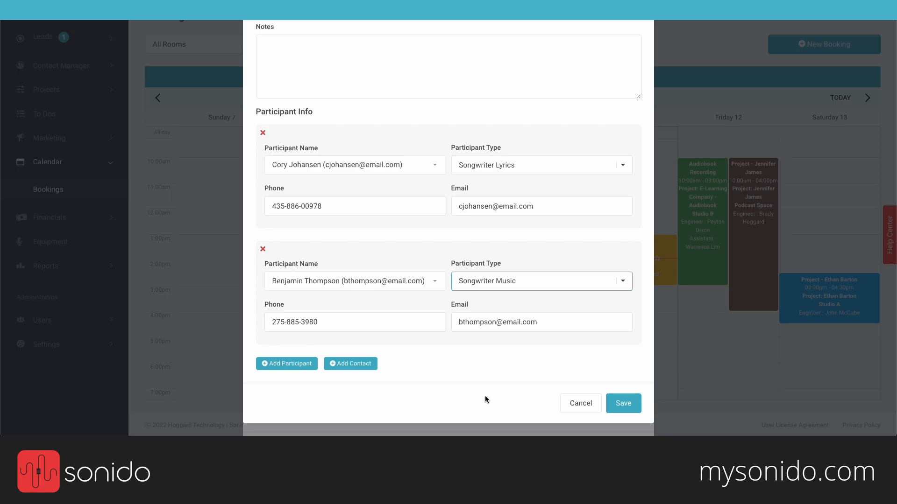
pyautogui.click(622, 403)
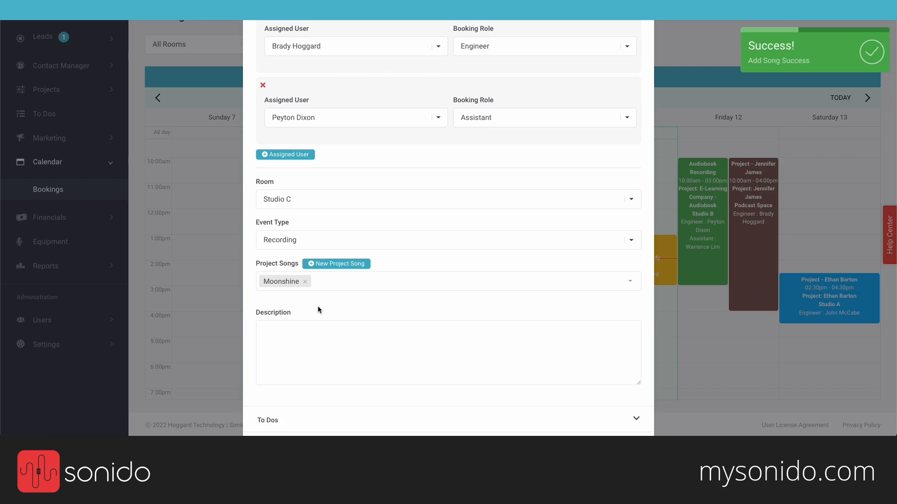
# Step: Enter the description 'Tracking vocals on the song "Moonshine".'
pyautogui.click(305, 327)
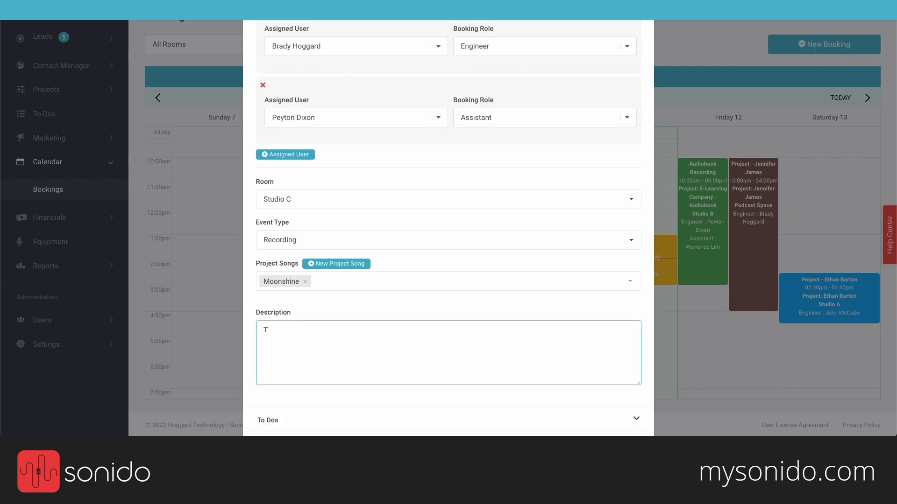
pyautogui.write('Tracking vocals on the song "Moonshine".')
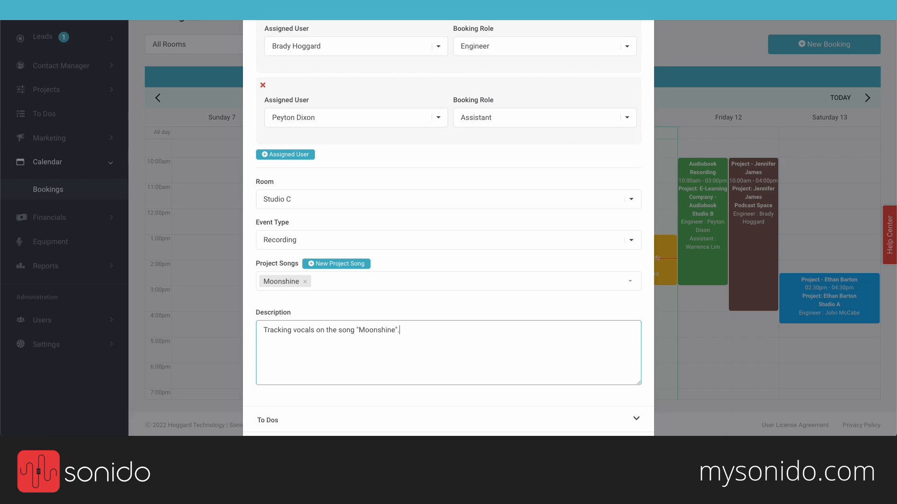
pyautogui.scroll(-2, 448, 233)
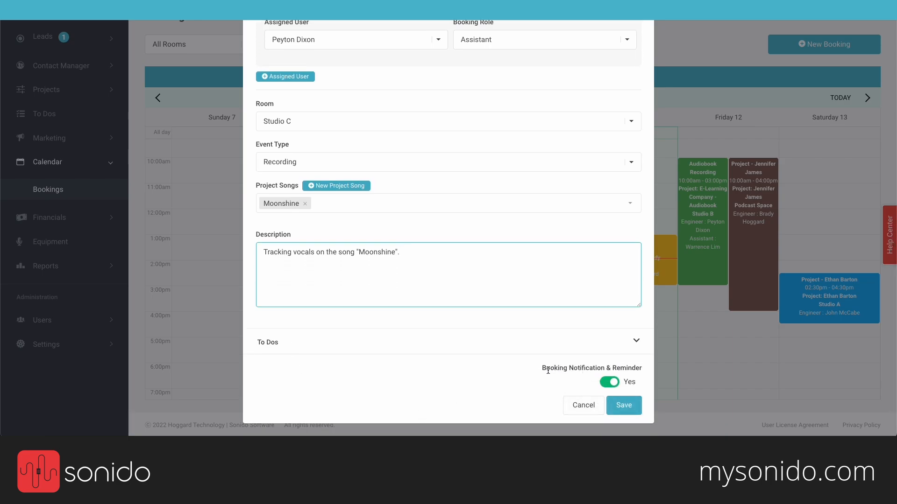
# Step: Leave Booking Notification & Reminder on Yes and save the booking
pyautogui.moveTo(541, 368); pyautogui.dragTo(647, 368)
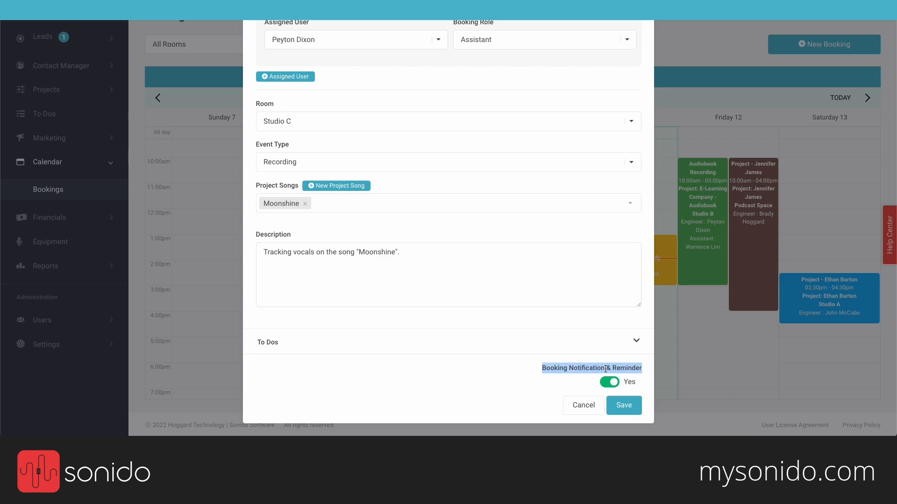
pyautogui.click(574, 380)
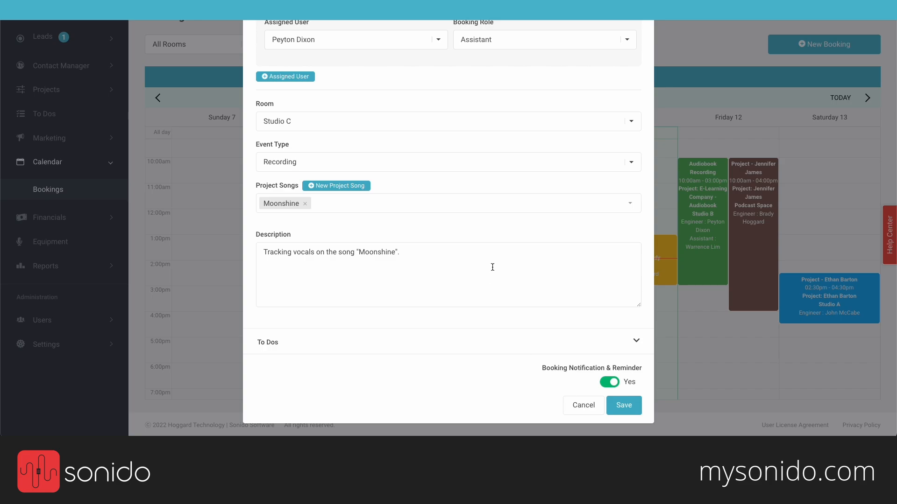
pyautogui.scroll(5, 492, 266)
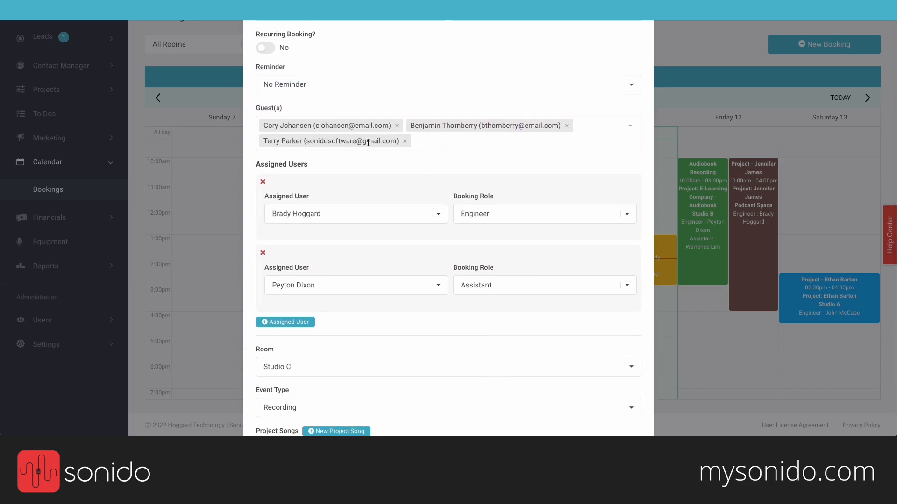
pyautogui.scroll(-5, 418, 162)
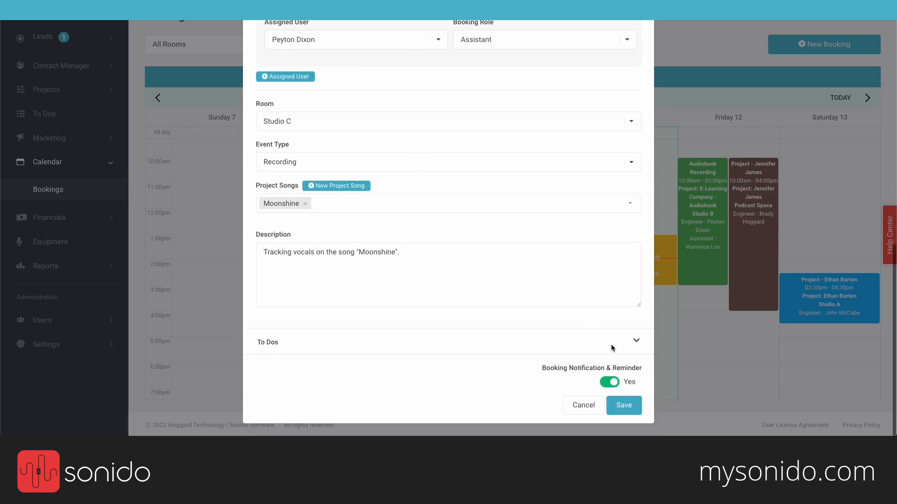
pyautogui.moveTo(613, 368); pyautogui.dragTo(646, 368)
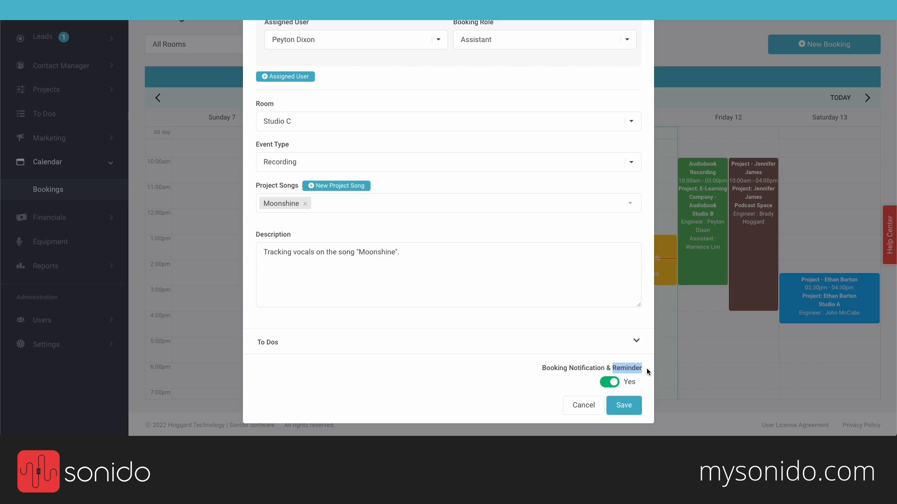
pyautogui.click(609, 361)
pyautogui.click(626, 408)
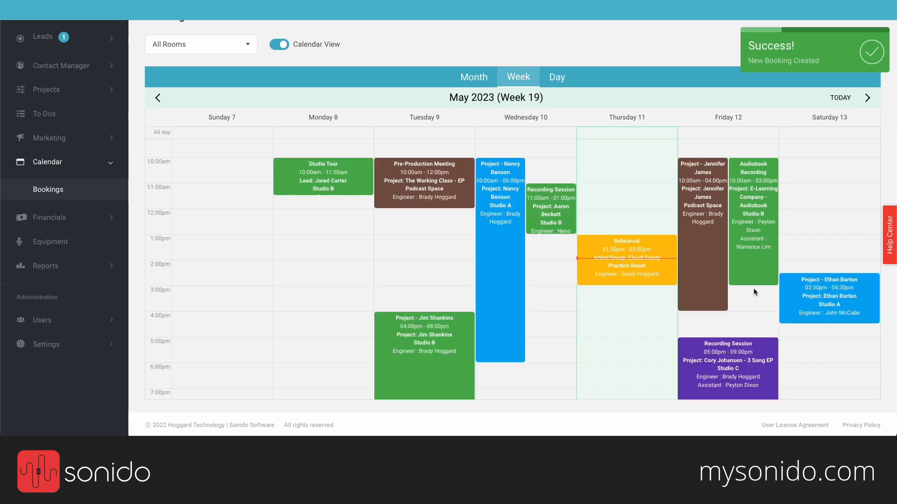
# Step: Check the Friday 5–9pm Studio C session on the week calendar, then view the Gmail inbox
pyautogui.scroll(-2, 747, 294)
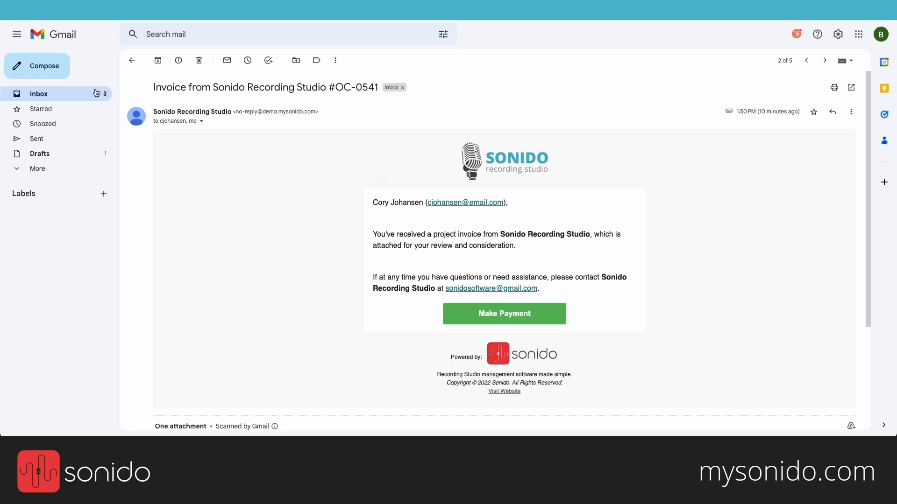
pyautogui.click(86, 93)
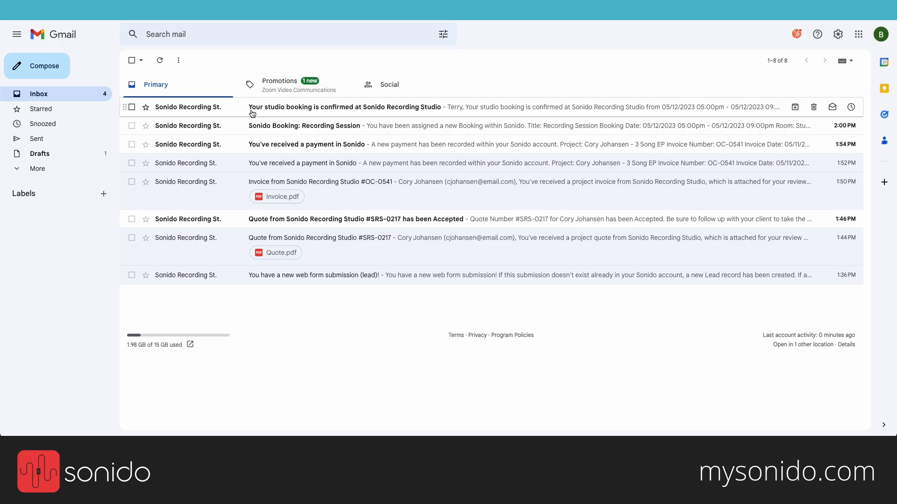
# Step: Review the 'Your studio booking is confirmed' email's studio, date and time, room and description
pyautogui.click(276, 110)
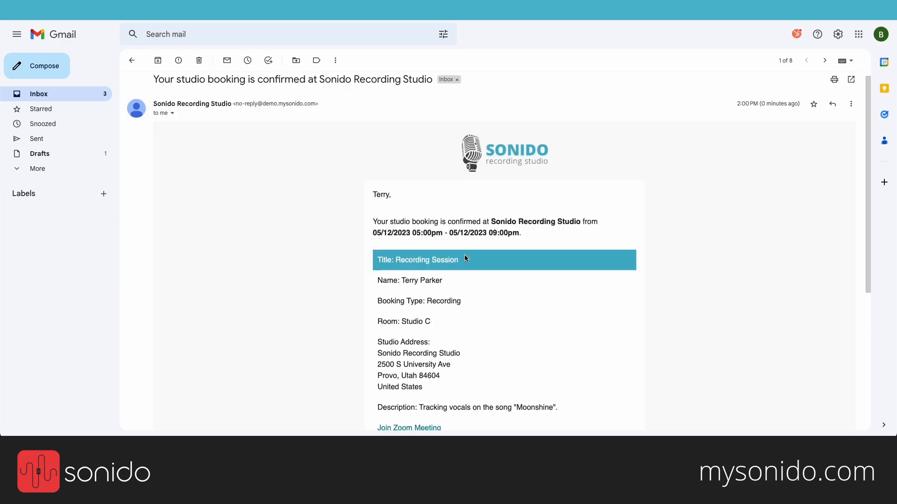
pyautogui.scroll(-2, 466, 258)
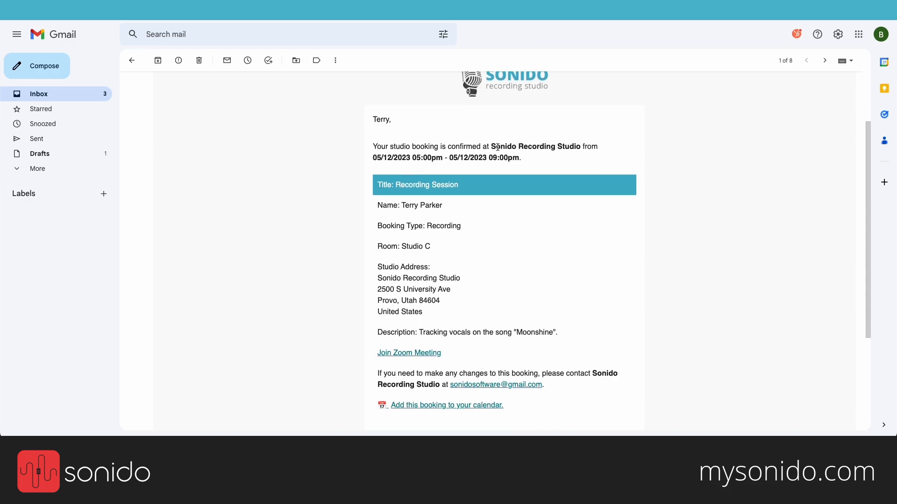
pyautogui.moveTo(498, 148); pyautogui.dragTo(584, 147)
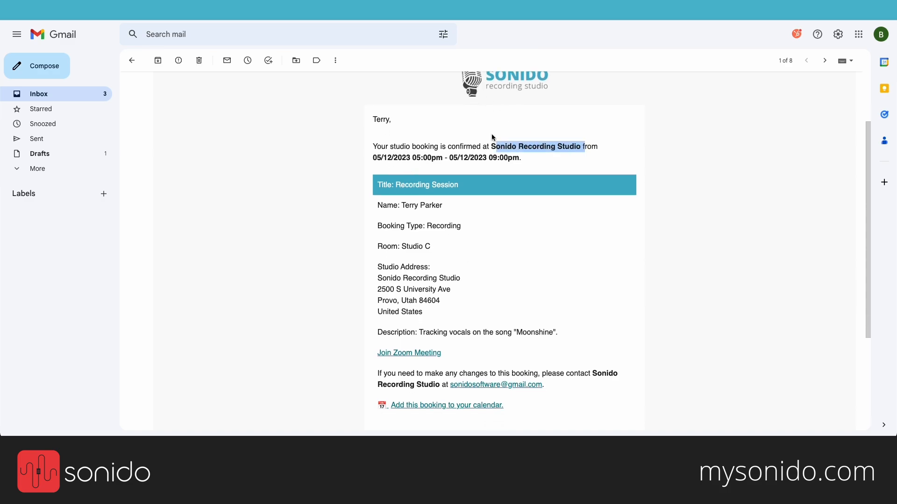
pyautogui.moveTo(373, 158); pyautogui.dragTo(537, 162)
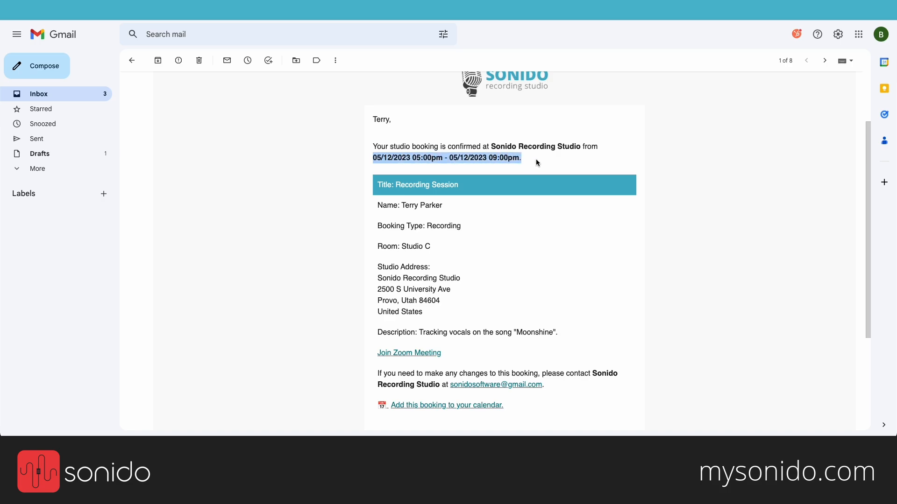
pyautogui.click(381, 188)
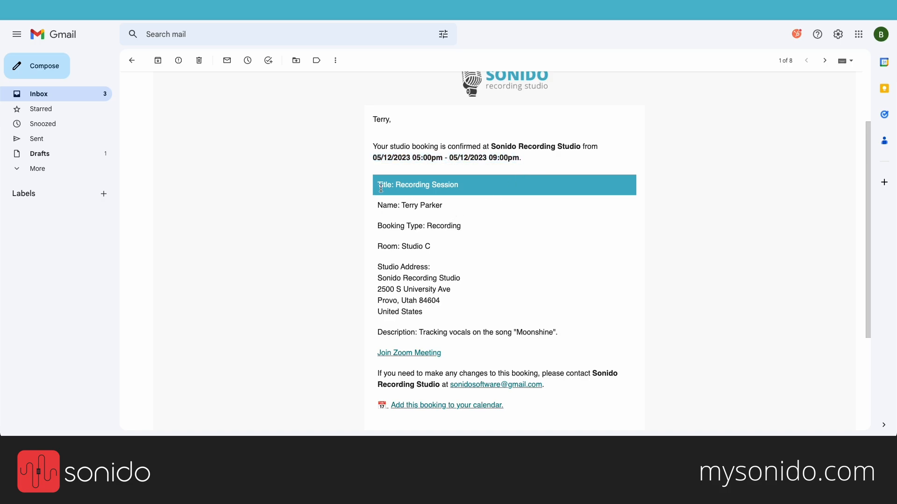
pyautogui.moveTo(381, 188); pyautogui.dragTo(448, 312)
pyautogui.click(419, 242)
pyautogui.scroll(-3, 448, 312)
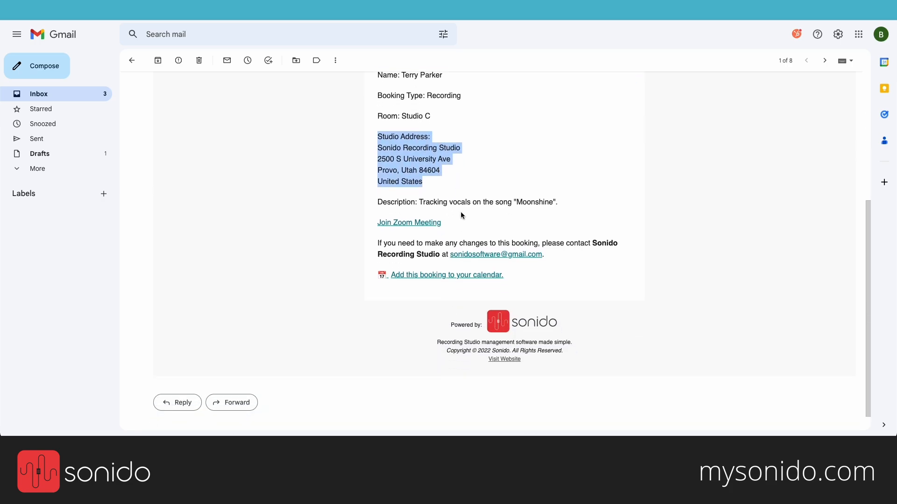
pyautogui.tripleClick(464, 204)
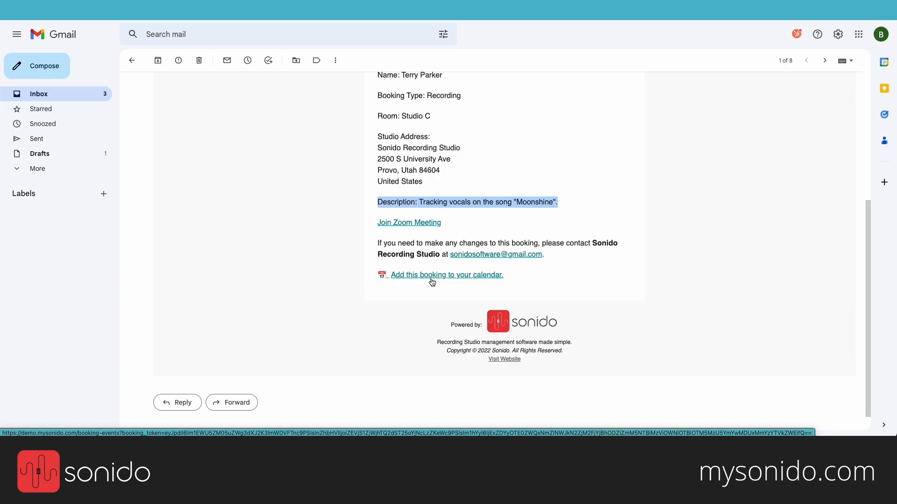
pyautogui.click(321, 207)
pyautogui.scroll(4, 320, 207)
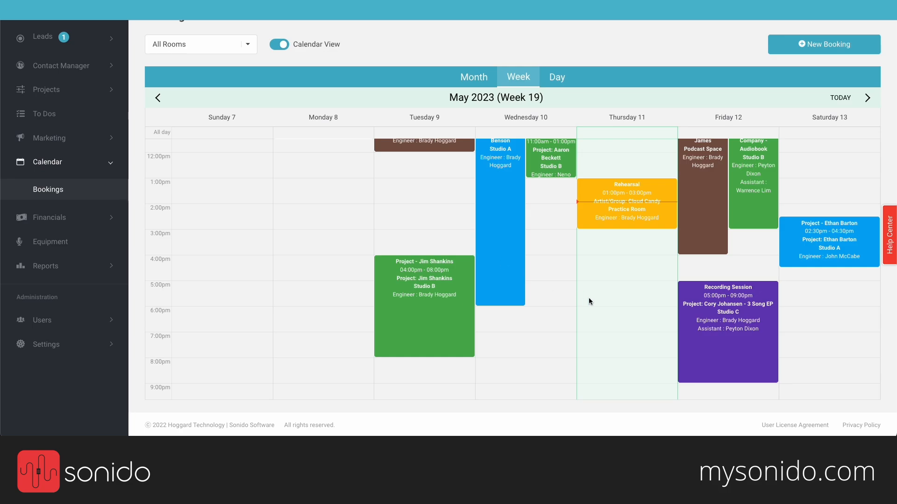
# Step: Scroll through the Week 19 bookings calendar to review the week's sessions
pyautogui.scroll(1, 559, 320)
pyautogui.scroll(-2, 559, 317)
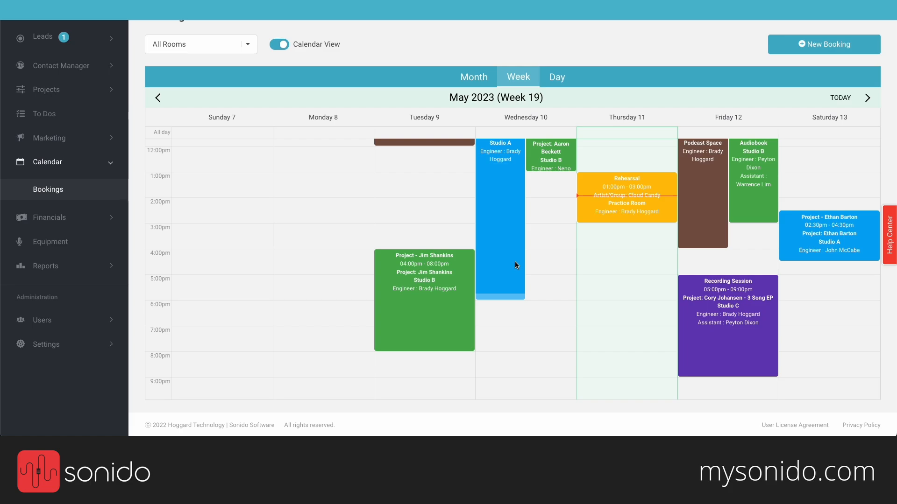
pyautogui.scroll(1, 438, 40)
pyautogui.scroll(-1, 438, 42)
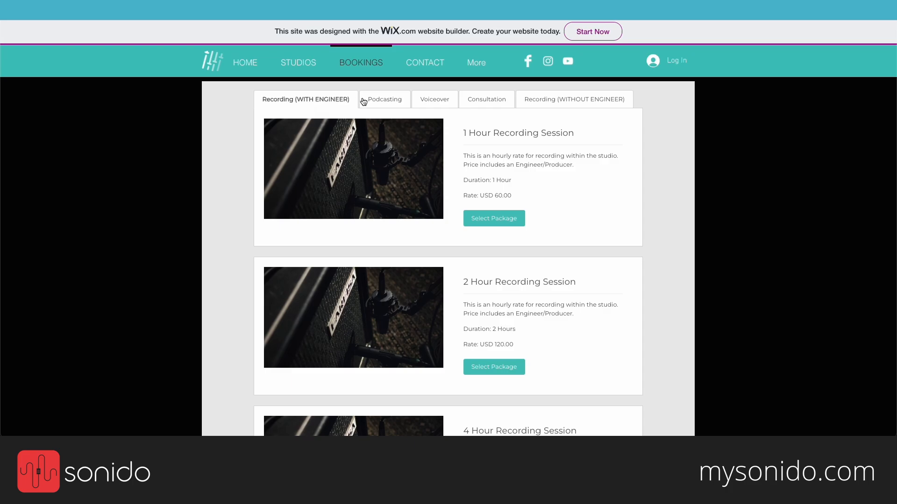
# Step: Browse the podcasting, voiceover, consultation and no-engineer recording package tabs on the Wix page
pyautogui.click(381, 106)
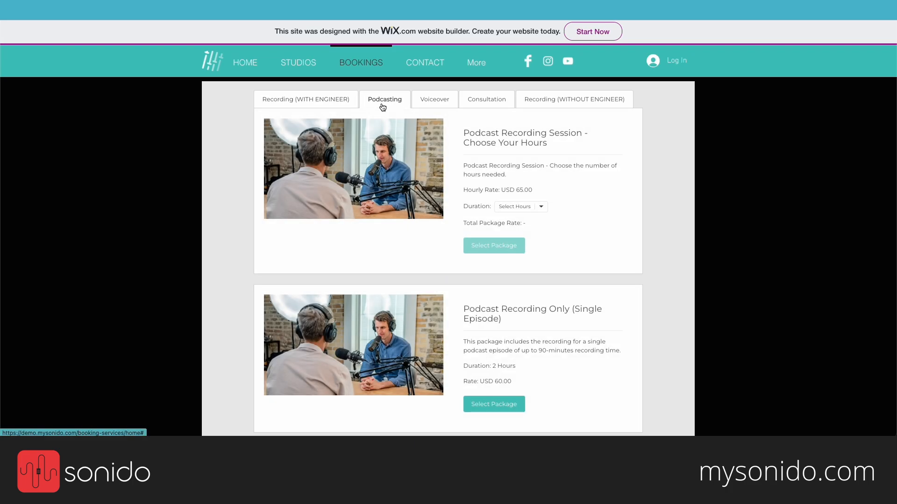
pyautogui.click(430, 110)
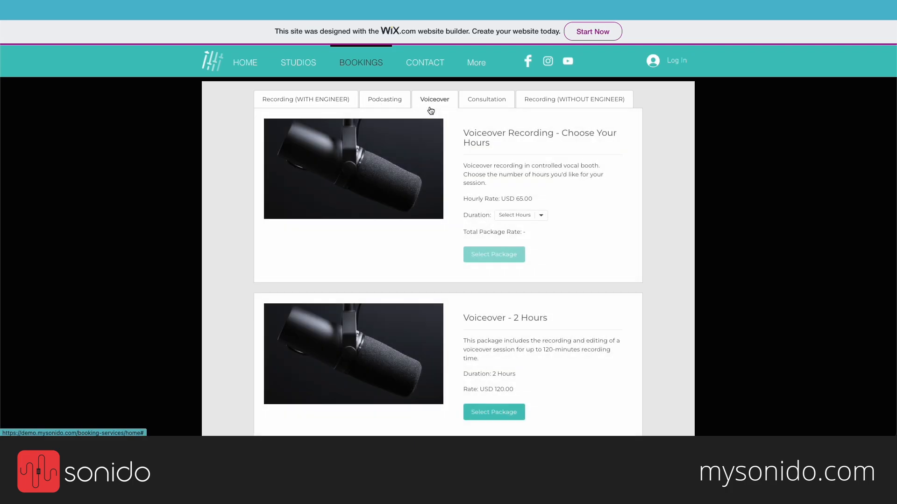
pyautogui.click(473, 107)
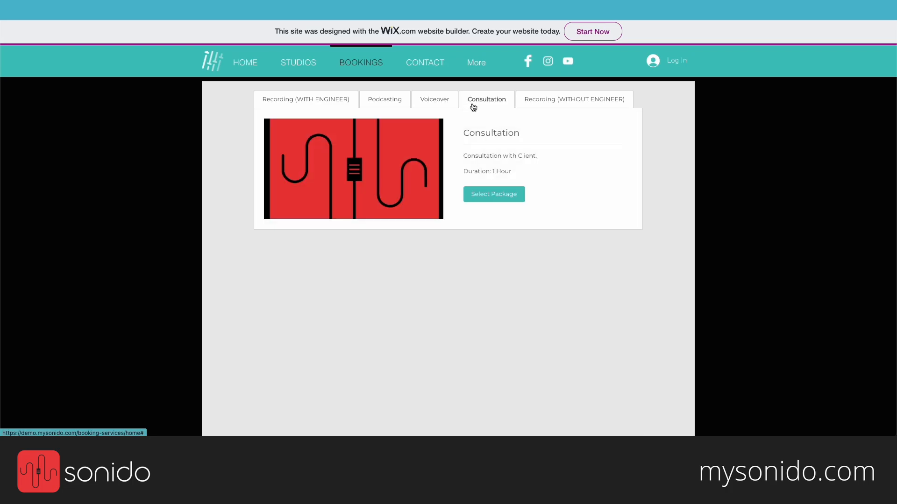
pyautogui.click(531, 107)
pyautogui.click(446, 103)
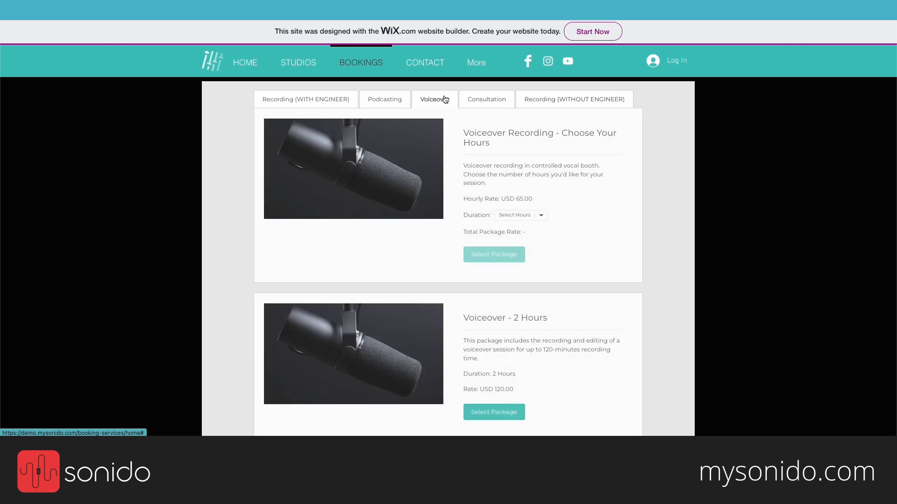
pyautogui.scroll(-3, 508, 259)
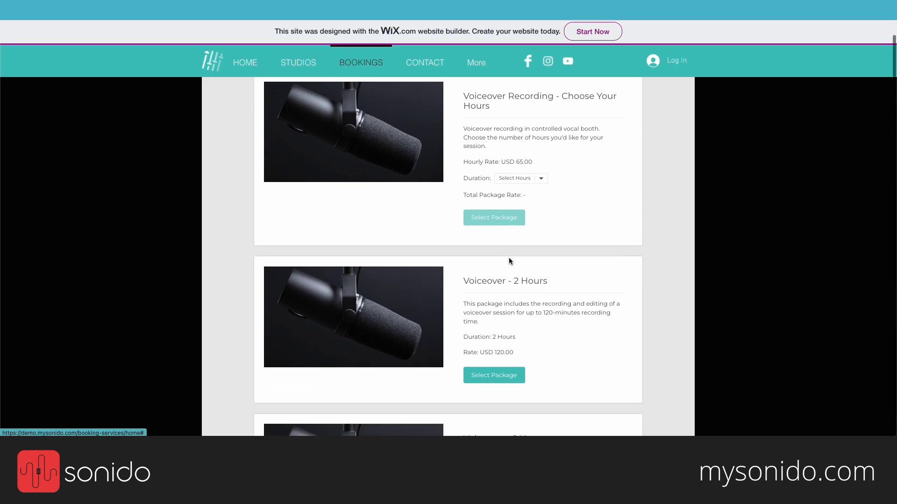
pyautogui.scroll(2, 508, 259)
pyautogui.scroll(1, 509, 260)
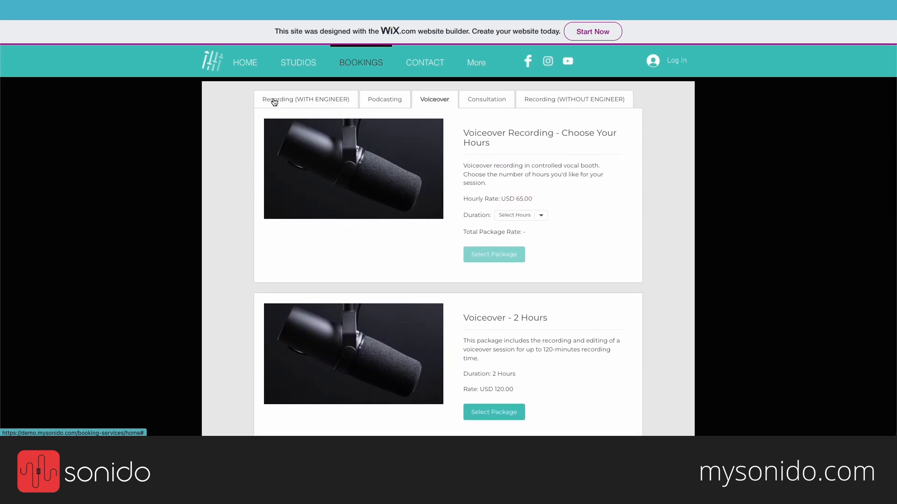
# Step: Show the Recording (WITH ENGINEER) packages and scroll to Recording Session - Choose Your Hours
pyautogui.click(312, 103)
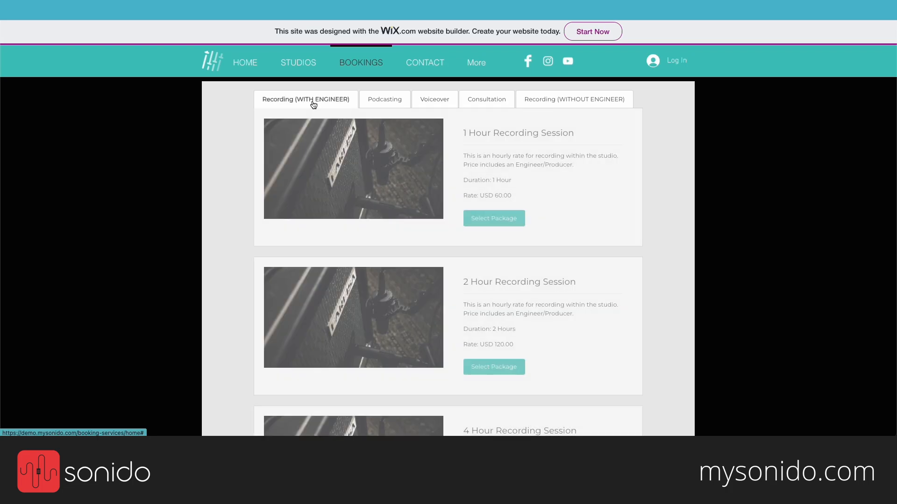
pyautogui.scroll(-1, 666, 205)
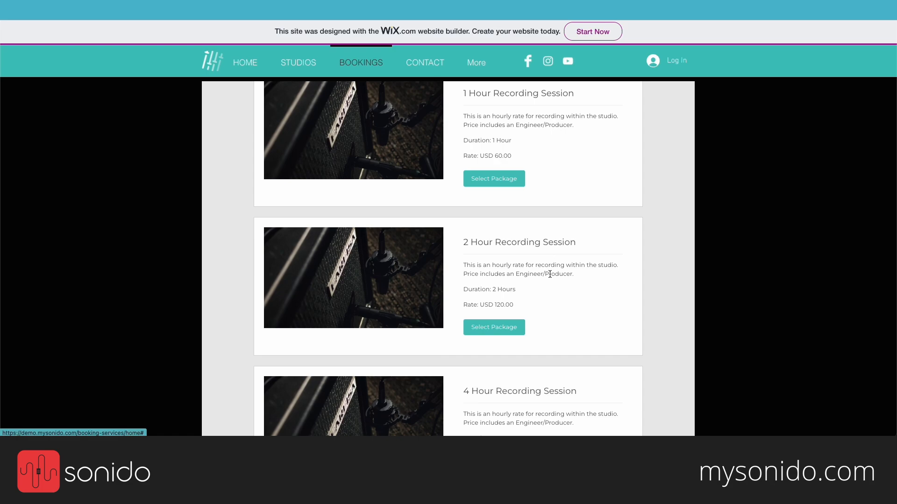
pyautogui.scroll(1, 550, 275)
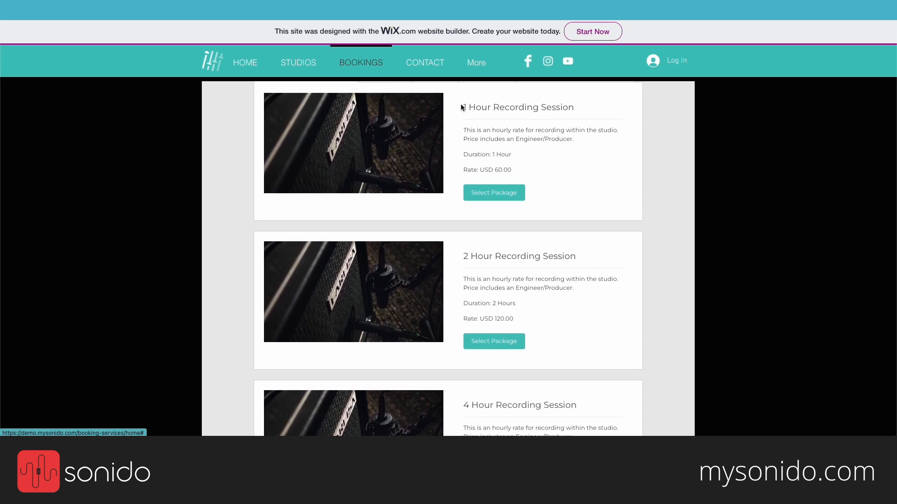
pyautogui.scroll(-1, 539, 310)
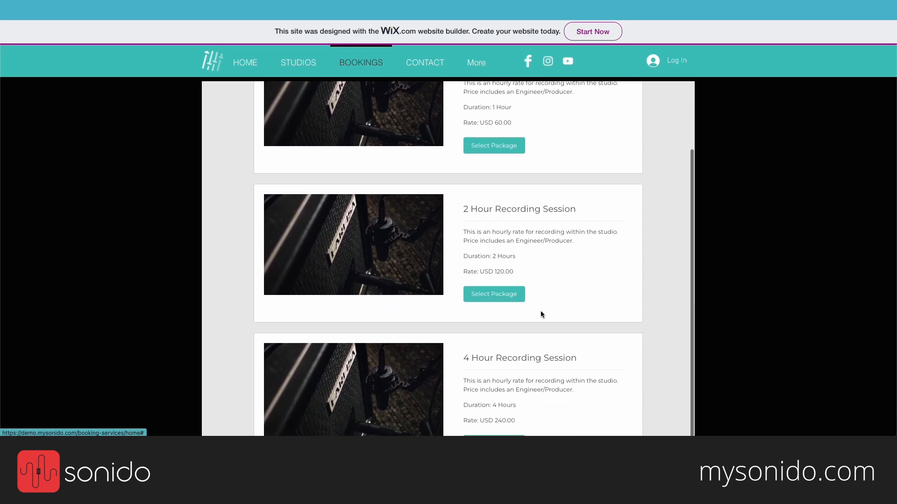
pyautogui.scroll(-6, 464, 346)
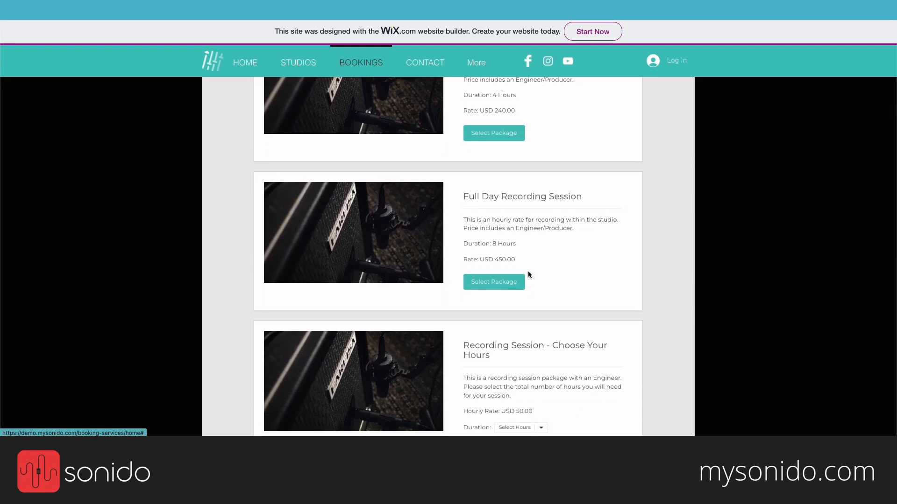
pyautogui.scroll(-5, 529, 274)
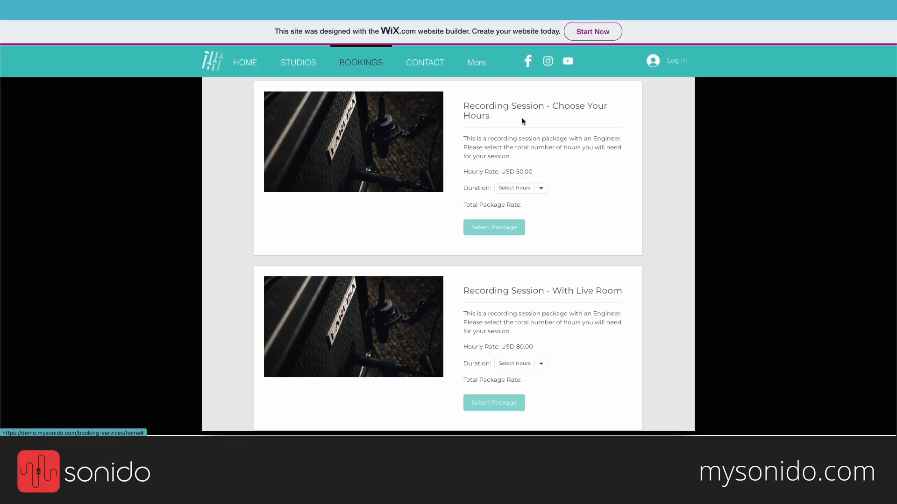
pyautogui.scroll(3, 521, 116)
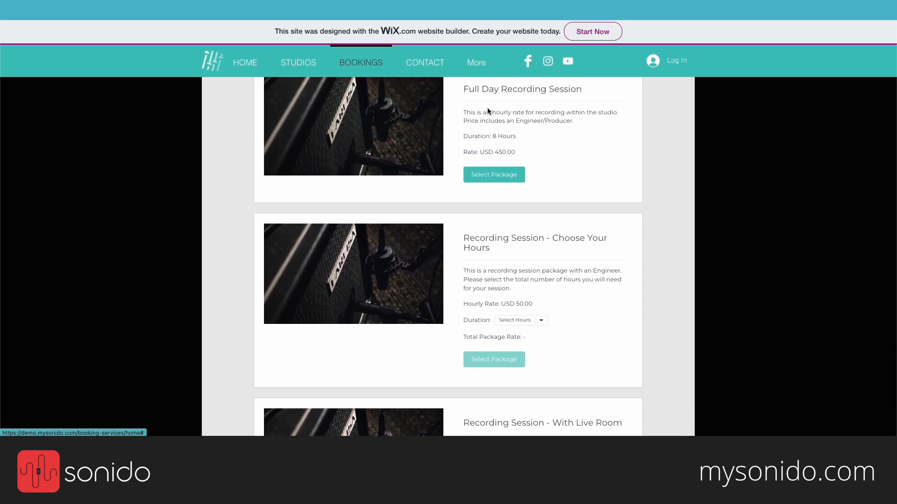
# Step: Choose 3 Hours for Choose Your Hours and highlight the USD 150.00 total package rate
pyautogui.click(534, 322)
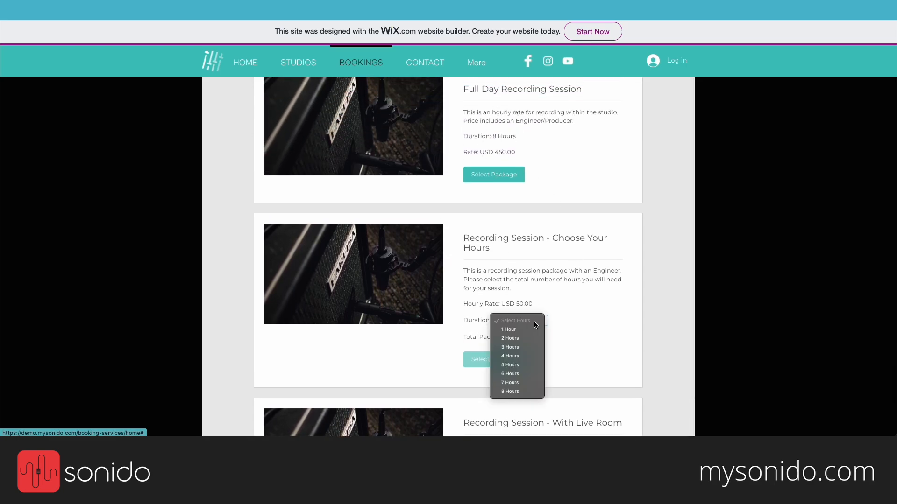
pyautogui.click(518, 347)
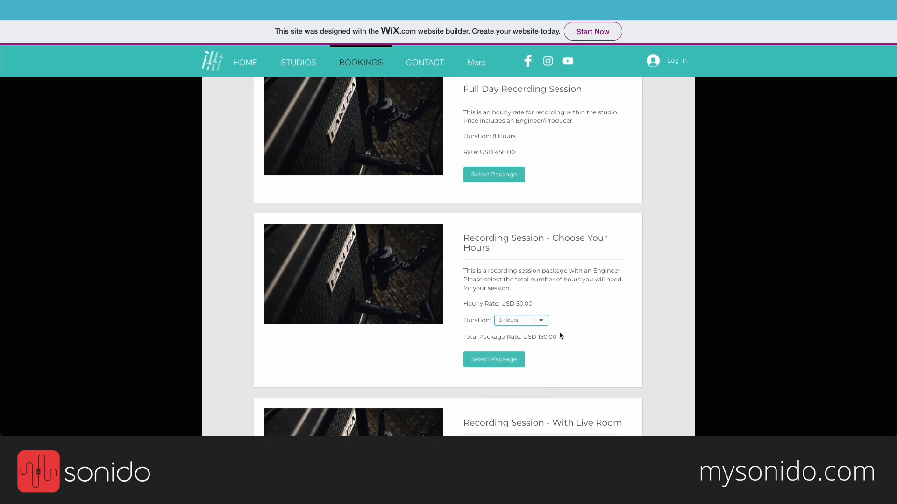
pyautogui.moveTo(553, 336); pyautogui.dragTo(455, 335)
pyautogui.moveTo(532, 304); pyautogui.dragTo(514, 304)
pyautogui.click(535, 333)
pyautogui.moveTo(465, 335); pyautogui.dragTo(534, 337)
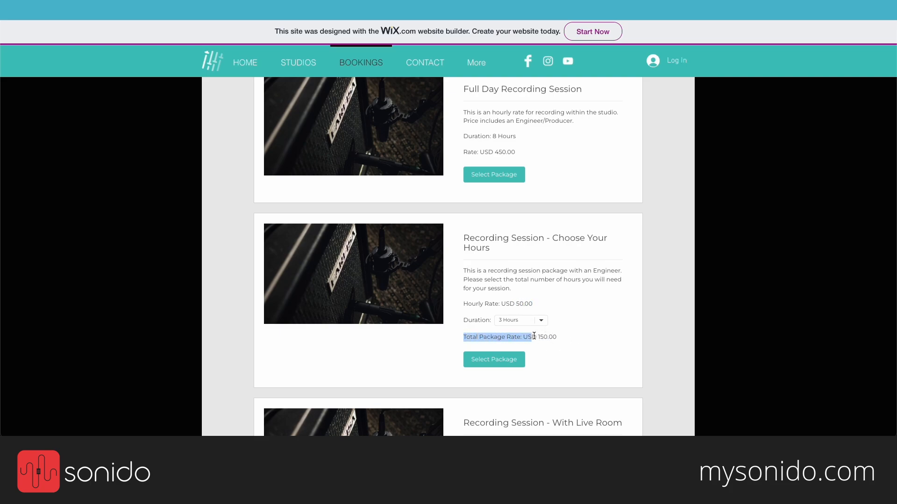
pyautogui.click(569, 337)
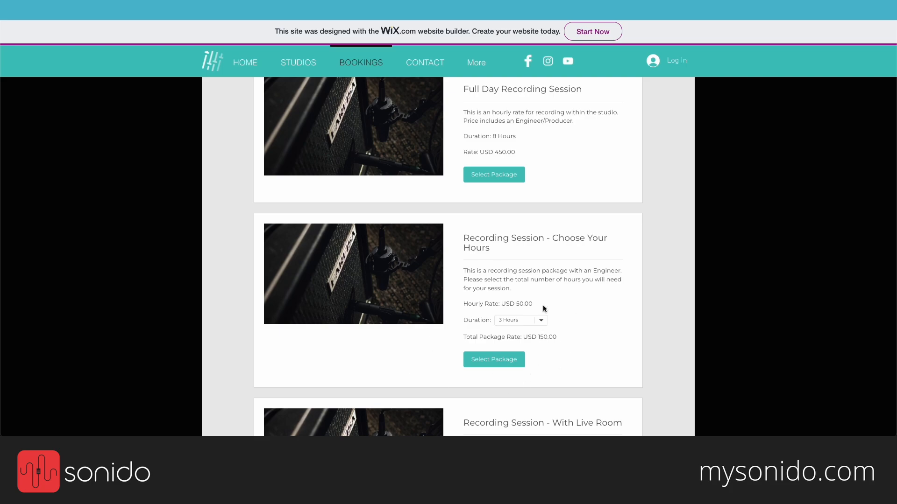
# Step: Select the 3-hour package and book May 17 at 09:00 PM with the Country and Blues engineer
pyautogui.click(504, 365)
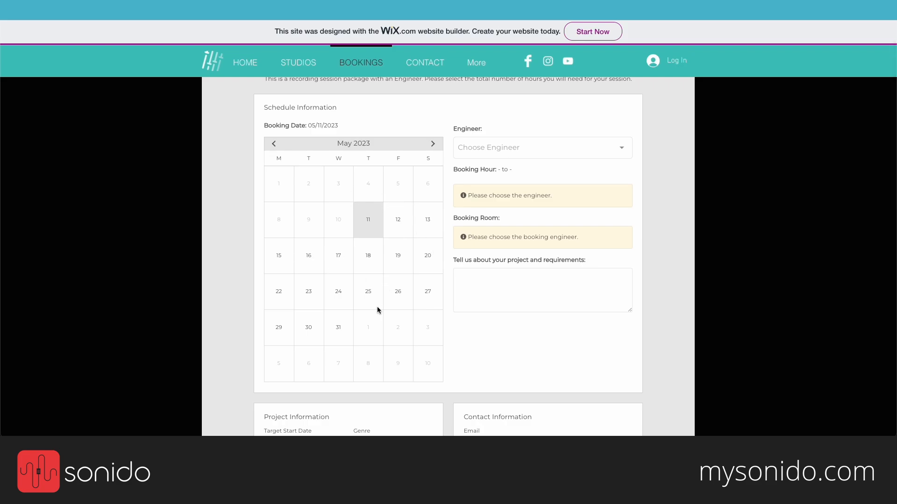
pyautogui.click(340, 261)
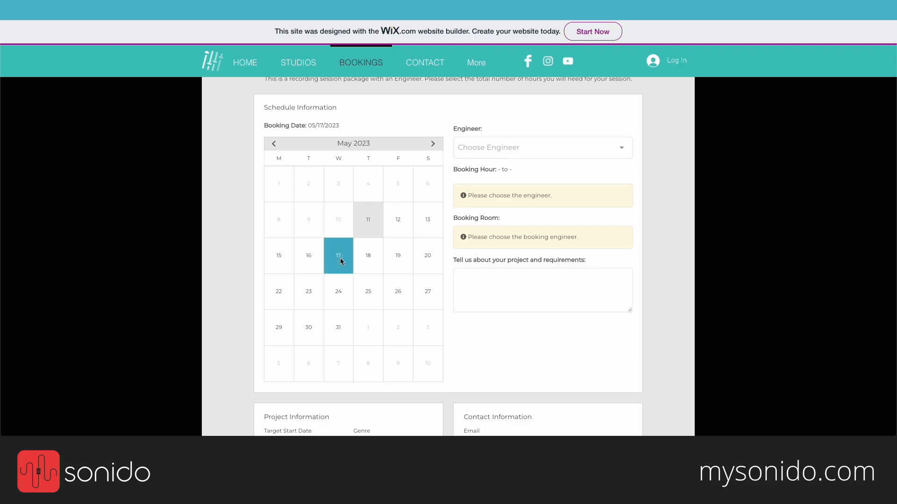
pyautogui.click(561, 147)
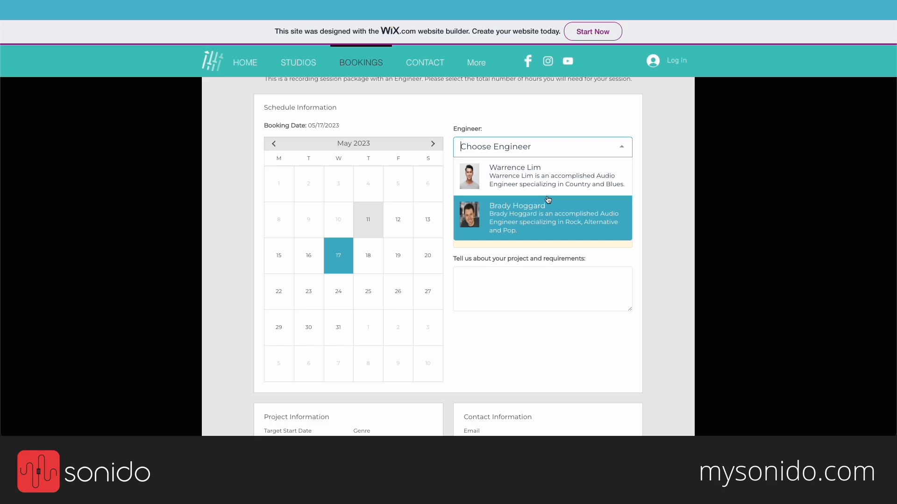
pyautogui.click(535, 184)
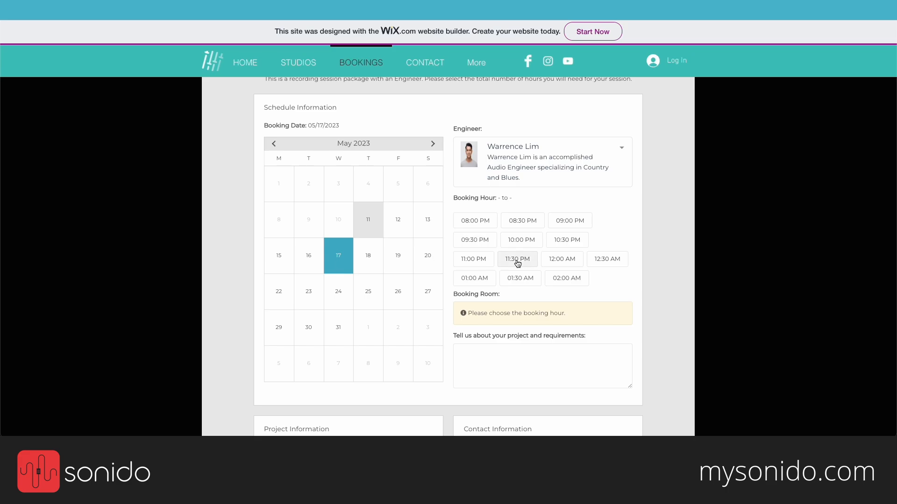
pyautogui.click(565, 225)
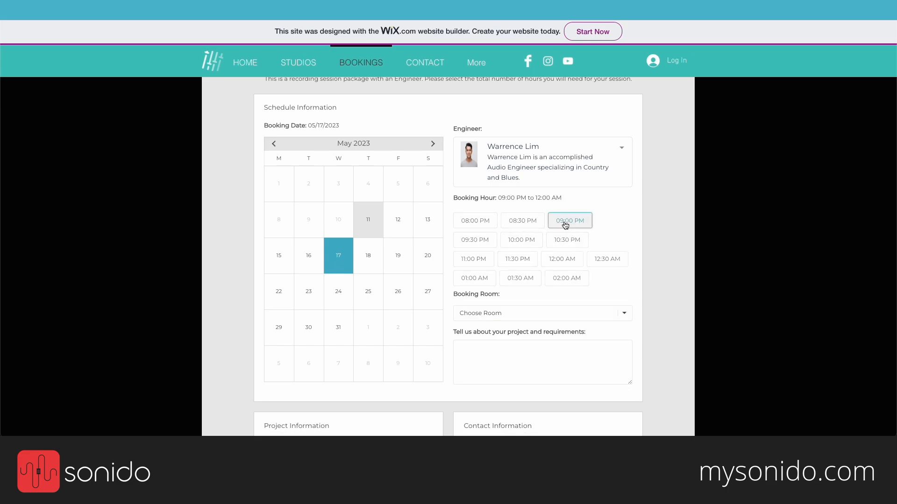
# Step: Choose Studio A and describe the project as 'Tracking vocals on 2 songs'
pyautogui.click(509, 322)
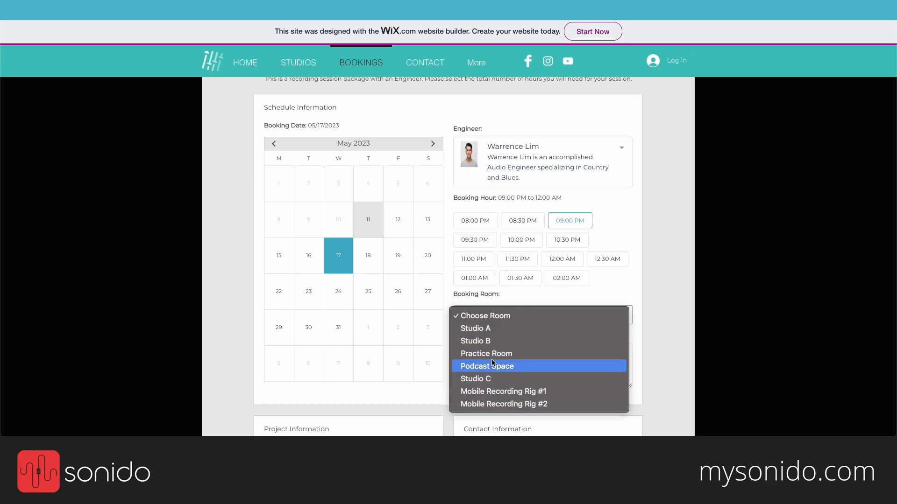
pyautogui.click(489, 329)
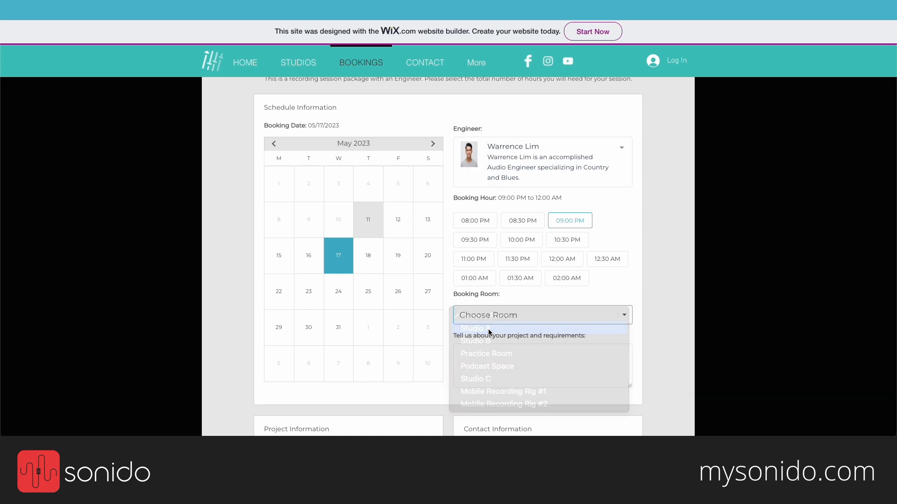
pyautogui.click(500, 356)
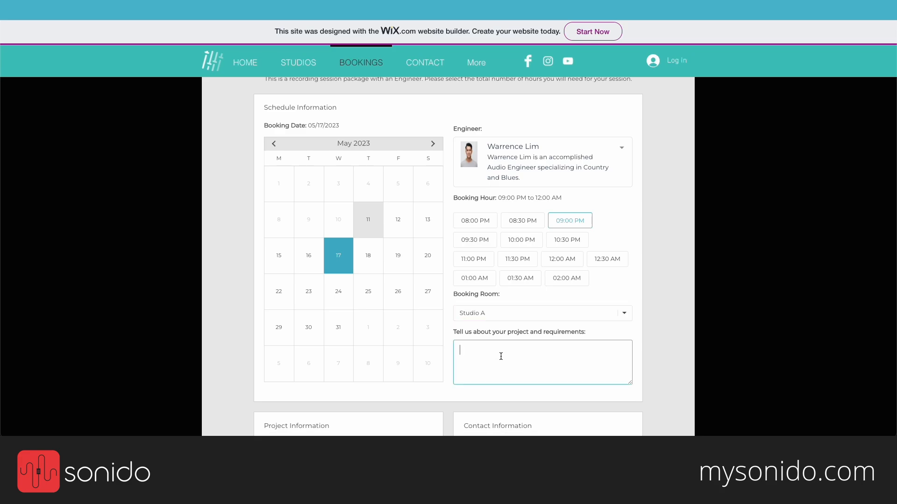
pyautogui.write('Tracking vocals on 2 songs')
# Step: Set the project's target start date to 05/17/2023 and its genre to Hip Hop
pyautogui.scroll(-4, 563, 338)
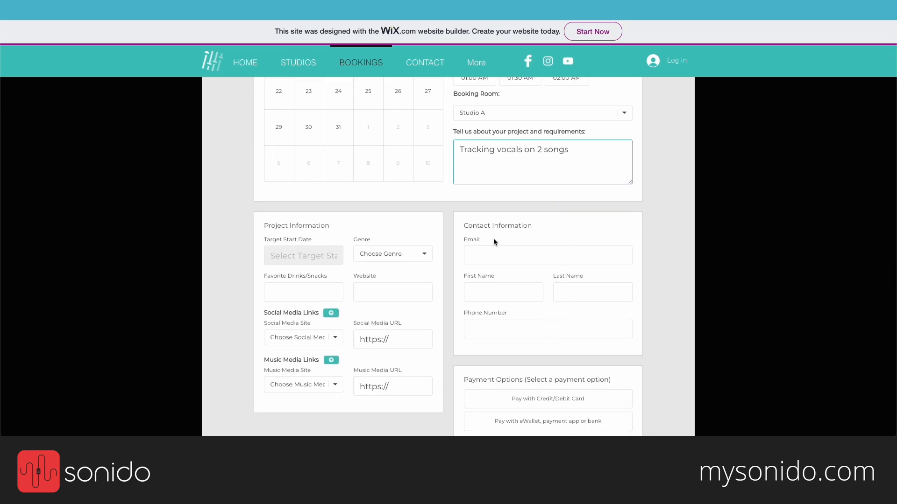
pyautogui.scroll(-1, 370, 219)
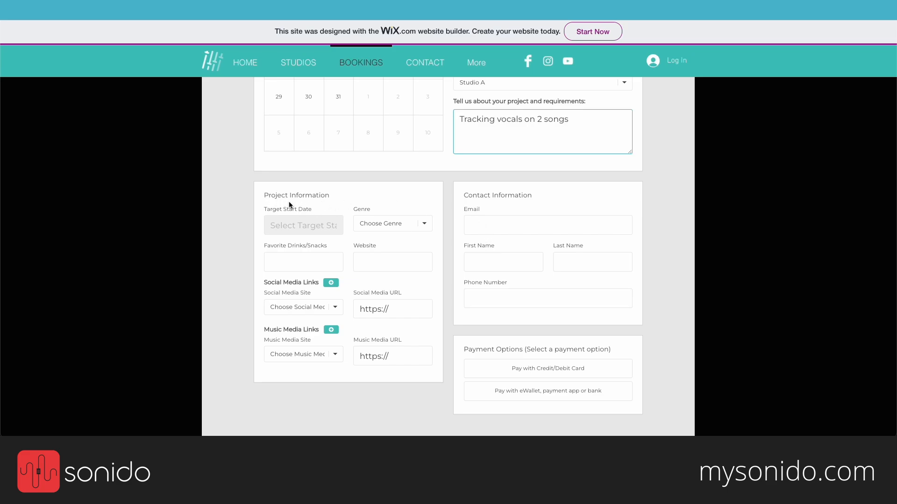
pyautogui.moveTo(262, 196); pyautogui.dragTo(340, 201)
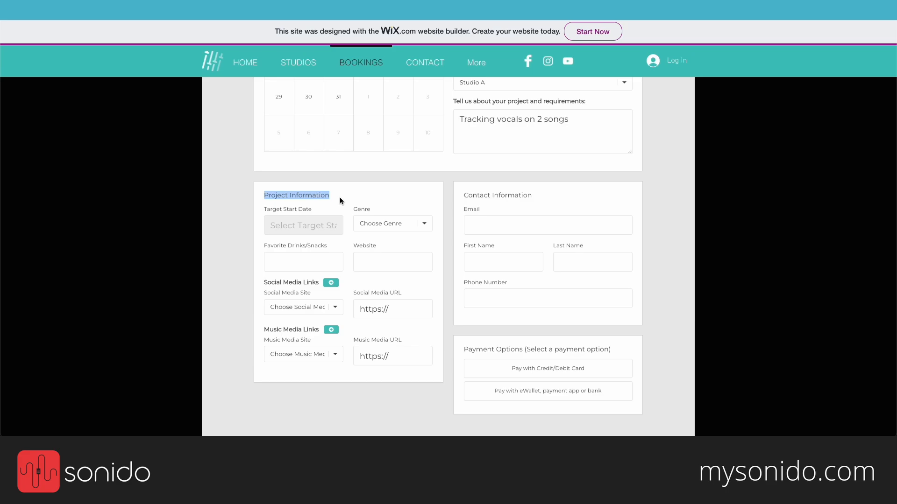
pyautogui.click(315, 208)
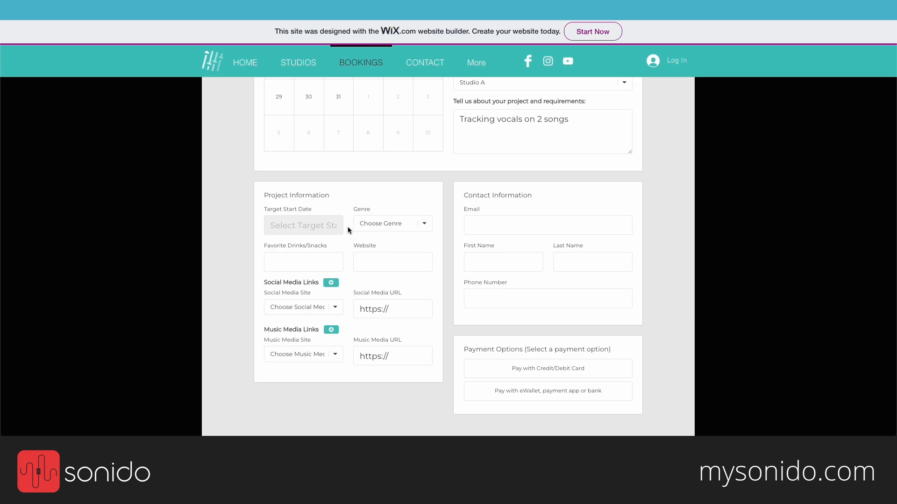
pyautogui.click(301, 224)
pyautogui.click(343, 315)
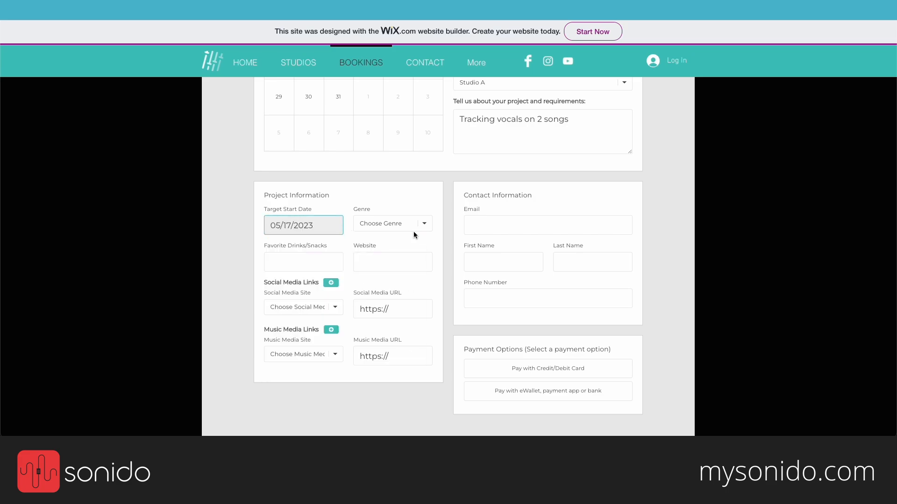
pyautogui.click(415, 224)
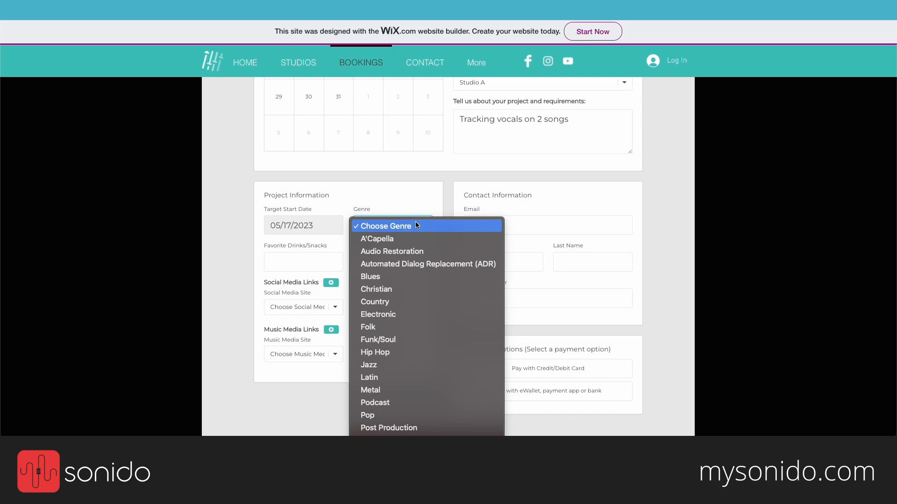
pyautogui.click(383, 352)
# Step: Enter 'Water, Fruit Snacks' as favourite drinks/snacks and leave Website blank
pyautogui.click(314, 264)
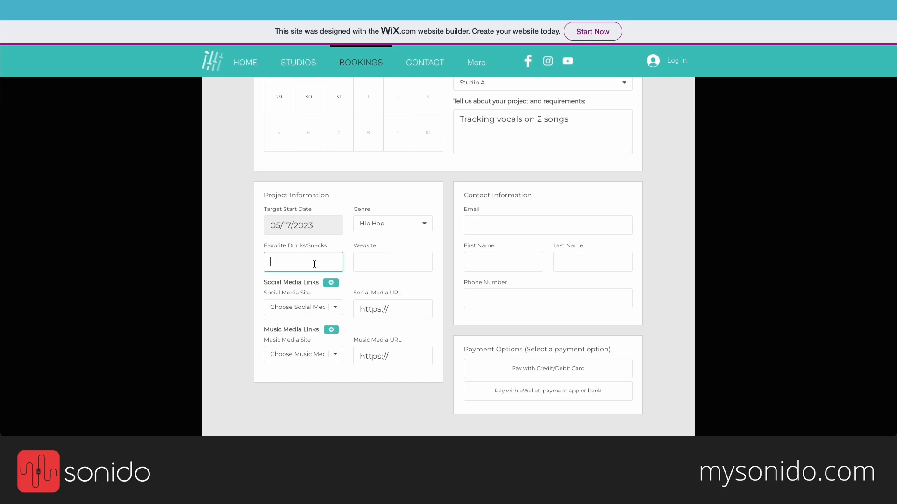
pyautogui.write('Water, Fruit Snacks')
pyautogui.click(412, 258)
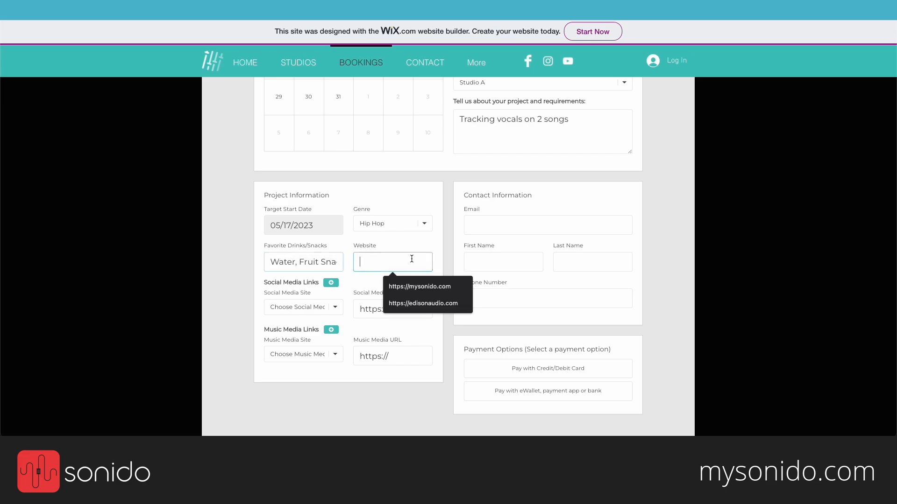
pyautogui.click(356, 290)
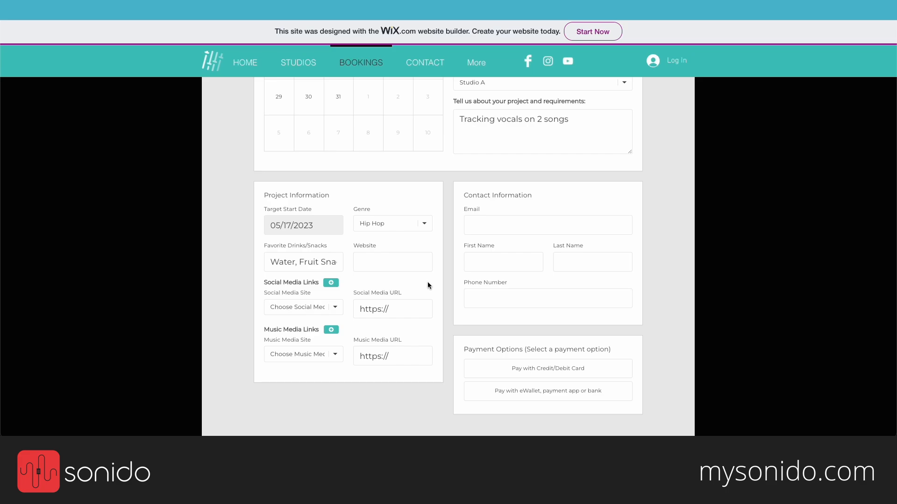
# Step: Fill in the client's e-mail, first name, last name and phone number
pyautogui.click(503, 221)
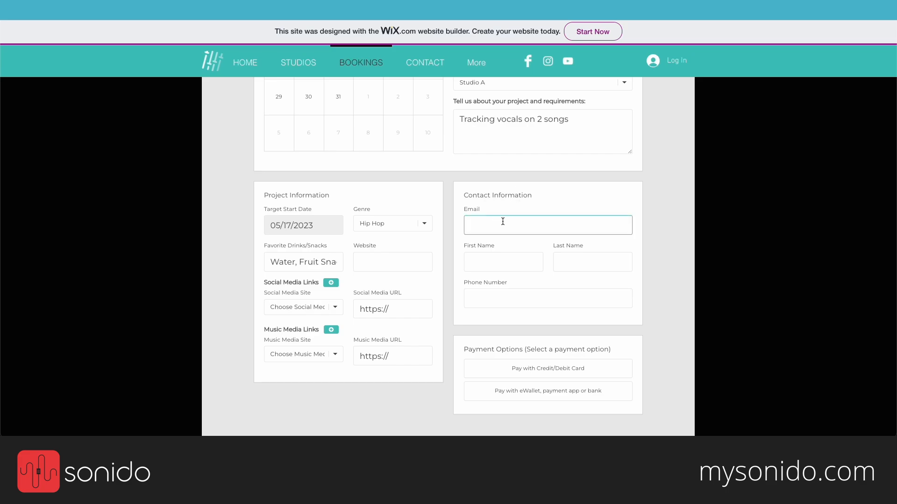
pyautogui.press('Tab')
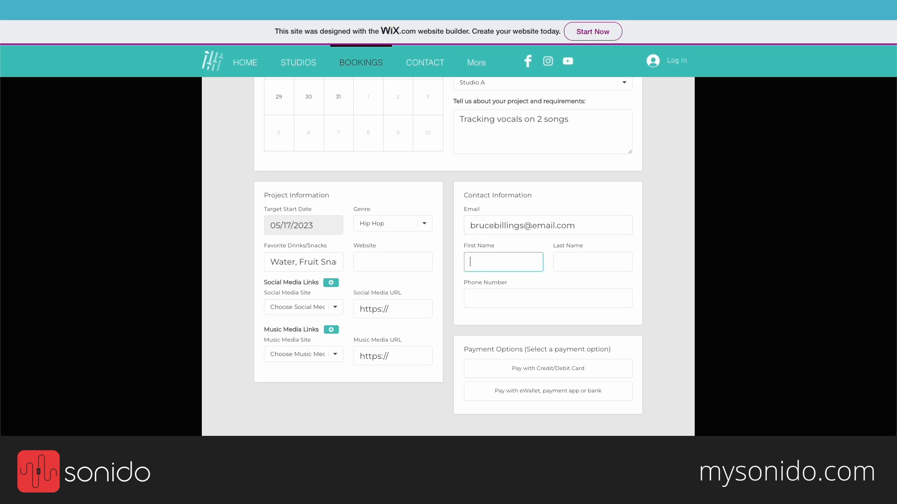
pyautogui.press('Tab')
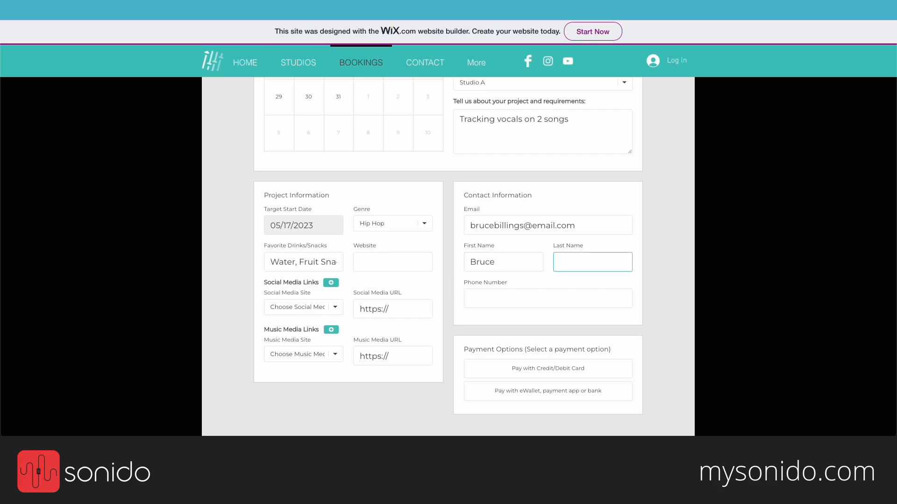
pyautogui.press('Tab')
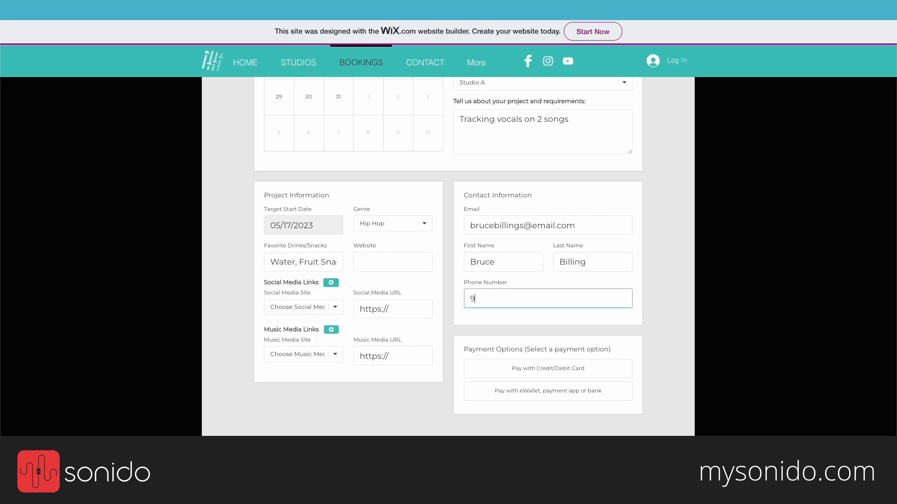
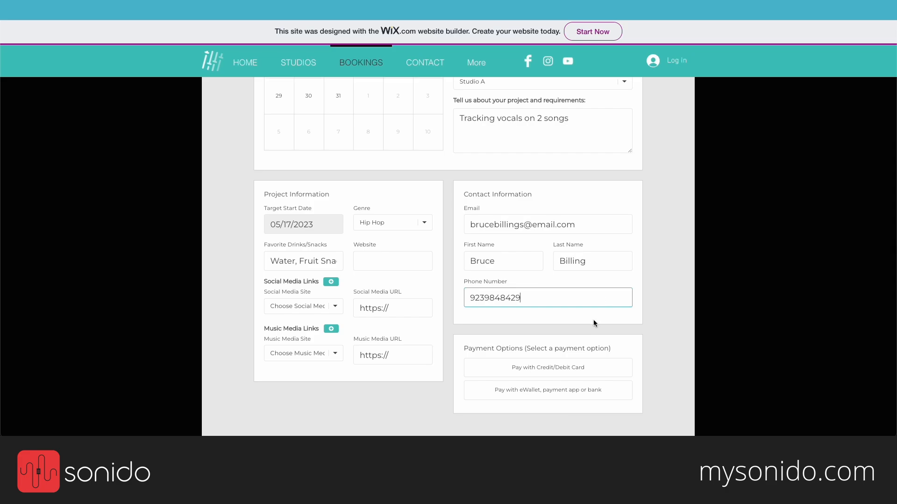
# Step: Choose Pay with Credit/Debit Card as the payment option
pyautogui.scroll(-3, 593, 319)
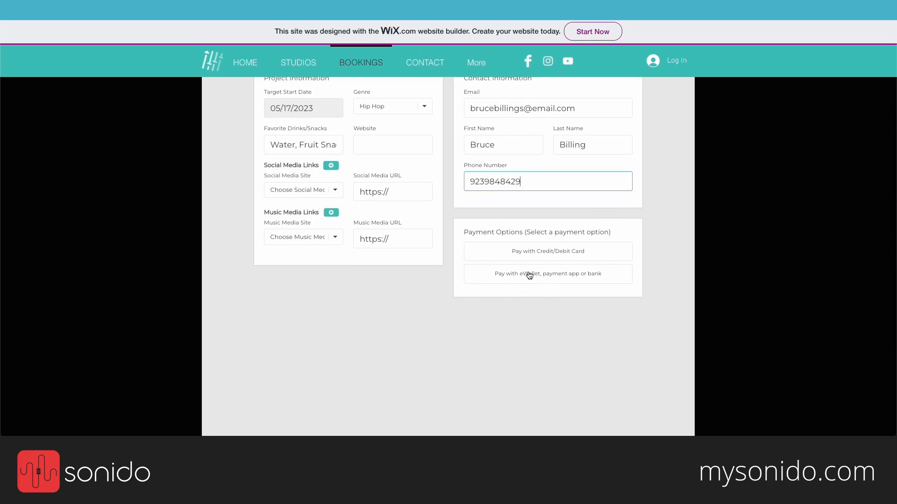
pyautogui.moveTo(464, 232); pyautogui.dragTo(592, 234)
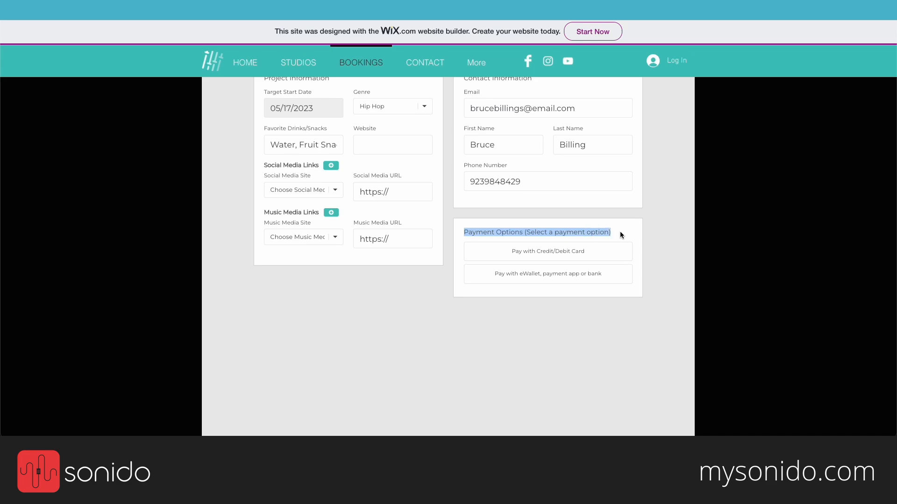
pyautogui.scroll(1, 620, 234)
pyautogui.click(607, 239)
pyautogui.scroll(3, 609, 246)
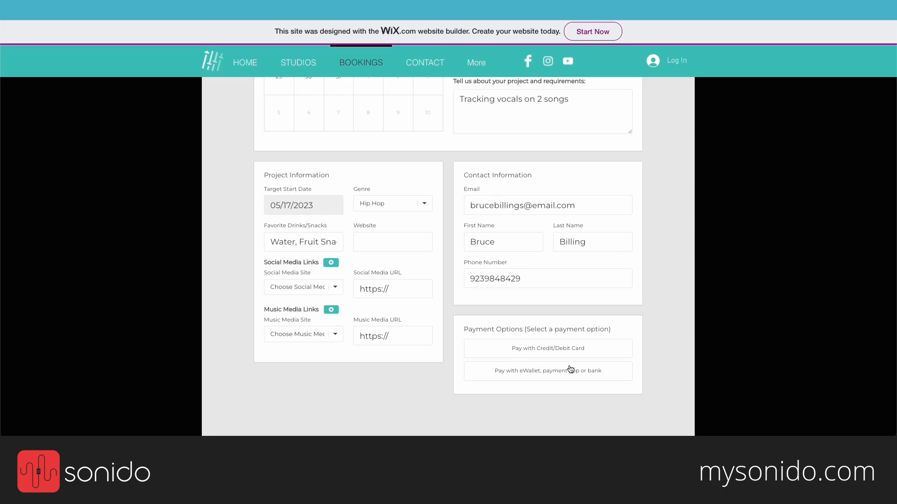
pyautogui.click(550, 349)
pyautogui.scroll(-5, 550, 352)
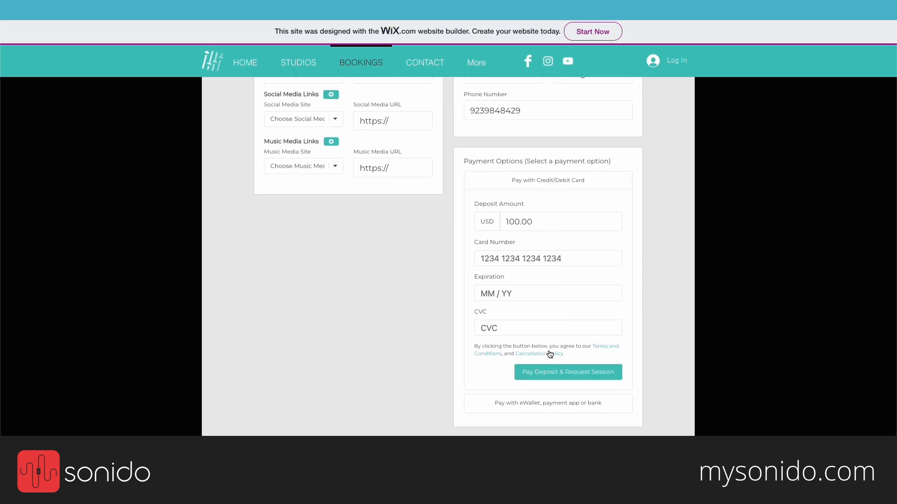
pyautogui.scroll(-2, 550, 354)
pyautogui.click(529, 316)
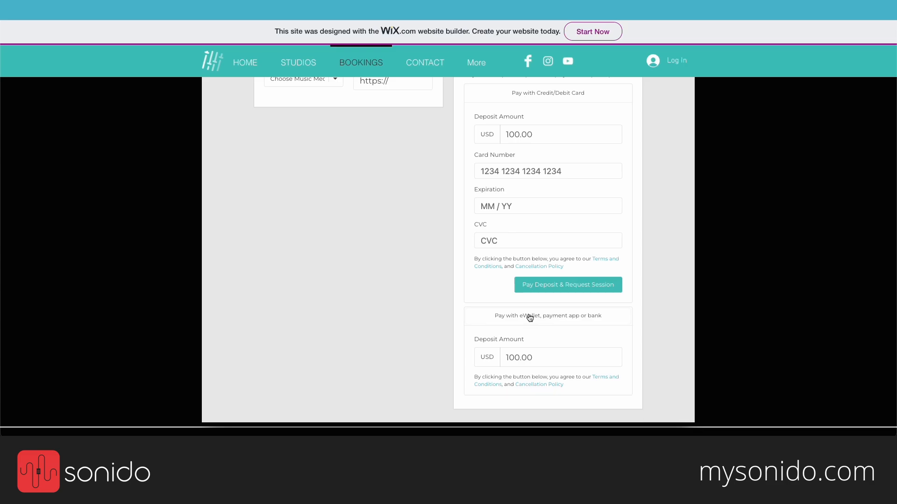
pyautogui.click(529, 318)
pyautogui.scroll(3, 529, 318)
# Step: Enter the card number, expiration and CVC, then submit the USD 100.00 deposit and session request
pyautogui.click(517, 270)
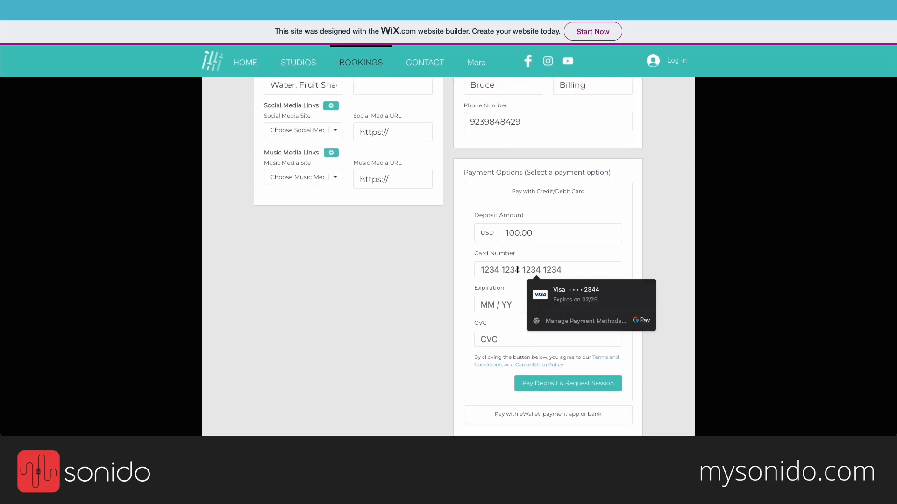
pyautogui.write('4242 4242 4242 4242')
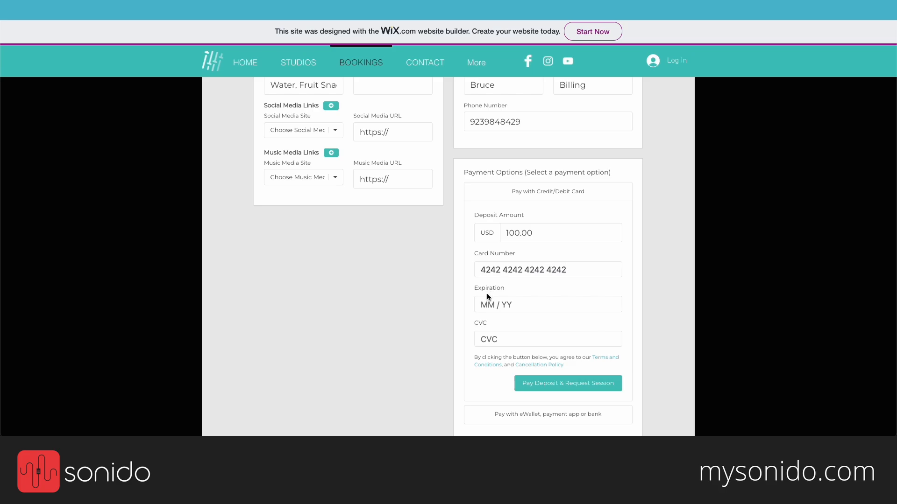
pyautogui.click(497, 306)
pyautogui.write('0224')
pyautogui.write('22')
pyautogui.write('4')
pyautogui.scroll(1, 636, 216)
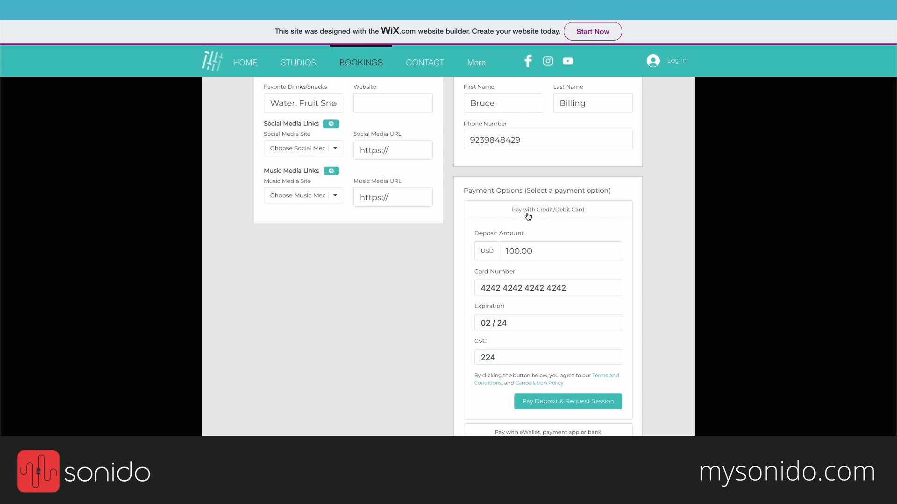
pyautogui.click(522, 408)
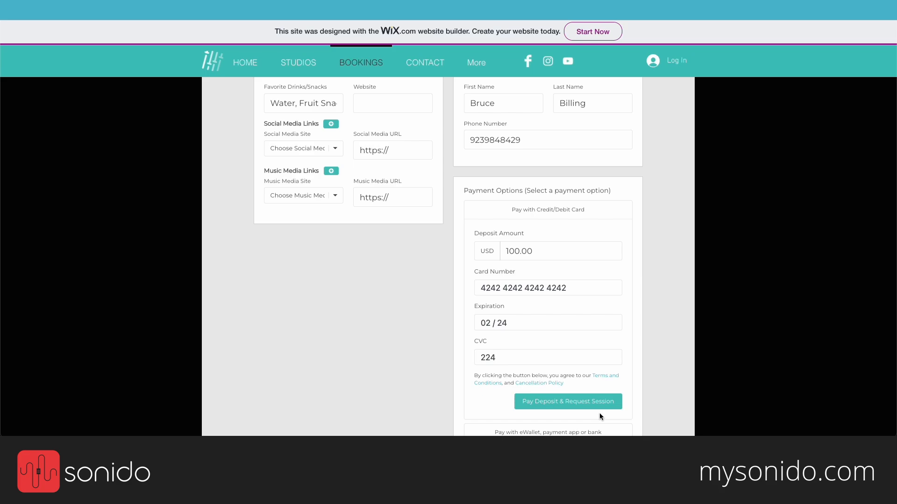
pyautogui.click(567, 408)
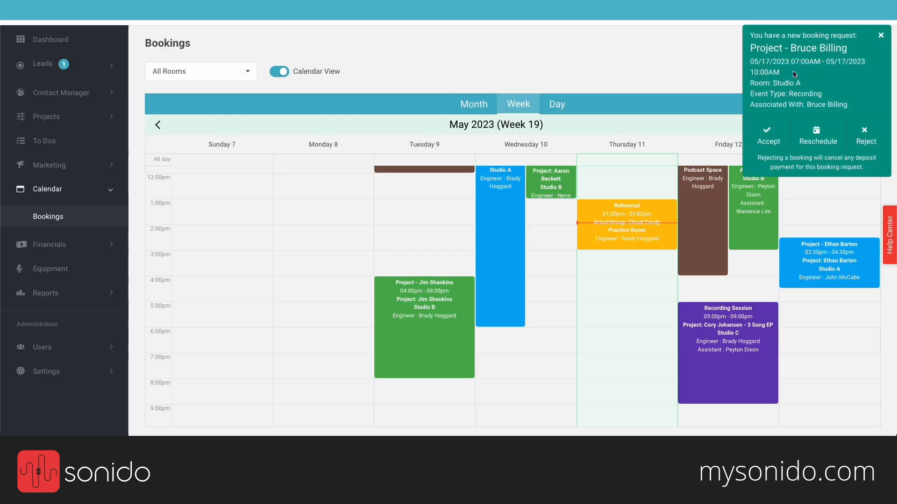
# Step: Dismiss the new booking request popup and refresh the bookings calendar
pyautogui.scroll(1, 796, 73)
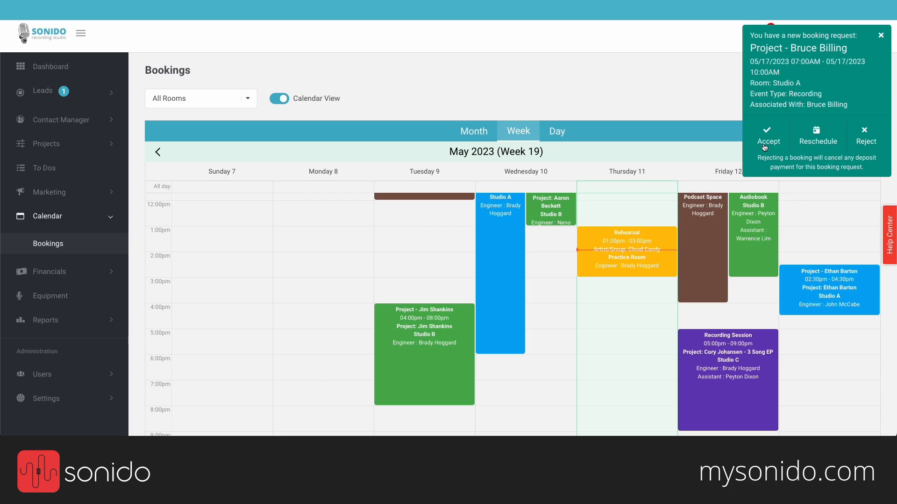
pyautogui.scroll(2, 691, 227)
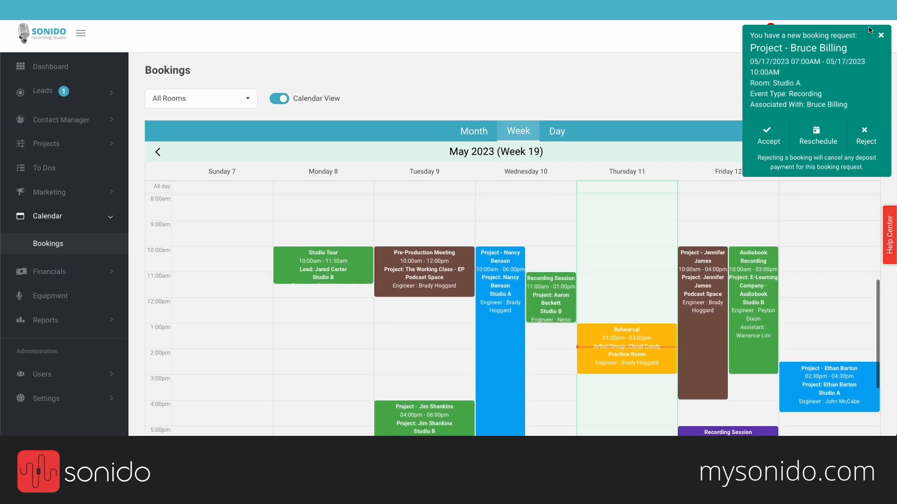
pyautogui.click(880, 35)
pyautogui.click(867, 153)
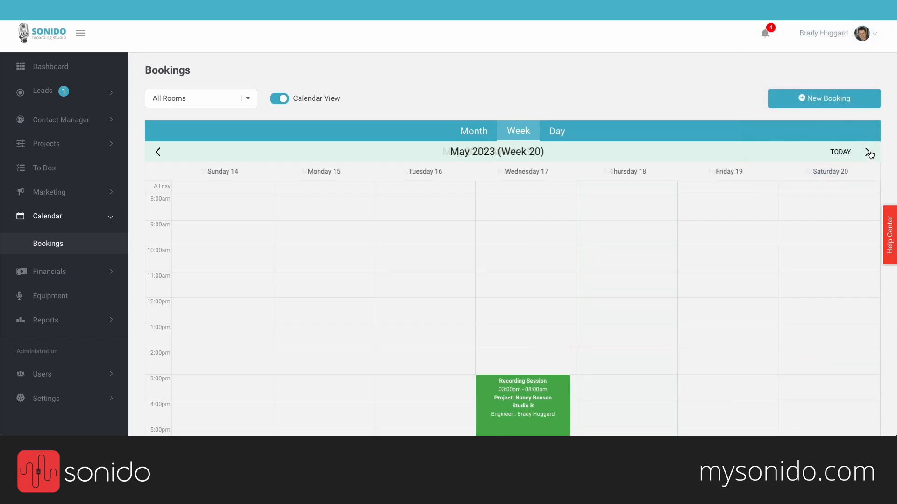
pyautogui.scroll(-5, 675, 271)
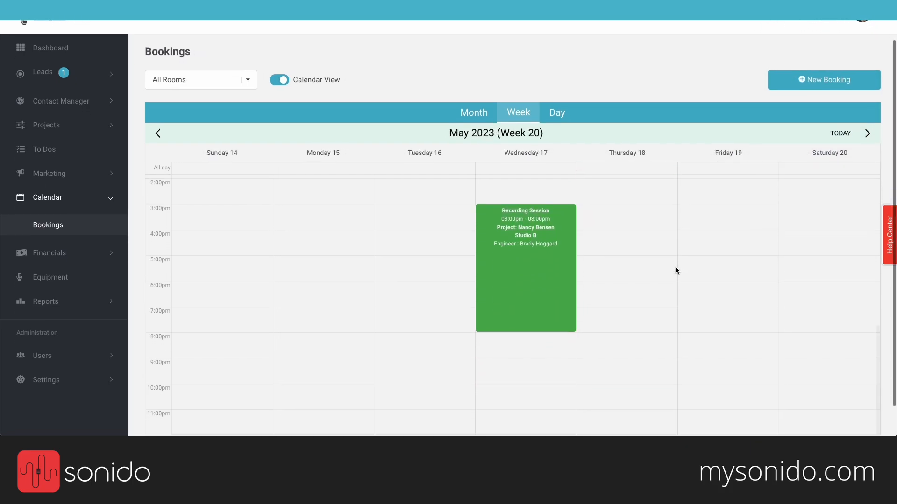
pyautogui.scroll(-1, 675, 270)
pyautogui.scroll(6, 675, 271)
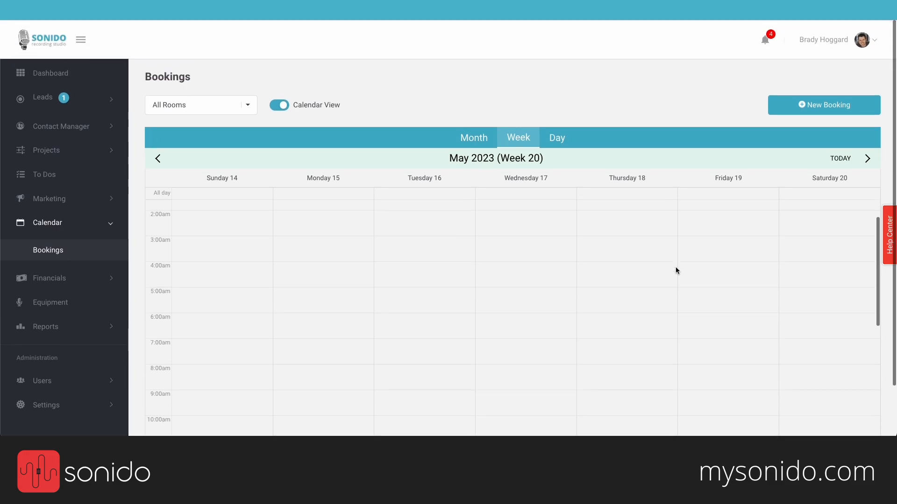
pyautogui.scroll(-2, 678, 270)
pyautogui.click(52, 12)
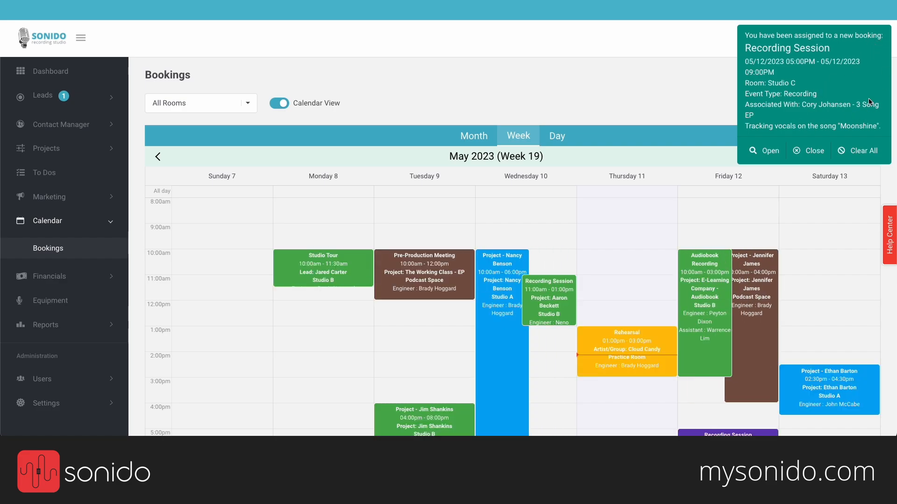
# Step: Clear all notifications, view the pending Studio A booking in Week 20, then show all notifications
pyautogui.click(872, 155)
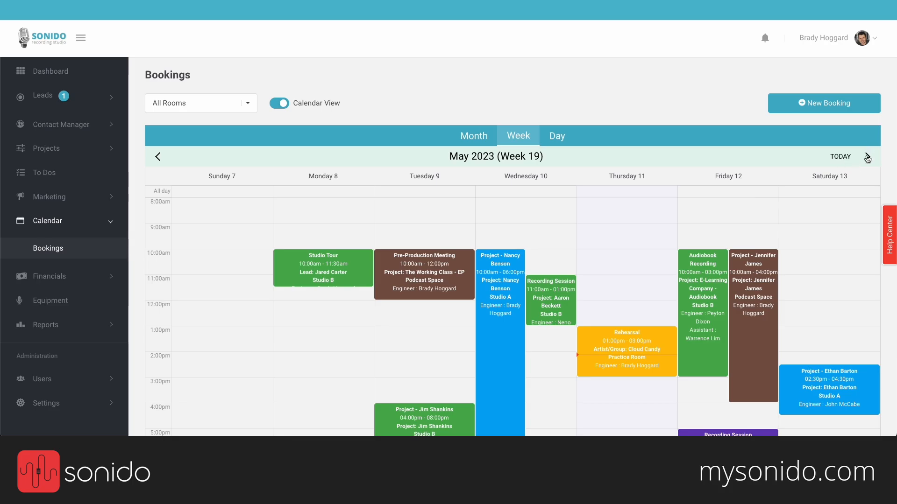
pyautogui.click(867, 157)
pyautogui.scroll(2, 593, 279)
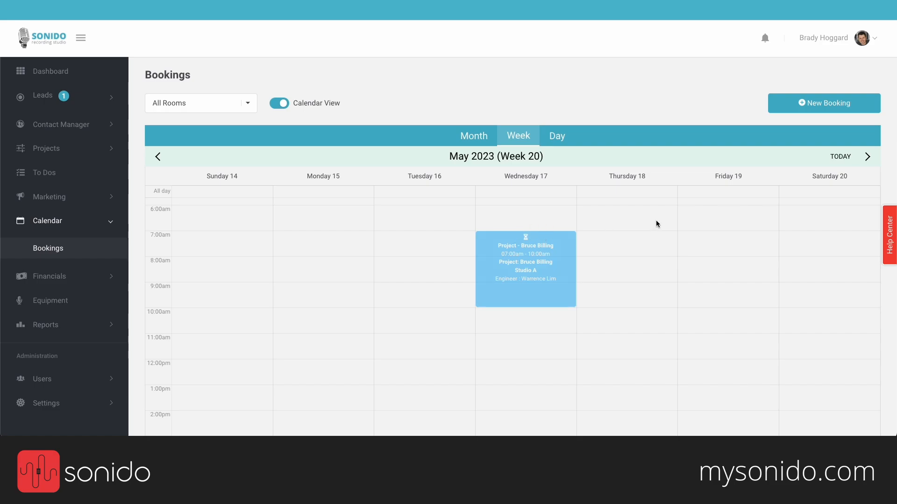
pyautogui.scroll(-2, 656, 220)
pyautogui.scroll(-1, 655, 224)
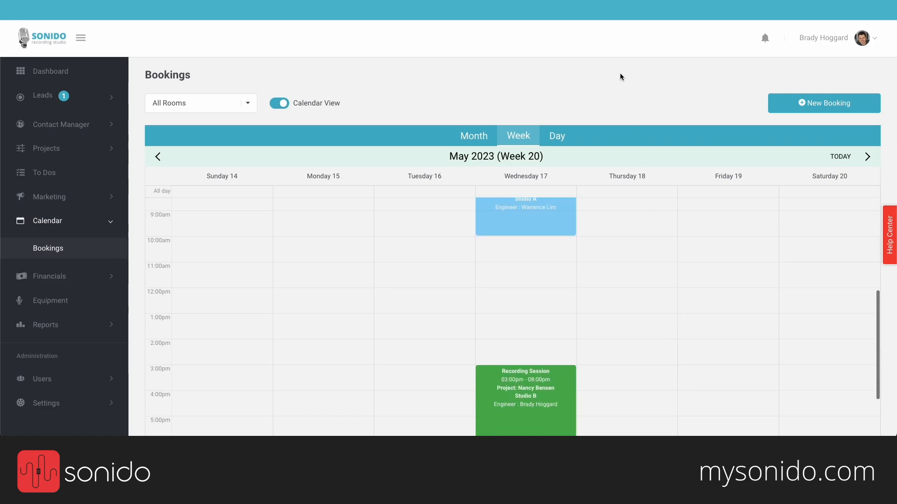
pyautogui.click(765, 38)
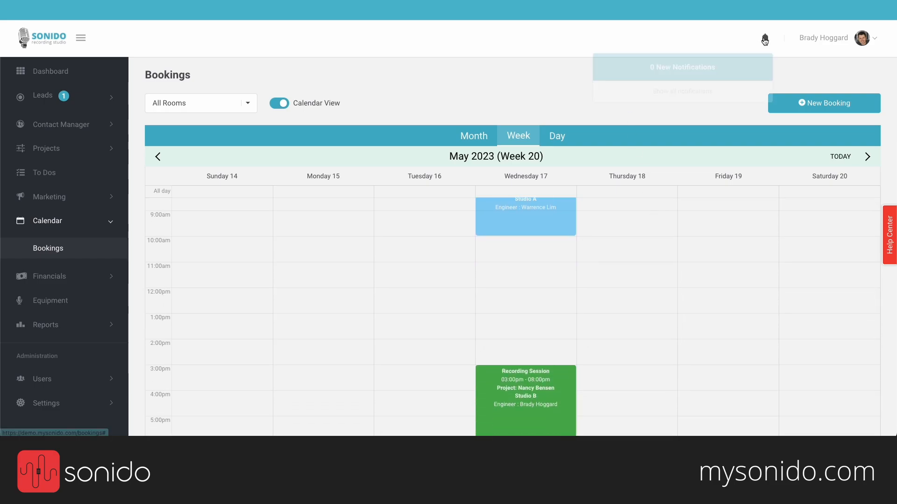
pyautogui.click(681, 93)
# Step: Accept the waiting 05/17/2023 Studio A request, confirming rejection of overlapping bookings
pyautogui.click(276, 111)
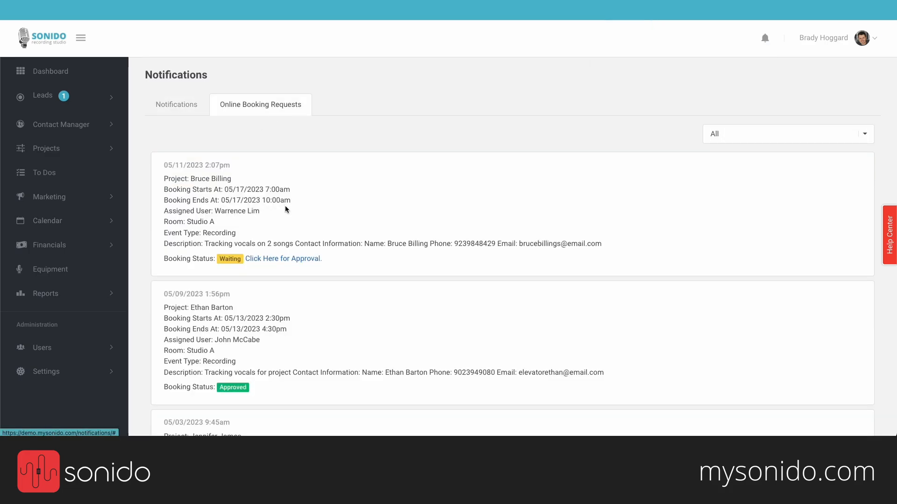
pyautogui.click(266, 259)
pyautogui.click(767, 133)
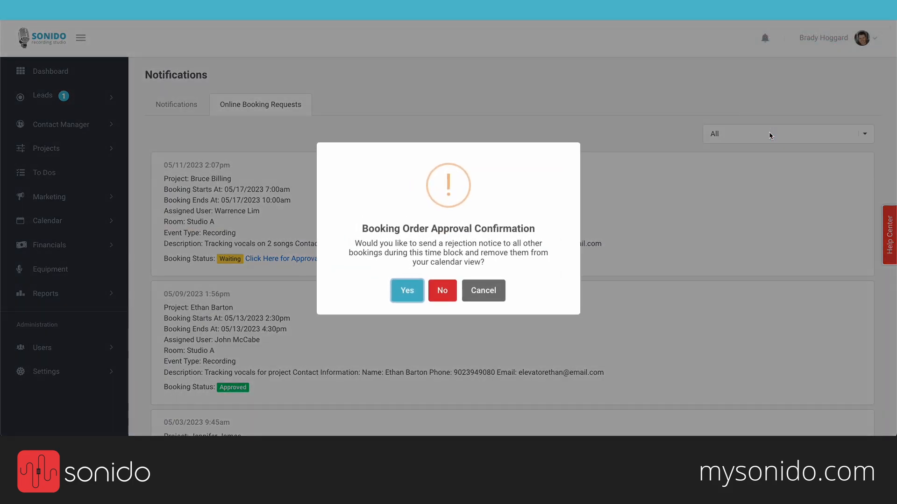
pyautogui.click(408, 289)
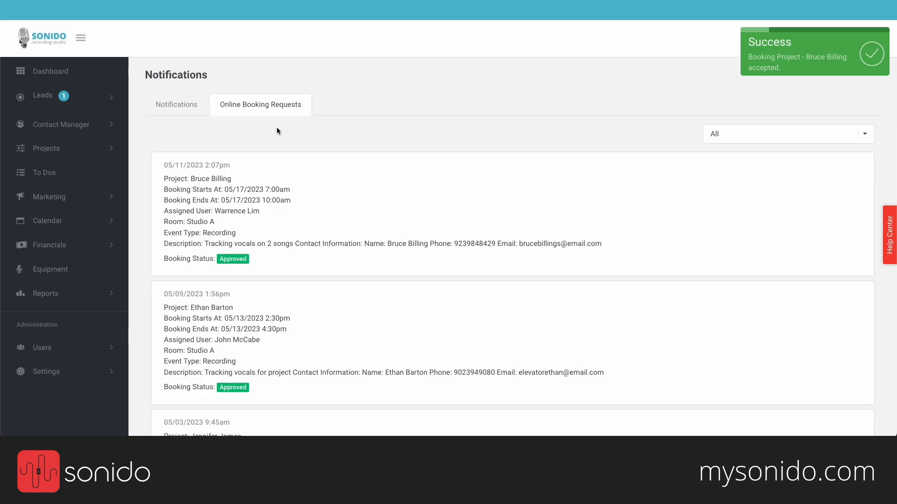
pyautogui.click(56, 218)
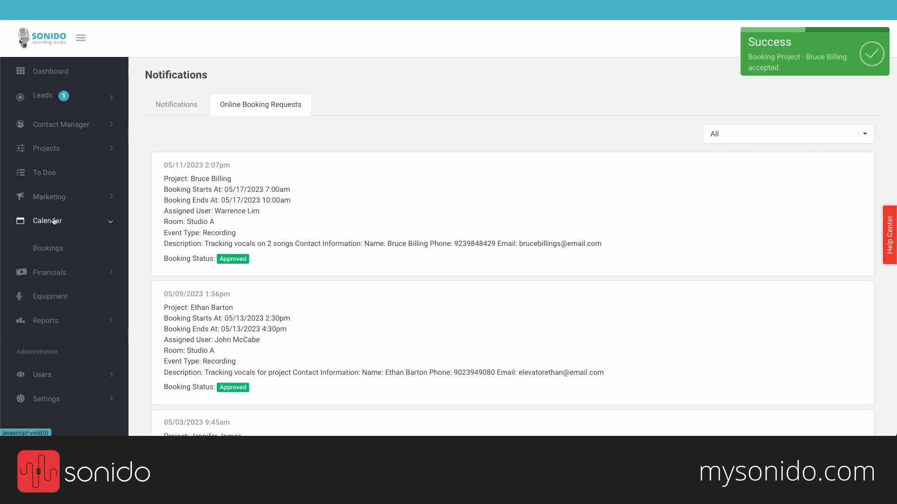
# Step: Open the bookings calendar and move to the following week
pyautogui.click(55, 251)
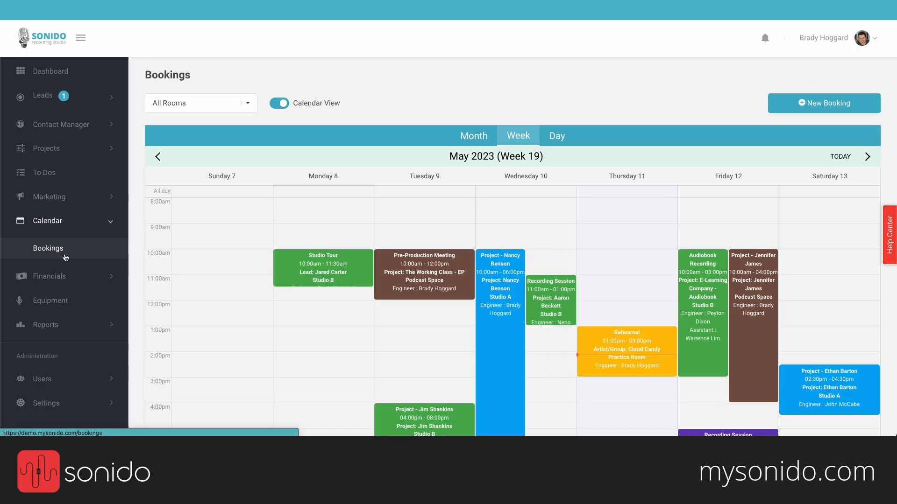
pyautogui.click(867, 156)
pyautogui.scroll(1, 551, 244)
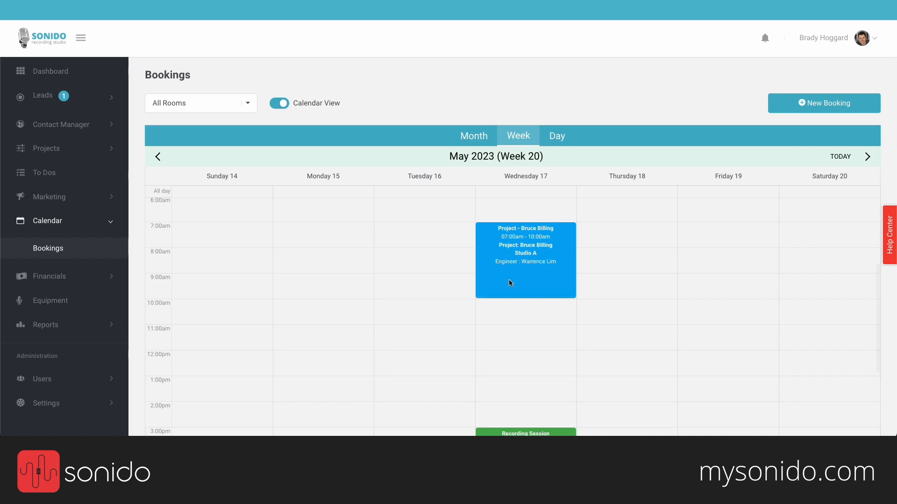
pyautogui.scroll(-1, 450, 332)
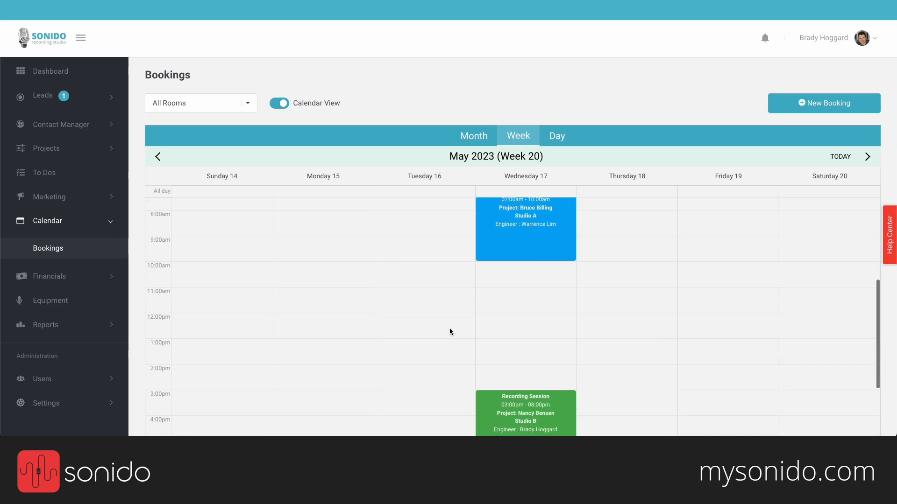
# Step: Search the contacts for the client's name, then open the full projects list
pyautogui.click(77, 125)
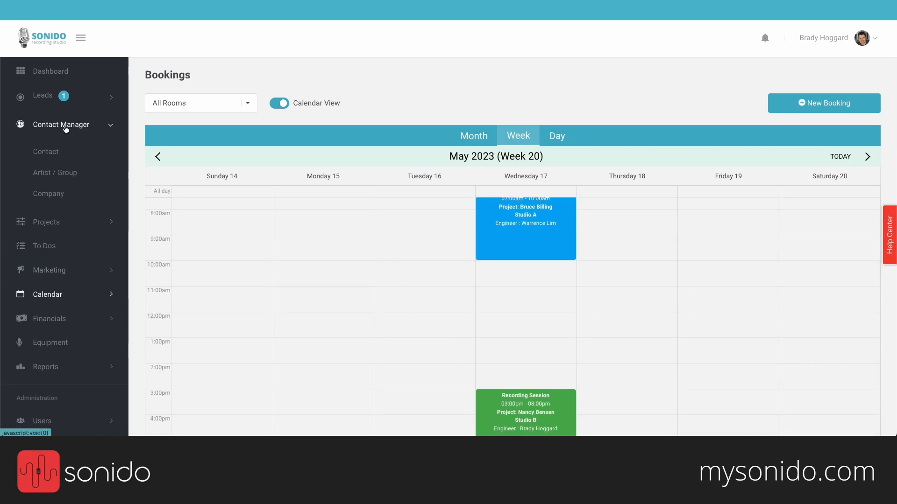
pyautogui.click(65, 154)
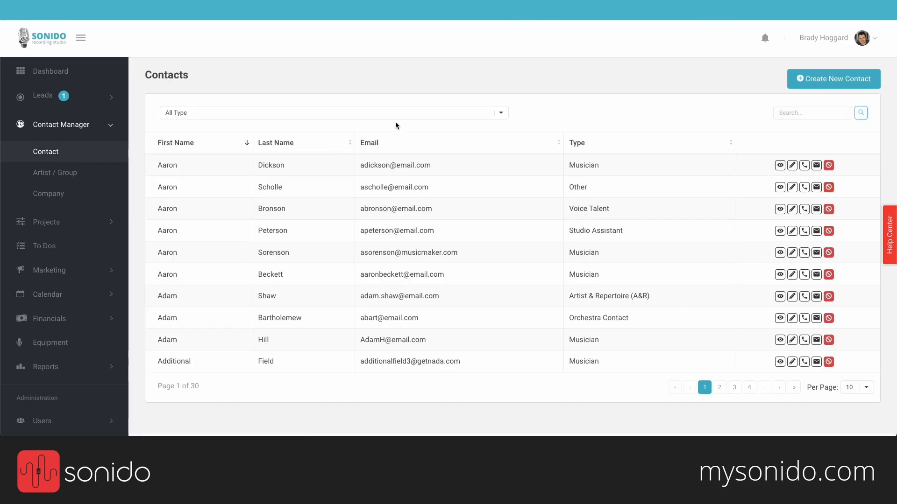
pyautogui.click(797, 115)
pyautogui.write('bruce')
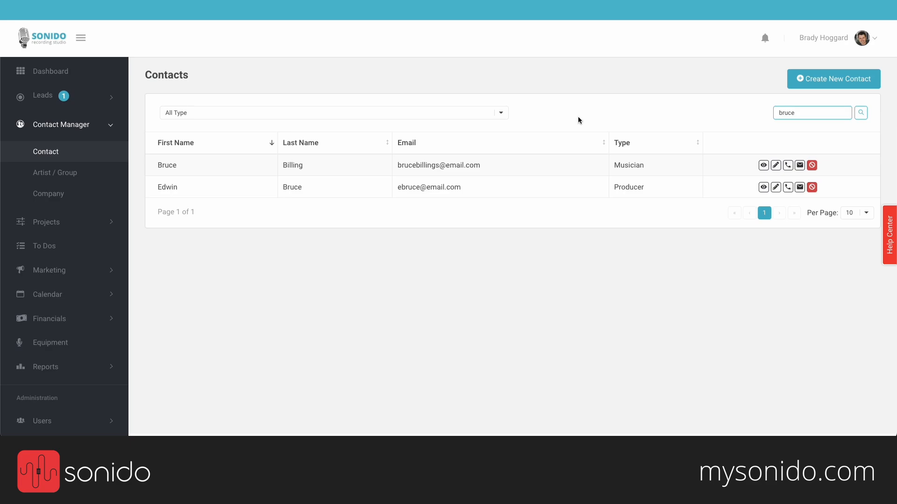
pyautogui.click(90, 222)
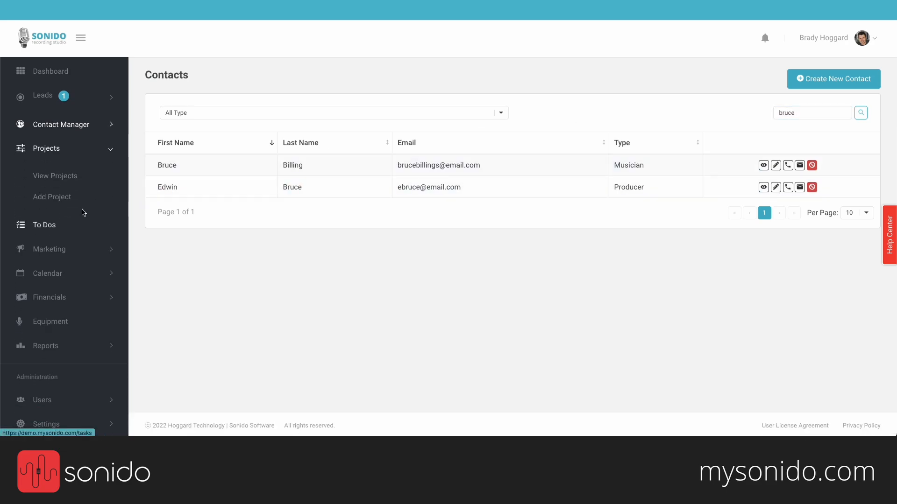
pyautogui.click(67, 176)
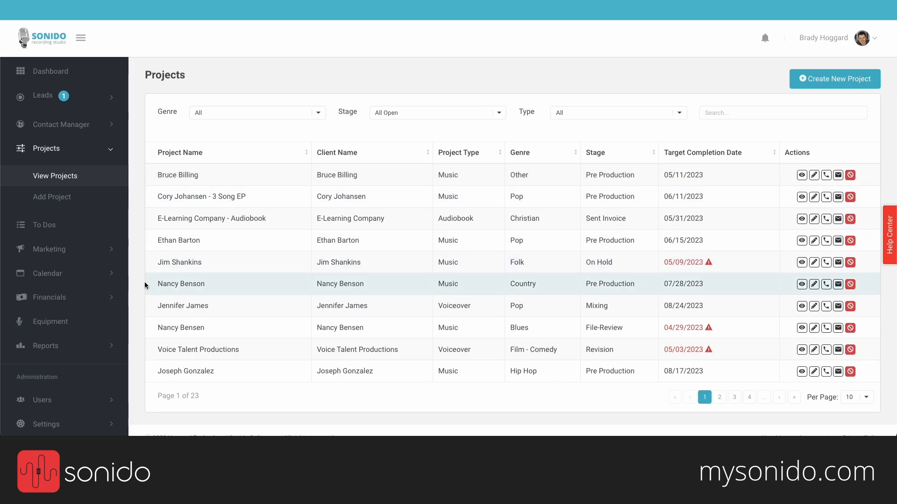
# Step: Open the client's partially paid invoice and review its payment date, type and amount
pyautogui.click(86, 298)
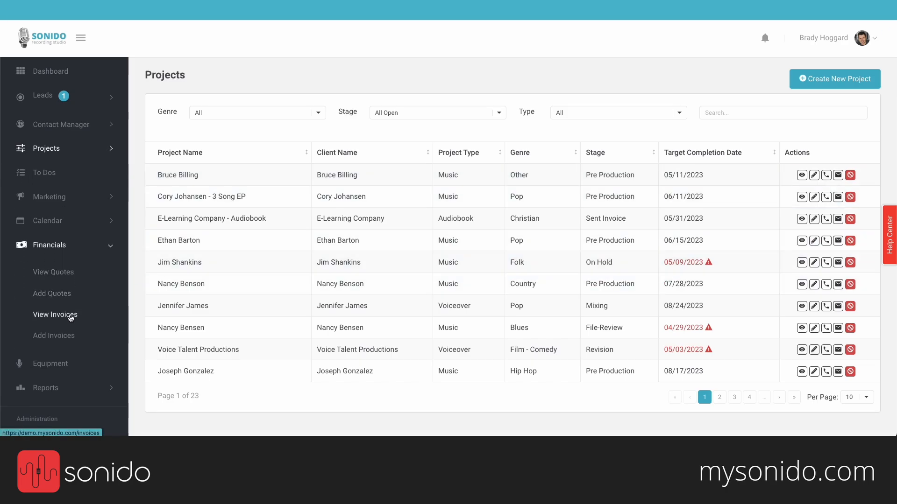
pyautogui.click(72, 314)
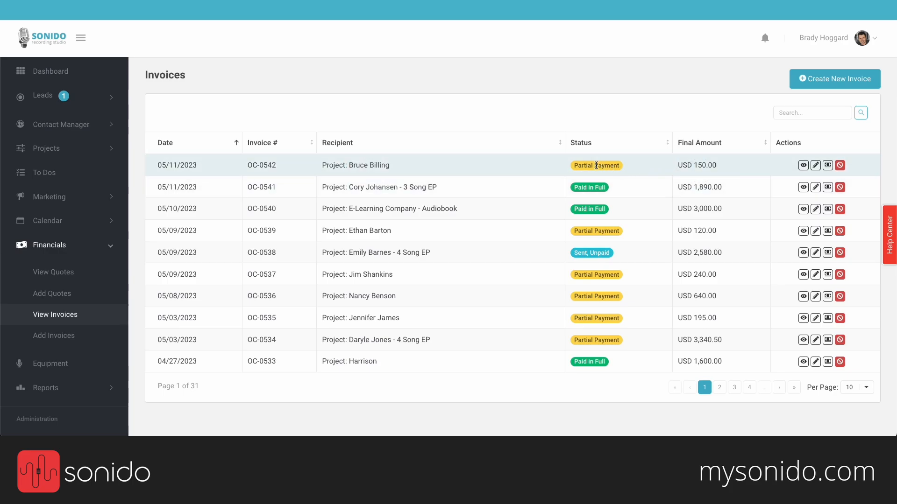
pyautogui.click(646, 165)
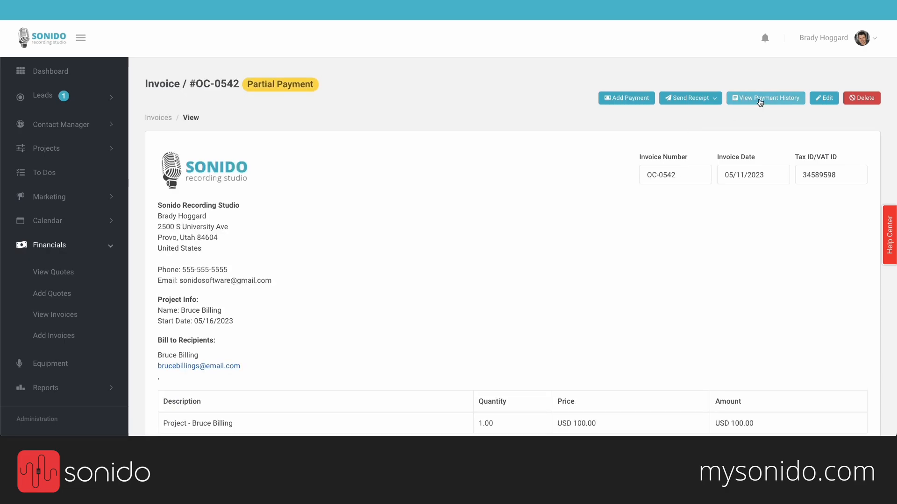
pyautogui.click(753, 98)
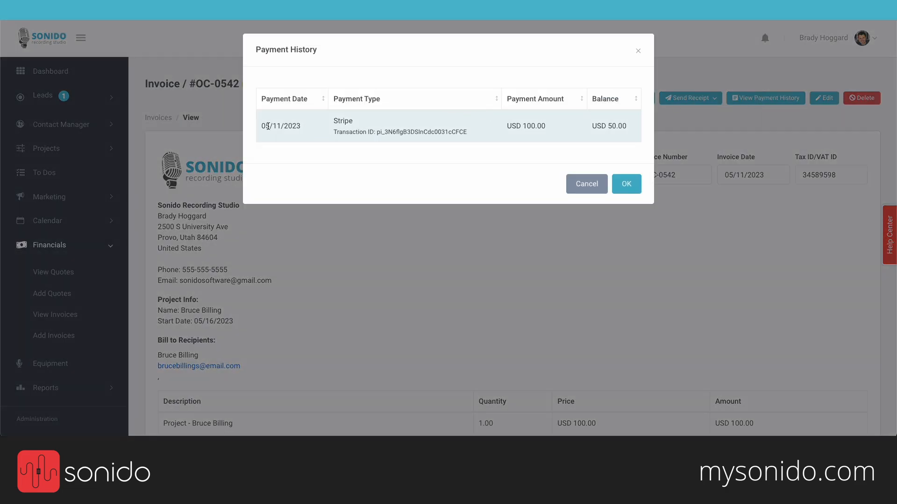
pyautogui.moveTo(265, 127); pyautogui.dragTo(353, 123)
pyautogui.moveTo(521, 126); pyautogui.dragTo(652, 129)
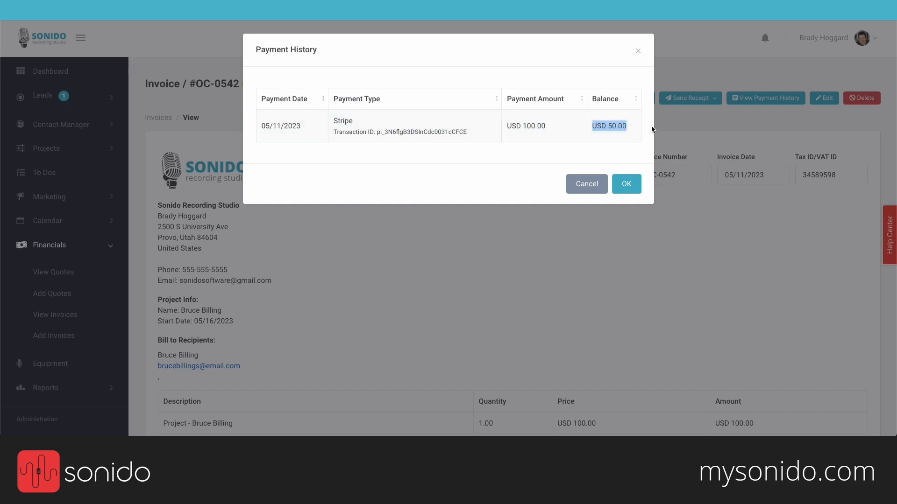
# Step: Close the payment history and return to the Projects section of the navigation
pyautogui.click(581, 184)
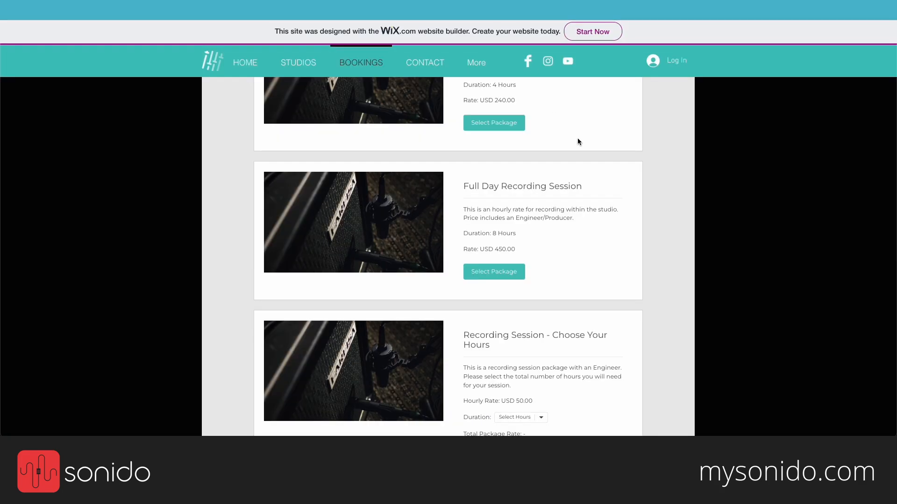
pyautogui.scroll(8, 578, 141)
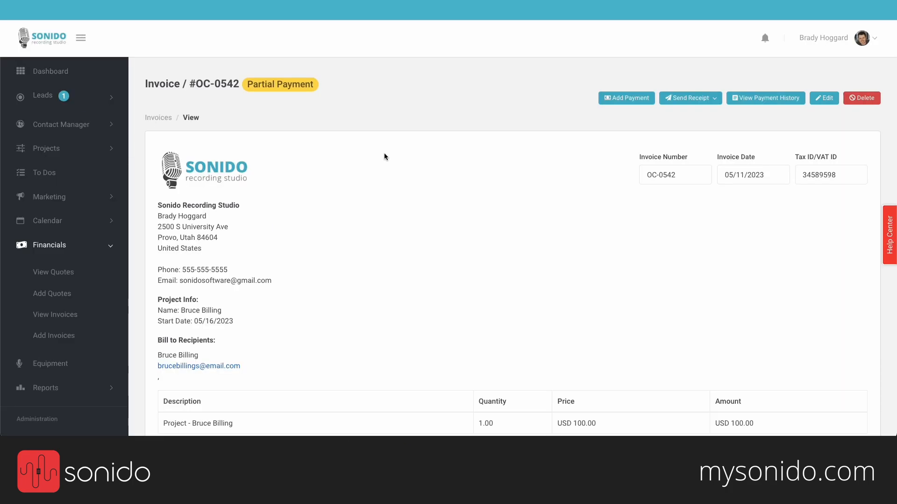
pyautogui.click(103, 254)
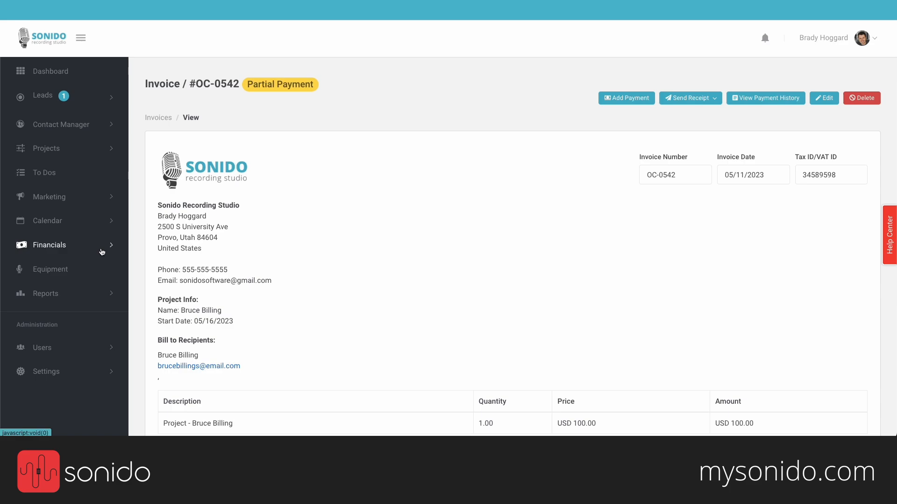
pyautogui.click(87, 154)
# Step: Open the 3 Song EP project and save its stage as Recording instead of Pre Production
pyautogui.click(50, 176)
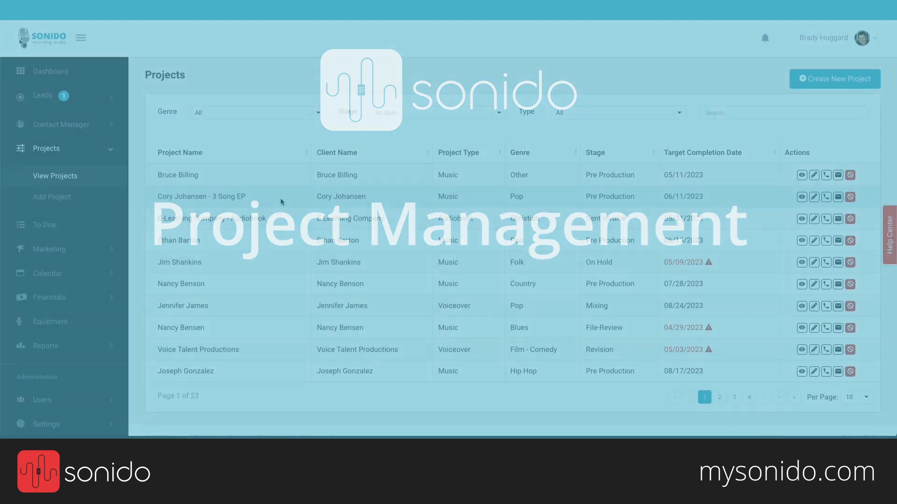
pyautogui.click(281, 201)
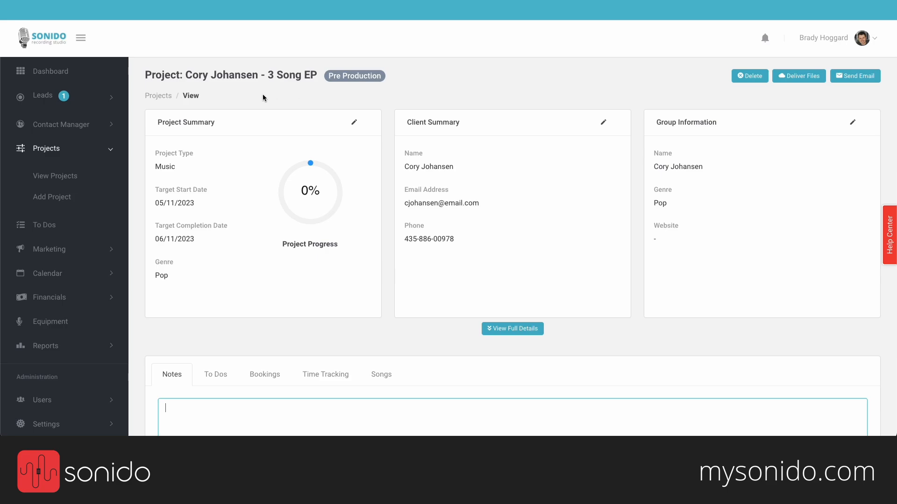
pyautogui.click(356, 76)
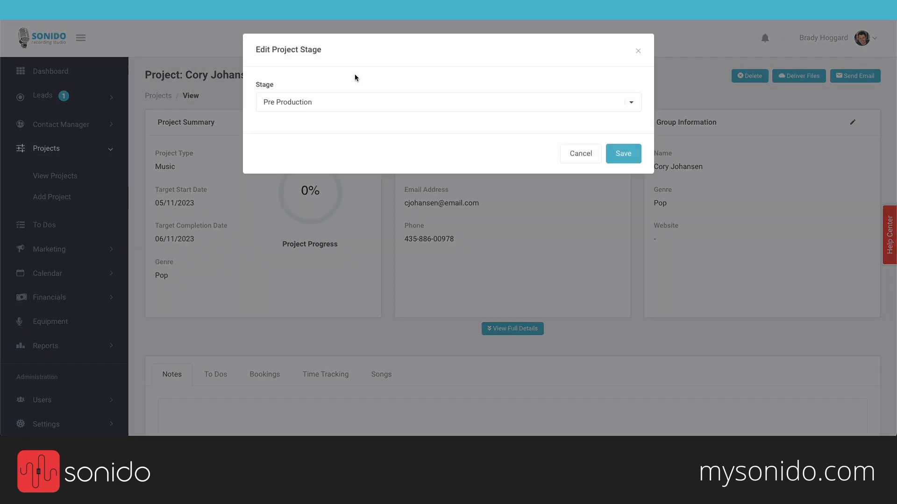
pyautogui.click(369, 103)
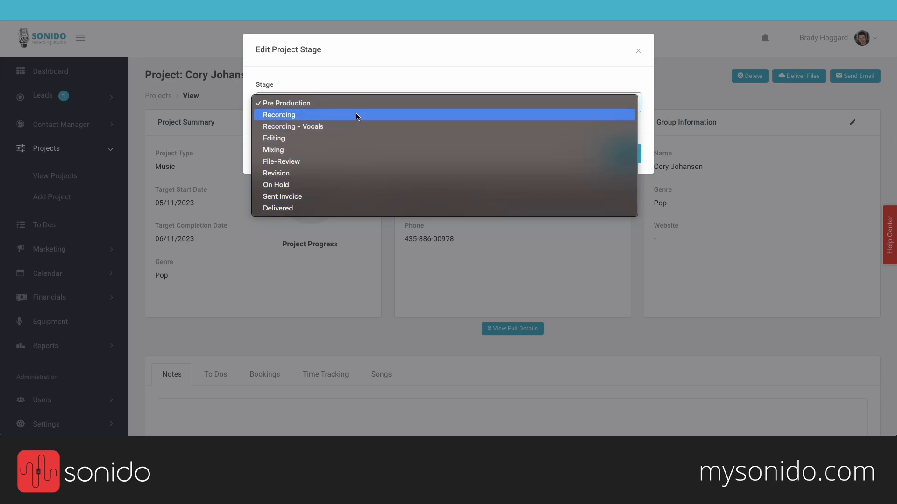
pyautogui.click(320, 116)
pyautogui.click(631, 158)
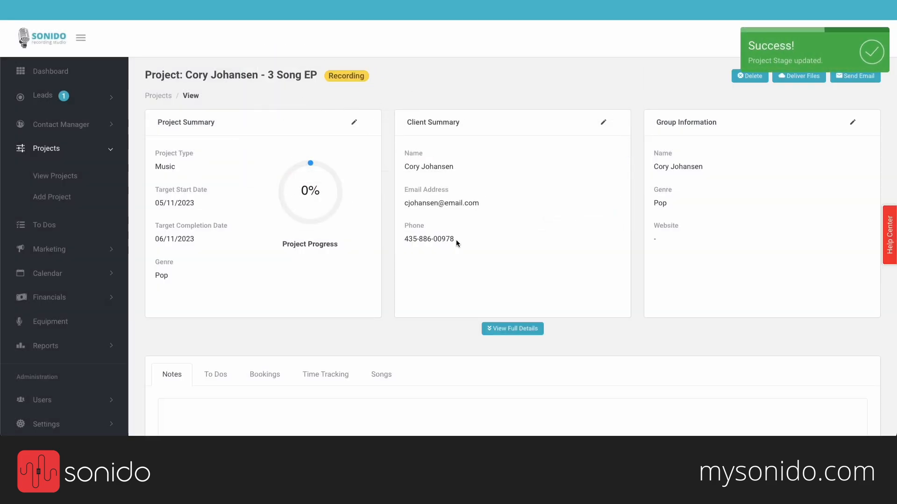
pyautogui.scroll(-2, 513, 247)
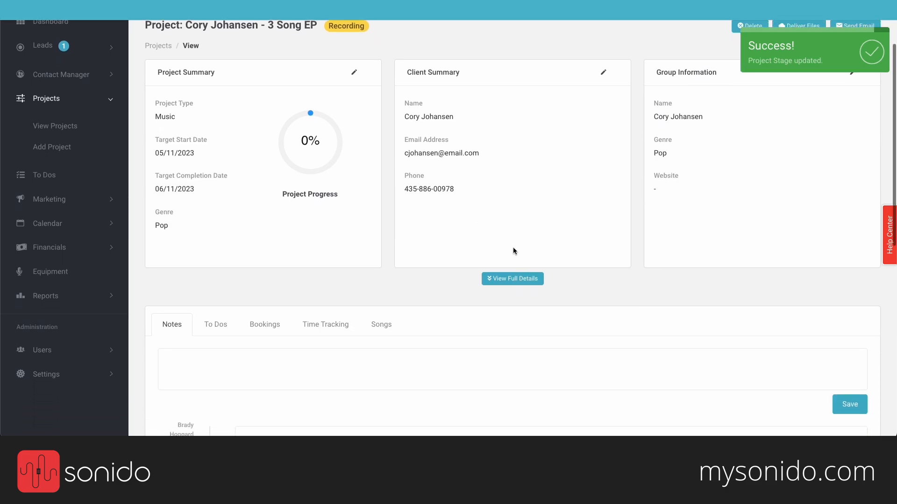
pyautogui.scroll(-3, 513, 252)
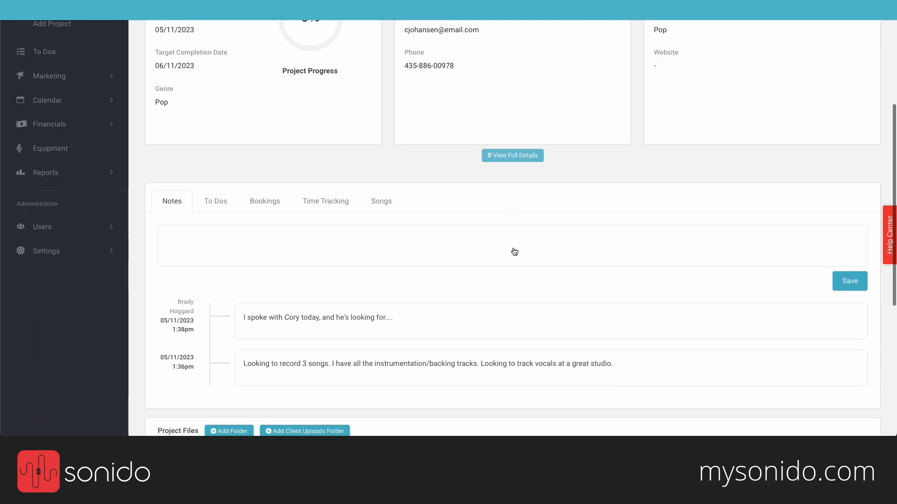
pyautogui.scroll(-3, 513, 251)
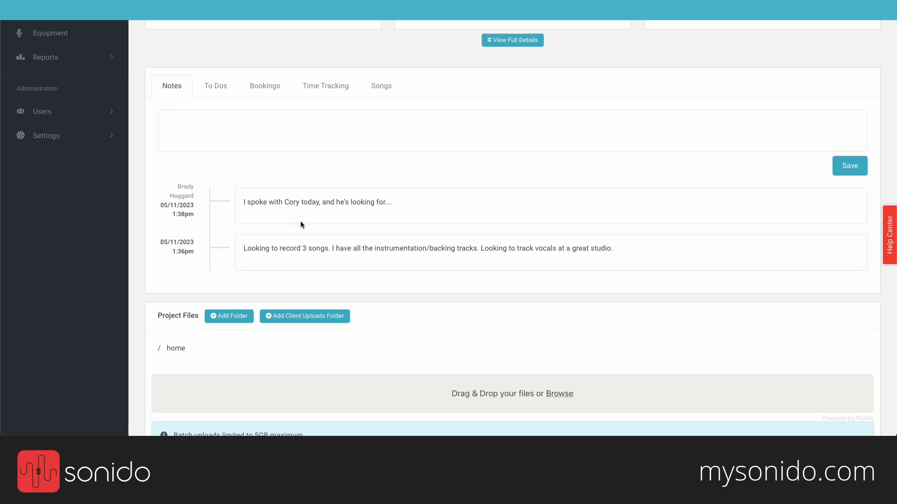
# Step: Save the project note 'We had our first session today, and...' and view the empty To Dos list
pyautogui.click(243, 134)
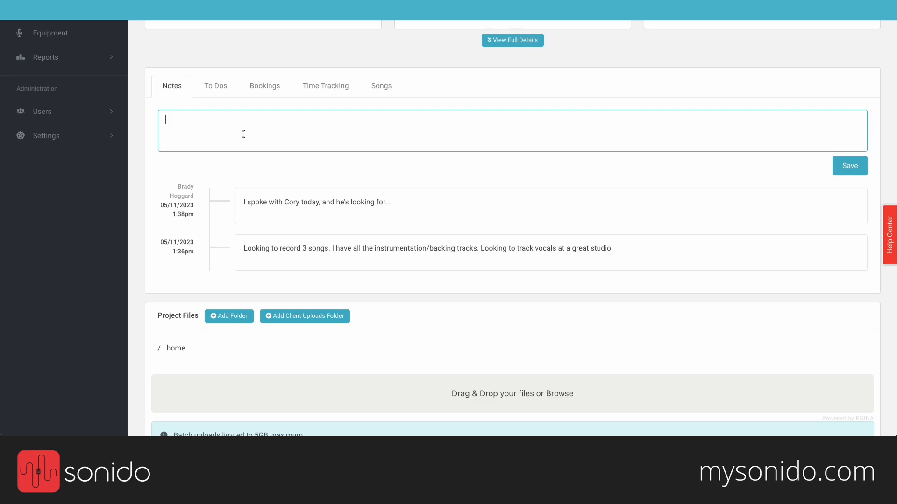
pyautogui.write('We had our first session today, and...')
pyautogui.click(844, 166)
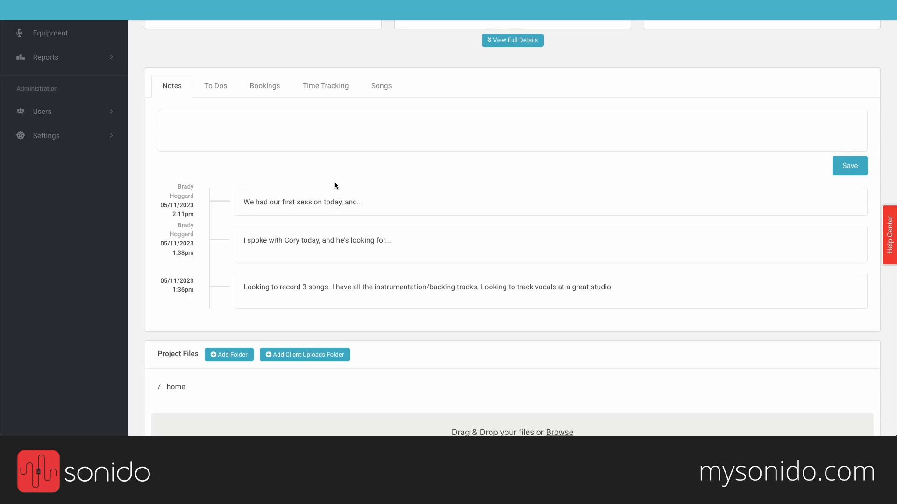
pyautogui.click(208, 84)
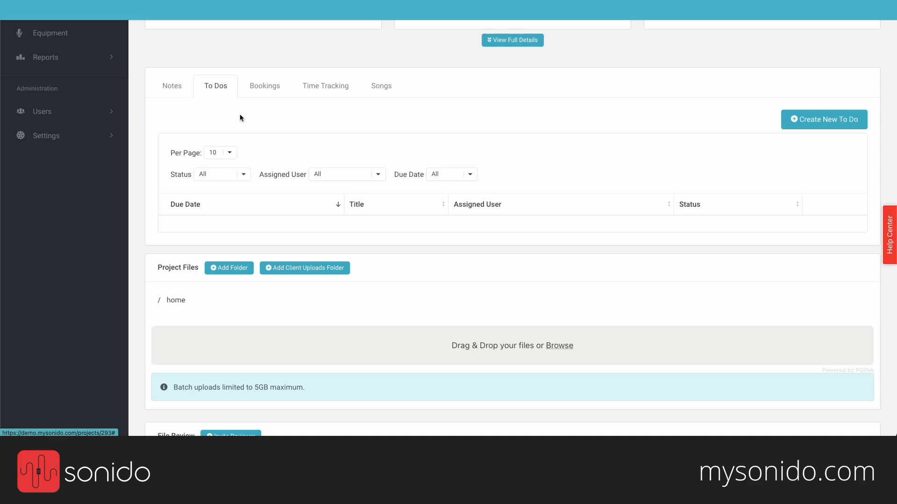
# Step: Review the project's bookings, highlighting the session's 4 Hours booking time and total
pyautogui.click(274, 96)
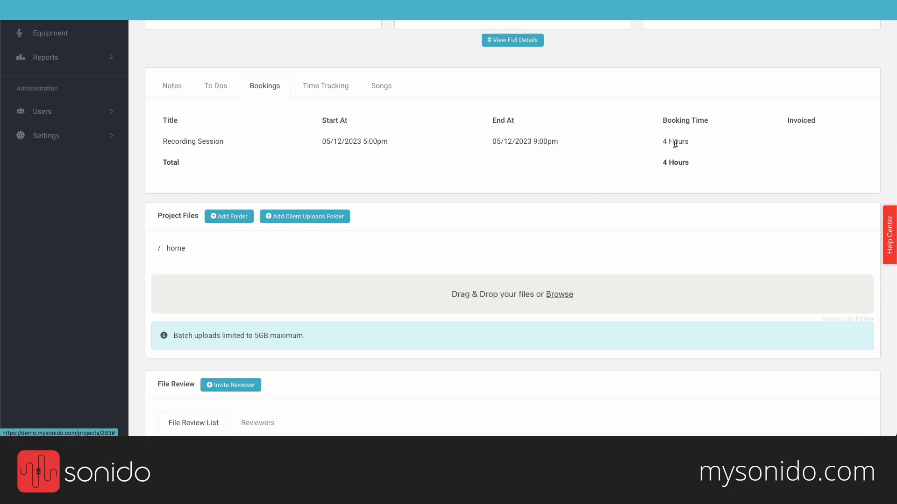
pyautogui.moveTo(663, 142); pyautogui.dragTo(689, 143)
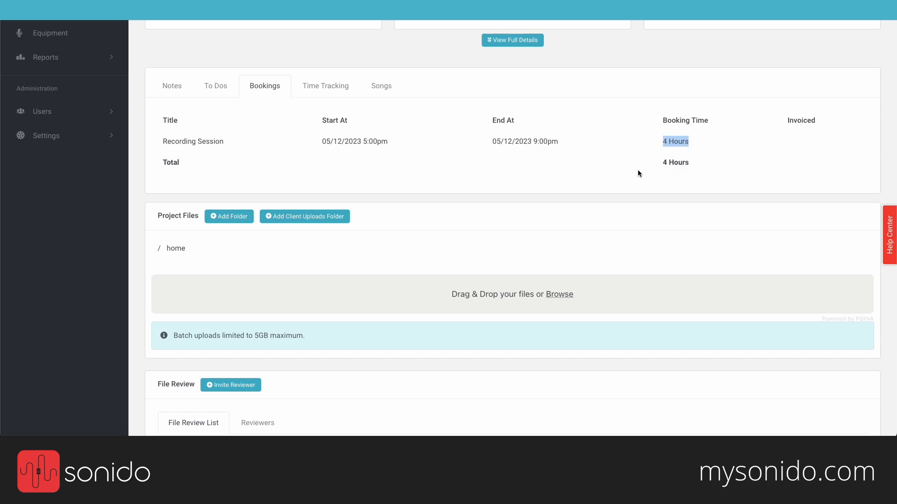
pyautogui.moveTo(696, 164); pyautogui.dragTo(663, 163)
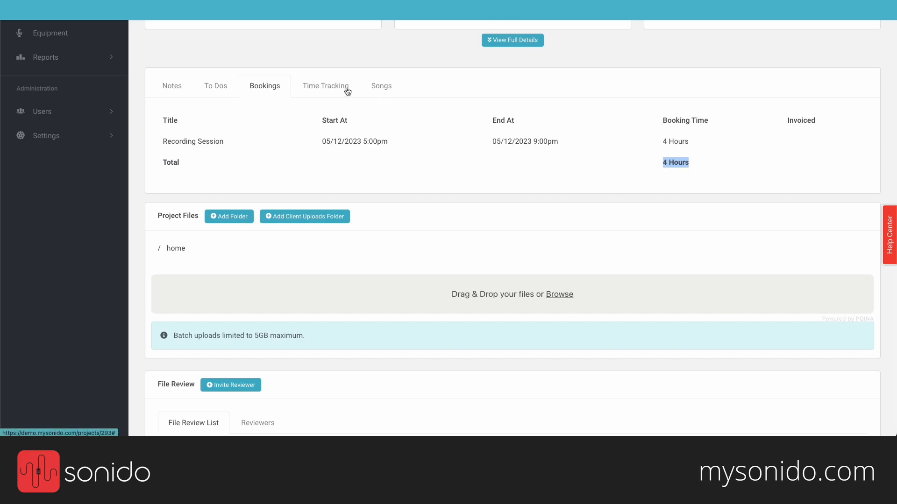
# Step: Bring up the Time Tracking section, showing no entries and 0.00 hours
pyautogui.click(330, 87)
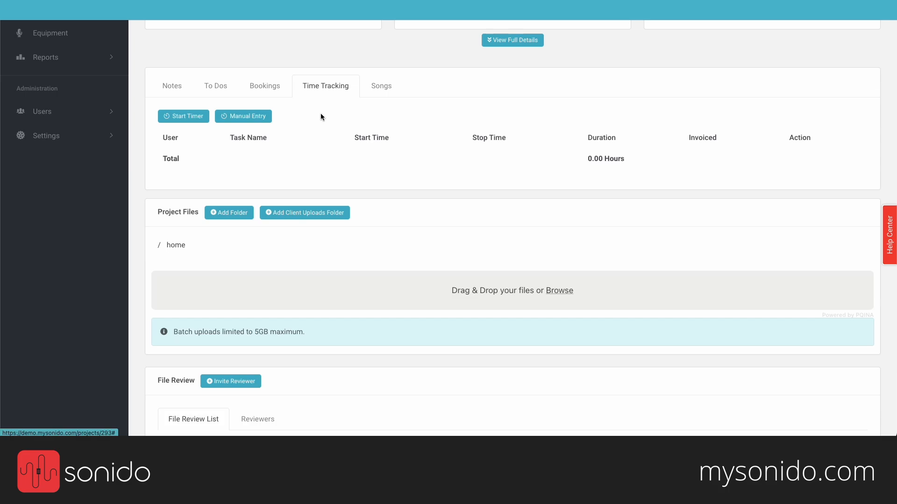
pyautogui.scroll(1, 332, 111)
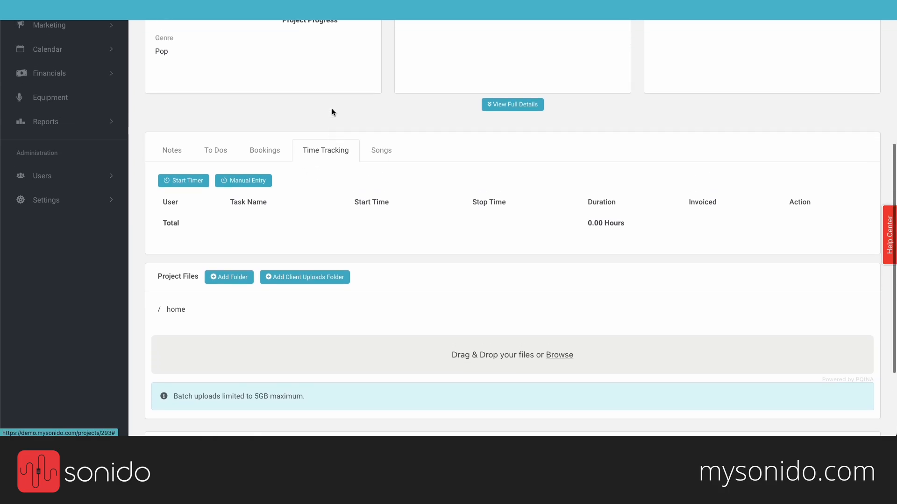
pyautogui.scroll(-2, 332, 113)
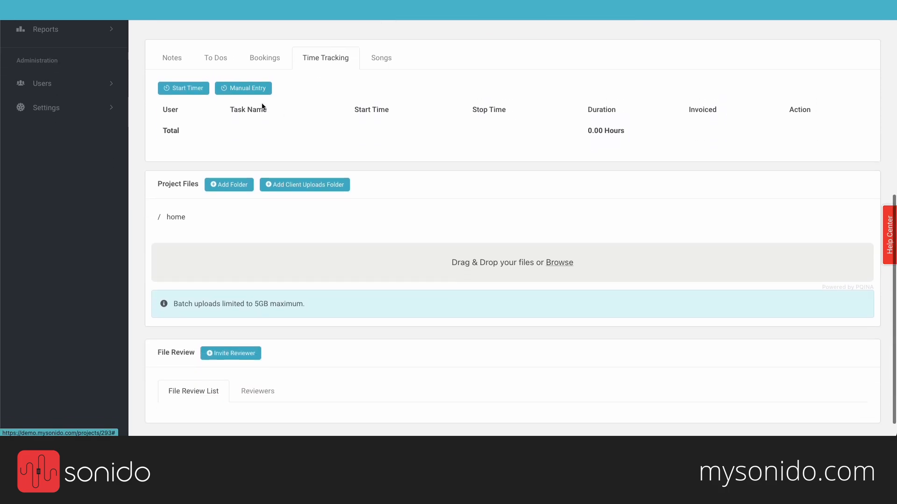
# Step: Start and stop a timer for the Editing task to log a time entry
pyautogui.click(184, 88)
pyautogui.click(423, 141)
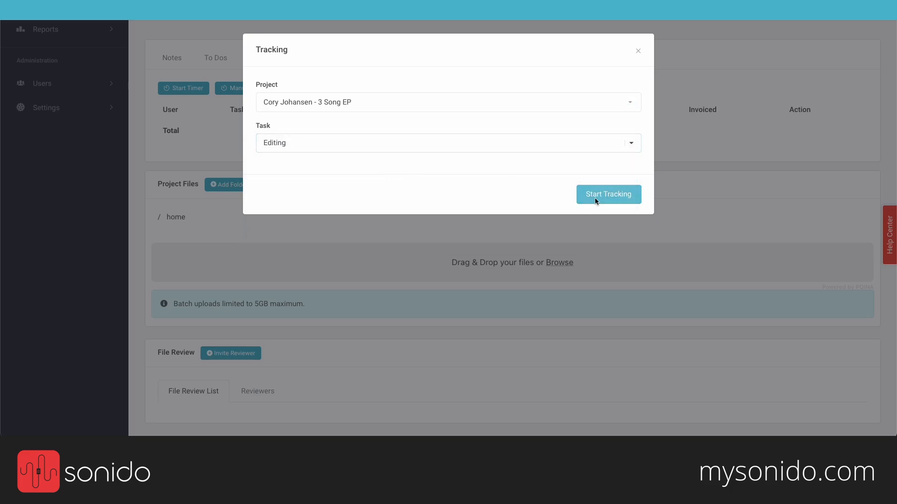
pyautogui.click(596, 197)
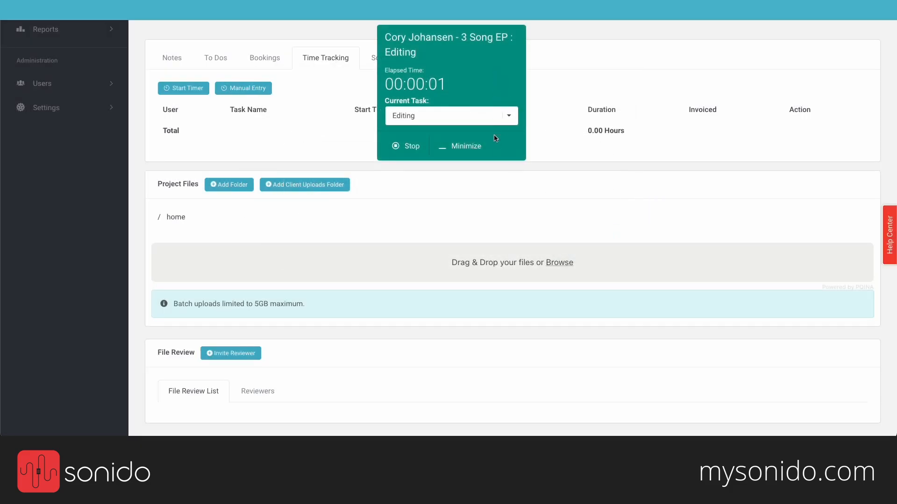
pyautogui.click(412, 146)
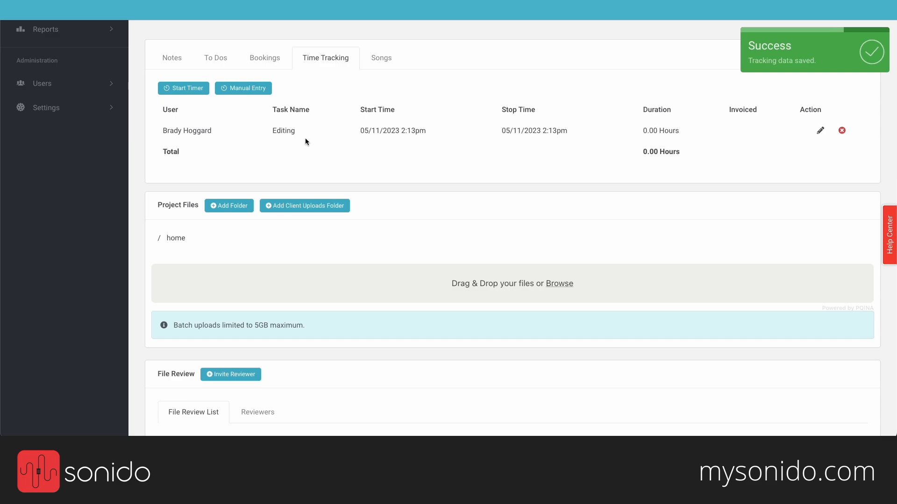
pyautogui.moveTo(164, 130); pyautogui.dragTo(213, 130)
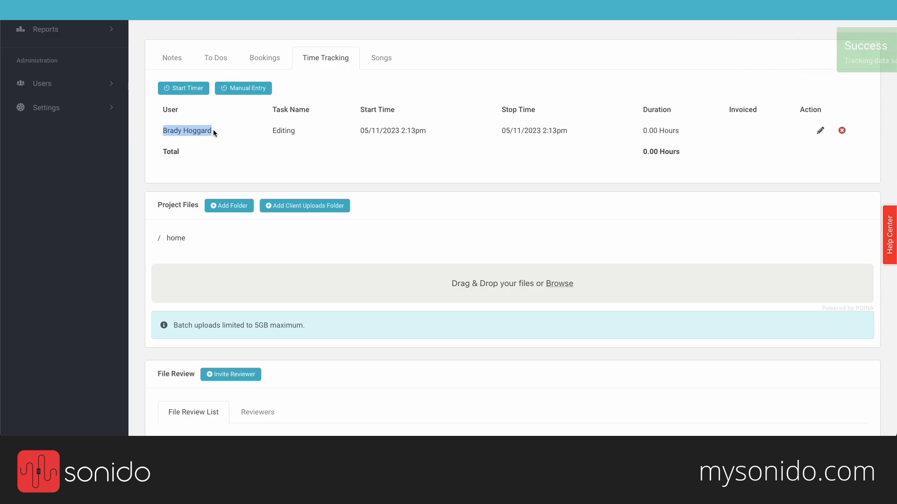
pyautogui.click(283, 129)
pyautogui.doubleClick(283, 129)
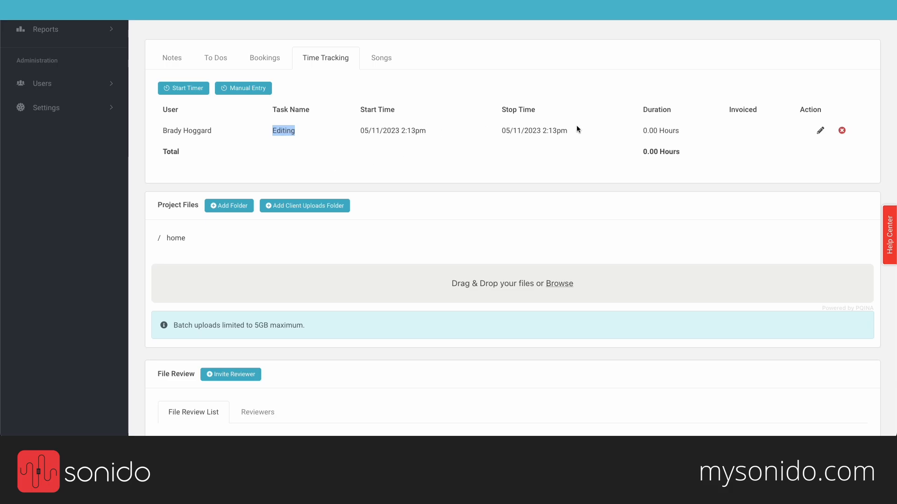
# Step: Edit the Editing entry's stop time to 4:55 PM, bringing the total to 2.68 hours
pyautogui.click(820, 131)
pyautogui.click(470, 184)
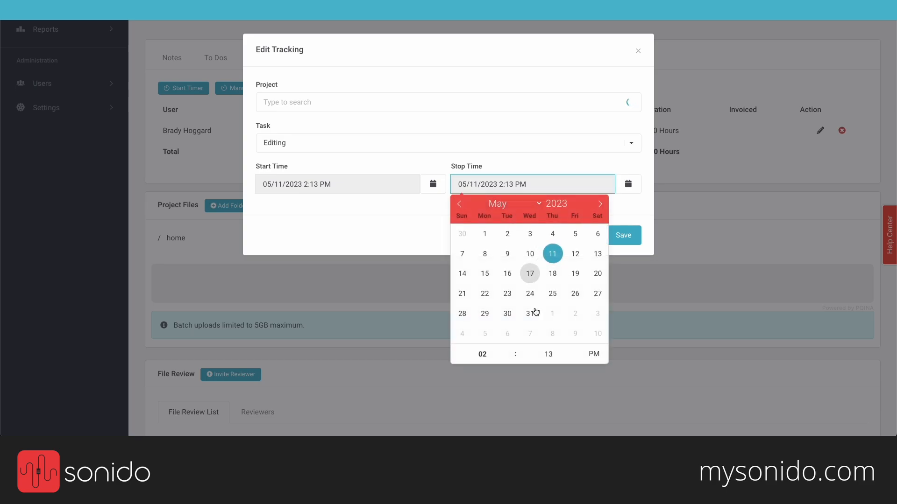
pyautogui.click(511, 350)
pyautogui.click(510, 350)
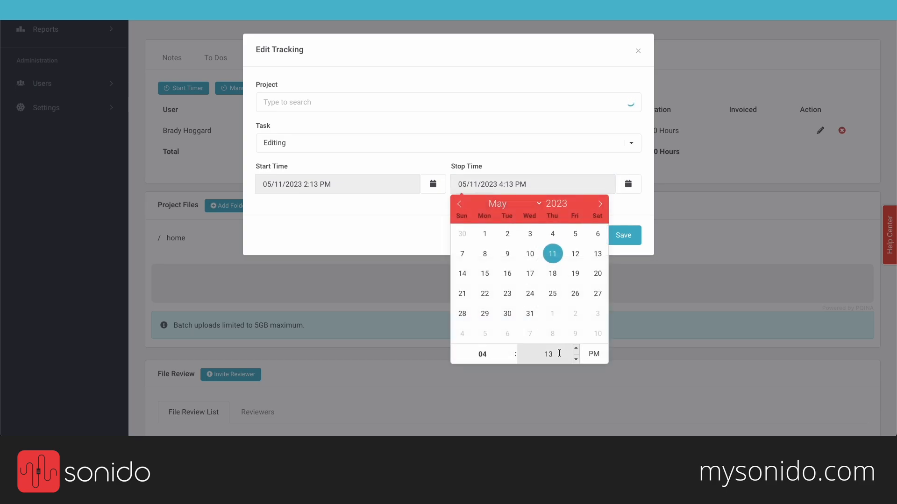
pyautogui.click(559, 353)
pyautogui.write('55')
pyautogui.click(631, 206)
pyautogui.click(624, 234)
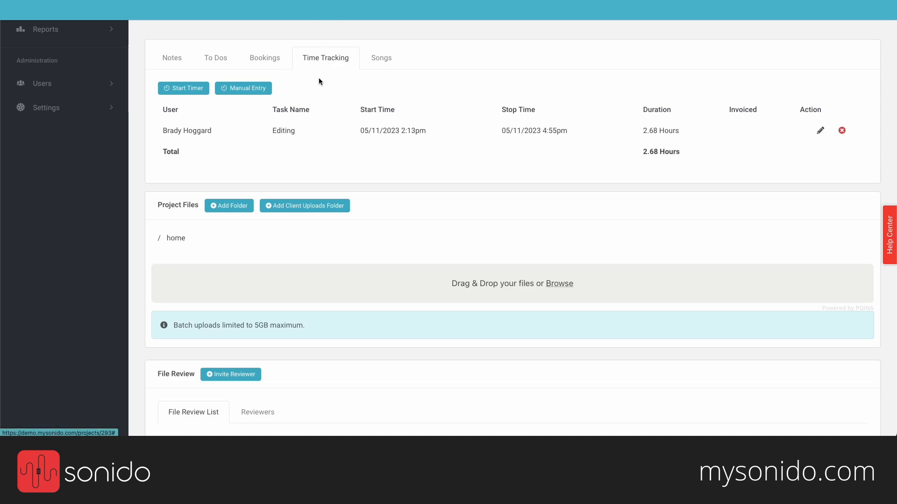
# Step: Show the Songs tab with Moonshine (Db, 4/4, 88bpm) and point out the empty Project Files section
pyautogui.click(384, 69)
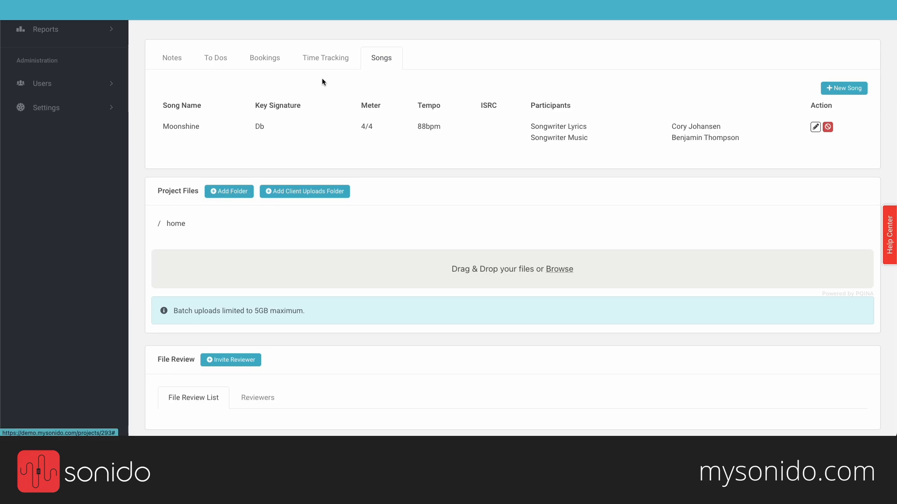
pyautogui.scroll(-1, 322, 80)
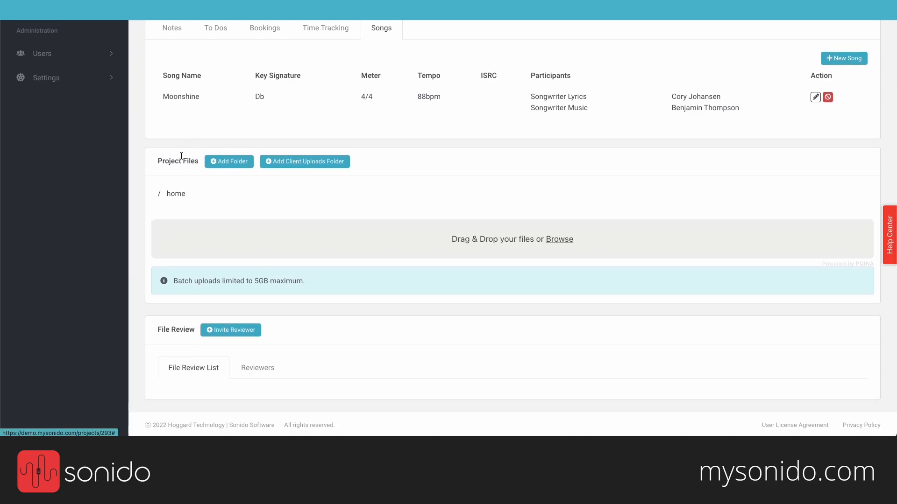
pyautogui.moveTo(157, 161); pyautogui.dragTo(197, 161)
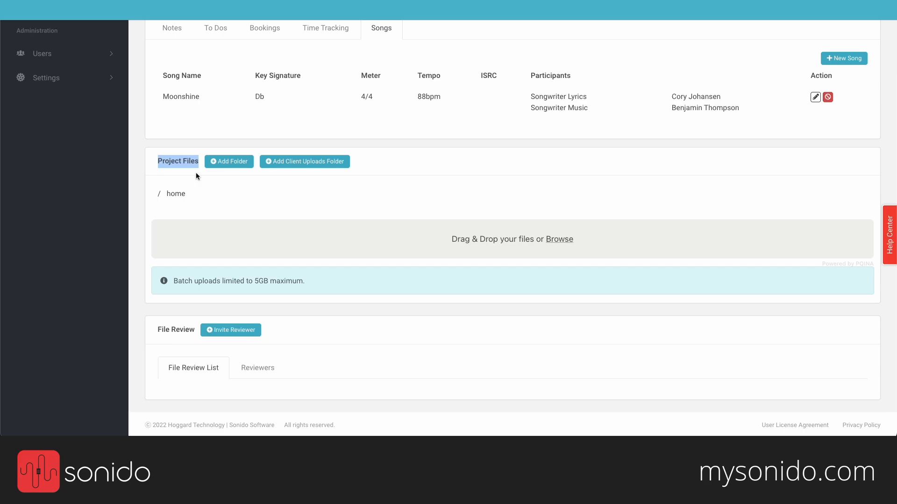
pyautogui.click(186, 159)
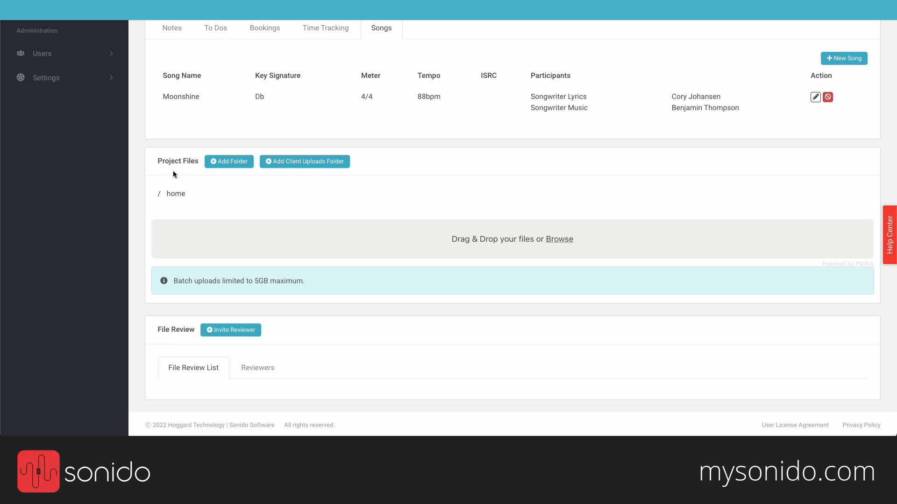
pyautogui.scroll(7, 173, 174)
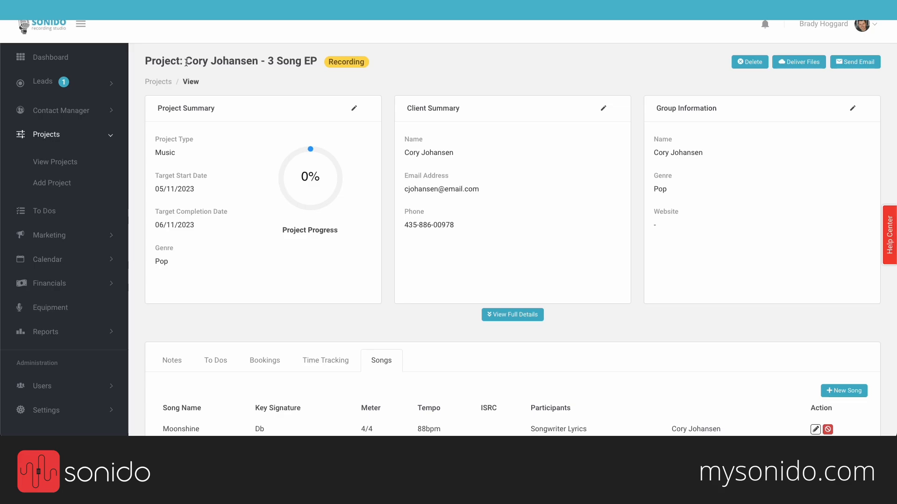
pyautogui.moveTo(186, 62); pyautogui.dragTo(260, 62)
pyautogui.scroll(-7, 230, 129)
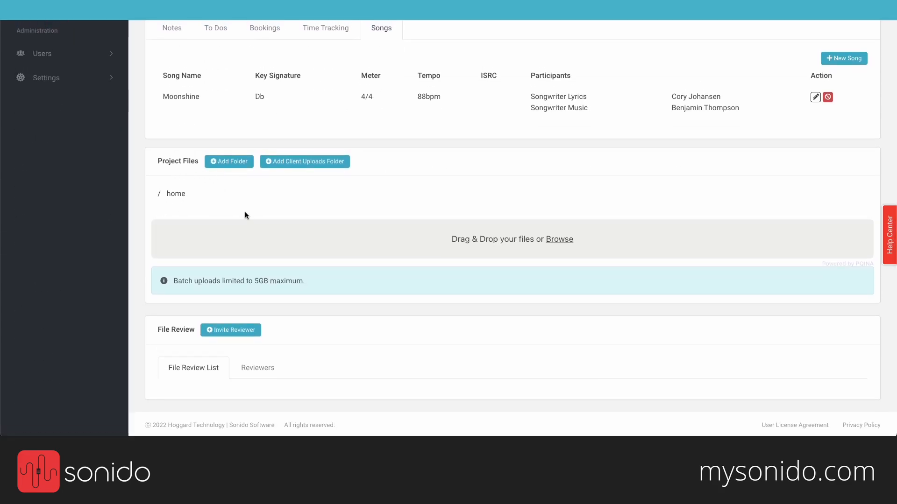
# Step: Create two project folders named MIXES and STEMS/BACKING TRACKS
pyautogui.click(225, 163)
pyautogui.click(358, 97)
pyautogui.write('M')
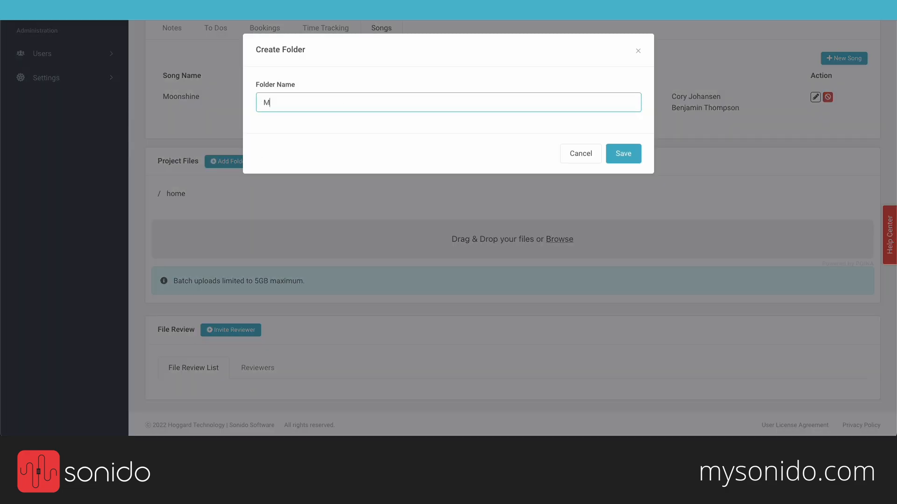
pyautogui.write('IXES')
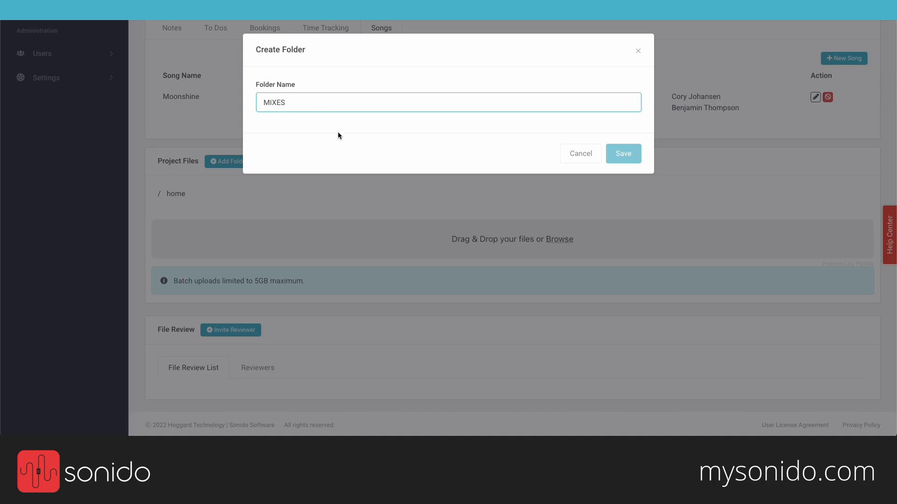
pyautogui.press('Return')
pyautogui.click(231, 164)
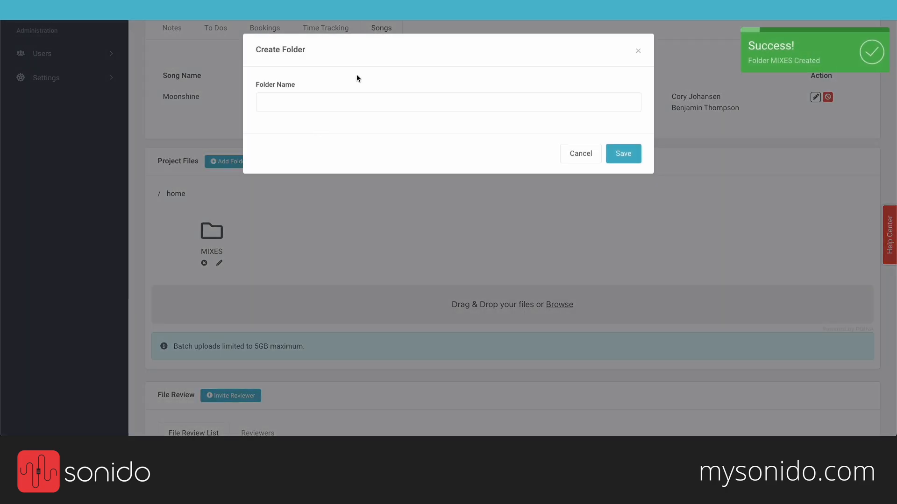
pyautogui.click(327, 102)
pyautogui.write('S')
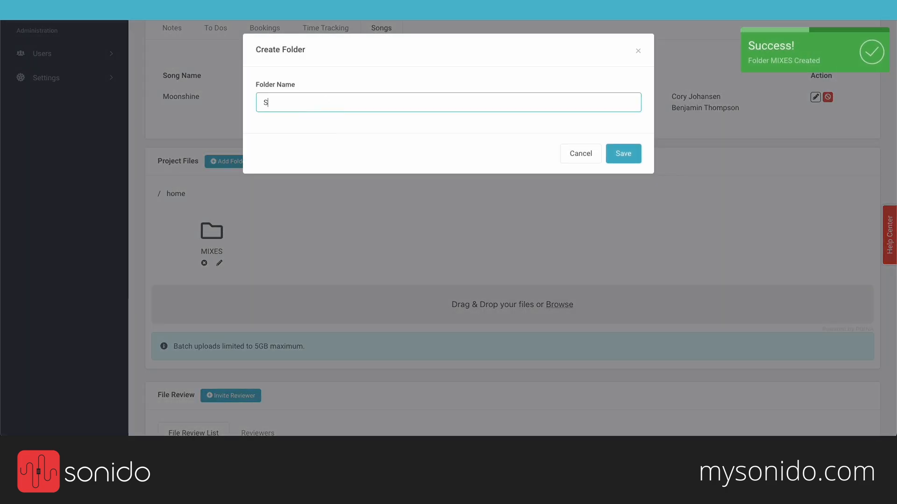
pyautogui.write('TEMS/BAC')
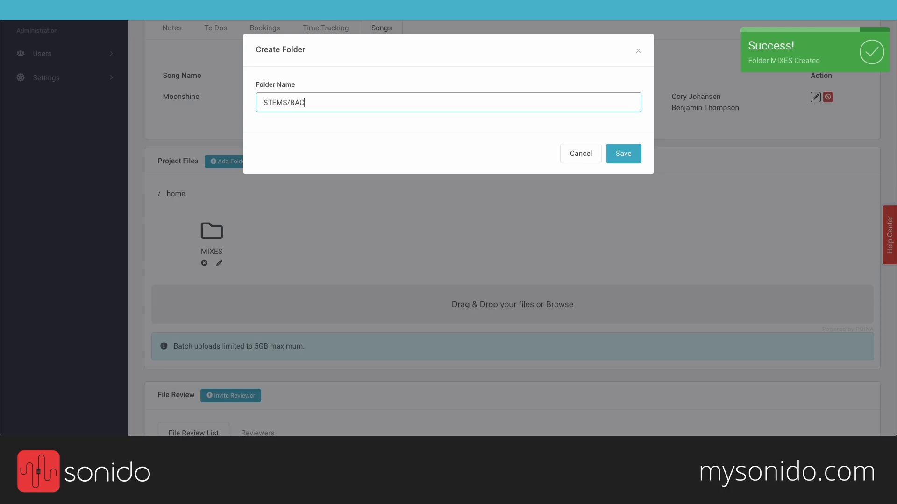
pyautogui.write('KING TRACKS')
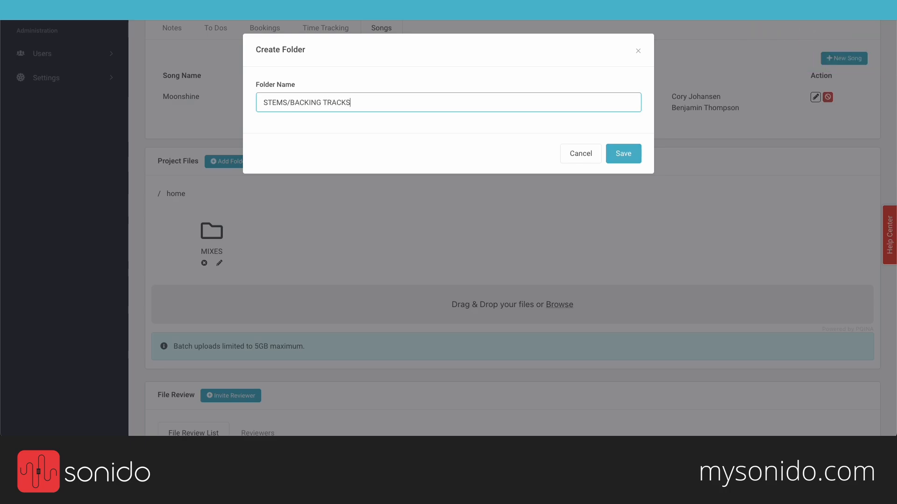
pyautogui.press('Return')
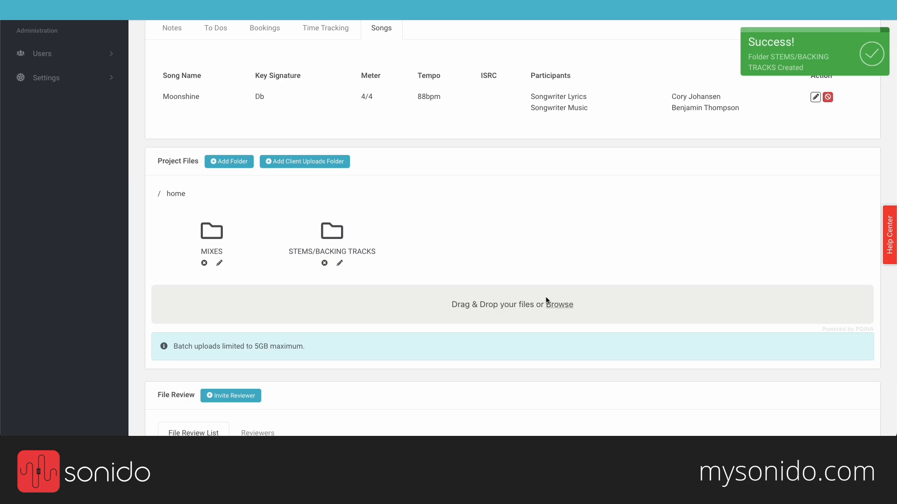
# Step: Upload Mountain Path, Lifelike and Please Calm My Mind sample MP3s into MIXES
pyautogui.click(222, 232)
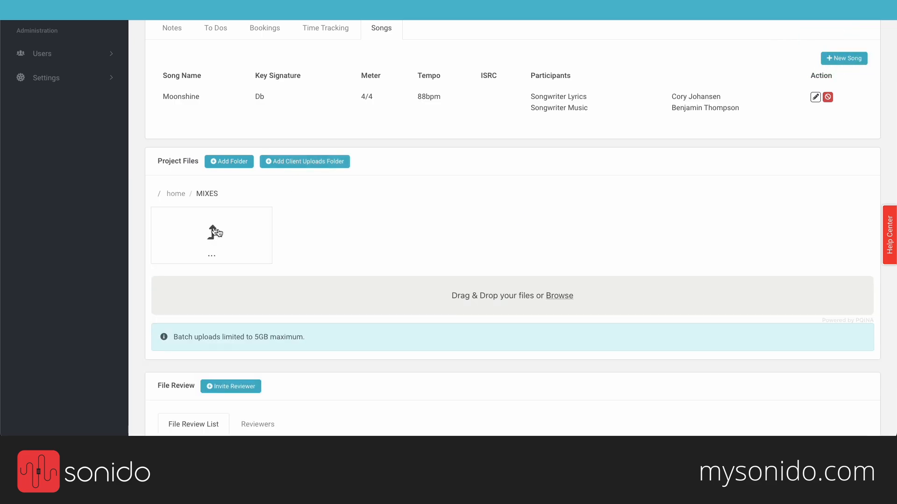
pyautogui.click(557, 297)
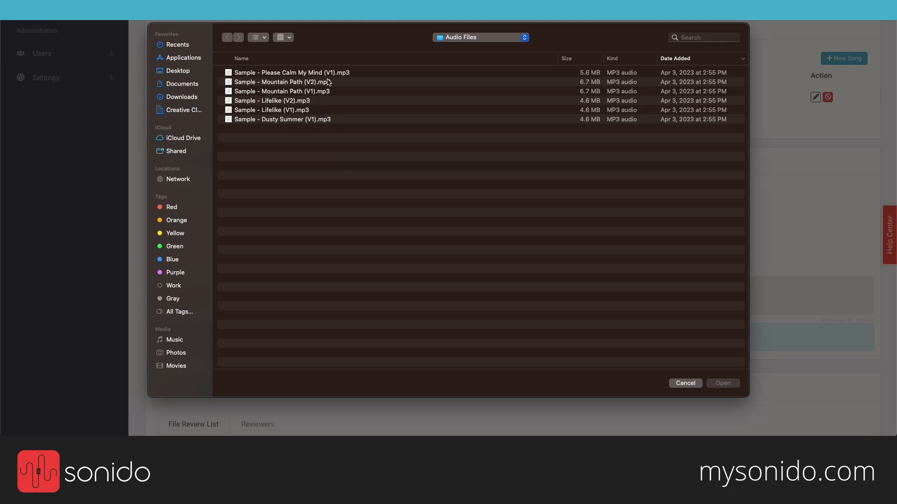
pyautogui.click(320, 92)
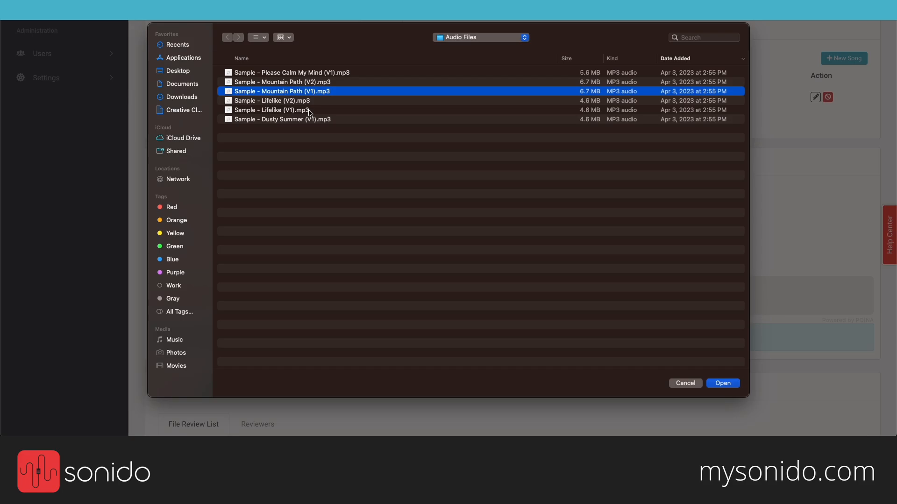
pyautogui.keyDown('super'); pyautogui.click(310, 111); pyautogui.keyUp('super')
pyautogui.keyDown('super'); pyautogui.click(340, 73); pyautogui.keyUp('super')
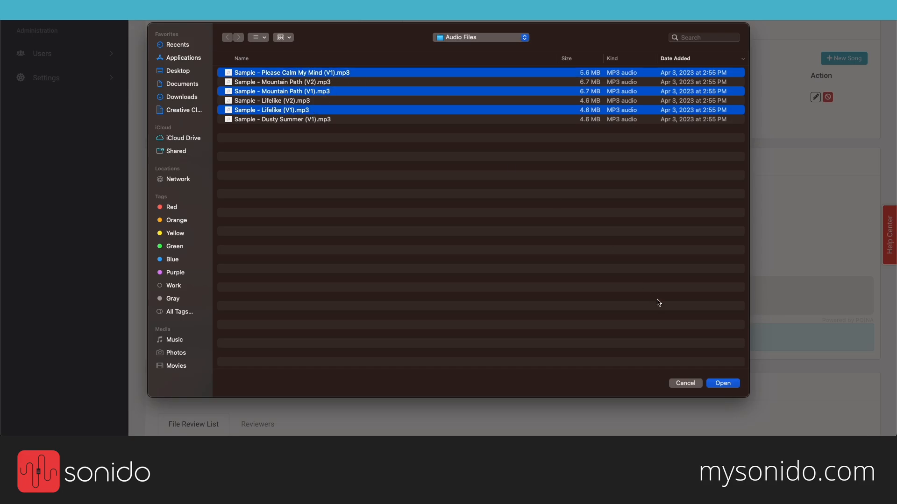
pyautogui.click(723, 383)
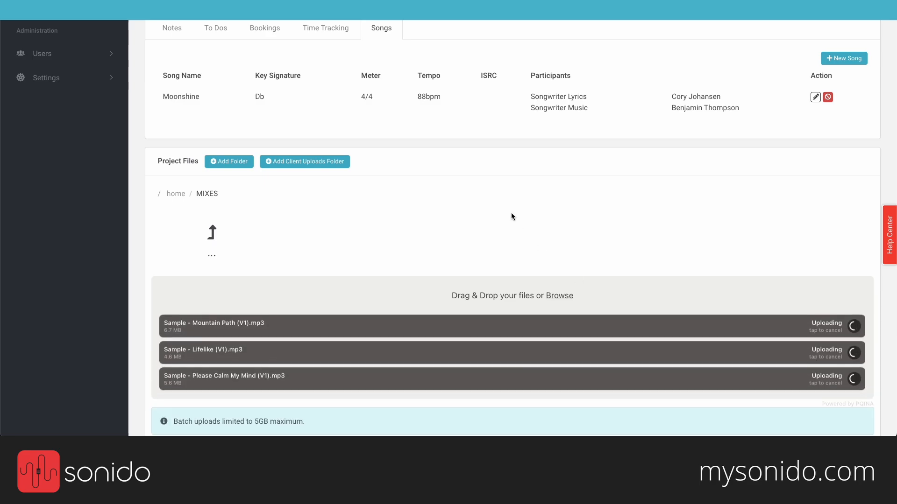
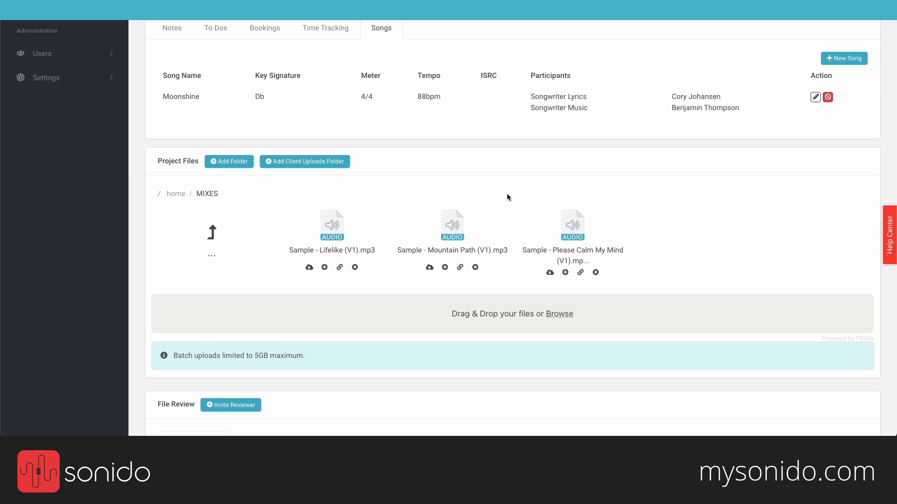
# Step: Leave the MIXES folder for the home level showing MIXES and STEMS/BACKING TRACKS
pyautogui.click(212, 232)
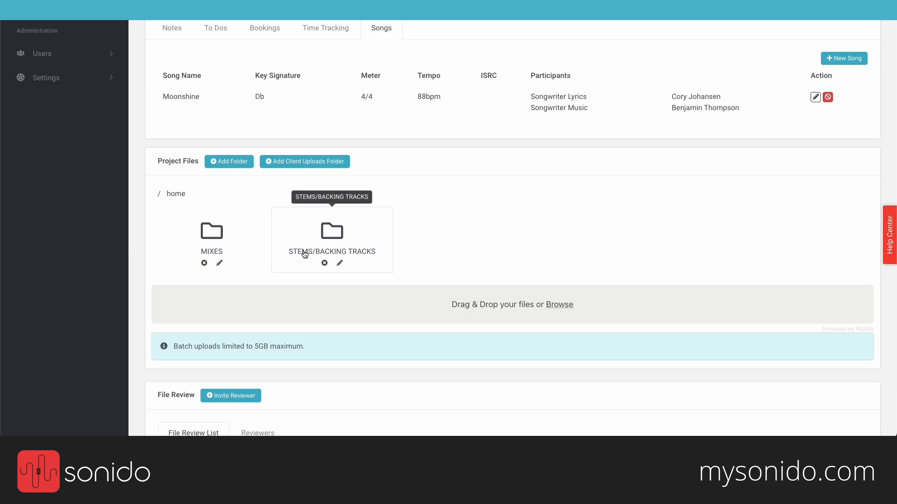
# Step: Add a Client Uploads folder and send its upload invitation to the studio's Gmail address
pyautogui.click(309, 167)
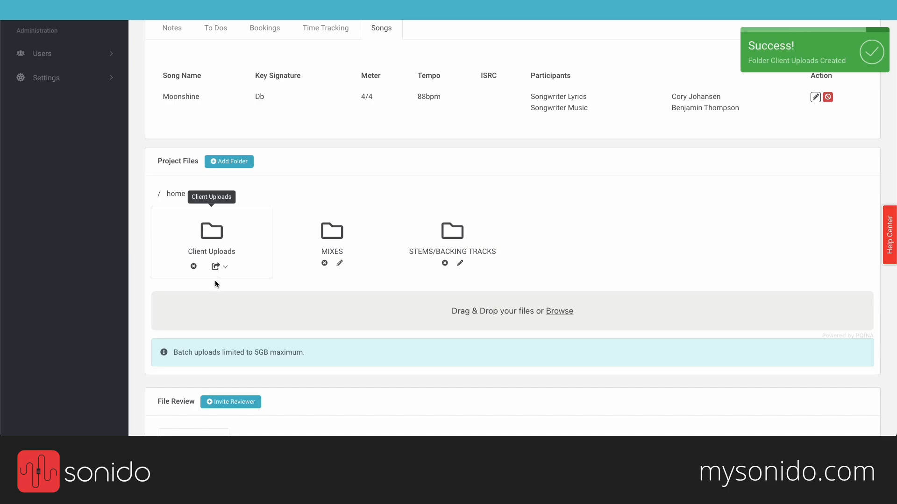
pyautogui.click(217, 266)
pyautogui.click(229, 293)
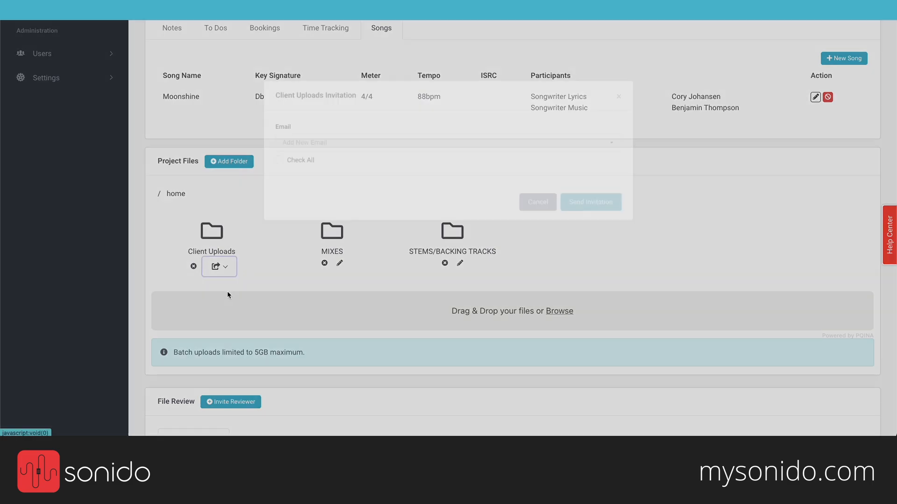
pyautogui.click(336, 122)
pyautogui.click(346, 109)
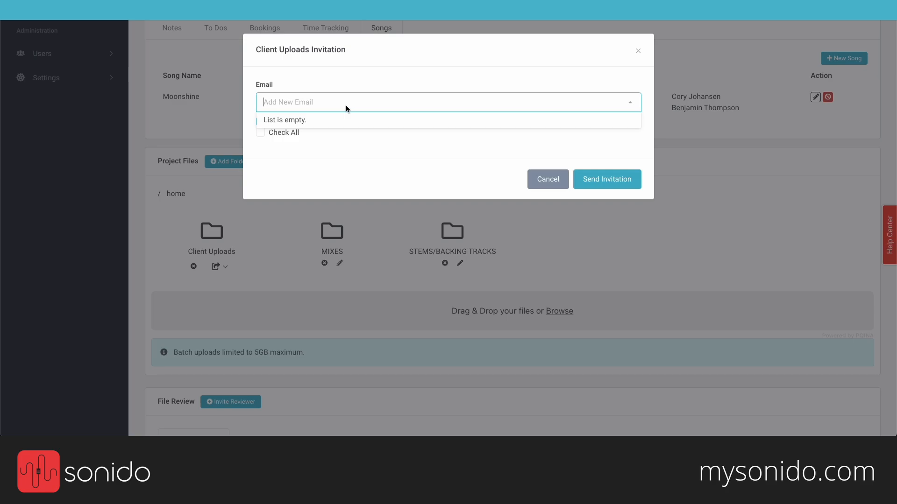
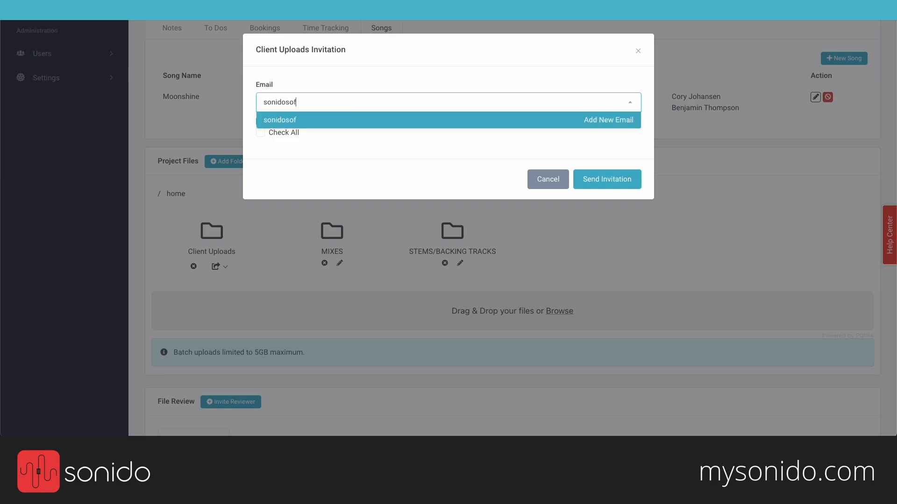
pyautogui.press('Return')
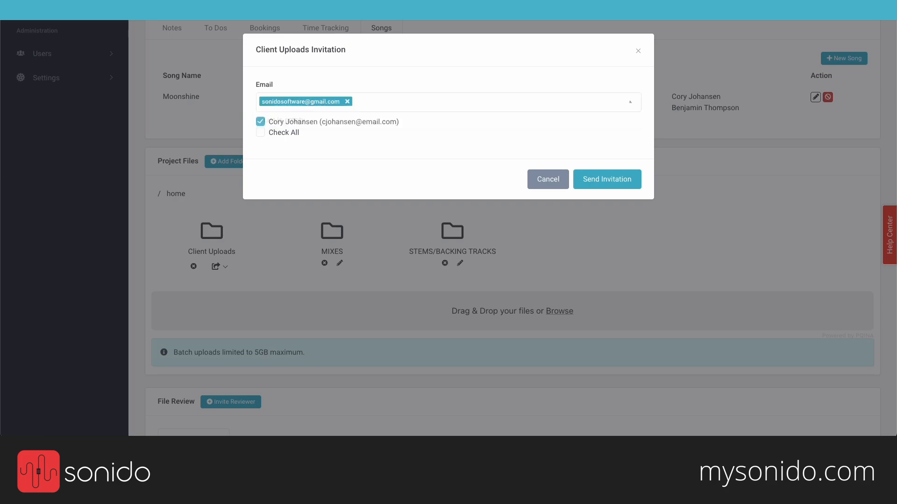
pyautogui.click(598, 179)
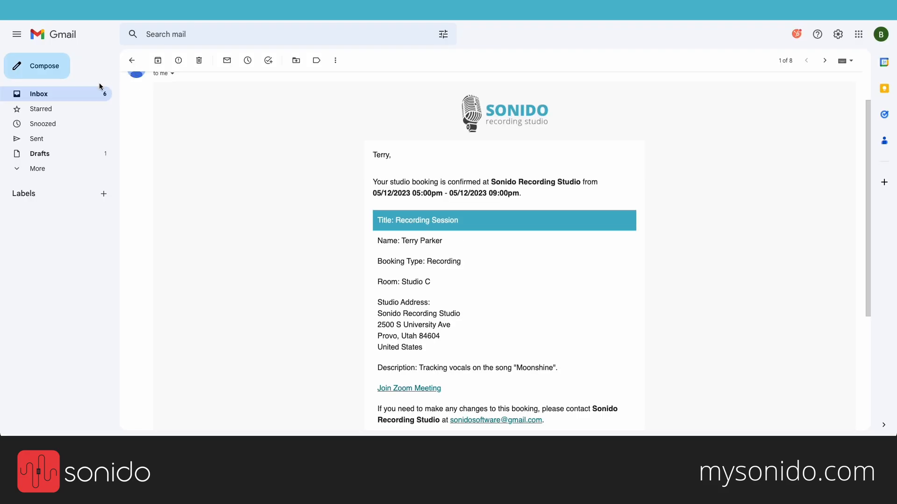
# Step: Open the 'You are invited to upload files to your studio project' e-mail and follow Upload Files
pyautogui.click(87, 95)
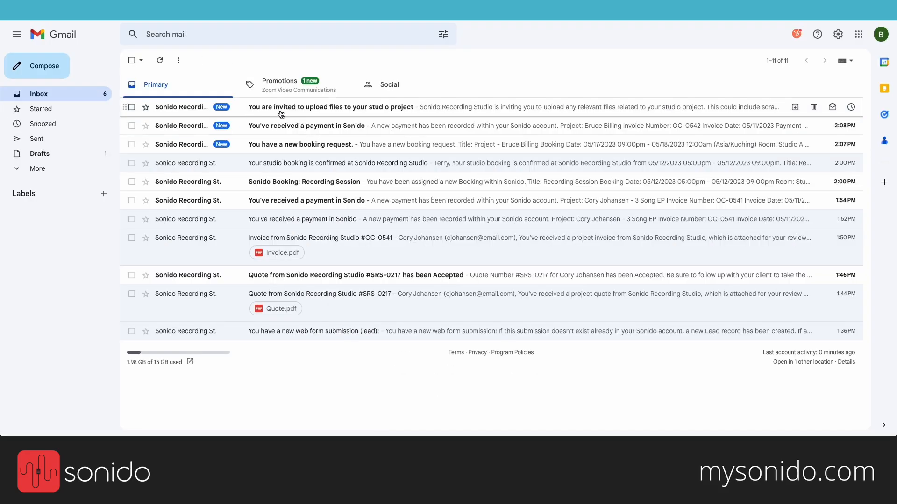
pyautogui.click(382, 108)
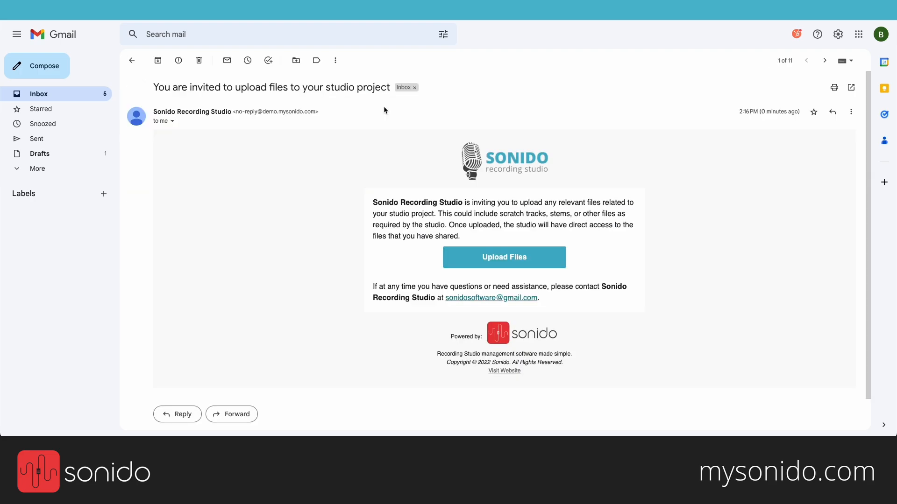
pyautogui.click(509, 258)
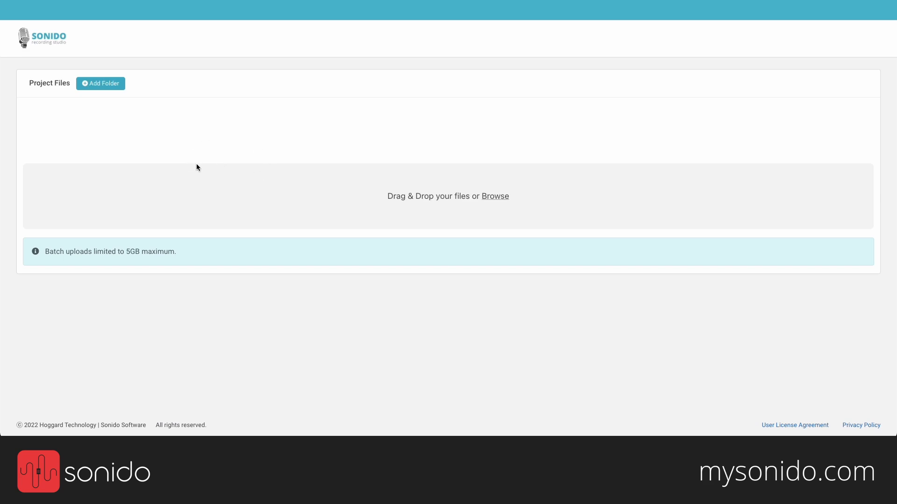
# Step: Upload Sample - Dusty Summer (V1).mp3 from the computer as the client
pyautogui.click(497, 198)
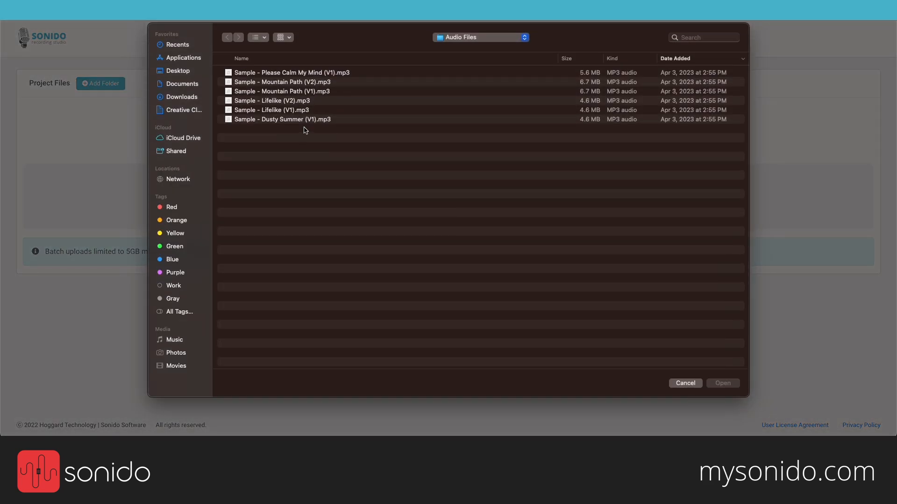
pyautogui.doubleClick(301, 120)
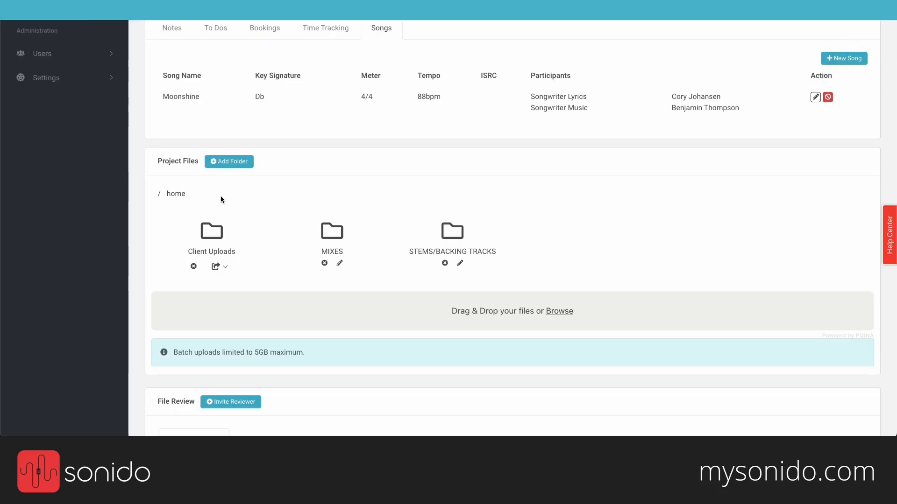
# Step: Check Dusty Summer in Client Uploads, return to the home level and review its share options
pyautogui.click(211, 241)
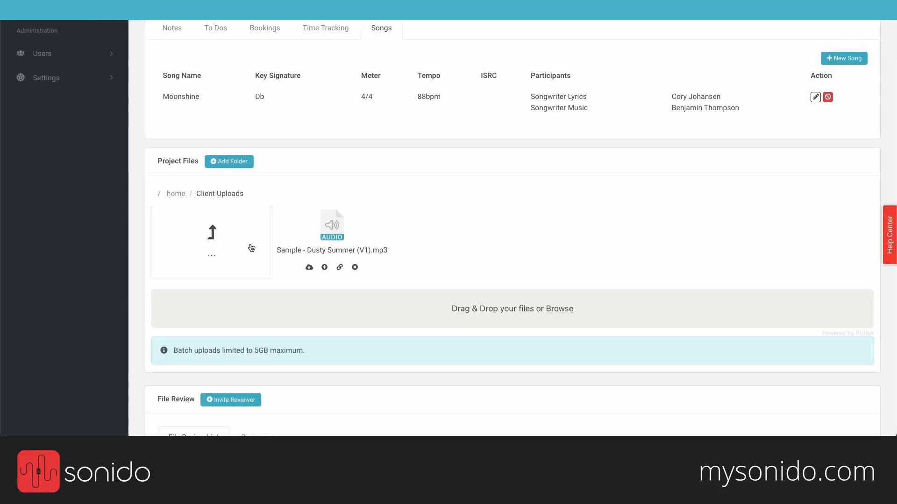
pyautogui.click(214, 234)
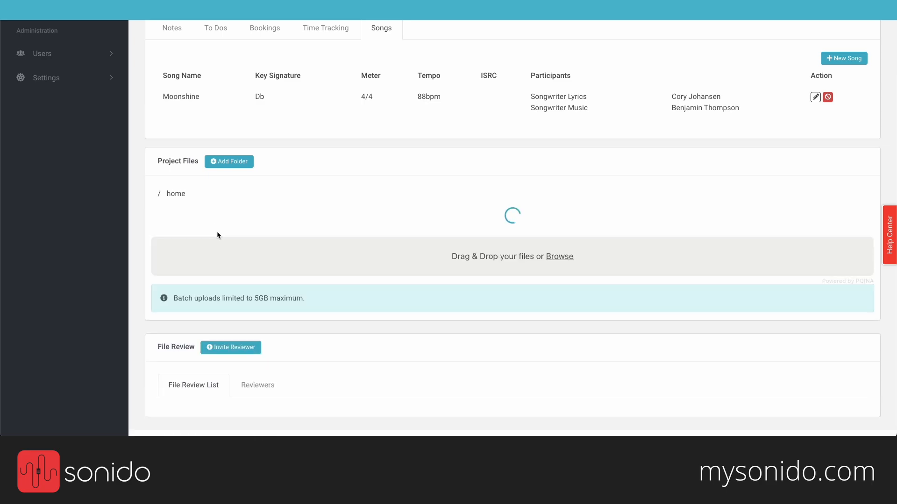
pyautogui.click(228, 267)
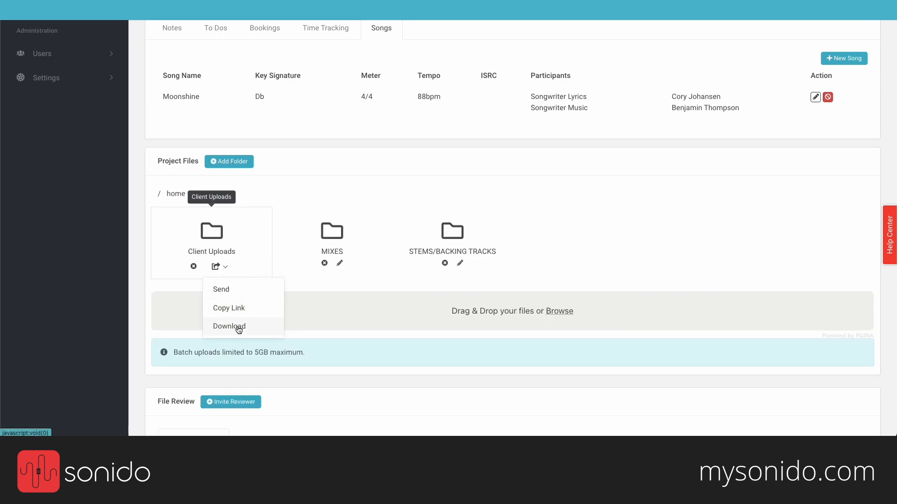
pyautogui.click(346, 332)
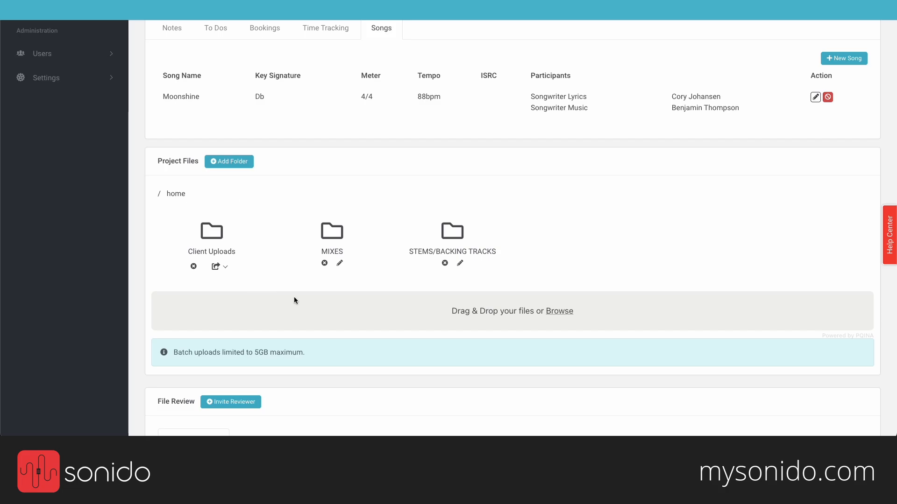
pyautogui.scroll(-2, 294, 300)
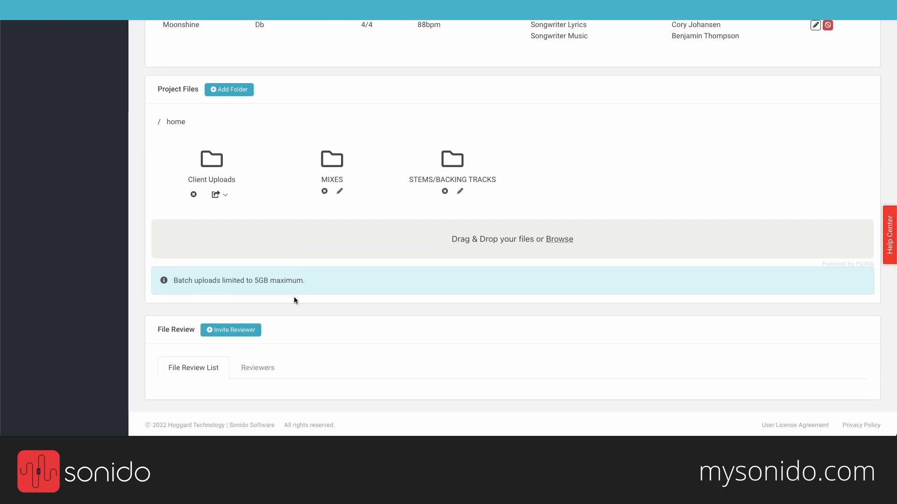
pyautogui.scroll(10, 295, 300)
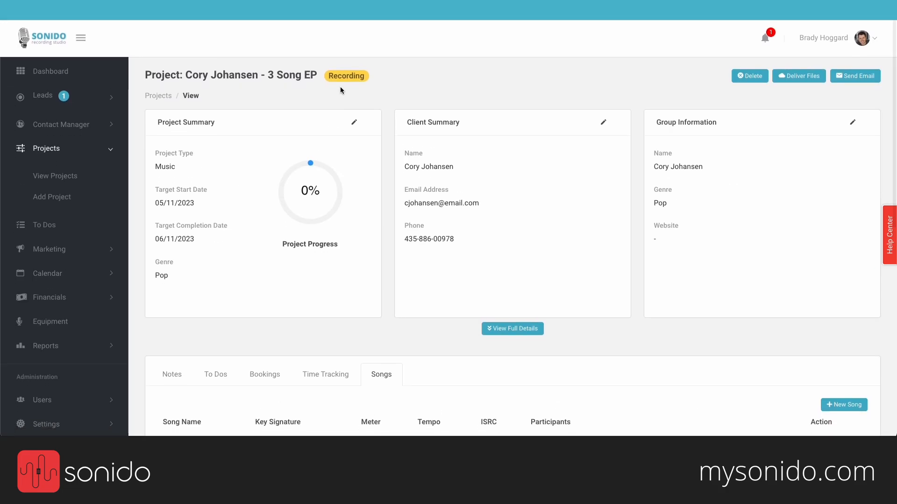
# Step: Switch the project stage badge from Recording to Mixing and save it
pyautogui.click(343, 77)
pyautogui.click(343, 98)
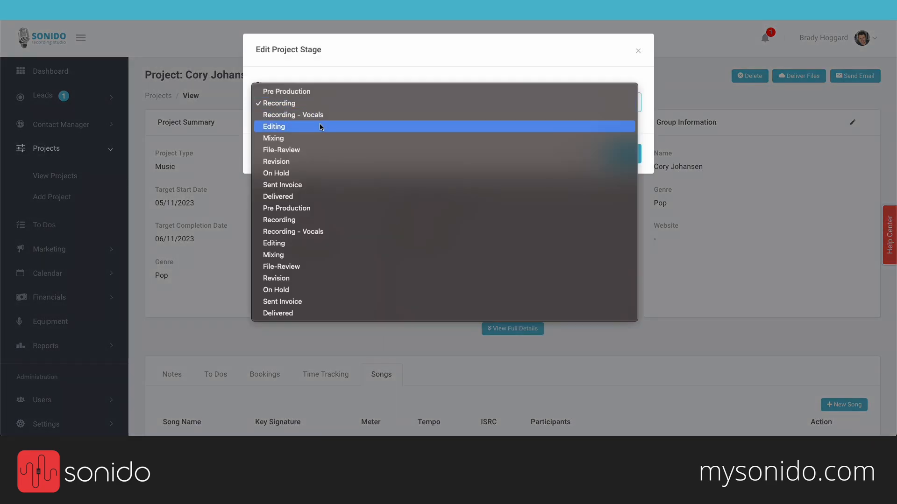
pyautogui.click(311, 139)
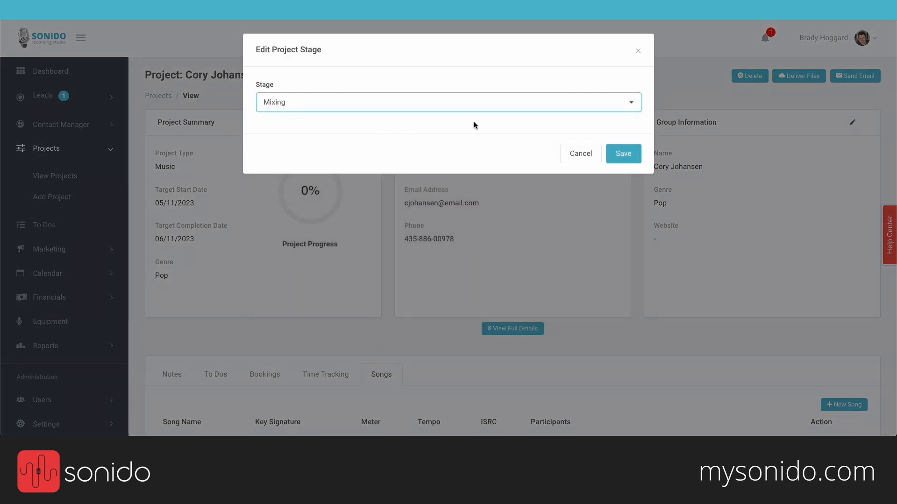
pyautogui.click(620, 153)
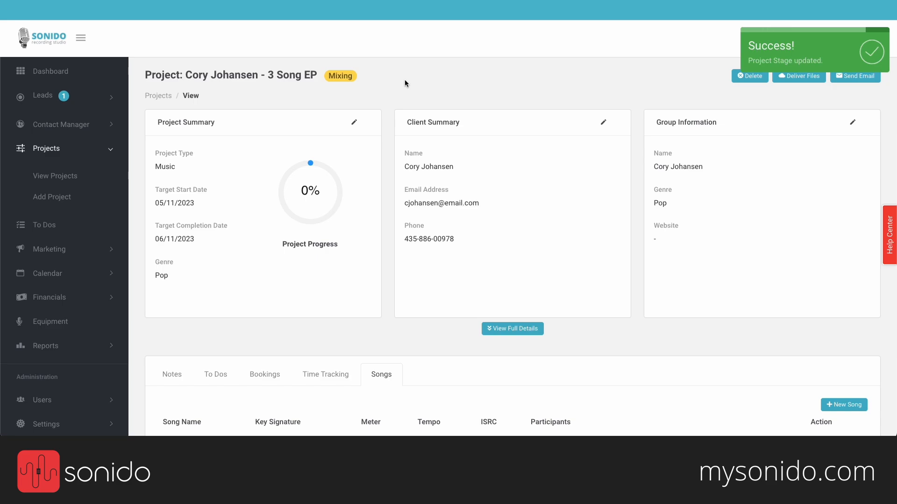
pyautogui.scroll(-9, 405, 83)
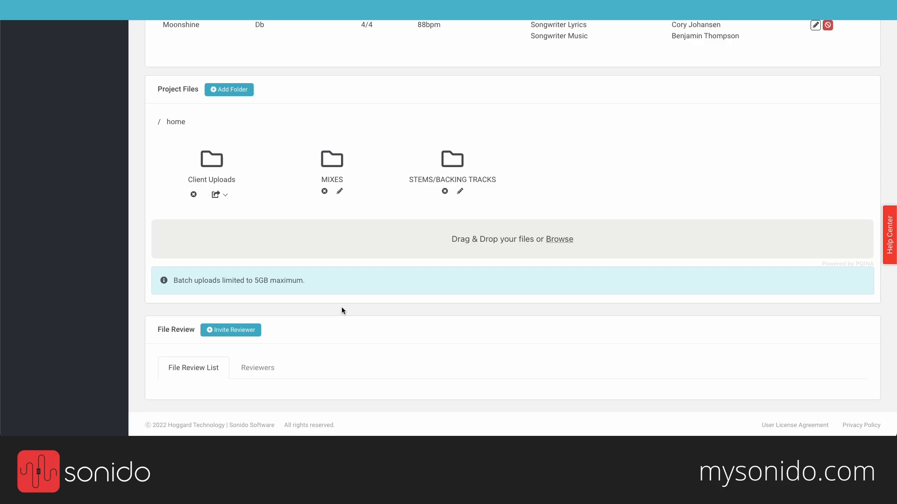
# Step: Add Lifelike, Mountain Path and Please Calm My Mind from MIXES to the Review Portal
pyautogui.moveTo(154, 329); pyautogui.dragTo(195, 334)
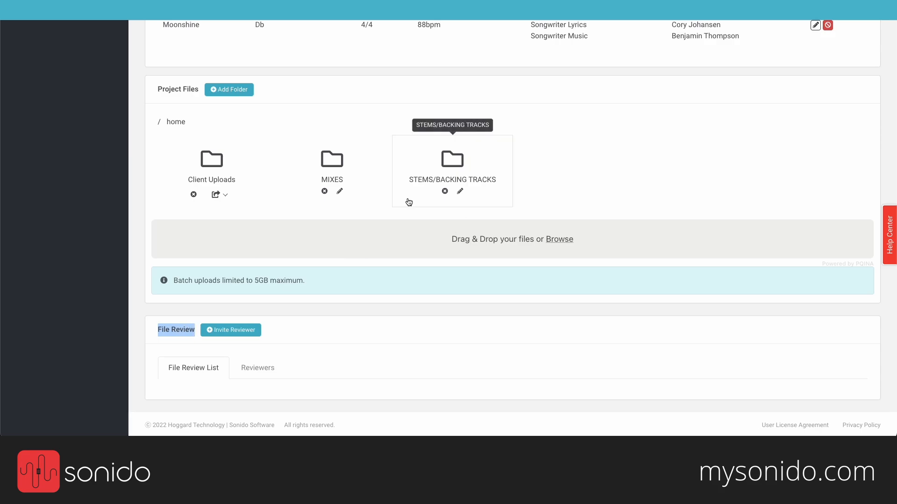
pyautogui.click(328, 168)
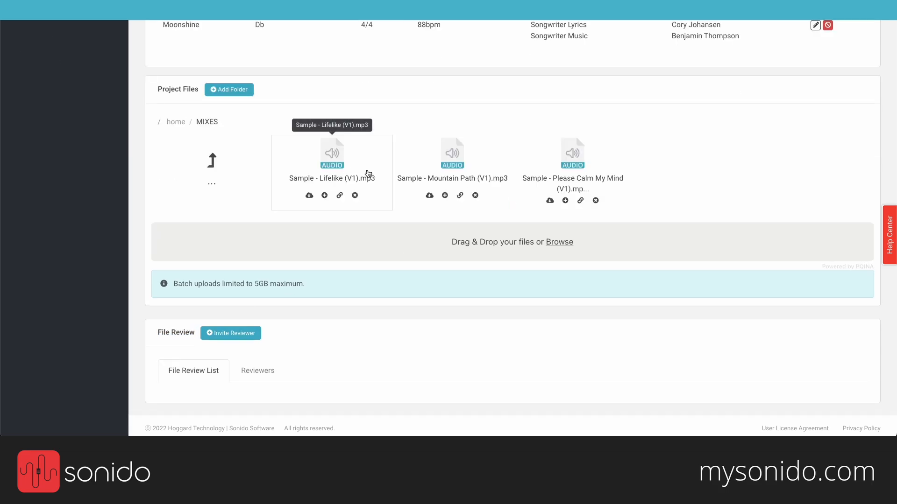
pyautogui.click(324, 195)
pyautogui.click(392, 249)
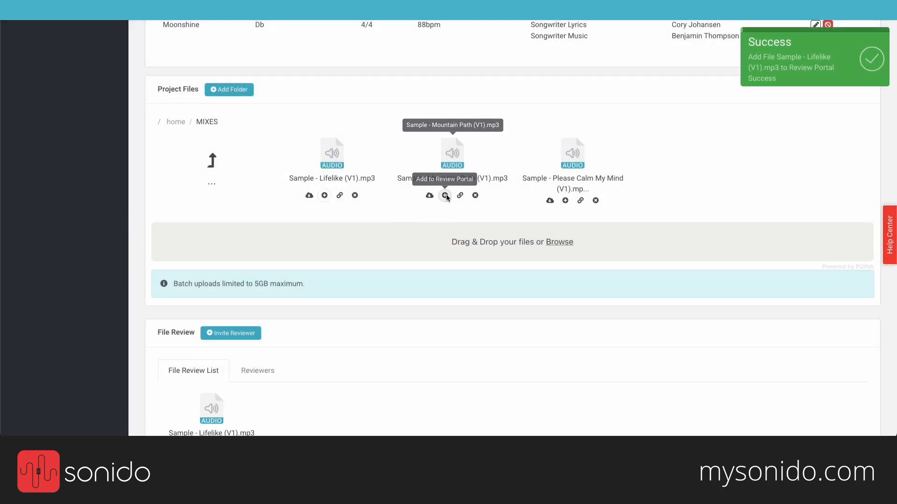
pyautogui.click(445, 195)
pyautogui.click(423, 247)
pyautogui.click(565, 201)
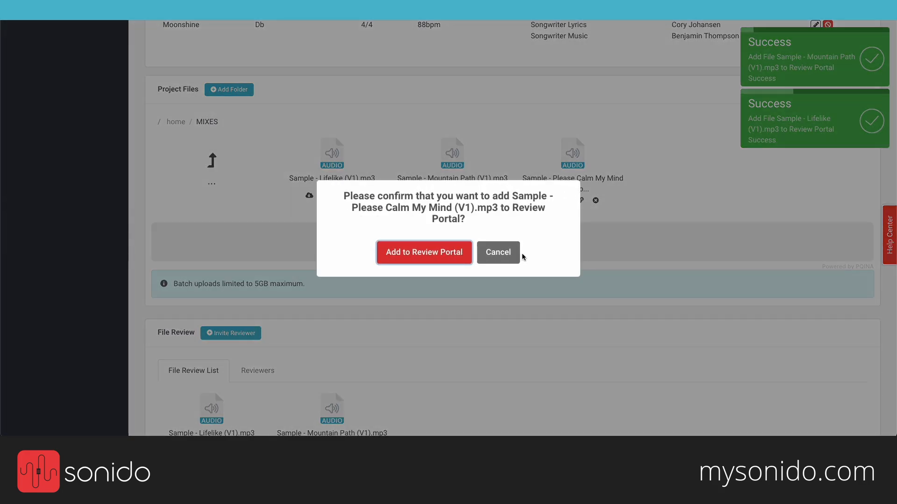
pyautogui.click(452, 251)
pyautogui.scroll(-2, 450, 252)
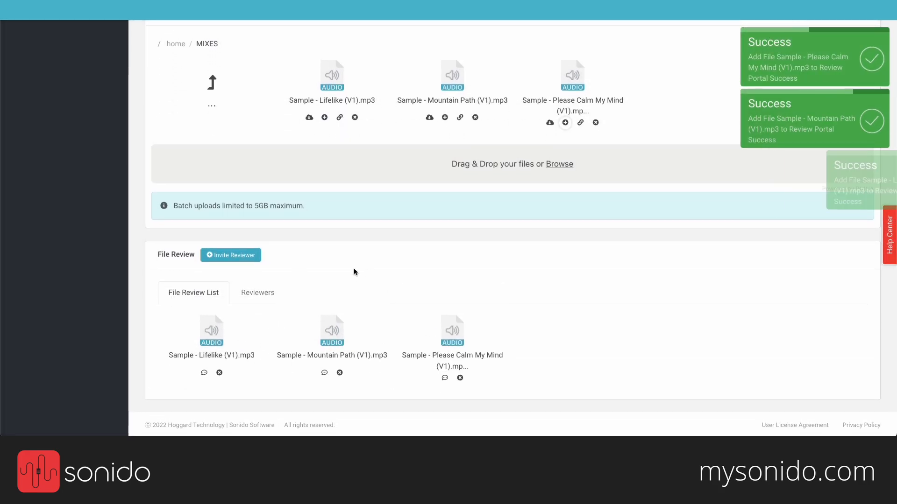
# Step: Invite the client and two contacts found by searching 'sonid' as reviewers
pyautogui.click(236, 258)
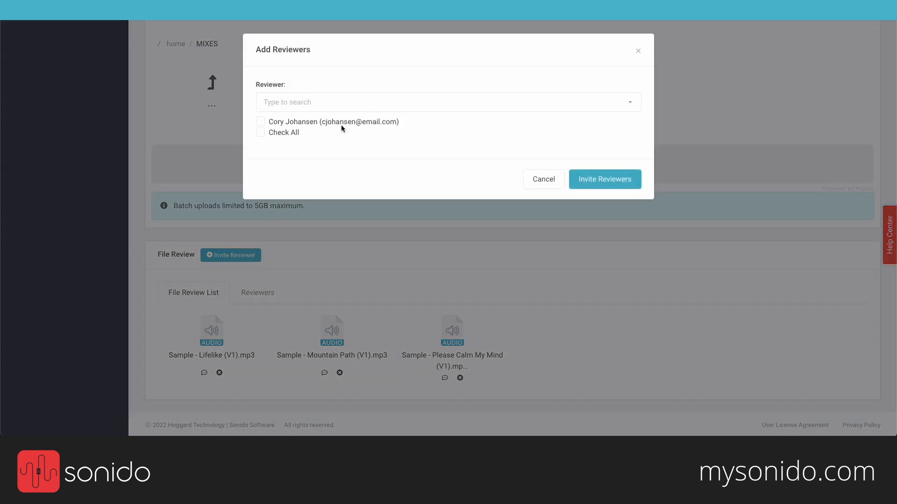
pyautogui.click(343, 121)
pyautogui.click(298, 105)
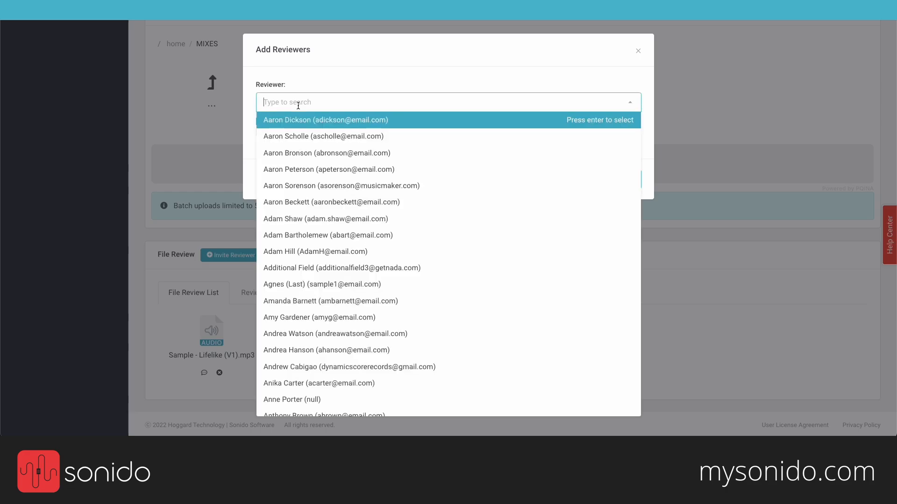
pyautogui.write('sonid')
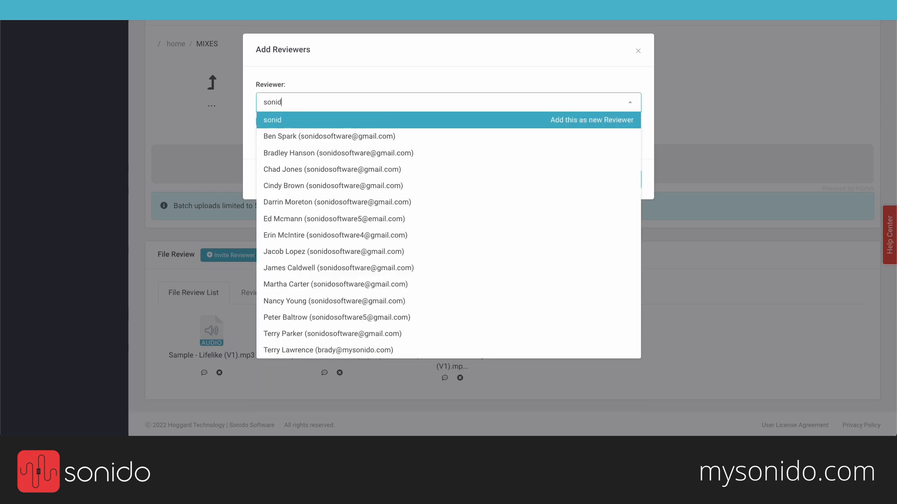
pyautogui.click(297, 136)
pyautogui.click(302, 137)
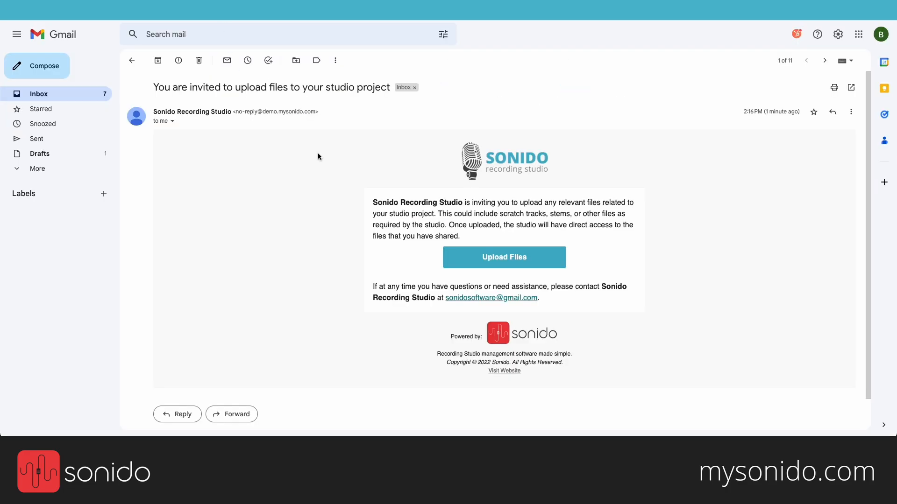
# Step: Open the 'You have new audio files to review' e-mail and follow Review Audio Files
pyautogui.click(71, 93)
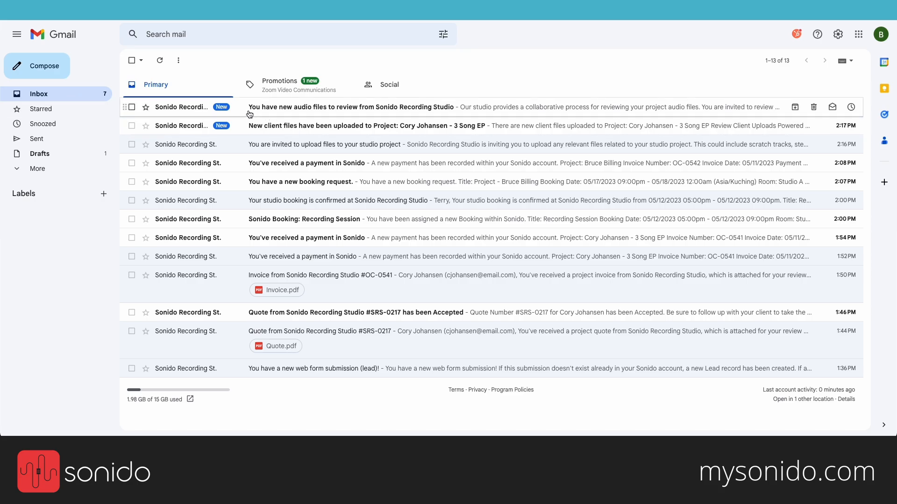
pyautogui.moveTo(298, 116); pyautogui.dragTo(320, 117)
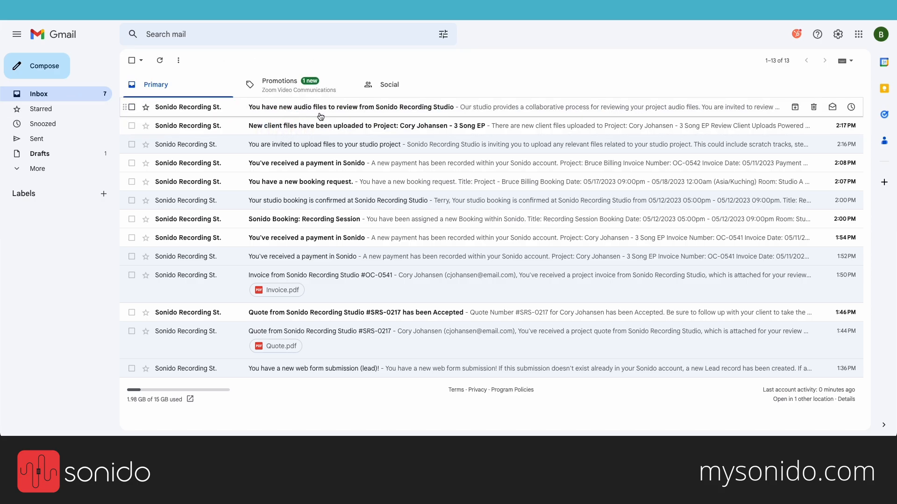
pyautogui.click(401, 110)
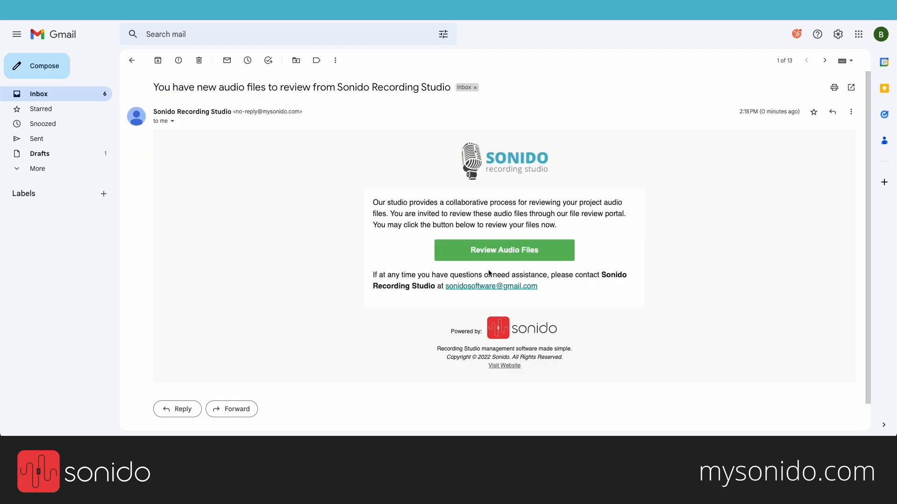
pyautogui.click(516, 257)
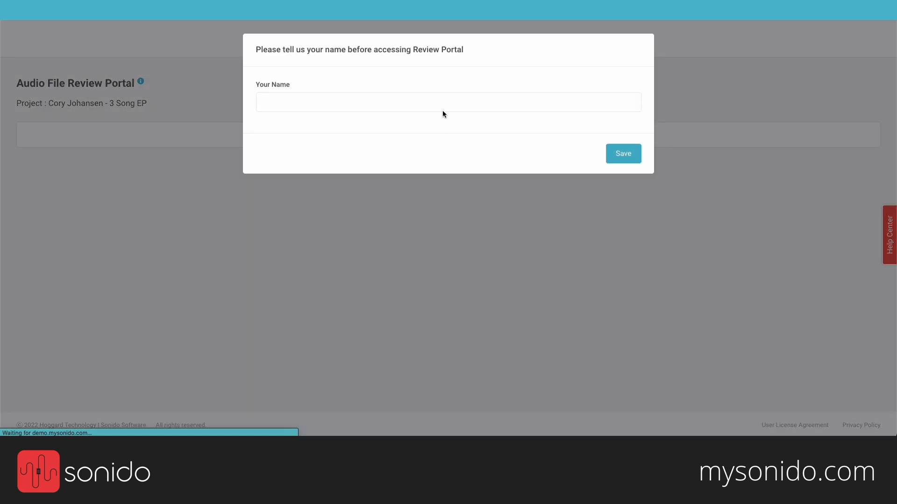
# Step: Enter the portal under the client's full name and dismiss the tip popup
pyautogui.click(442, 111)
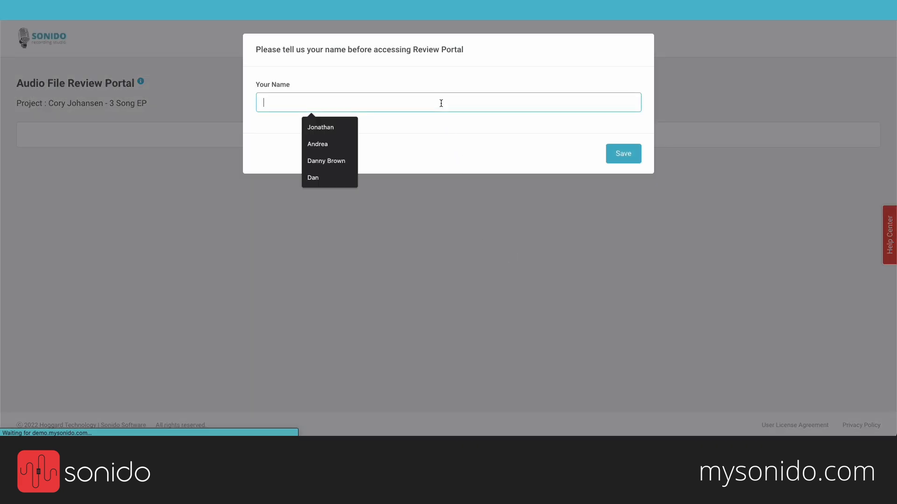
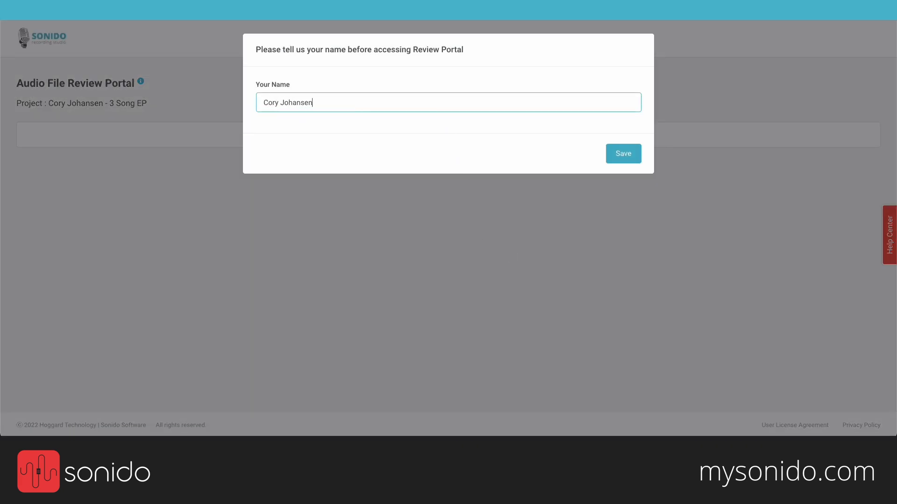
pyautogui.press('Return')
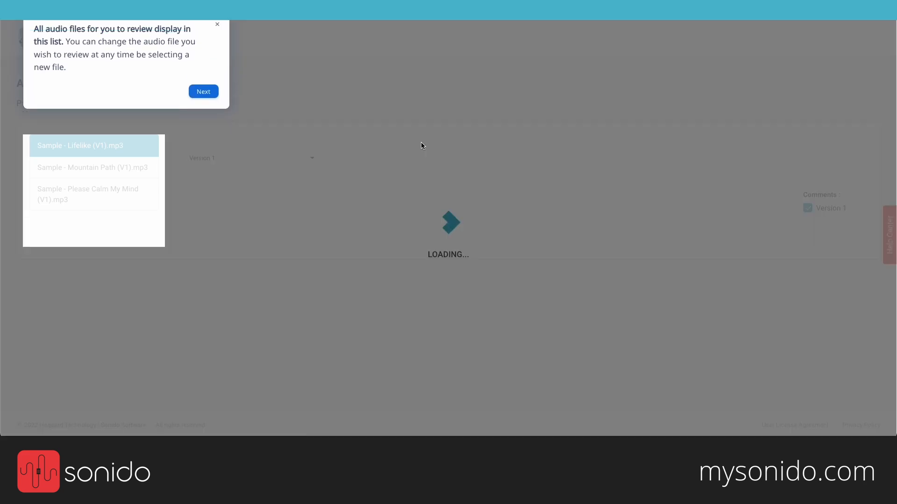
pyautogui.click(217, 44)
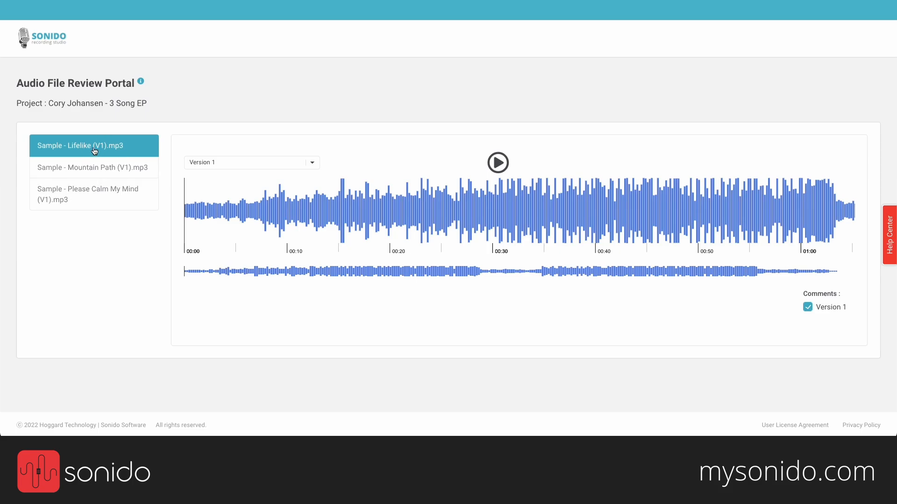
# Step: Preview Mountain Path and Please Calm My Mind, then play the Lifelike mix
pyautogui.click(104, 170)
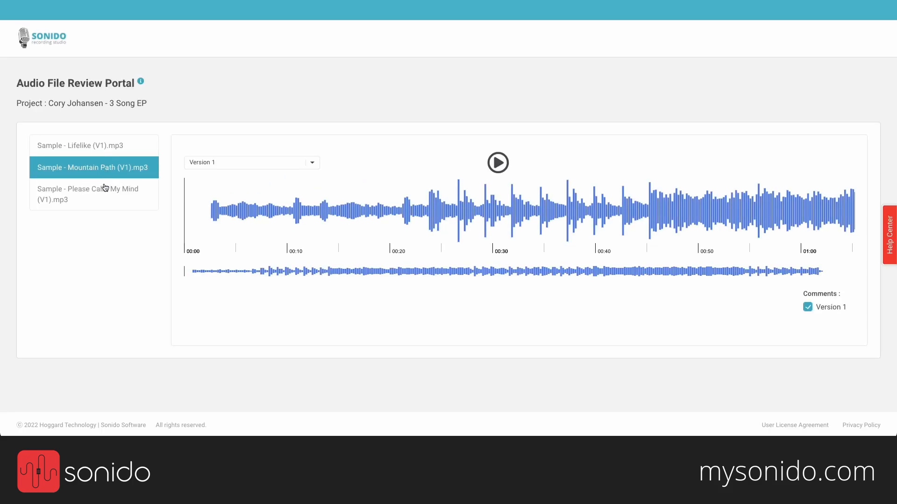
pyautogui.click(103, 200)
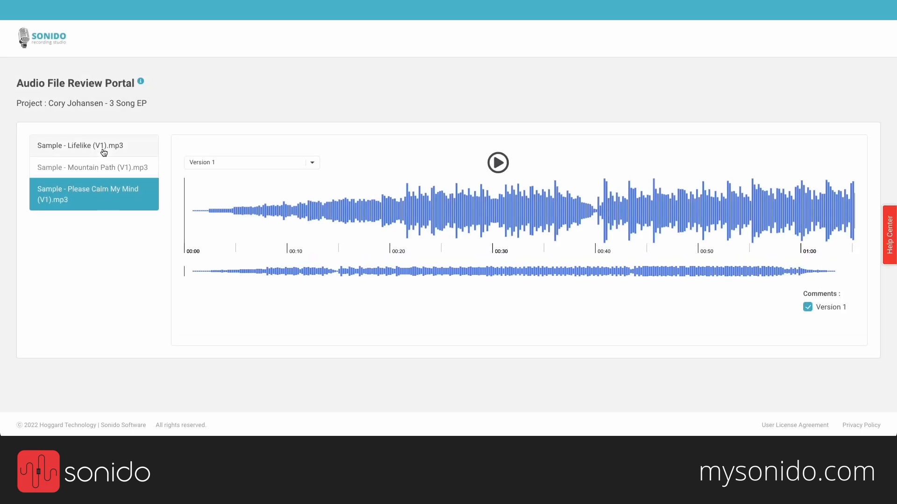
pyautogui.click(104, 152)
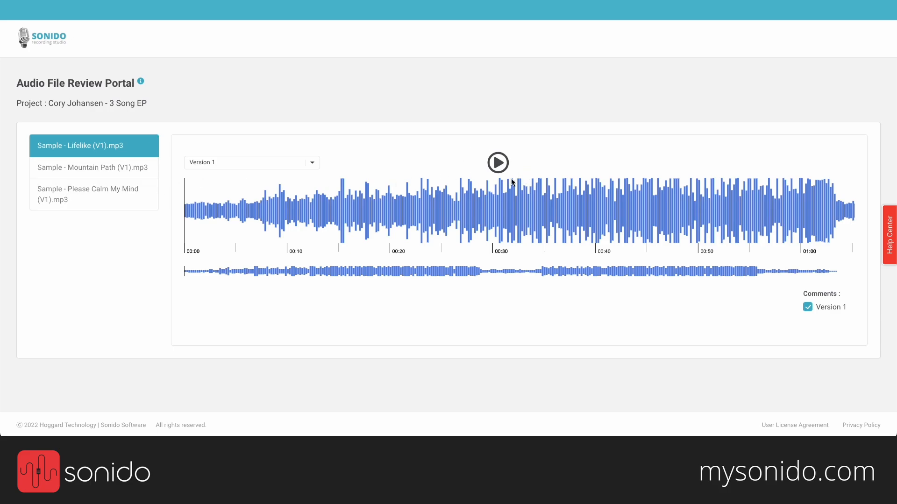
pyautogui.click(500, 167)
# Step: Comment on the 0:02–0:07 intro: 'I love this intro, but the synth pad is a little too loud. Can we correct this?'
pyautogui.click(500, 166)
pyautogui.moveTo(208, 202); pyautogui.dragTo(256, 204)
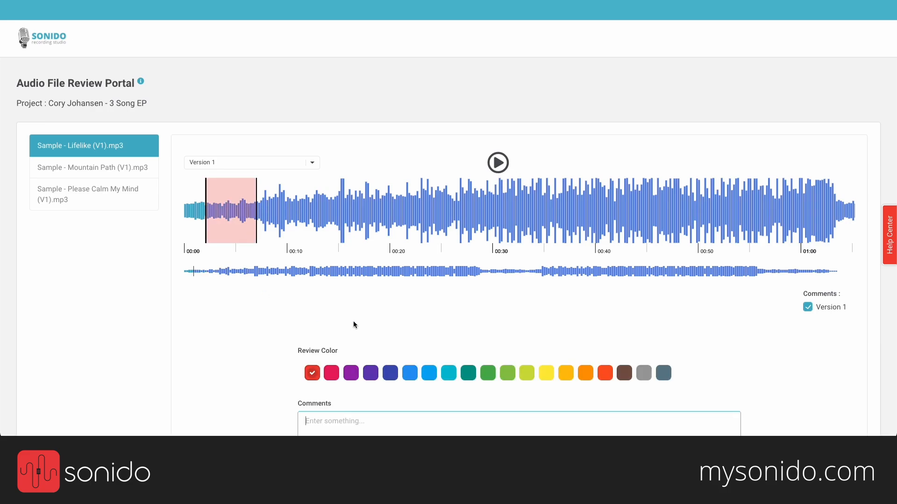
pyautogui.scroll(-2, 353, 324)
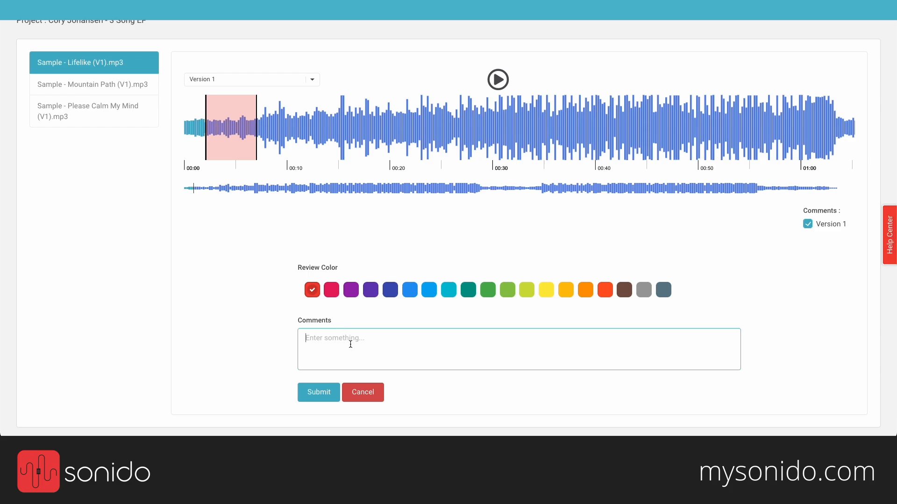
pyautogui.click(350, 344)
pyautogui.write('I love this intro, but the synth pad is a little too loud. Can we')
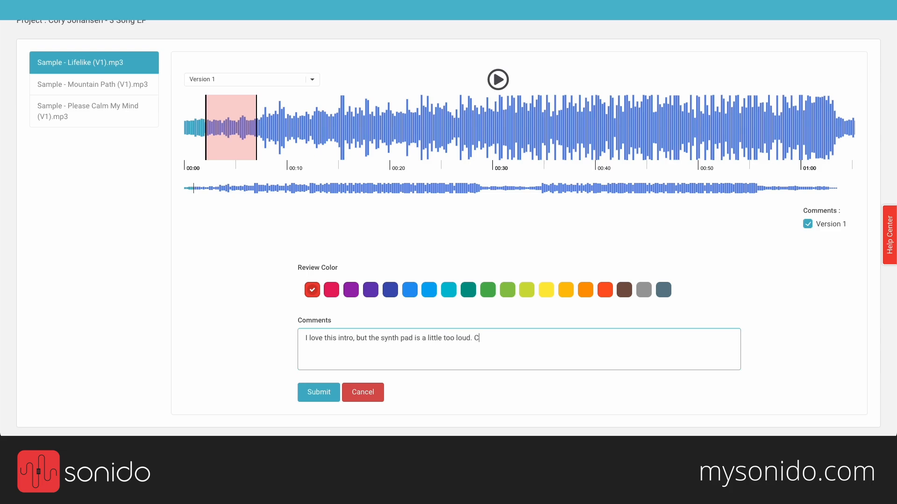
pyautogui.write(' correct this?')
pyautogui.click(322, 393)
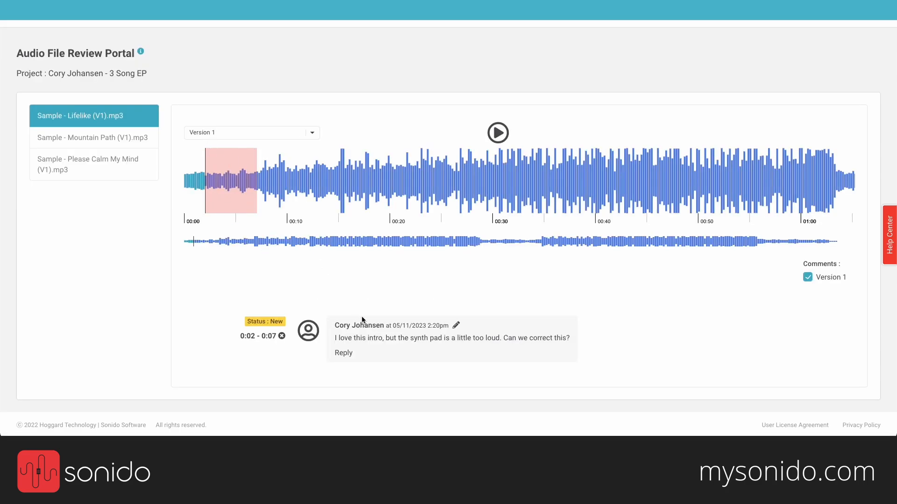
# Step: Highlight the posted comment's author, timestamp, text and 0:02 - 0:07 range
pyautogui.moveTo(335, 325); pyautogui.dragTo(385, 325)
pyautogui.moveTo(395, 326); pyautogui.dragTo(450, 325)
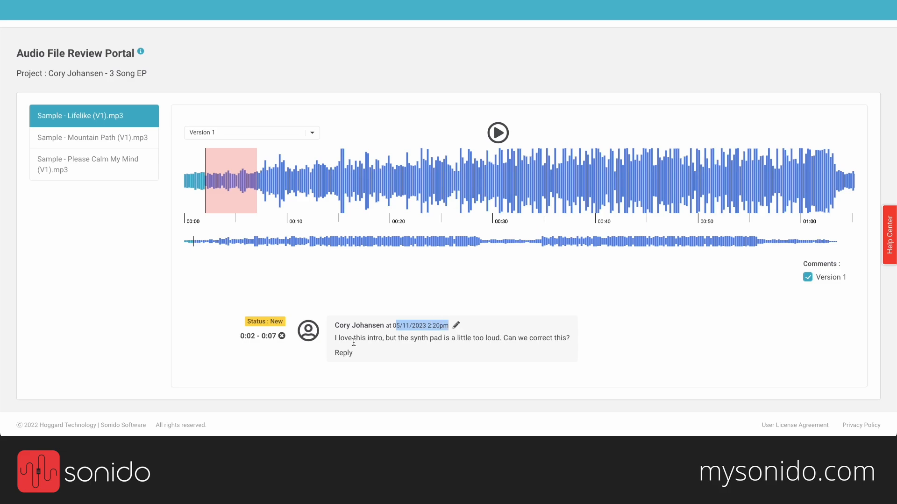
pyautogui.click(336, 339)
pyautogui.tripleClick(336, 339)
pyautogui.moveTo(239, 335); pyautogui.dragTo(276, 338)
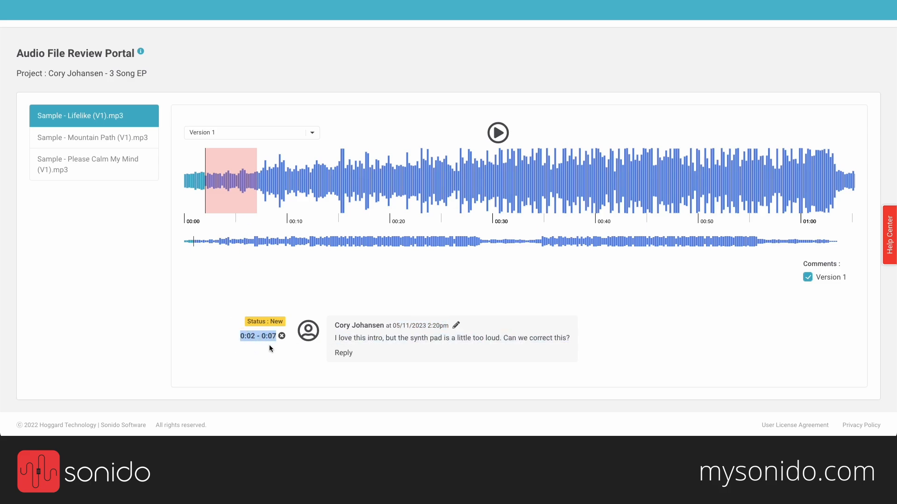
pyautogui.click(269, 345)
# Step: Comment 'The vocals are too dry in the Chorus. Can we add more reverb?' on 0:26–0:36, then mark a region near 0:55
pyautogui.moveTo(460, 163); pyautogui.dragTo(561, 163)
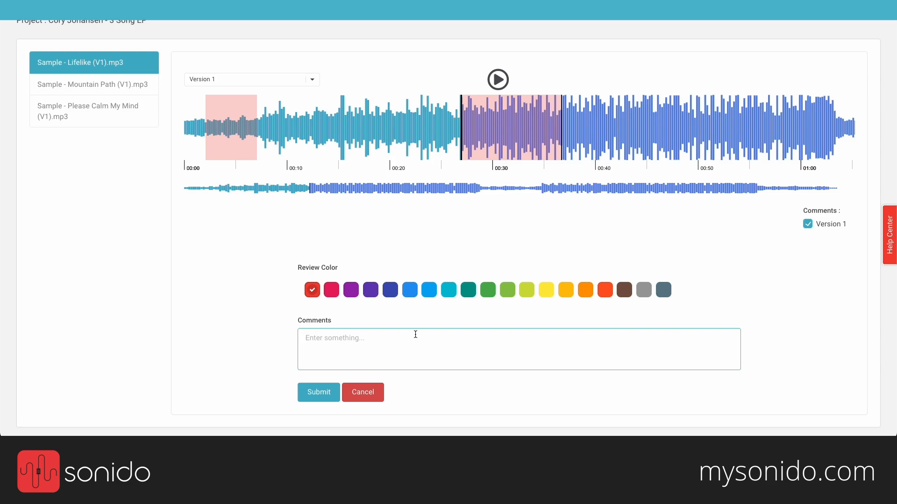
pyautogui.write('The vocals are too dry in the Chorus. Can we add more ')
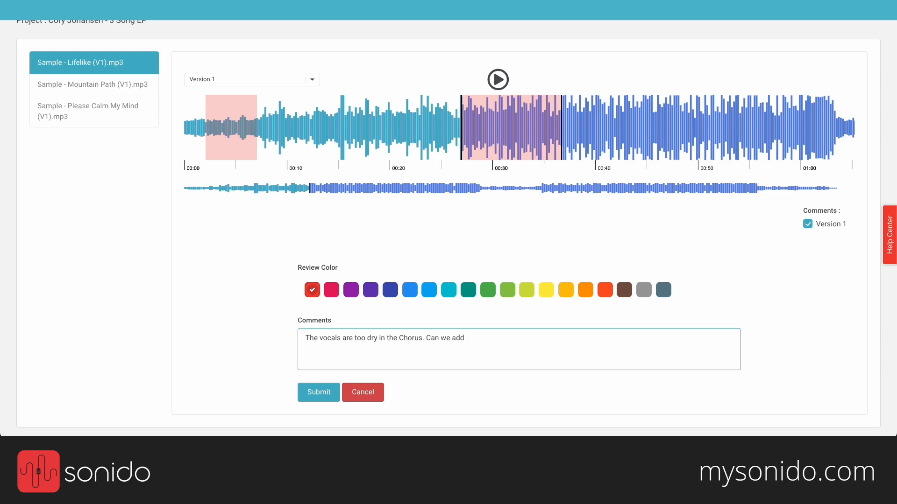
pyautogui.write('reverb?')
pyautogui.click(320, 400)
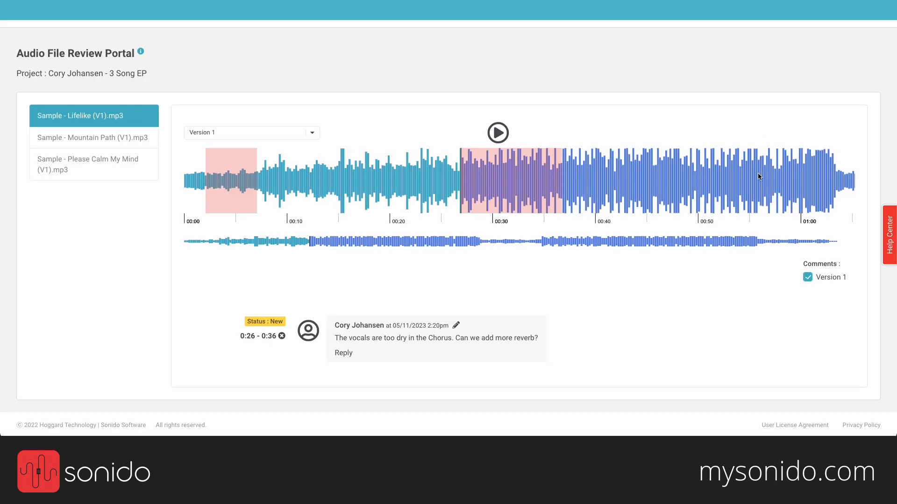
pyautogui.moveTo(758, 177); pyautogui.dragTo(798, 173)
# Step: Post 'I love this buildup!' on the 0:55–0:59 region with the green review colour
pyautogui.write('I')
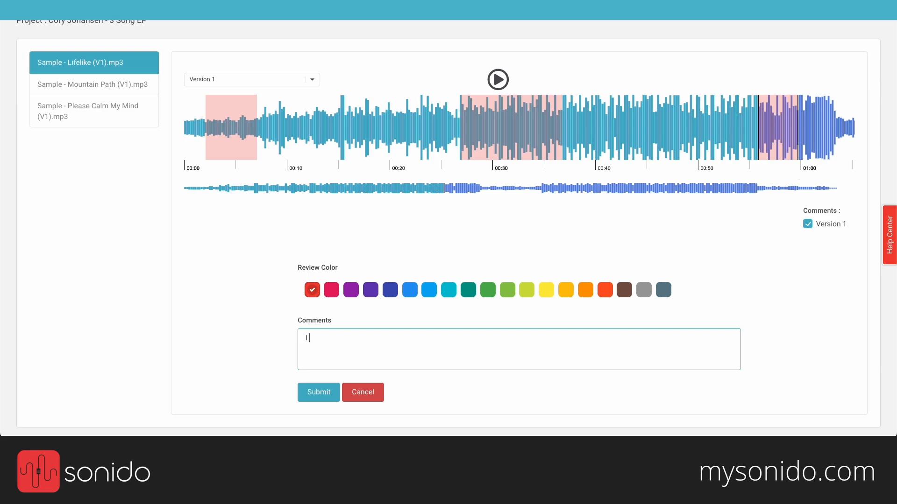
pyautogui.write(' love this buildup!@')
pyautogui.press('BackSpace')
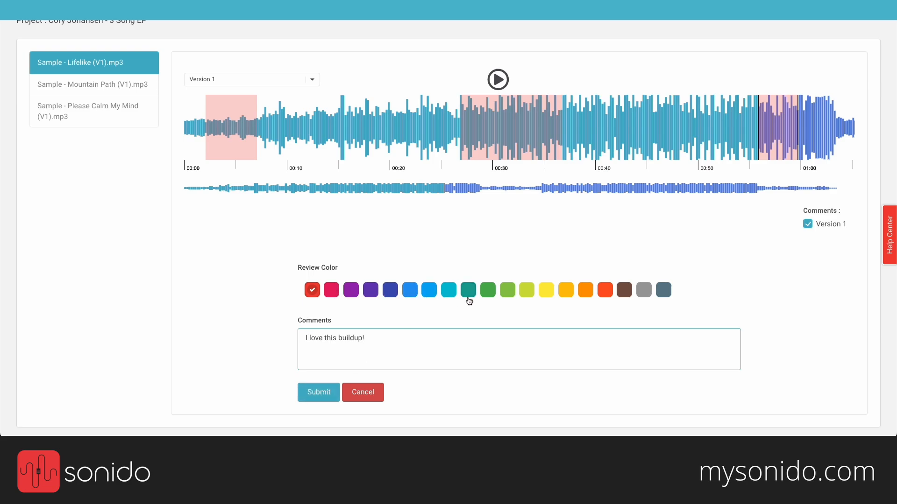
pyautogui.click(508, 294)
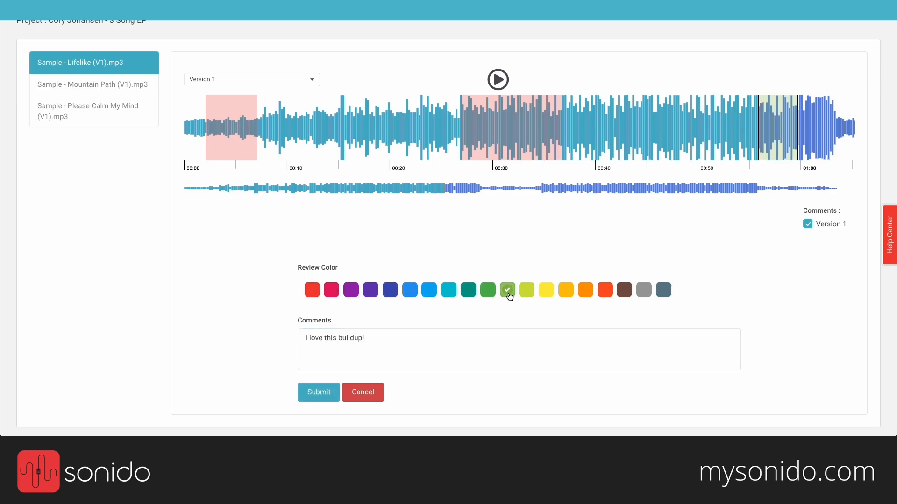
pyautogui.click(487, 290)
pyautogui.click(316, 393)
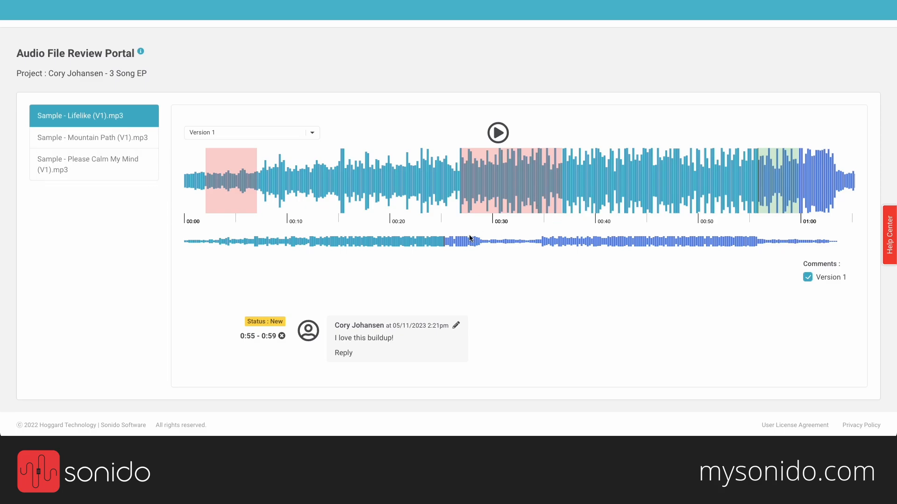
# Step: Browse the song's waveform across its minutes, then return to the project's files page
pyautogui.click(610, 239)
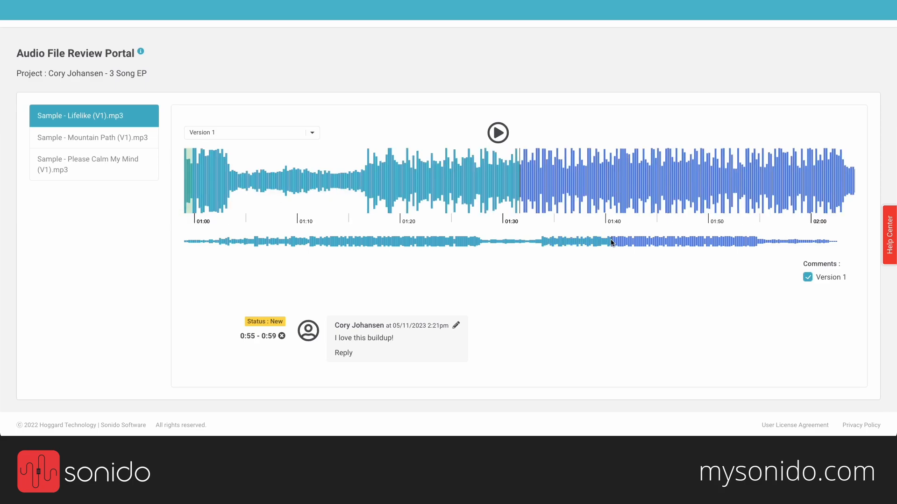
pyautogui.click(670, 242)
pyautogui.click(260, 243)
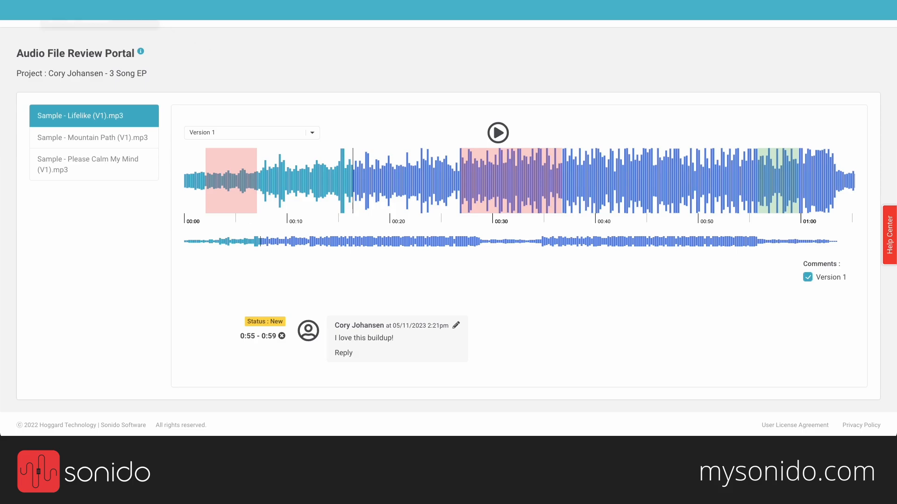
pyautogui.click(100, 10)
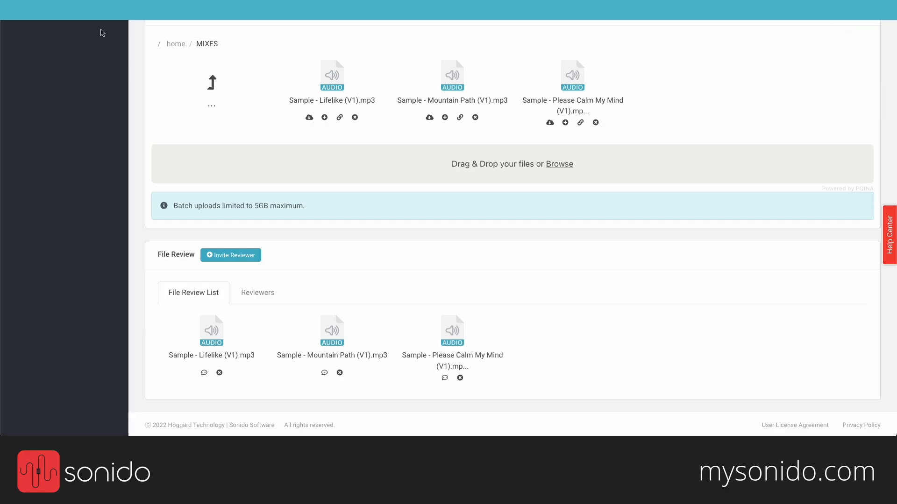
pyautogui.scroll(10, 326, 94)
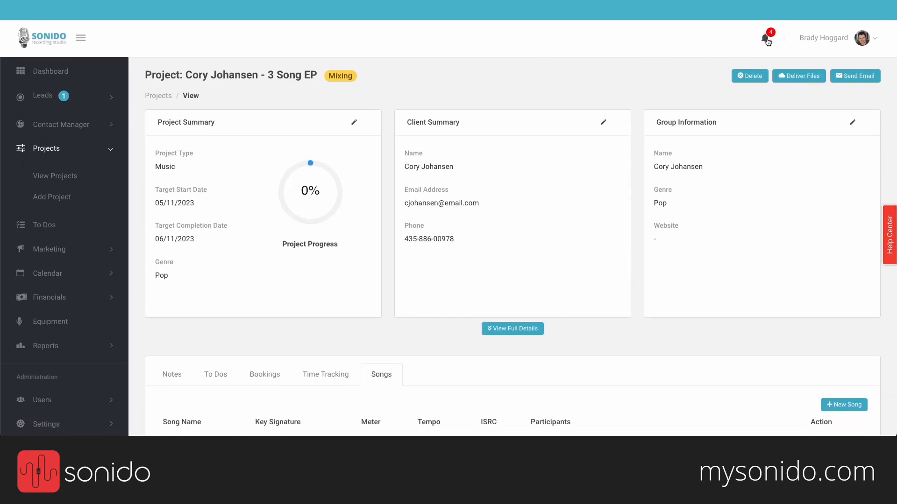
pyautogui.click(767, 41)
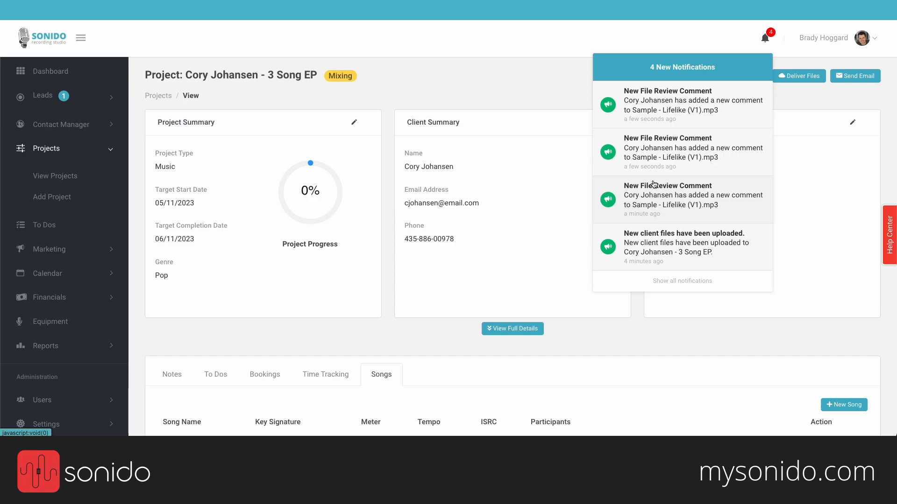
pyautogui.click(765, 37)
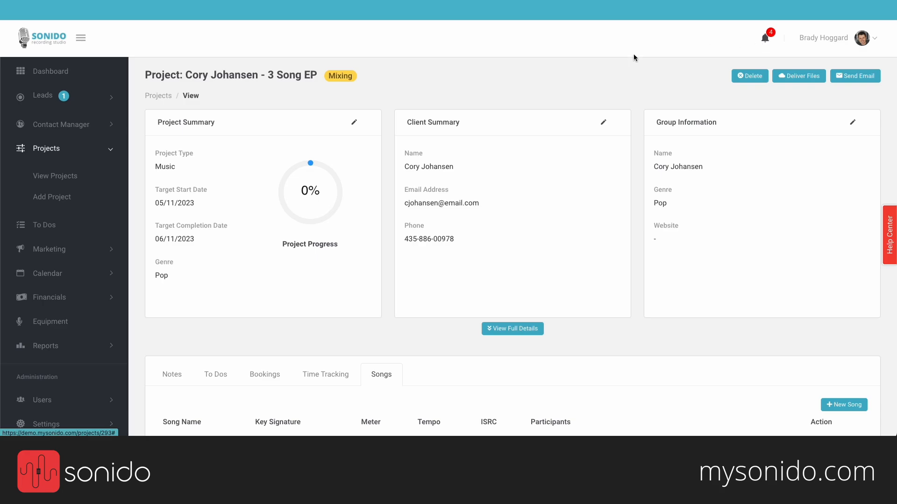
pyautogui.scroll(-15, 481, 116)
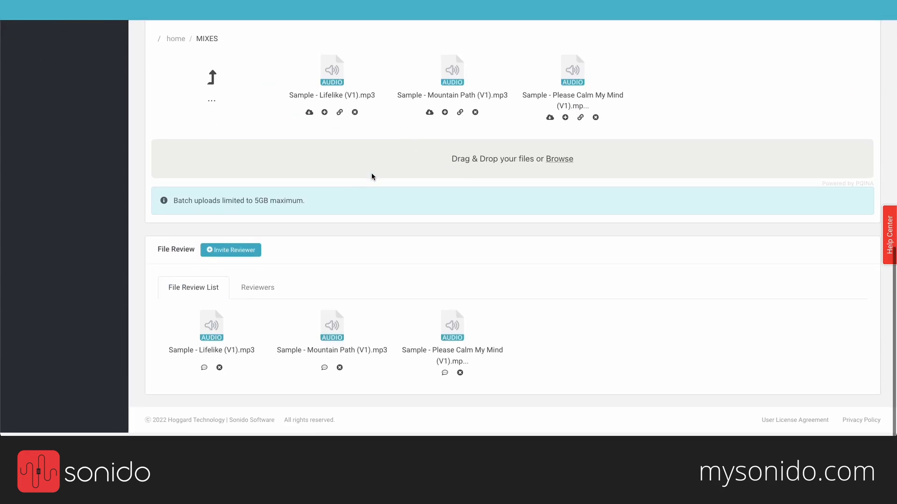
# Step: On Lifelike (V1)'s 0:02–0:07 synth-pad comment, reply to the client: 'we'll take care of this. Thanks!'
pyautogui.click(204, 374)
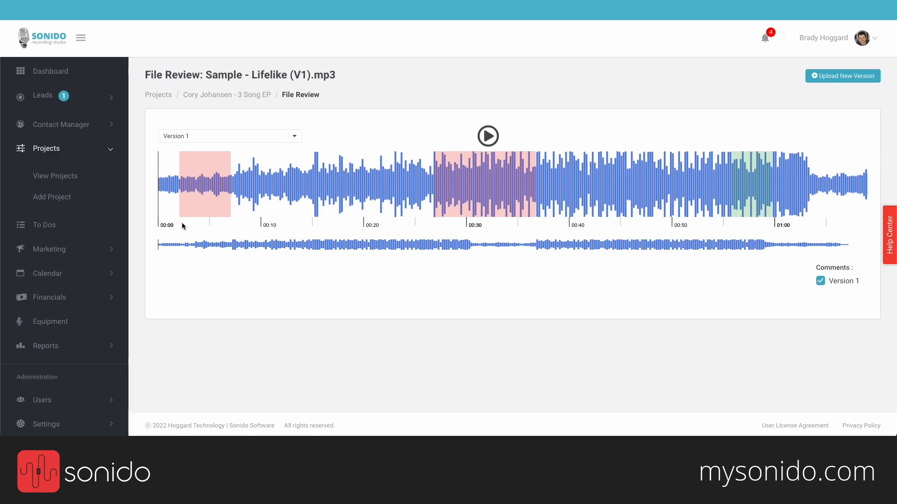
pyautogui.click(197, 188)
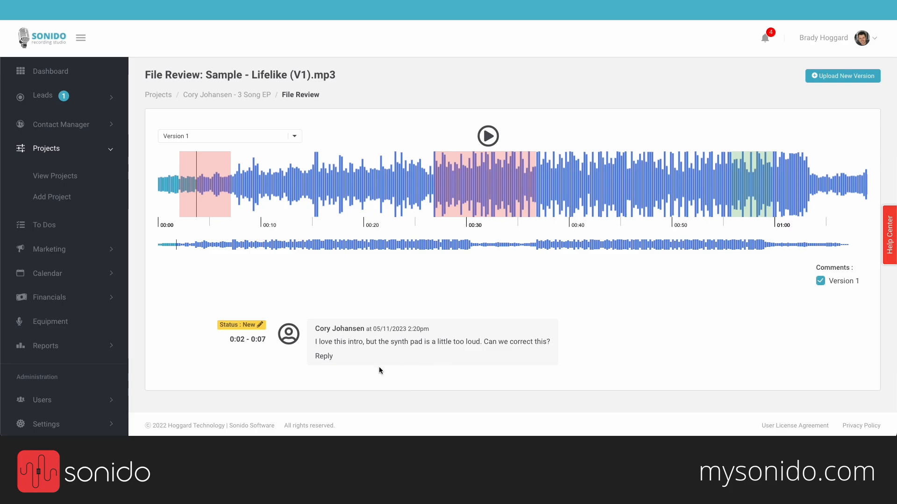
pyautogui.click(322, 357)
pyautogui.click(351, 390)
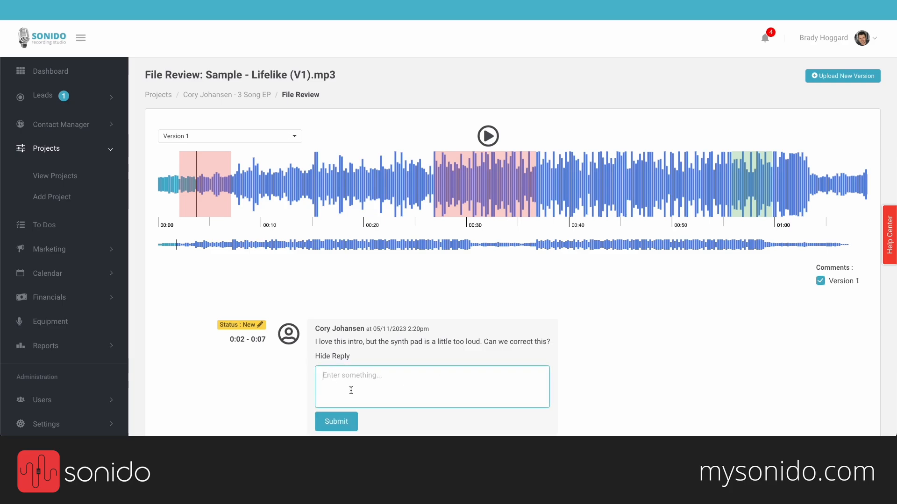
pyautogui.write("Hey Cory, we'll take care of this. Thanks!")
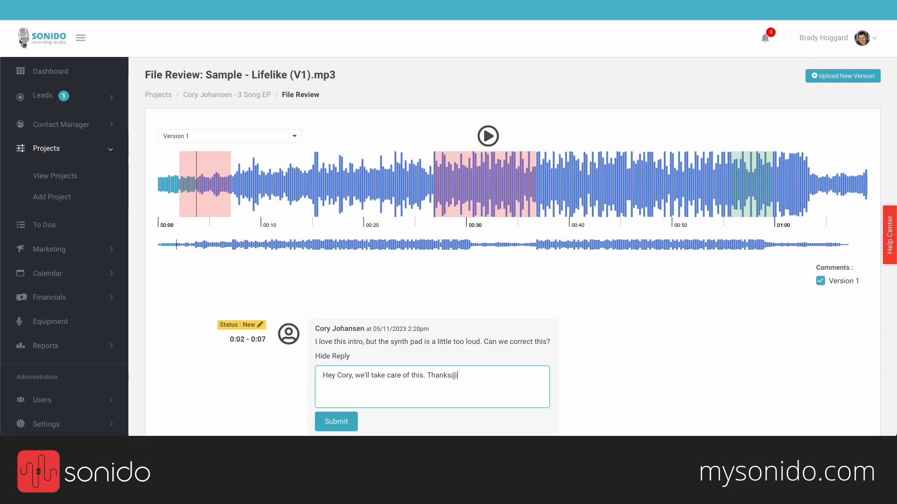
pyautogui.press('BackSpace')
pyautogui.write('!')
pyautogui.click(341, 423)
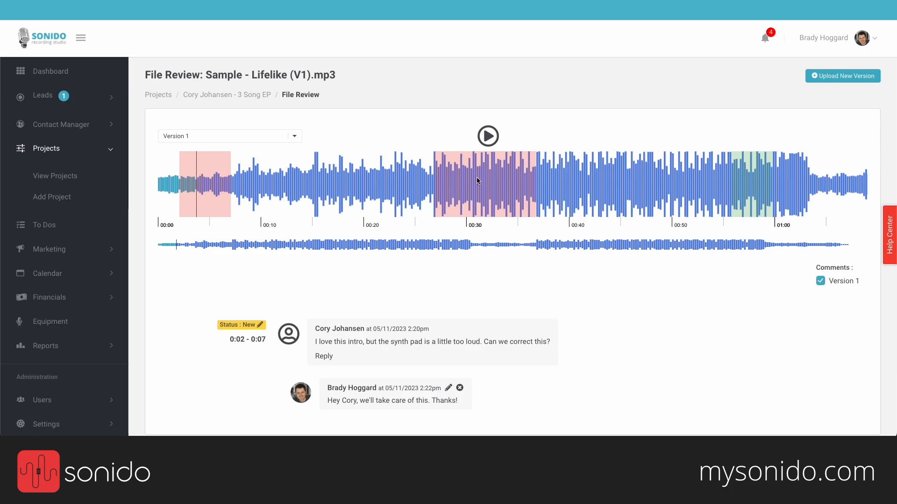
# Step: Cycle through the 0:02–0:07, 0:26–0:36 and 0:55–0:59 comments, ending on the chorus reverb request
pyautogui.moveTo(477, 180)
pyautogui.click(477, 180)
pyautogui.click(190, 192)
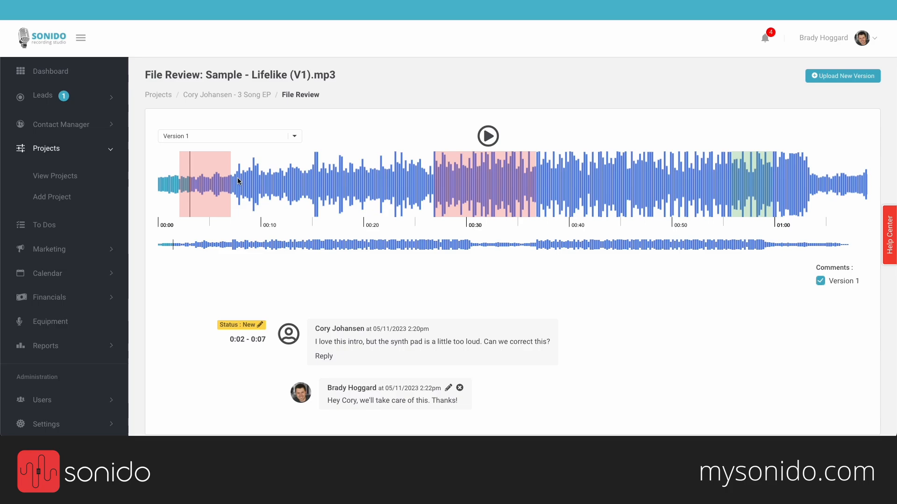
pyautogui.click(465, 167)
pyautogui.click(757, 180)
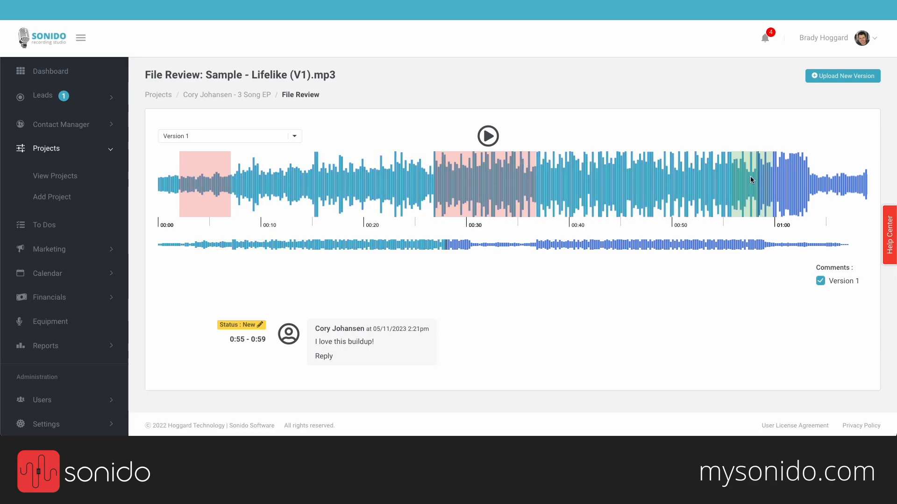
pyautogui.click(516, 194)
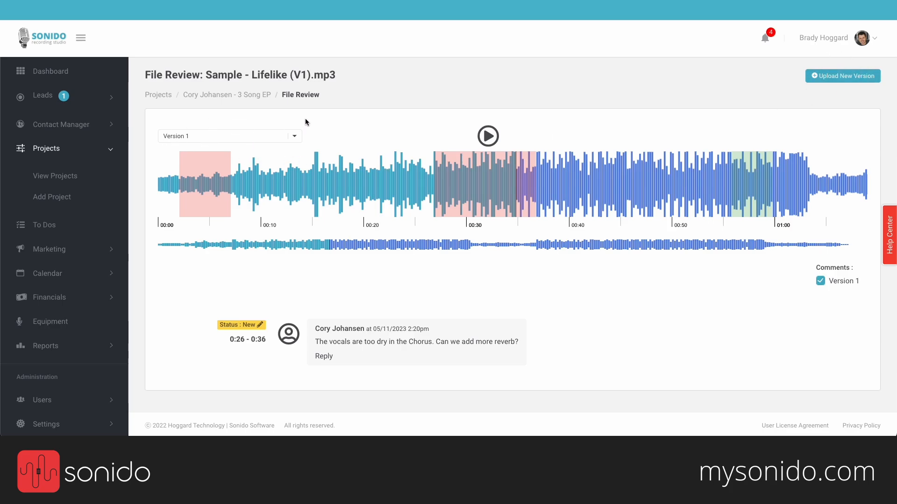
pyautogui.click(202, 178)
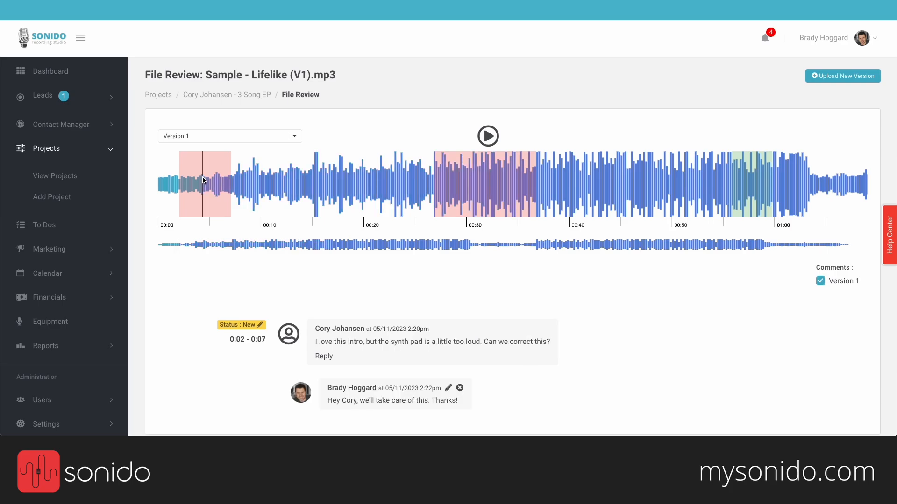
pyautogui.click(460, 178)
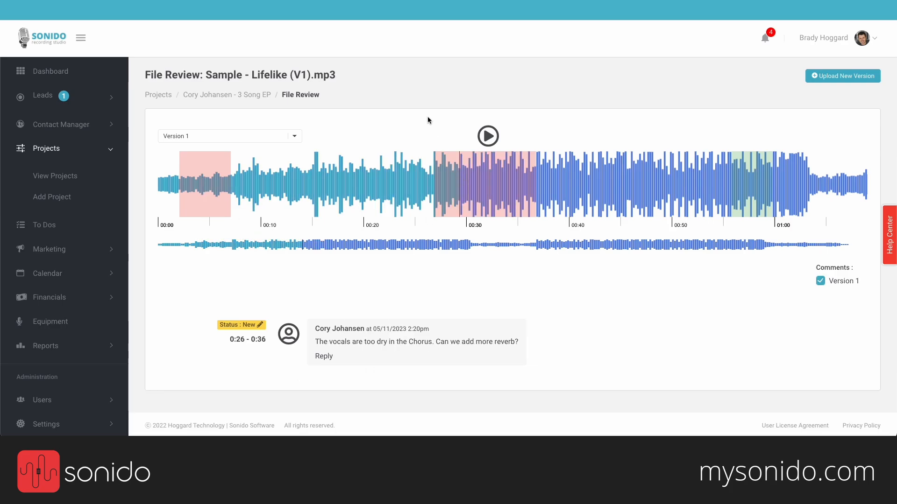
# Step: Upload Sample - Lifelike (V2).mp3 as Version 2 and open Gmail's new-version review e-mail
pyautogui.click(830, 76)
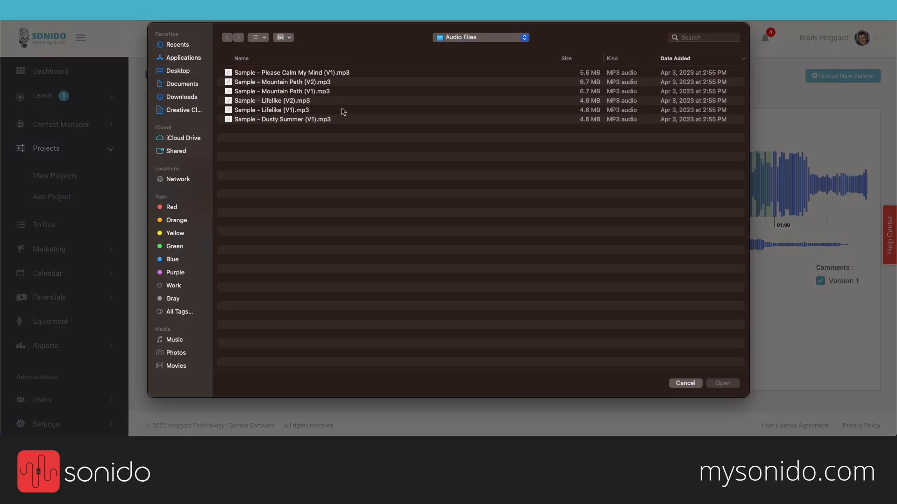
pyautogui.click(309, 103)
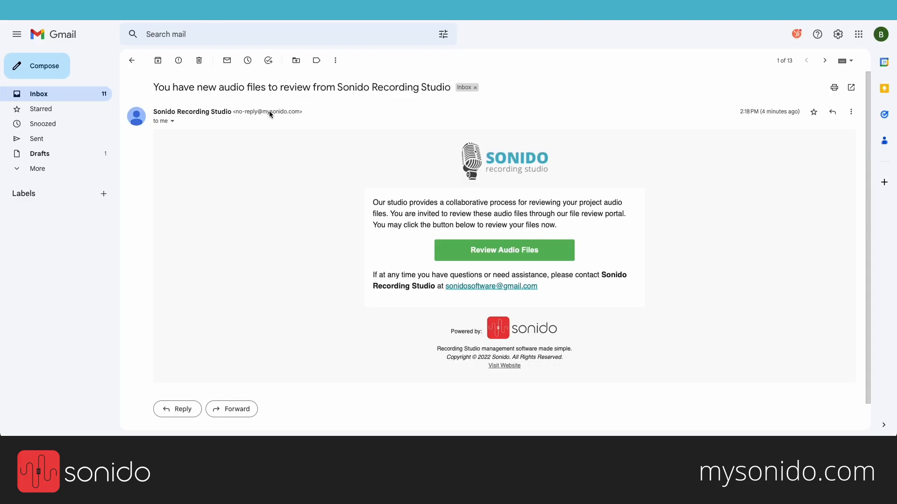
pyautogui.click(110, 98)
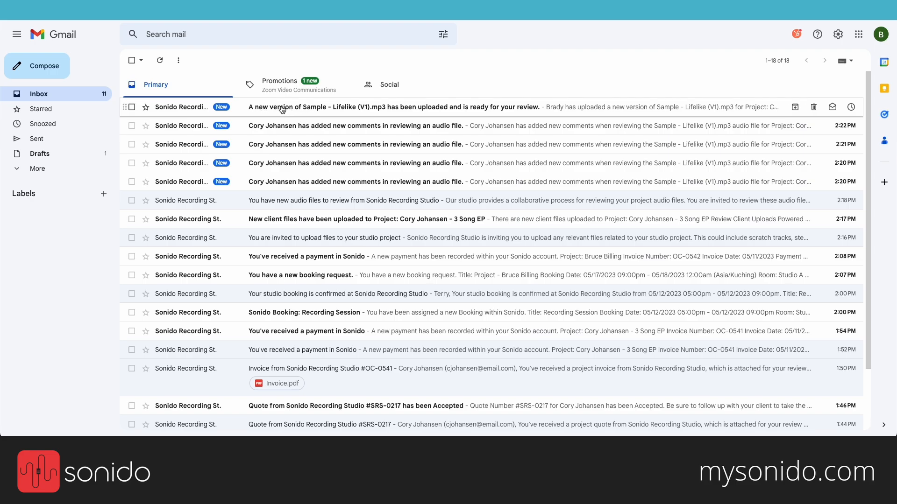
pyautogui.click(348, 108)
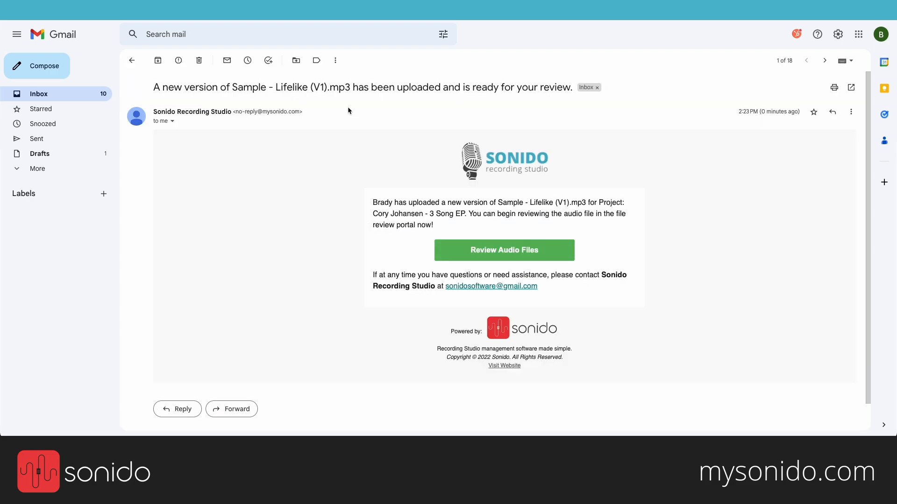
# Step: Open the client review portal from the e-mail and switch to Version 2 of the mix
pyautogui.click(500, 249)
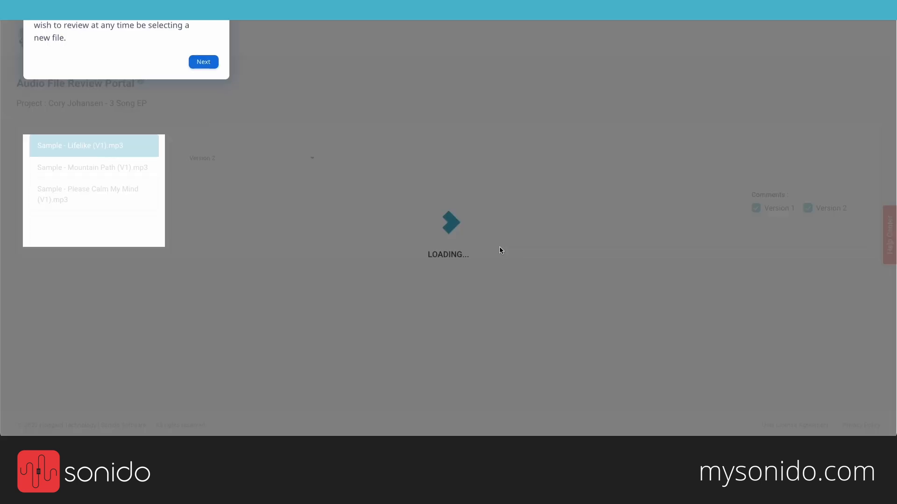
pyautogui.click(217, 42)
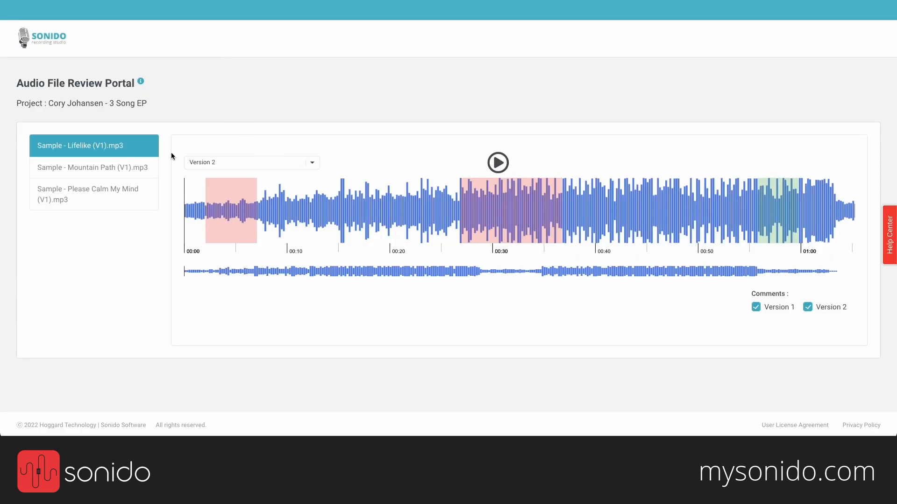
pyautogui.click(279, 168)
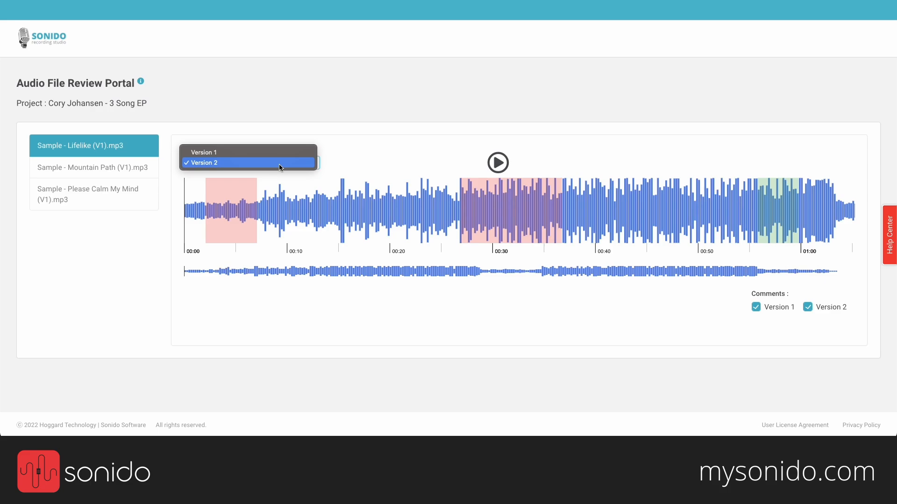
pyautogui.click(281, 167)
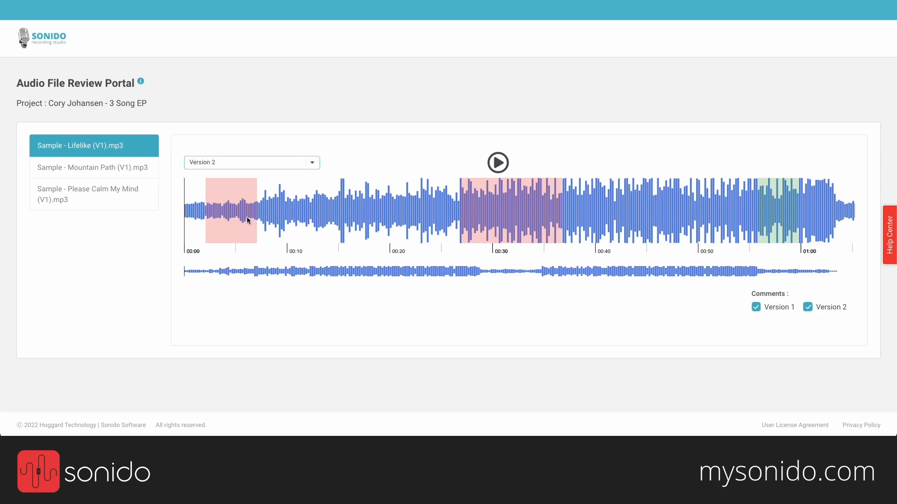
# Step: Play Version 2, seek to about 0:26, and mark then discard a 0:45–0:49 review region
pyautogui.click(200, 212)
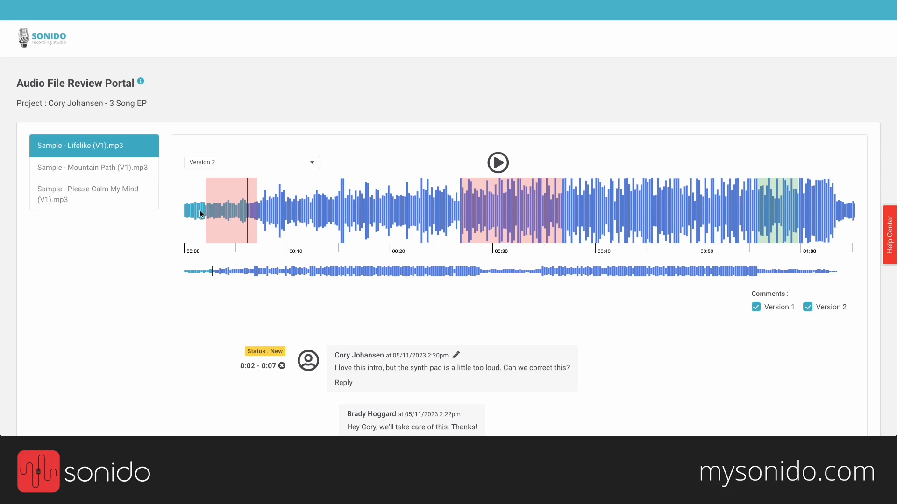
pyautogui.click(457, 209)
pyautogui.moveTo(649, 195); pyautogui.dragTo(690, 196)
pyautogui.scroll(-2, 587, 287)
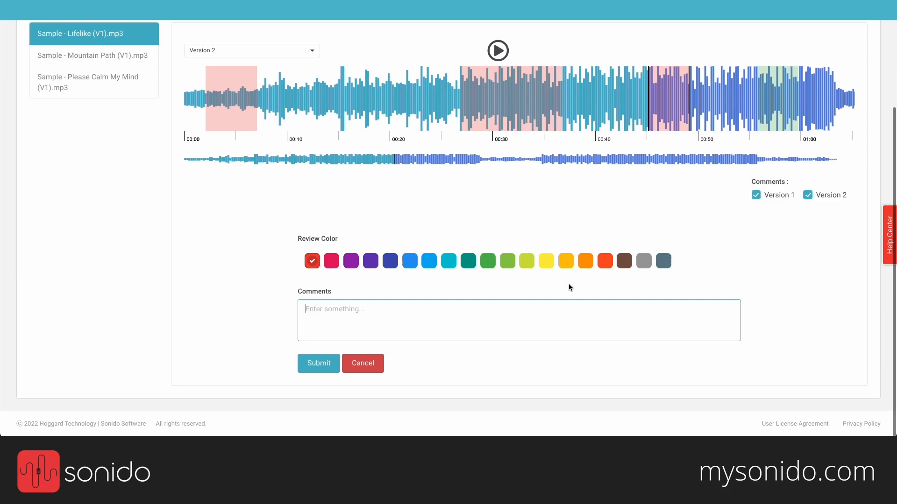
pyautogui.click(357, 365)
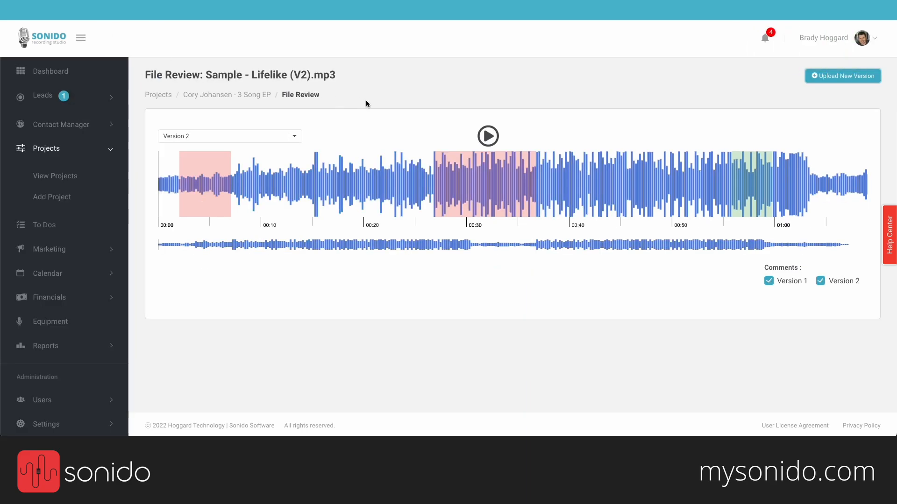
# Step: Back on the 3 Song EP project page, switch its stage from Mixing to Revision and save
pyautogui.click(247, 94)
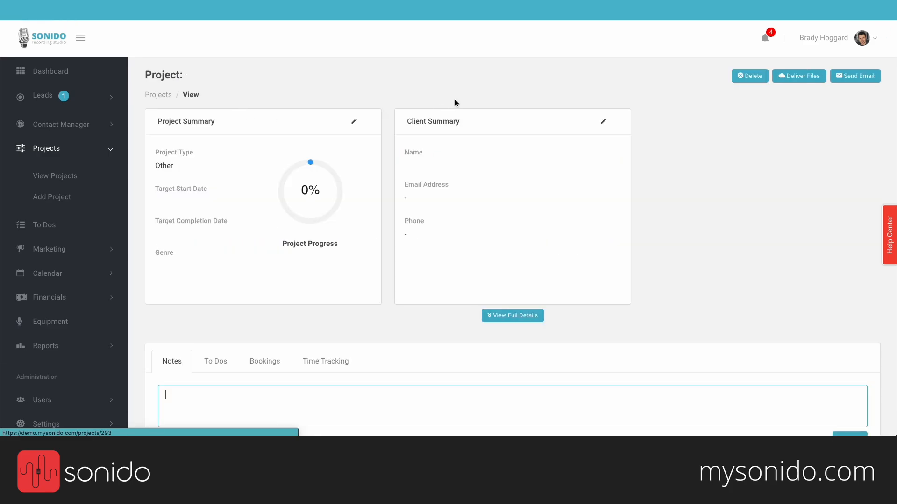
pyautogui.click(332, 76)
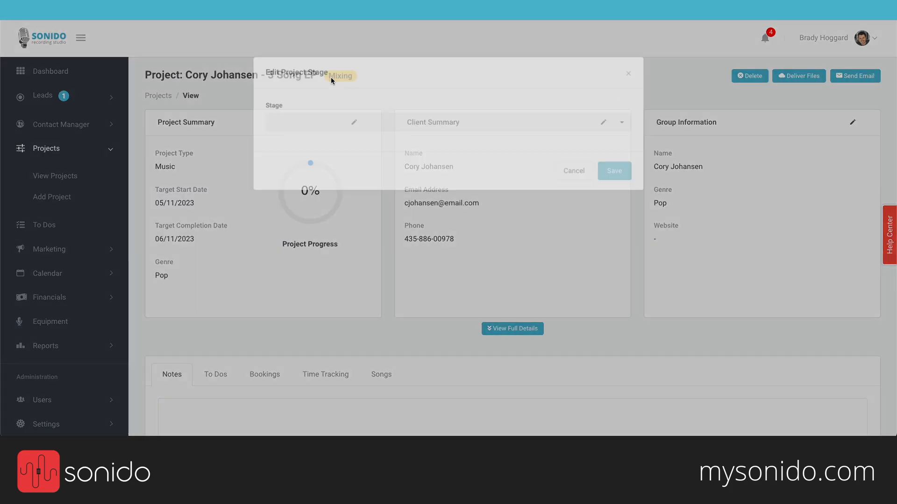
pyautogui.click(366, 100)
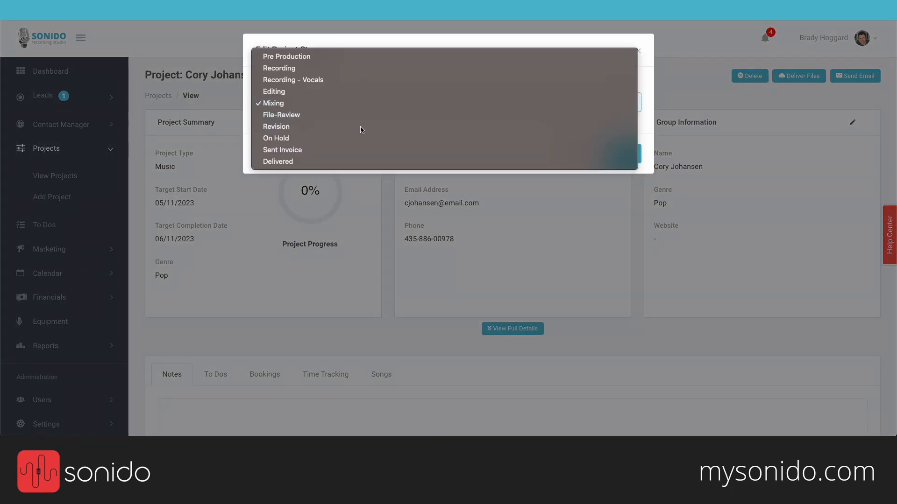
pyautogui.click(361, 128)
pyautogui.click(621, 153)
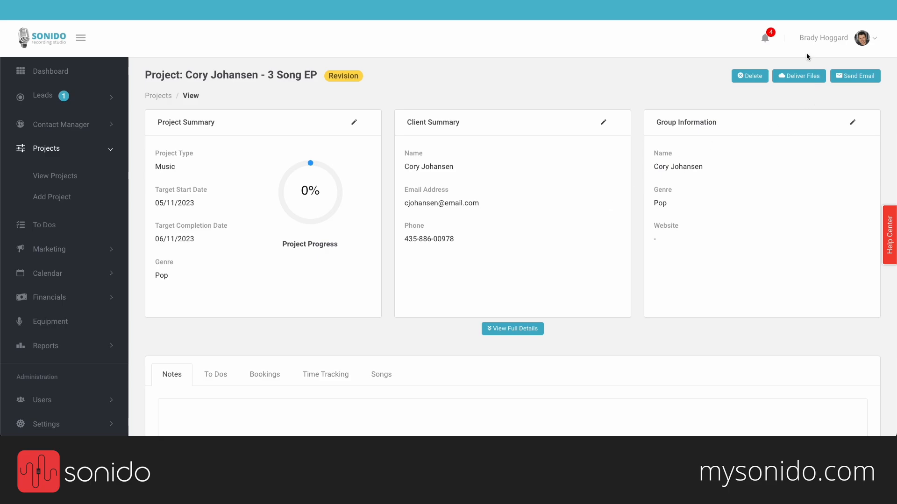
# Step: Deliver the MIXES folder to the client's e-mail with download access expiring 05/31/2023, no password
pyautogui.click(801, 82)
pyautogui.click(321, 122)
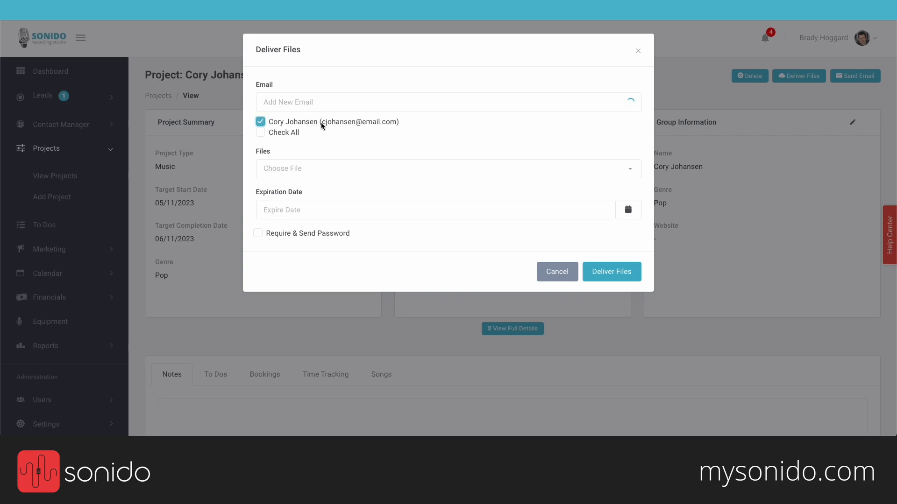
pyautogui.click(326, 167)
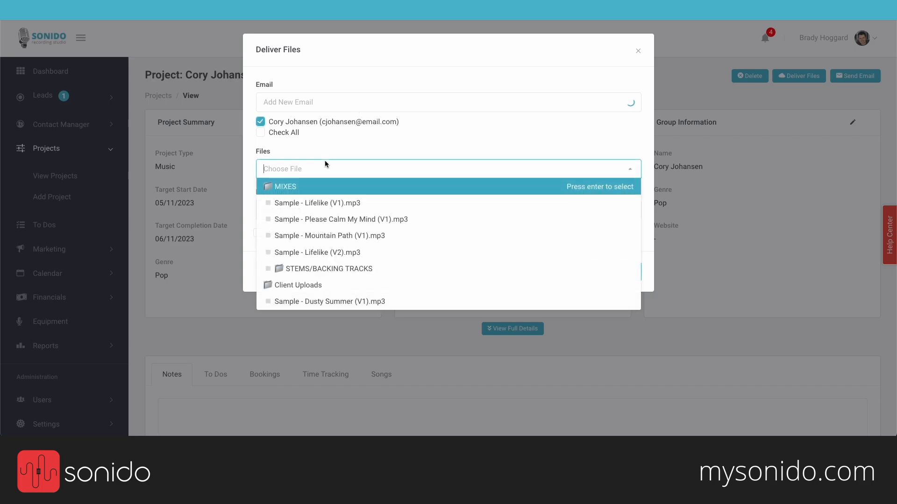
pyautogui.click(311, 187)
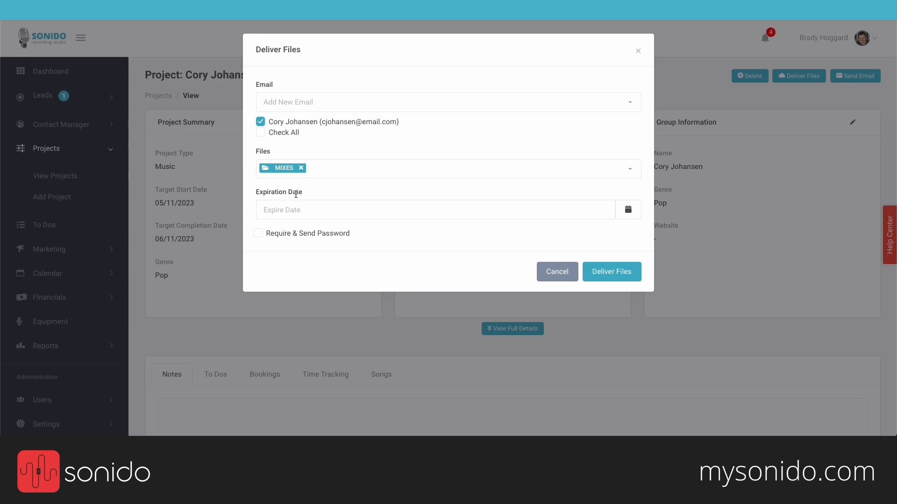
pyautogui.click(293, 214)
pyautogui.click(335, 340)
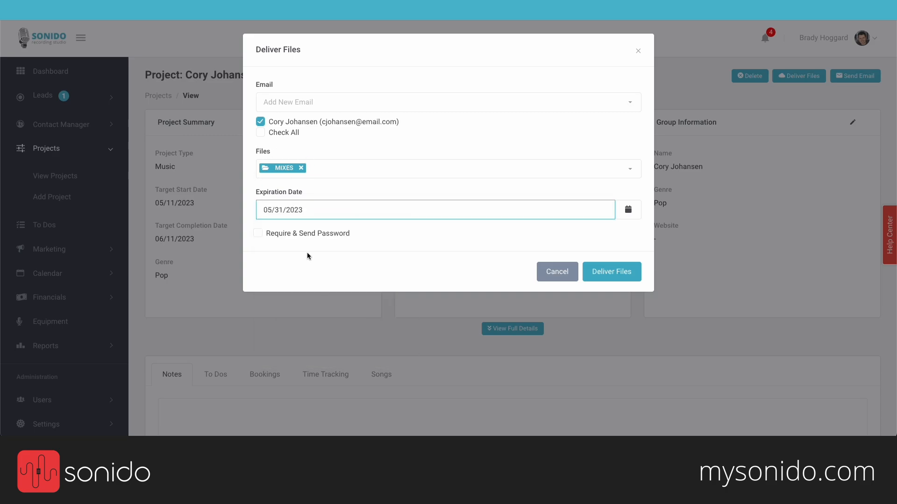
pyautogui.moveTo(348, 233); pyautogui.dragTo(324, 235)
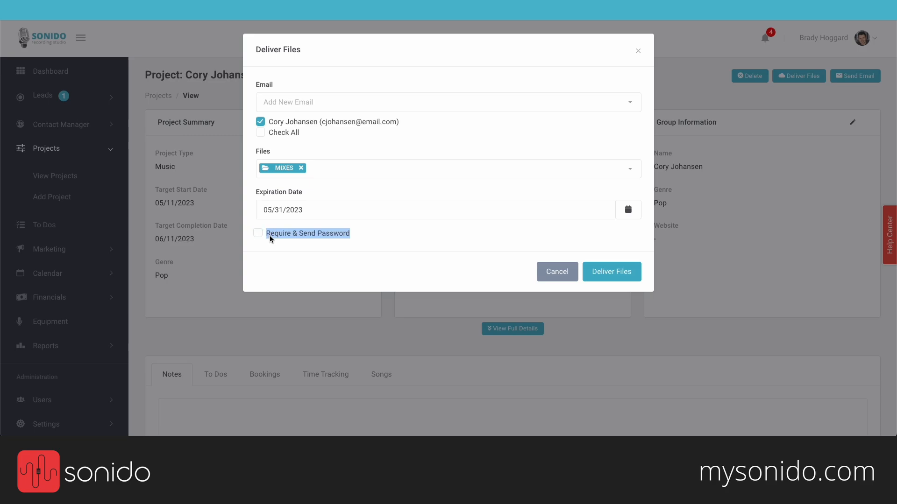
pyautogui.click(410, 235)
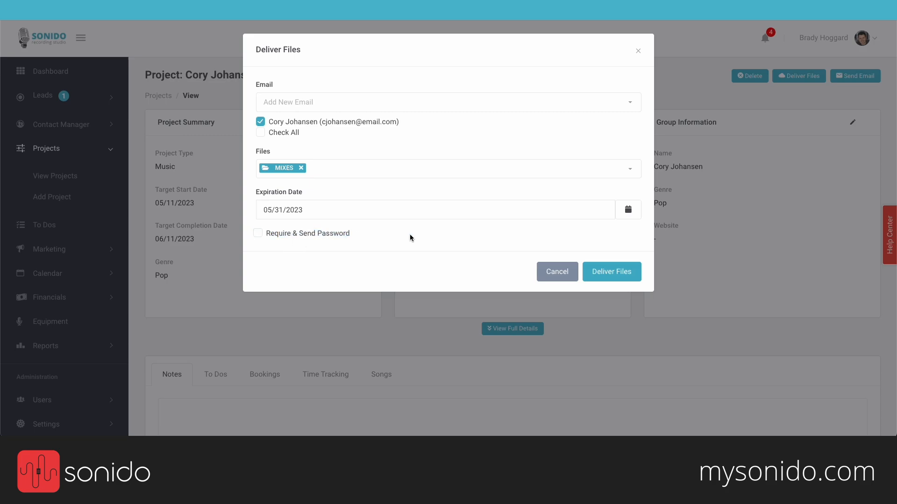
pyautogui.click(626, 271)
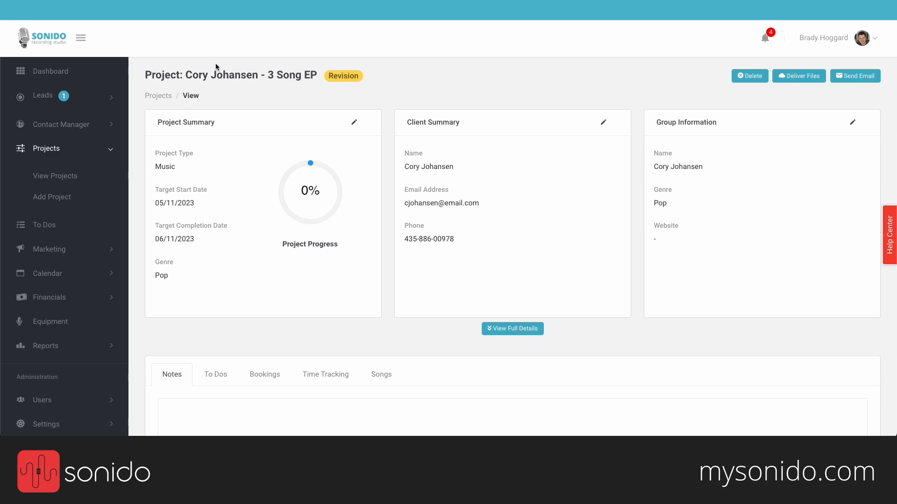
# Step: Set the 3 Song EP stage to Delivered at 100% progress and go back to the Projects list
pyautogui.click(341, 77)
pyautogui.click(531, 101)
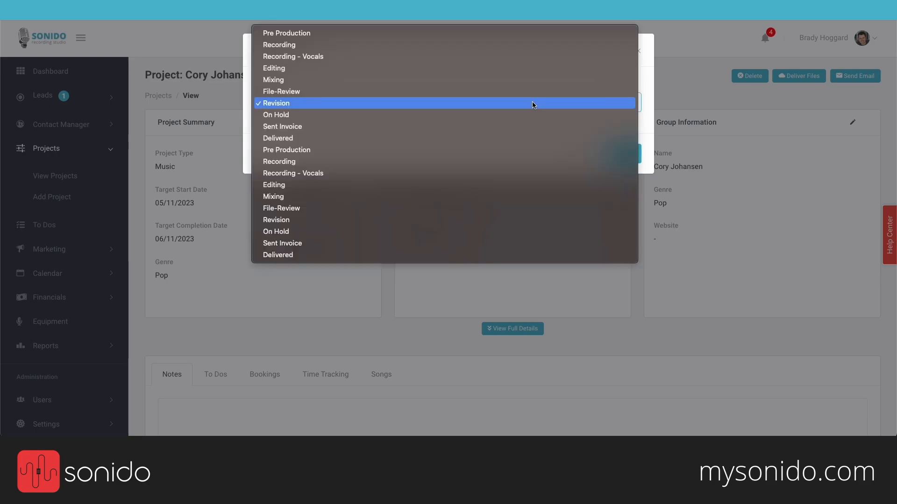
pyautogui.click(670, 106)
pyautogui.click(486, 102)
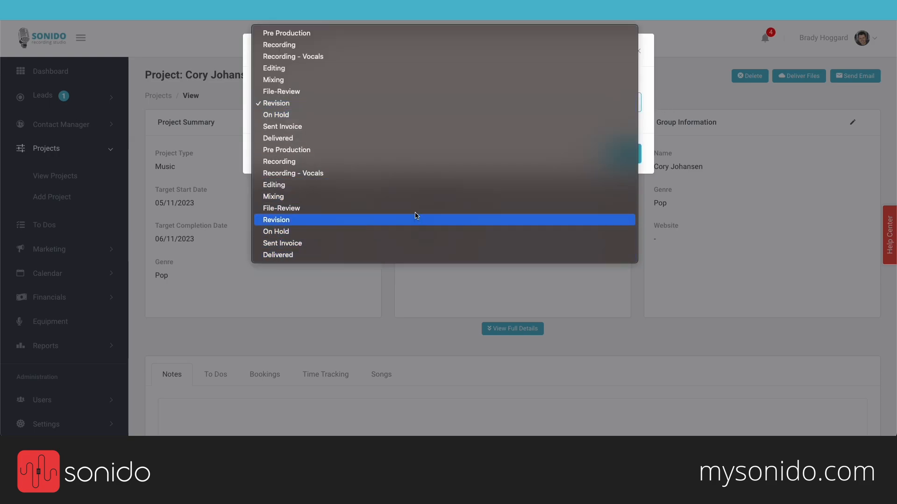
pyautogui.click(430, 138)
pyautogui.click(617, 153)
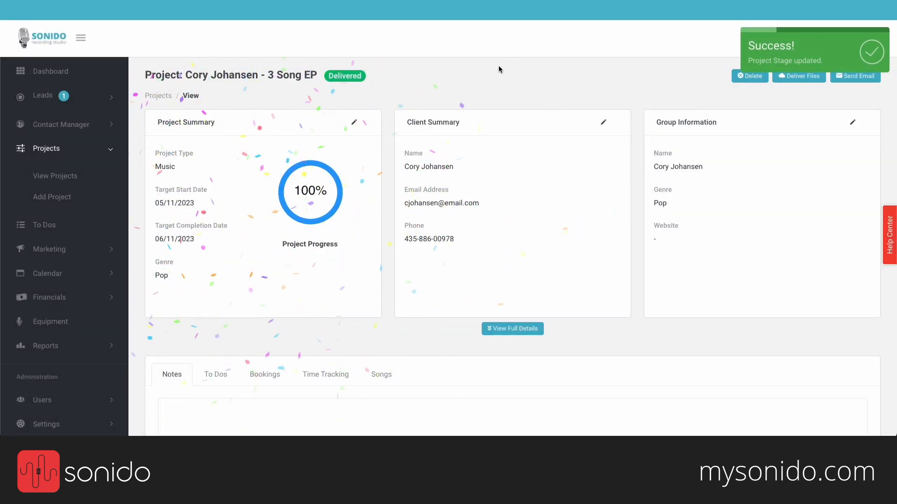
pyautogui.click(154, 97)
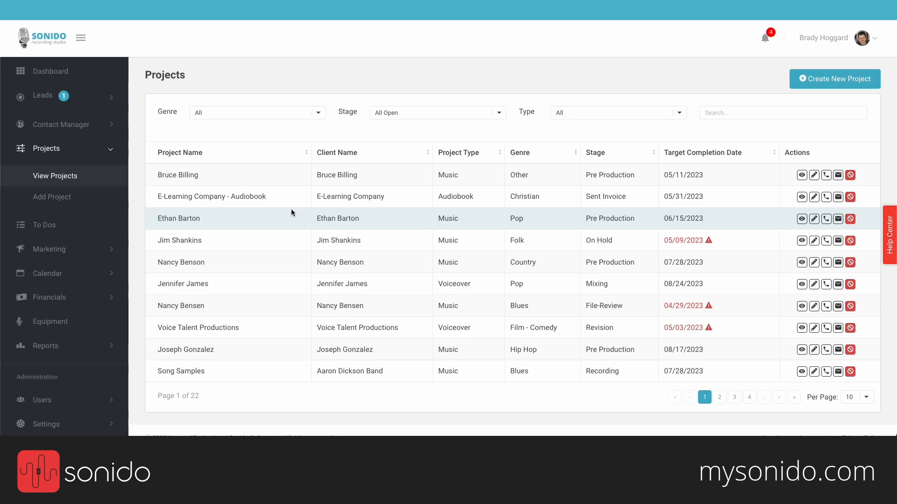
# Step: Show the Financials invoice list, where the 3 Song EP invoice is Paid in Full at USD 1,890.00
pyautogui.click(112, 149)
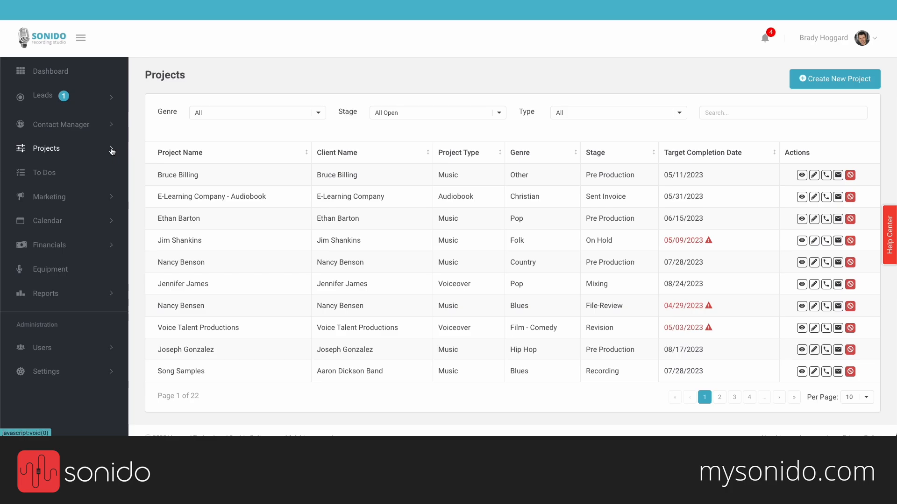
pyautogui.click(69, 247)
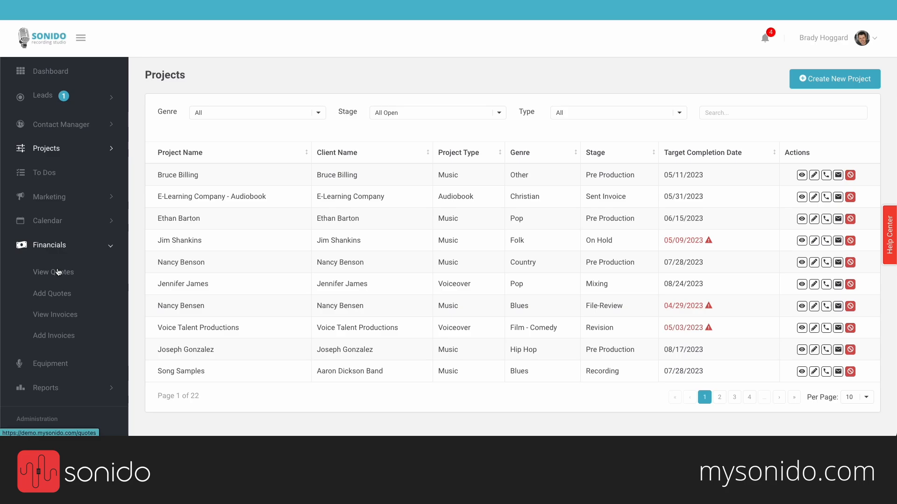
pyautogui.click(49, 316)
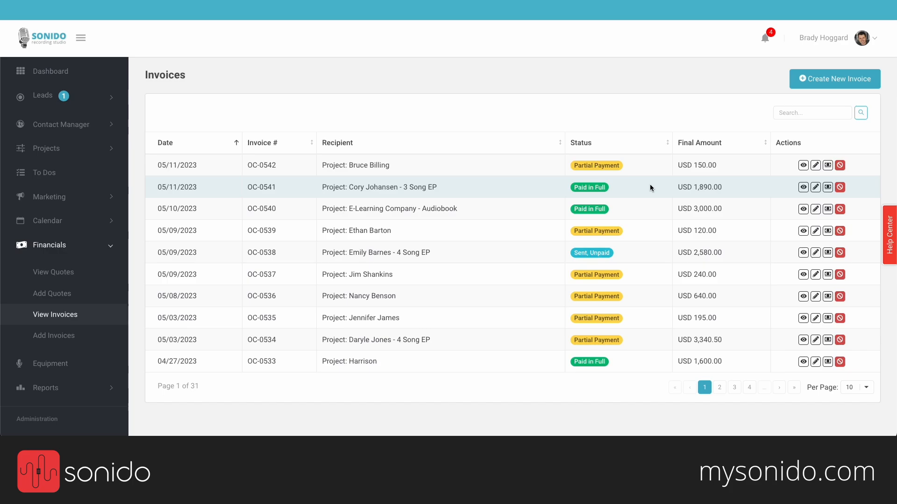
pyautogui.click(107, 248)
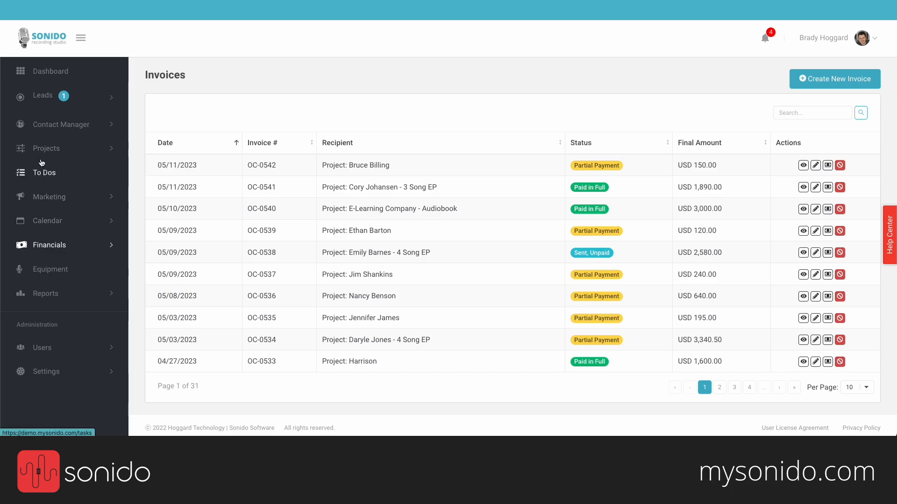
pyautogui.click(51, 176)
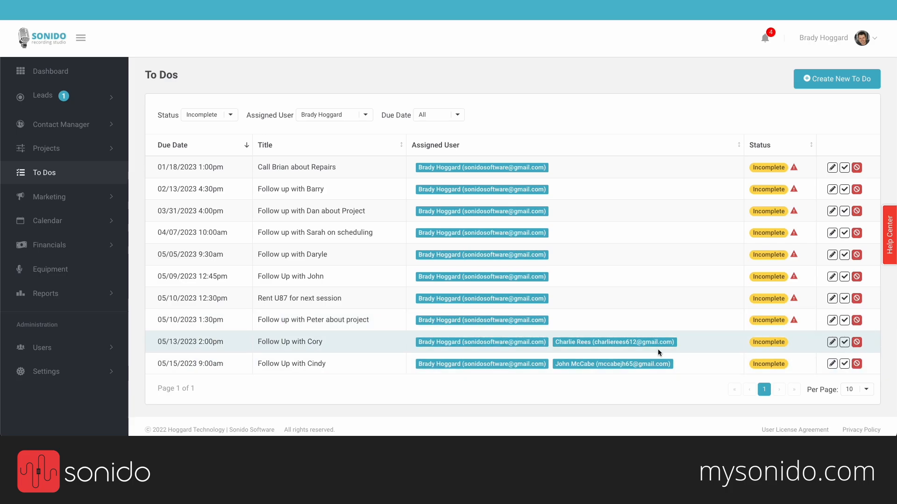
pyautogui.click(844, 342)
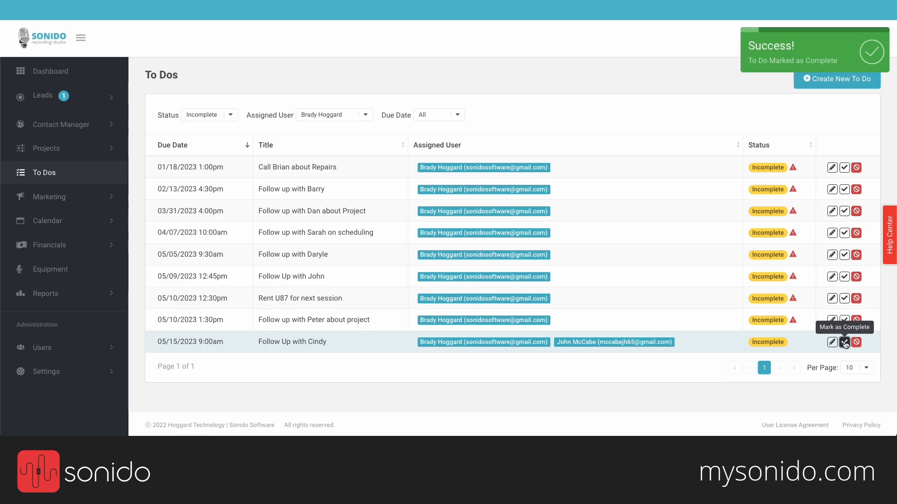
pyautogui.click(844, 343)
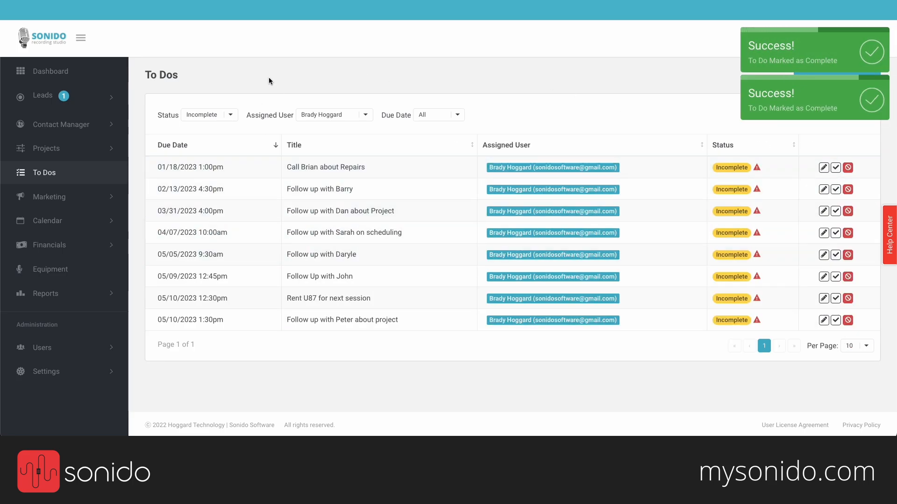
pyautogui.click(328, 116)
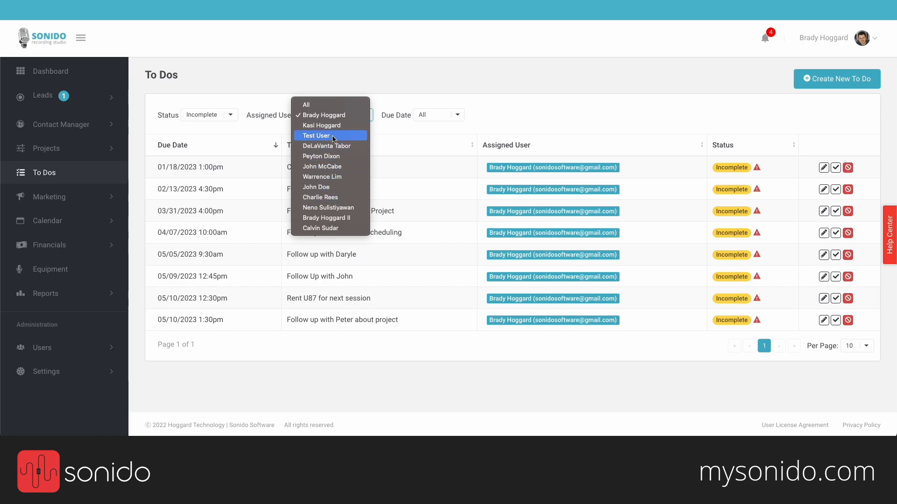
pyautogui.click(379, 102)
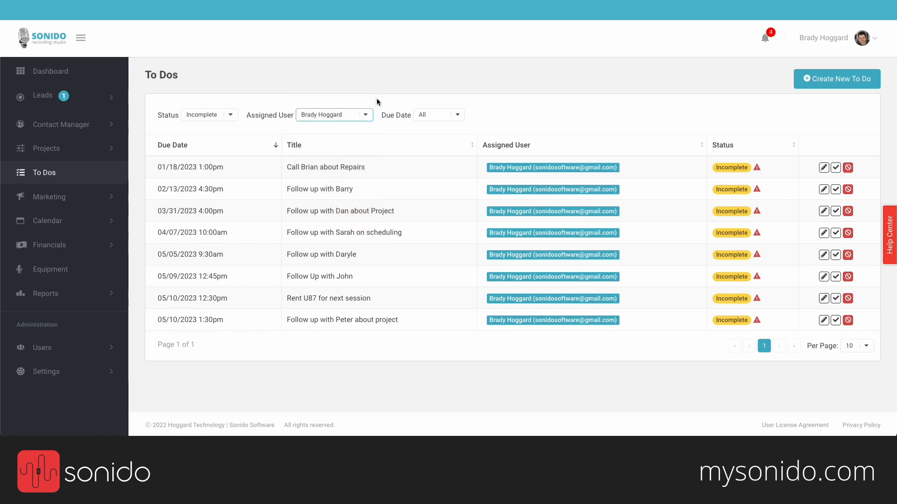
# Step: Go to the Equipment inventory and browse the listed studio gear
pyautogui.click(67, 271)
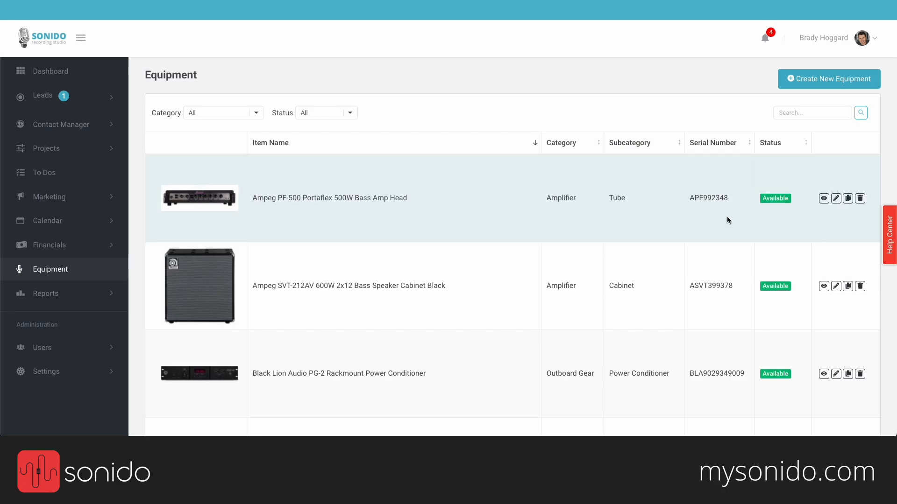
pyautogui.scroll(-2, 718, 237)
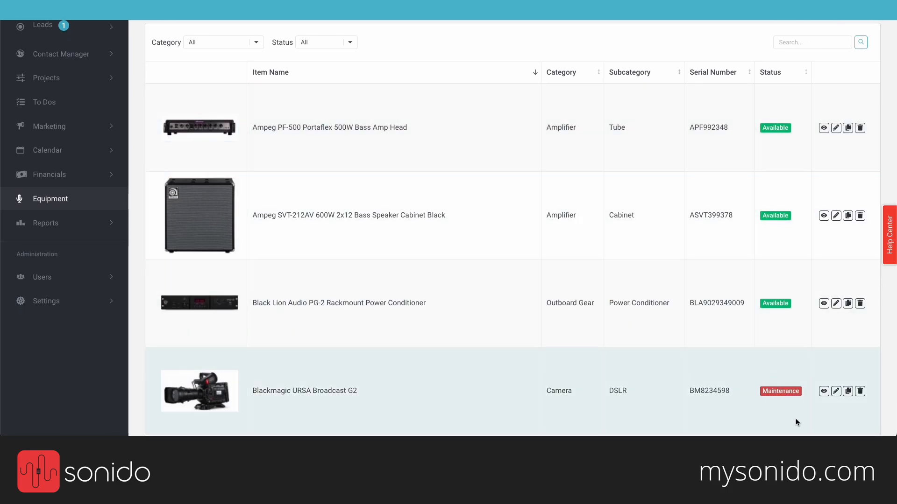
pyautogui.scroll(2, 654, 301)
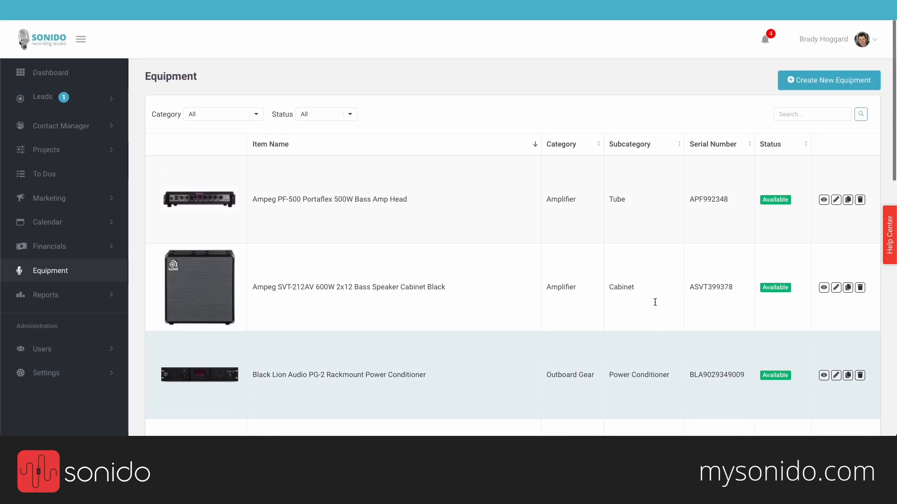
pyautogui.scroll(-2, 561, 270)
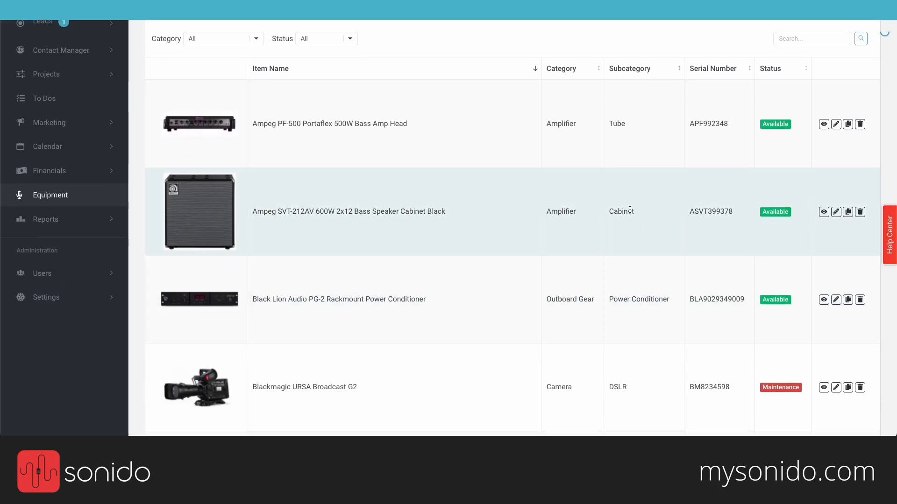
# Step: Review the Ampeg SVT-212AV bass cabinet's details, then return to the equipment list
pyautogui.click(630, 210)
pyautogui.scroll(-1, 452, 245)
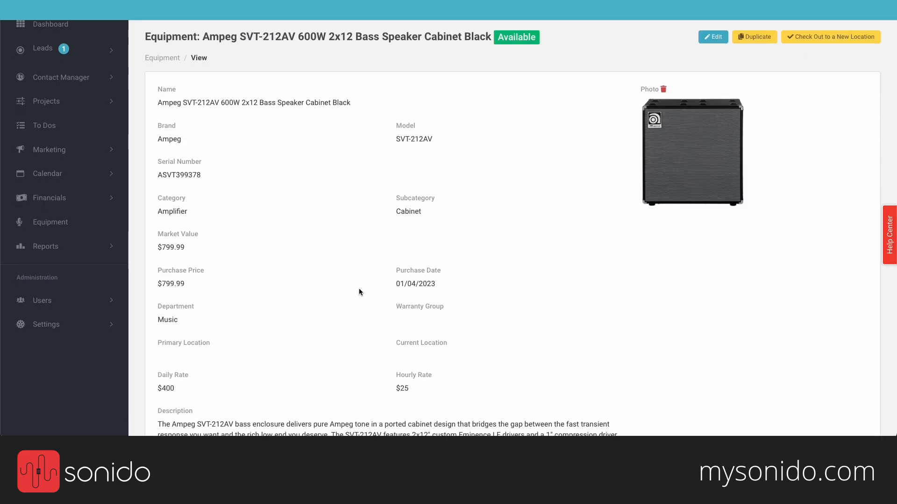
pyautogui.scroll(-3, 316, 341)
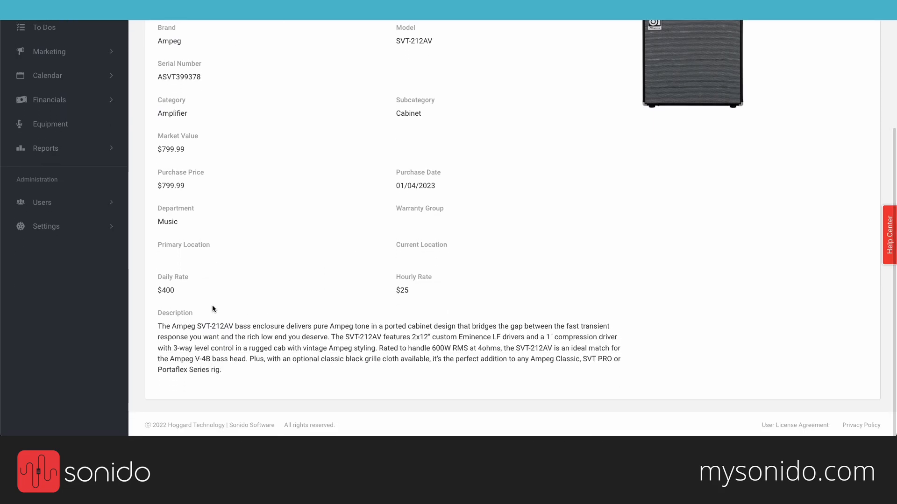
pyautogui.scroll(4, 300, 245)
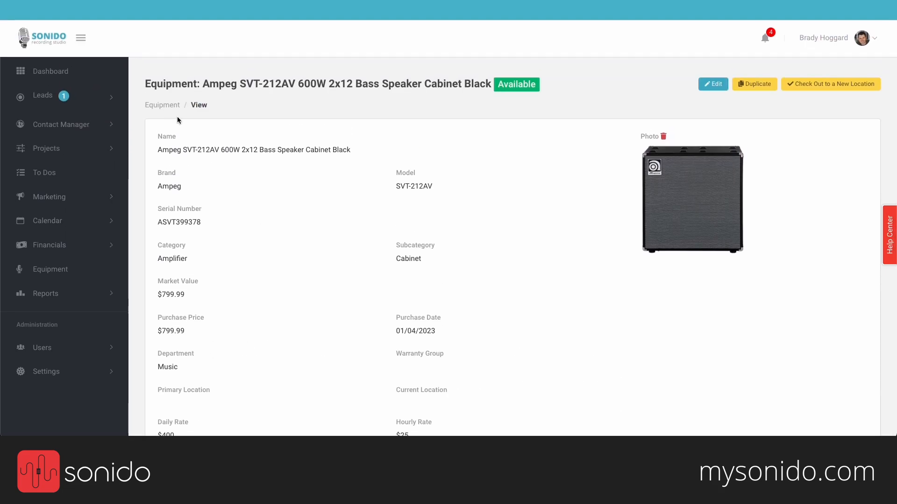
pyautogui.click(163, 105)
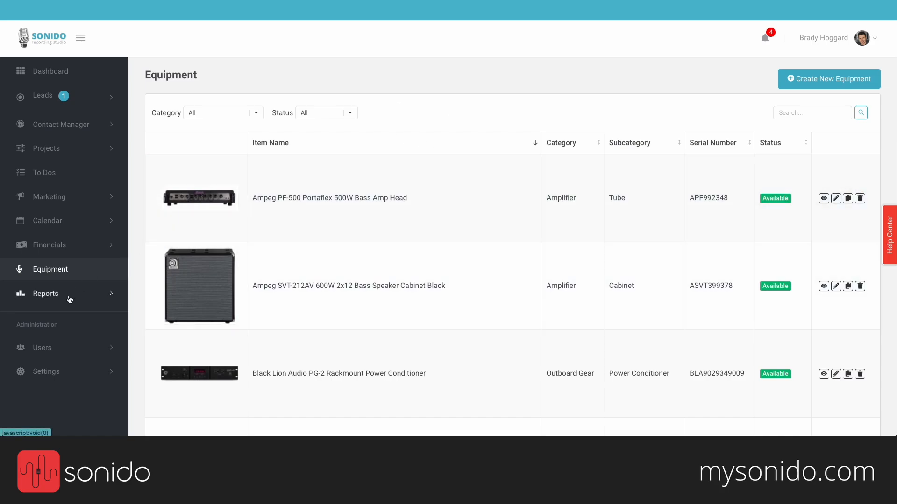
# Step: Expand the Reports section and scroll to the Active Lead Pipeline report
pyautogui.click(73, 295)
pyautogui.scroll(-2, 70, 299)
pyautogui.scroll(-3, 70, 300)
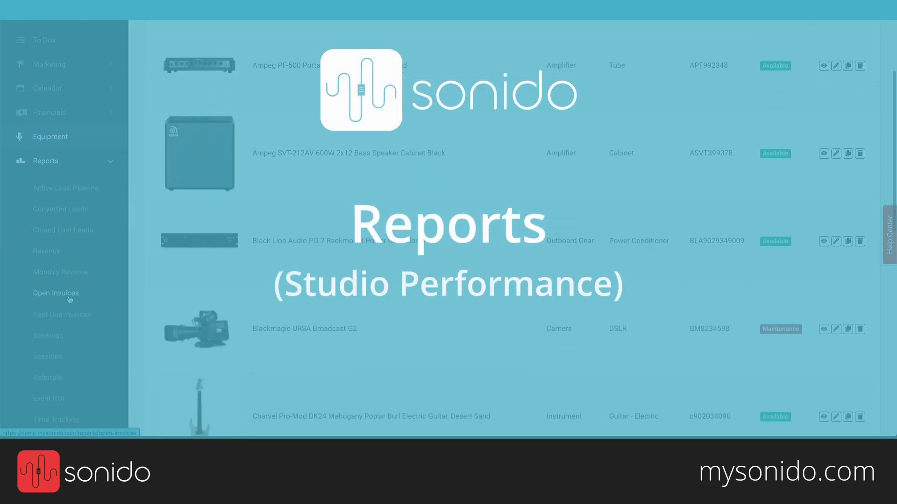
pyautogui.scroll(-1, 70, 299)
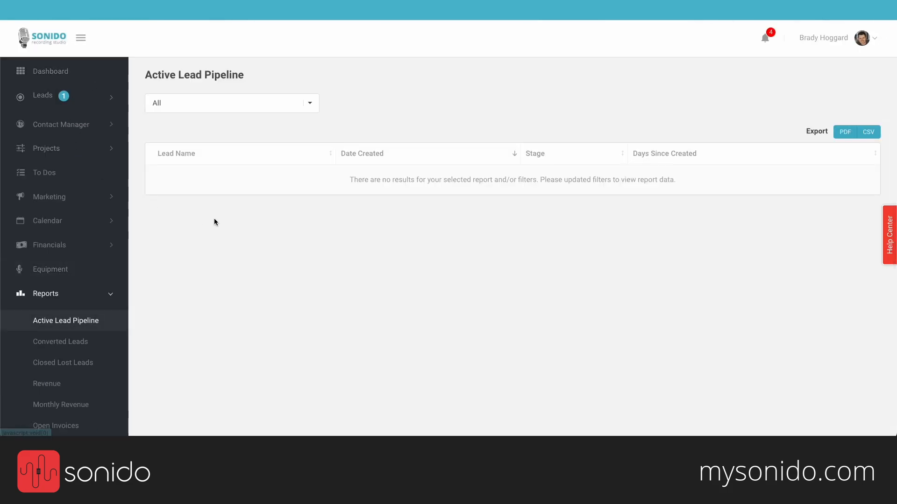
# Step: Filter the Referrals report to show leads from Last Month
pyautogui.scroll(-5, 213, 218)
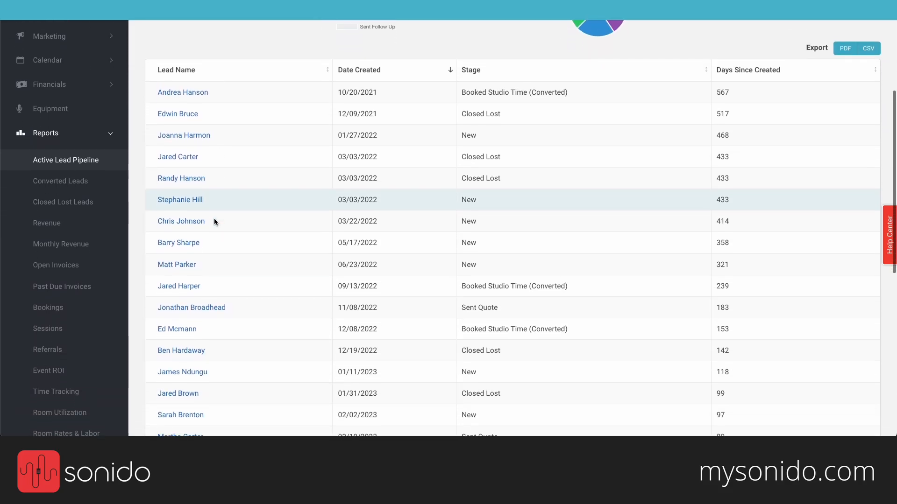
pyautogui.scroll(-1, 71, 240)
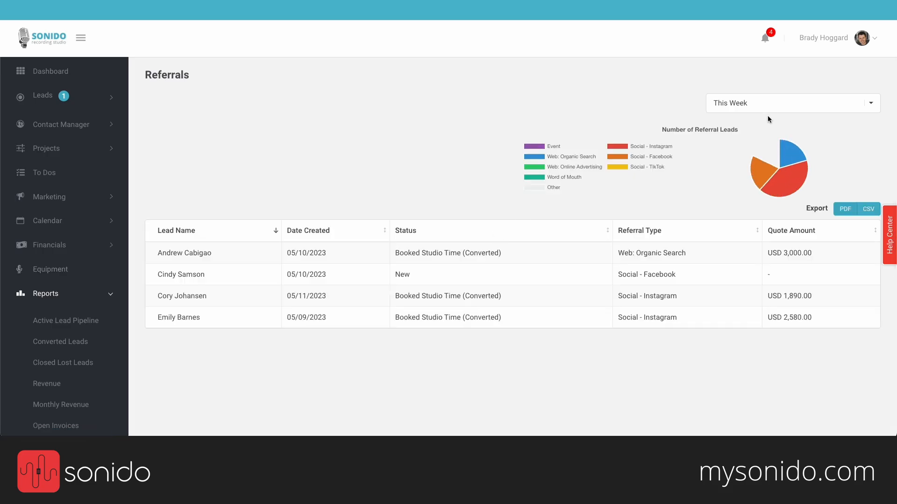
pyautogui.click(766, 103)
pyautogui.click(750, 140)
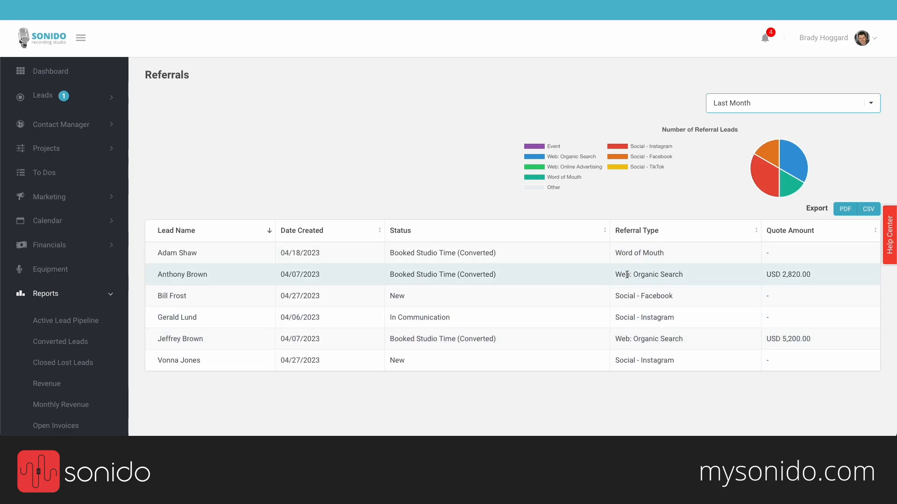
# Step: Look over the Monthly Revenue and Revenue reports, then go to Sessions
pyautogui.scroll(-3, 92, 332)
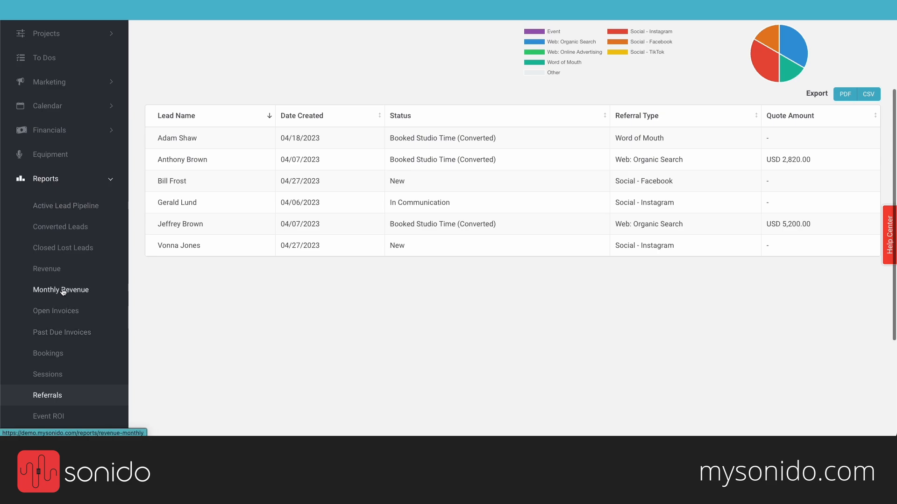
pyautogui.click(63, 290)
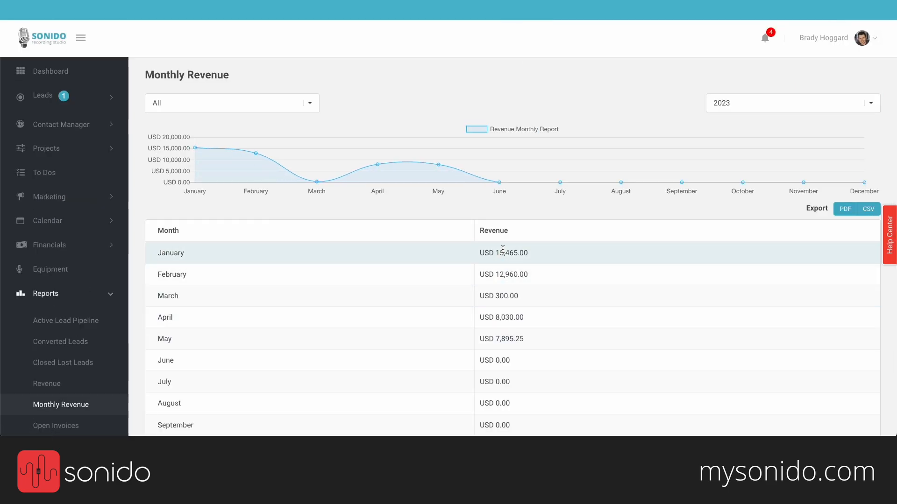
pyautogui.click(51, 384)
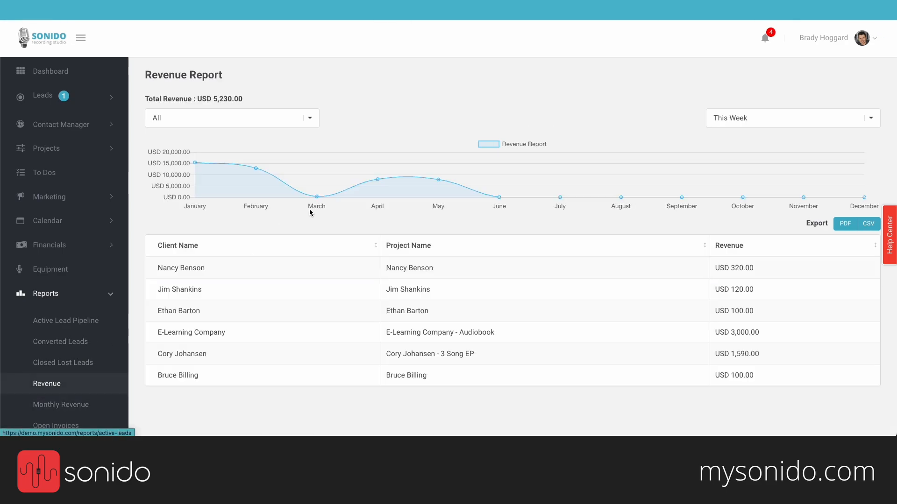
pyautogui.scroll(-3, 273, 267)
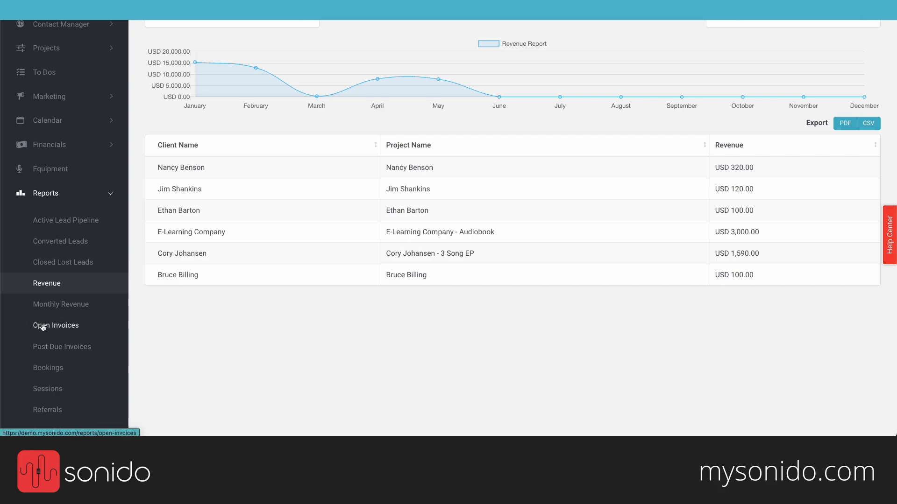
pyautogui.click(48, 396)
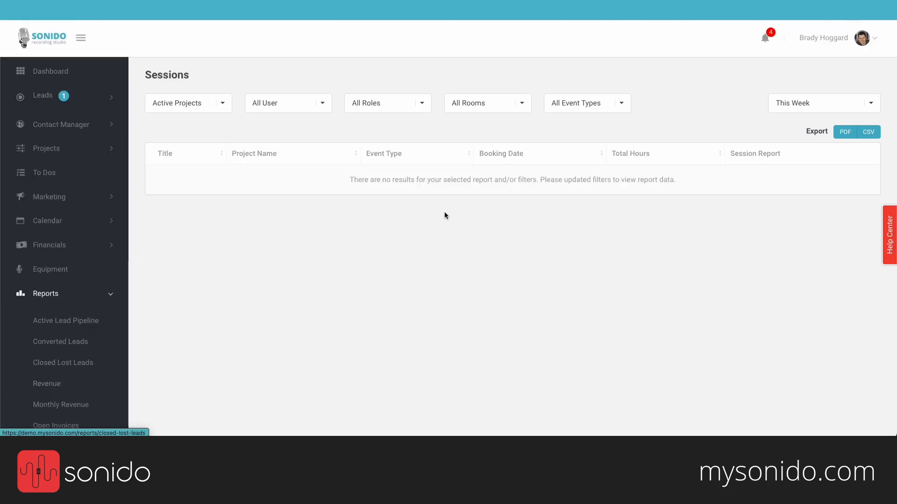
# Step: View the Room Utilization report's table, where Studio B leads with 12.5 hours
pyautogui.scroll(-1, 446, 216)
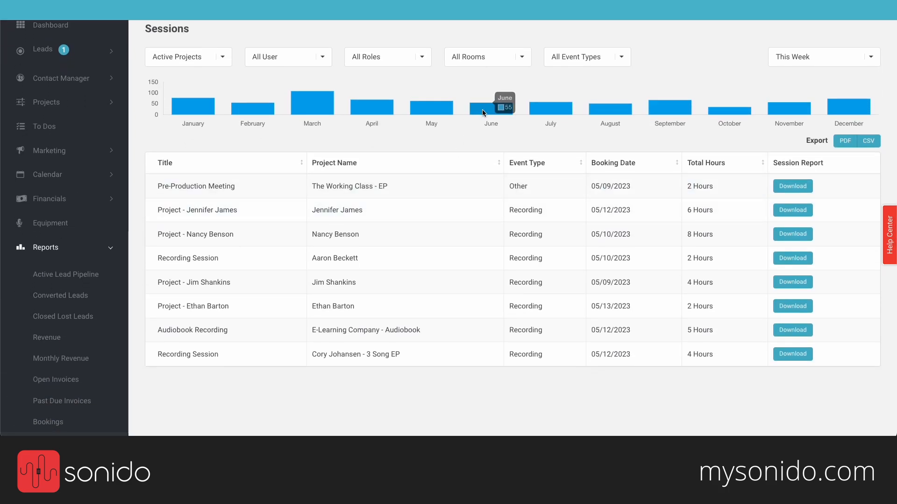
pyautogui.scroll(-1, 319, 112)
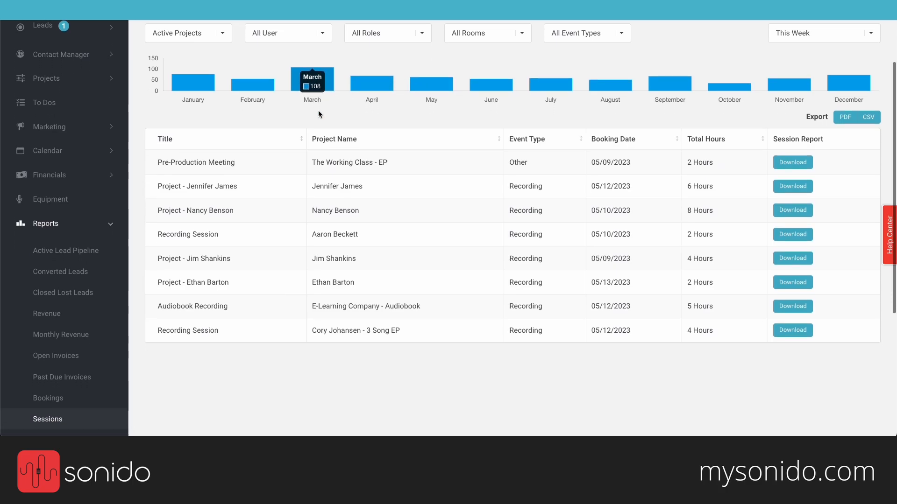
pyautogui.scroll(-3, 72, 389)
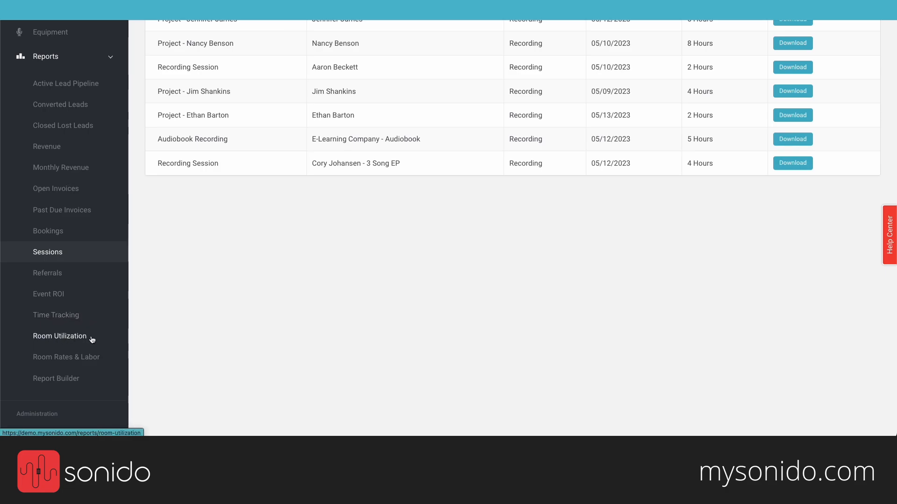
pyautogui.click(92, 337)
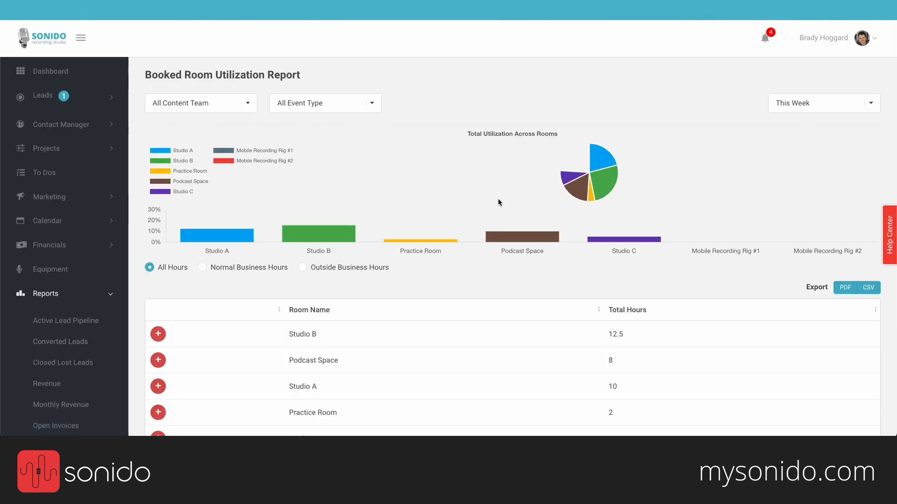
pyautogui.scroll(-2, 498, 200)
pyautogui.scroll(-2, 498, 201)
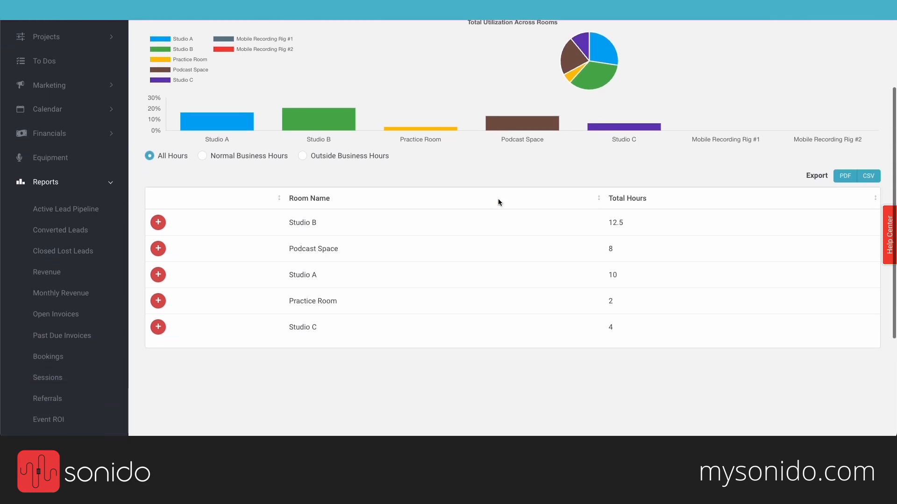